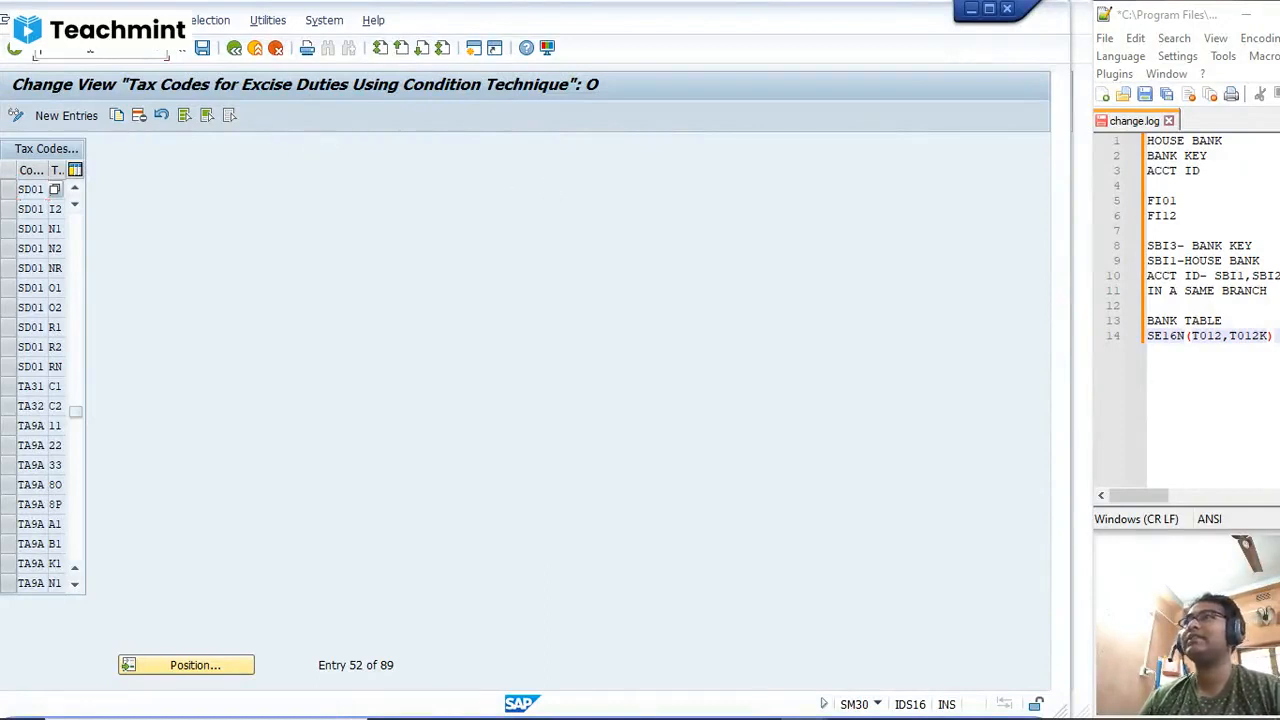
# Step: Leave the excise tax code view and start the table view maintenance transaction SM30
pyautogui.click(93, 54)
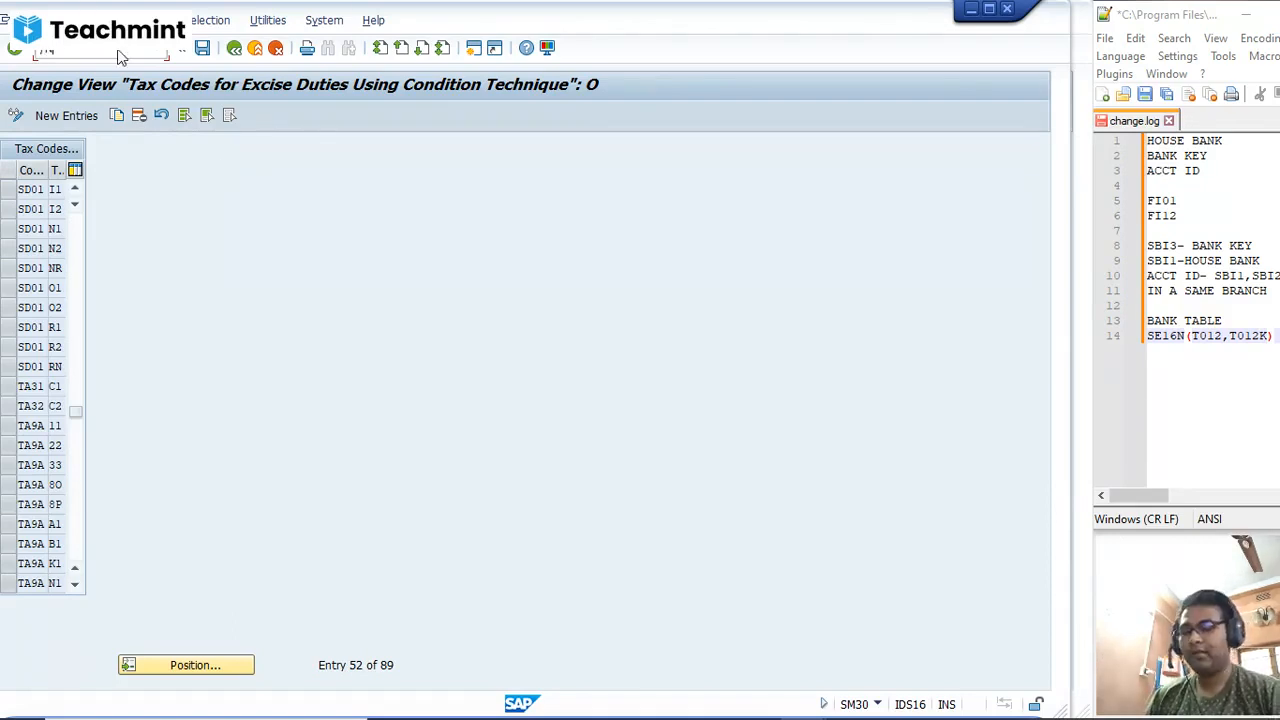
pyautogui.press('Return')
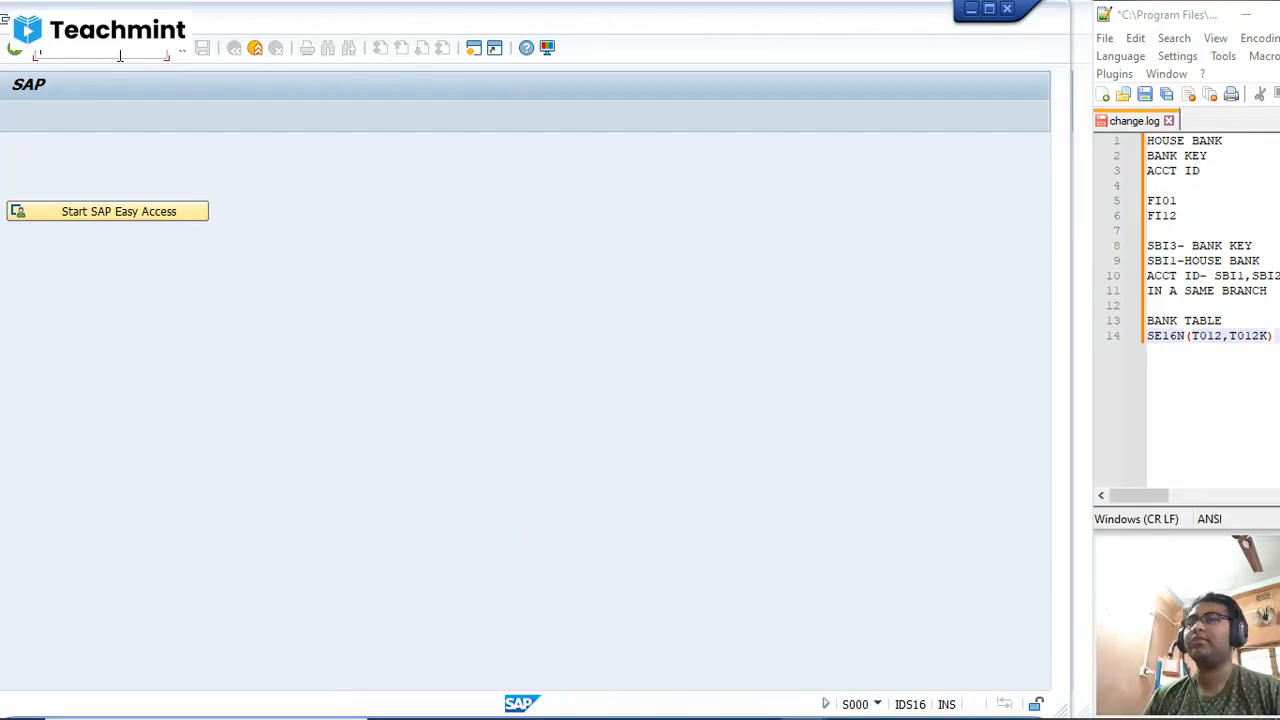
pyautogui.write('/N')
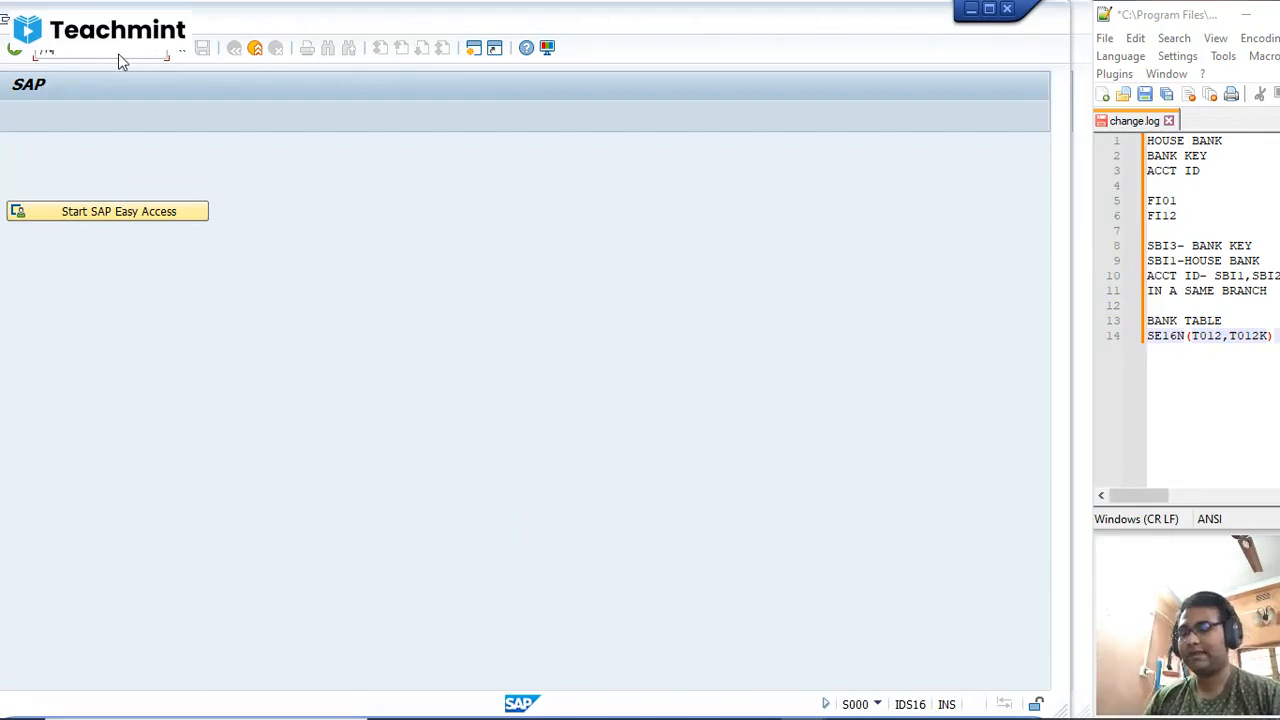
pyautogui.write('SM30')
pyautogui.press('Return')
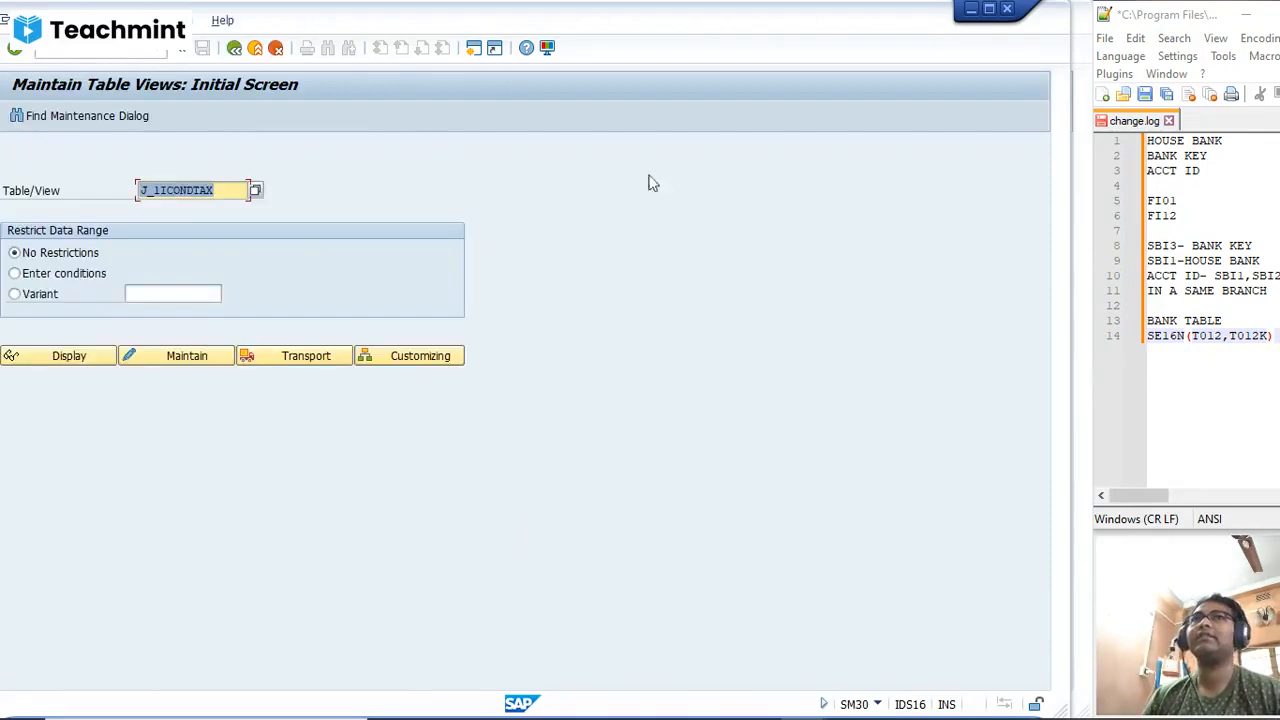
# Step: Switch to the change.log notes in the text editor and replace all the text with the heading "GST- PART 2"
pyautogui.moveTo(1148, 141); pyautogui.dragTo(1220, 360)
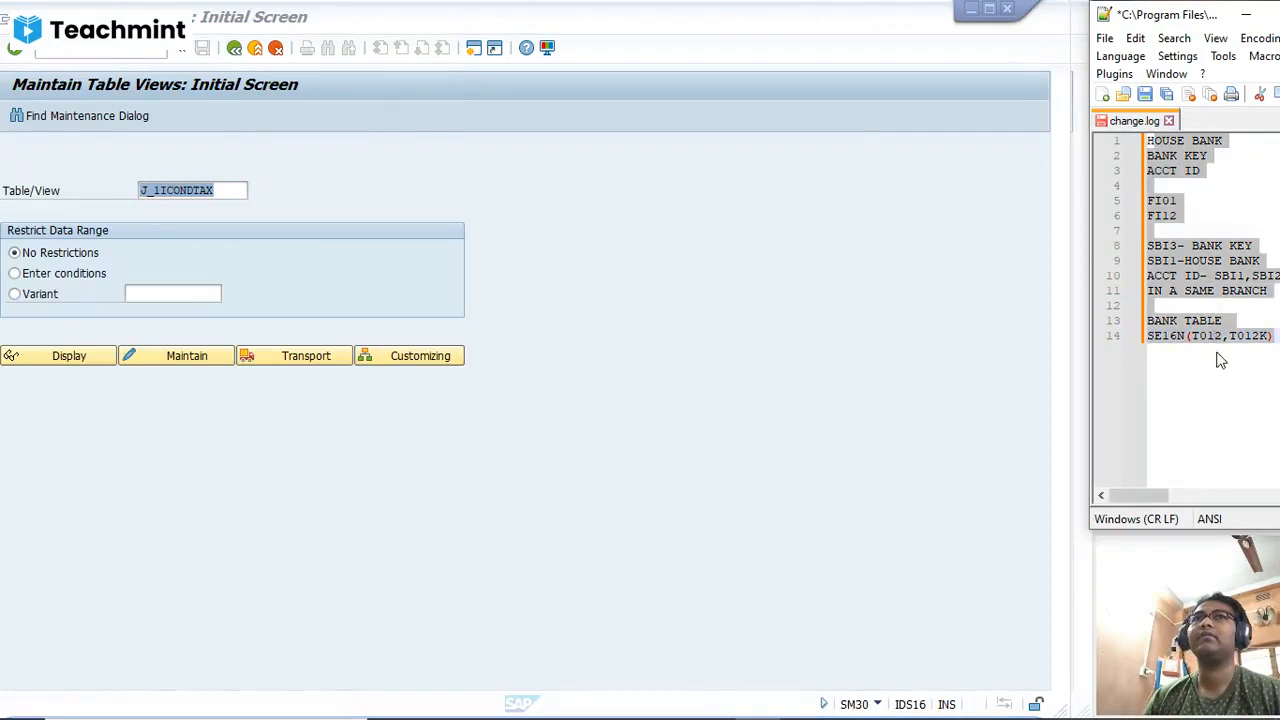
pyautogui.press('Delete')
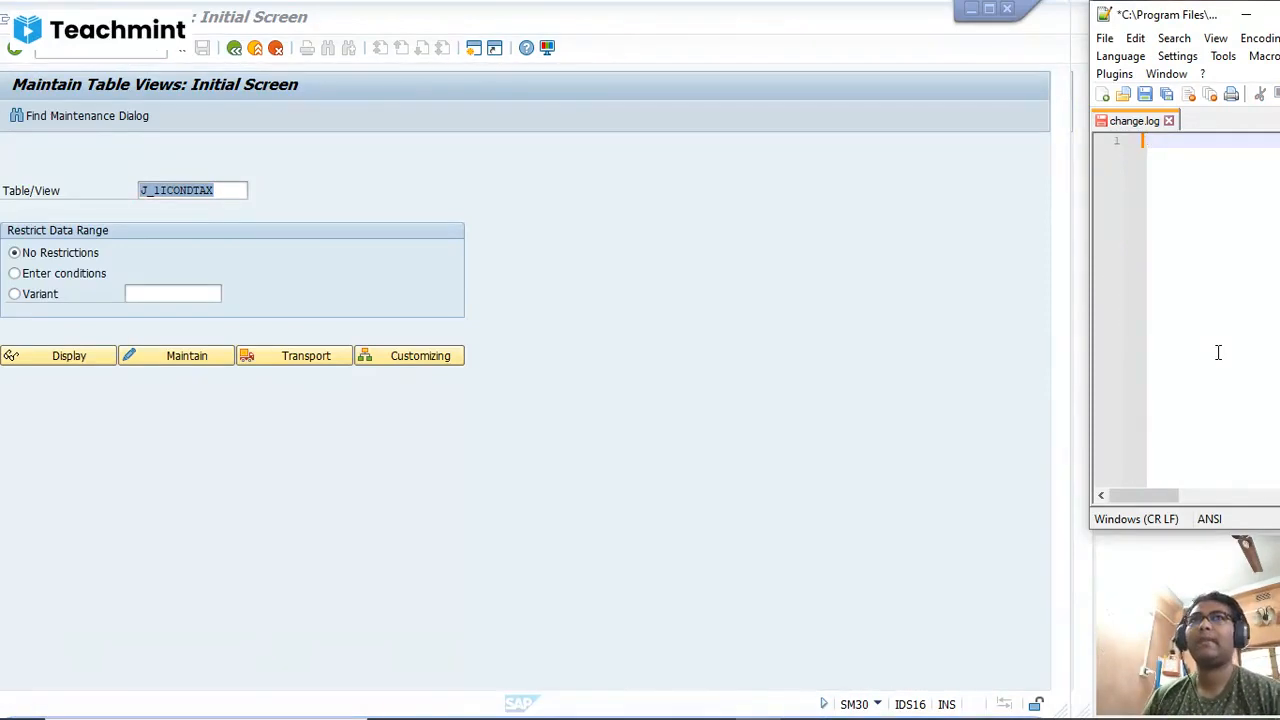
pyautogui.write('GS')
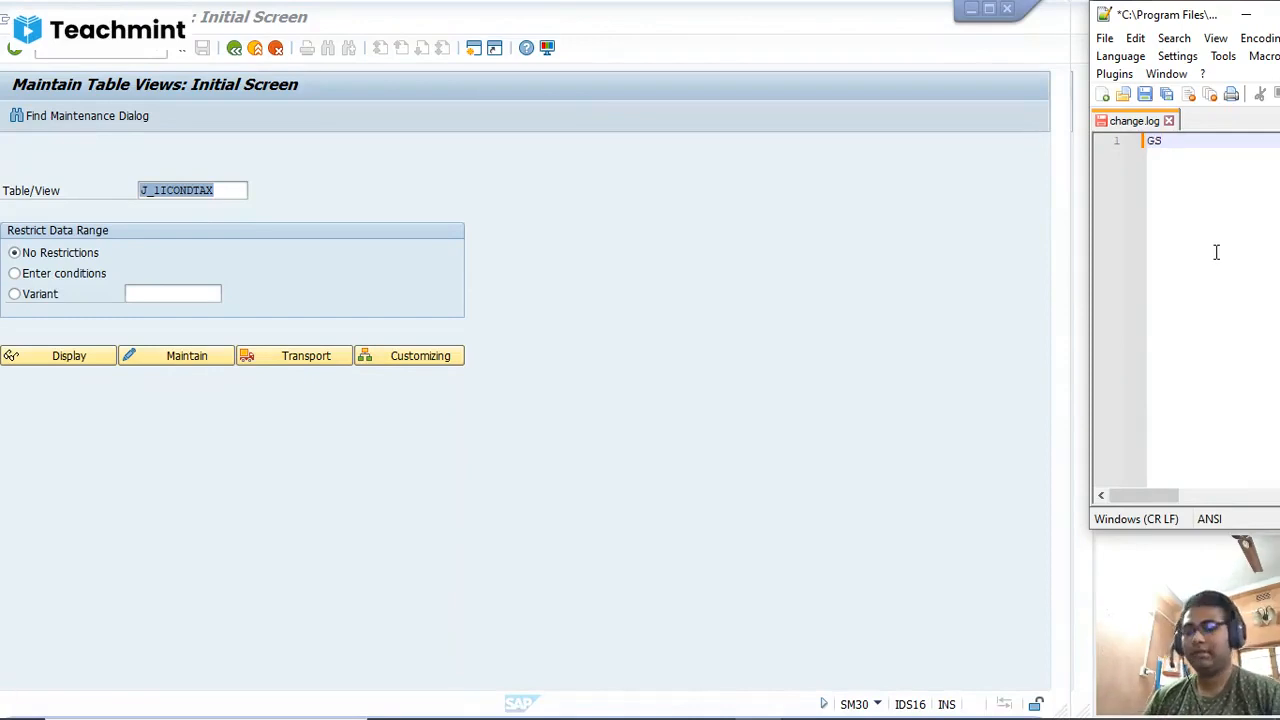
pyautogui.write('T')
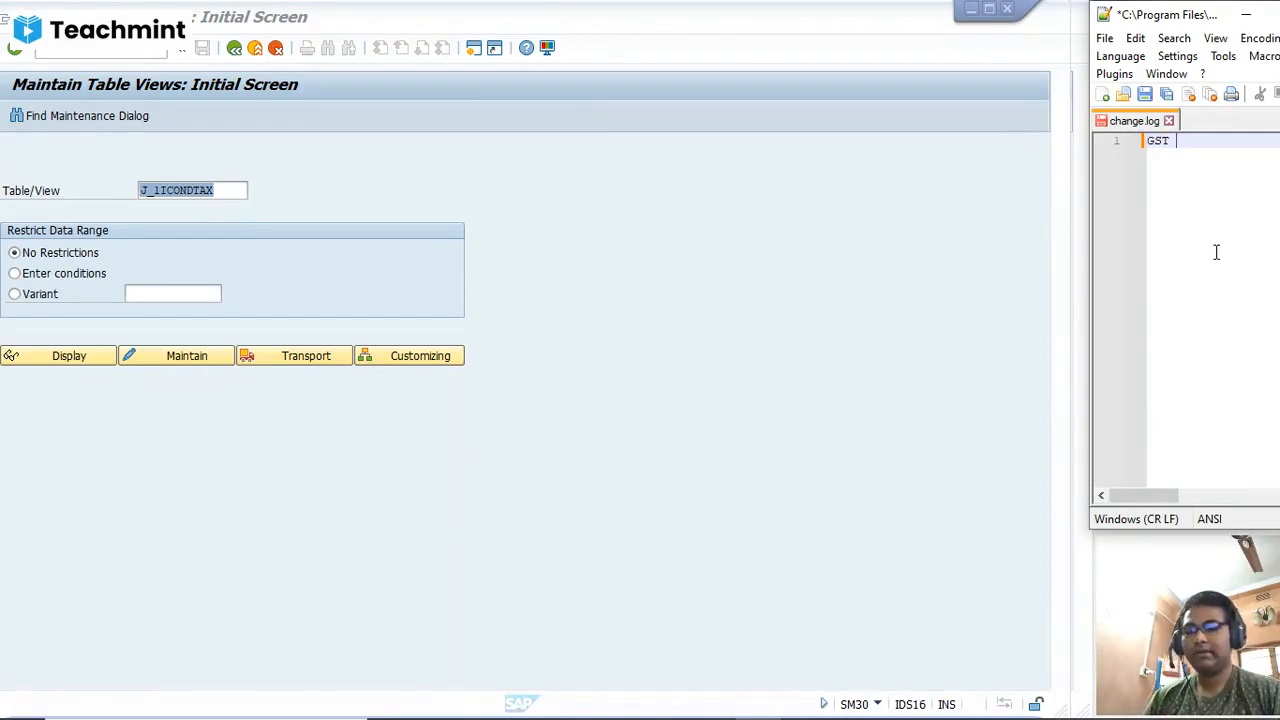
pyautogui.write('- PART ')
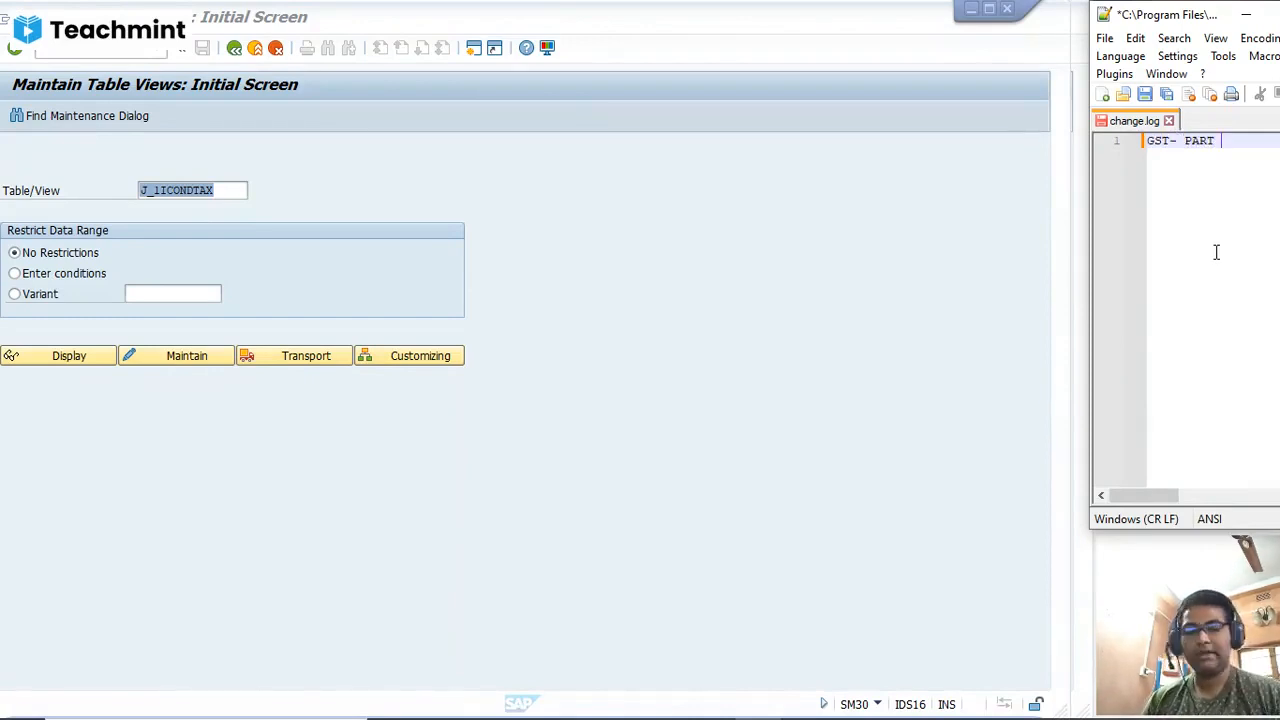
pyautogui.write('2')
pyautogui.press('Return')
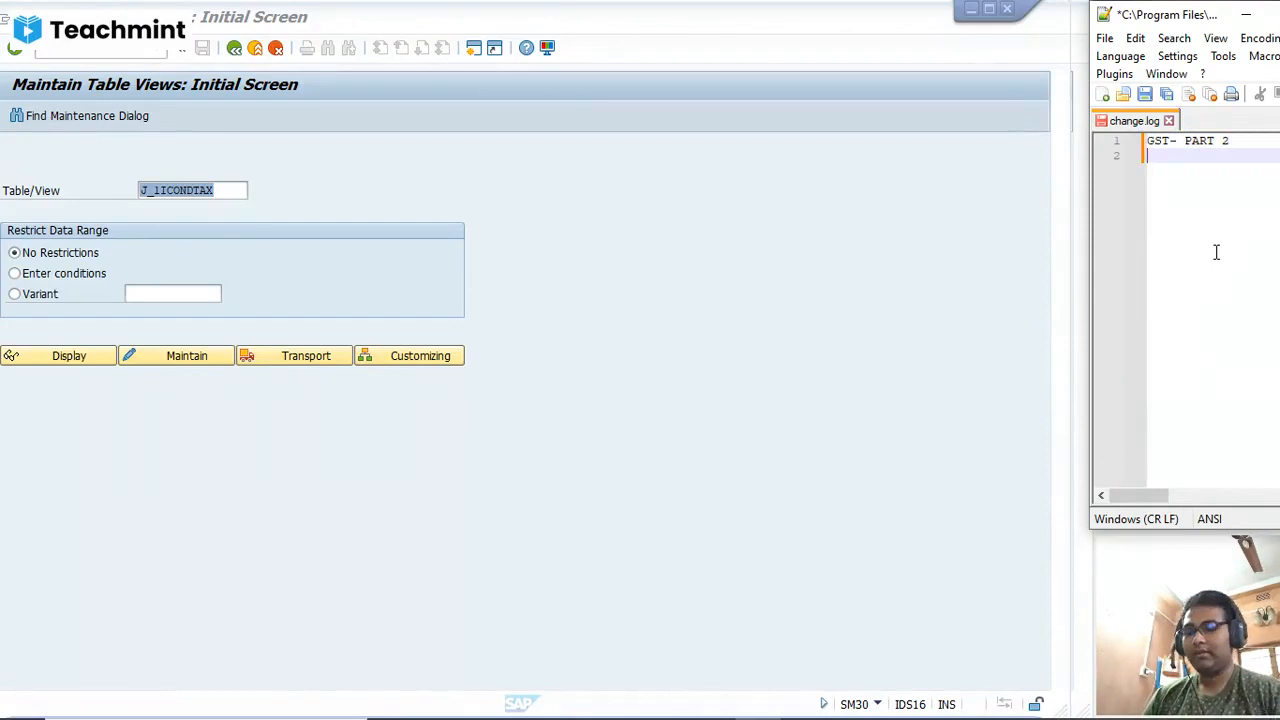
# Step: Write "ASSIGN TAX CODE" and "WITH COMPANY CODE" on two lines below the heading in the notes
pyautogui.write('ASSIGN')
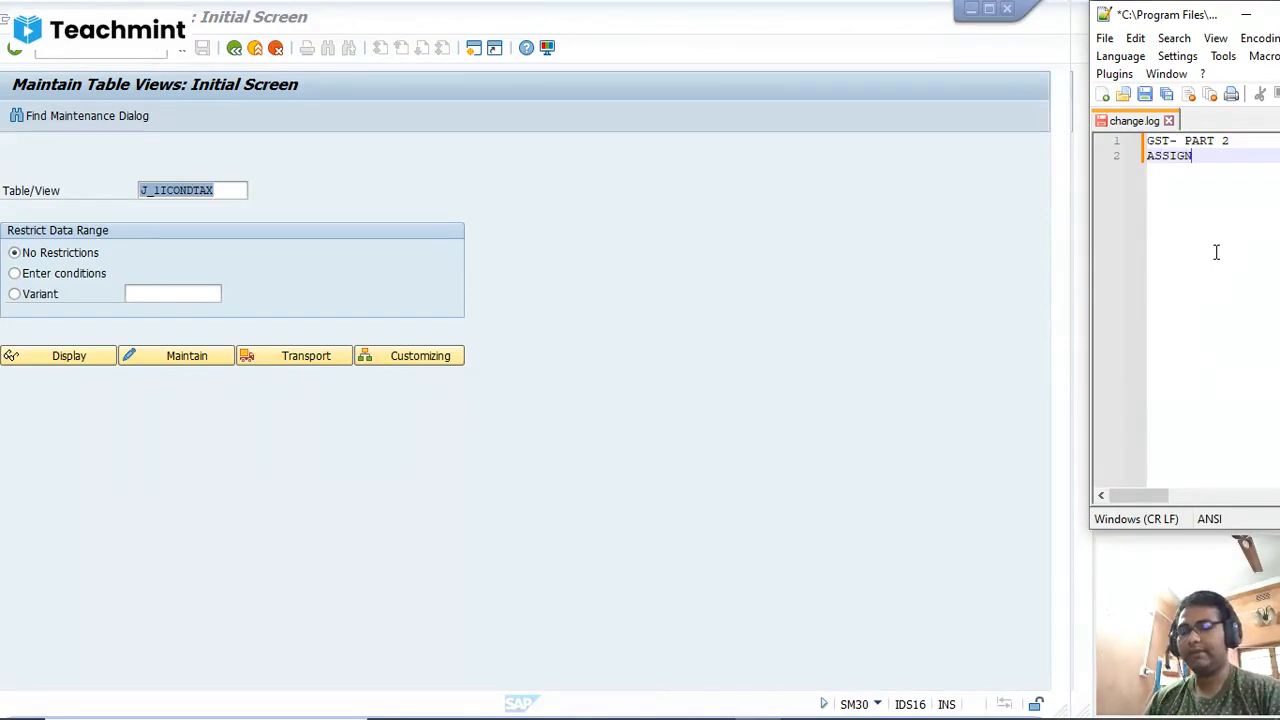
pyautogui.write(' TAX ')
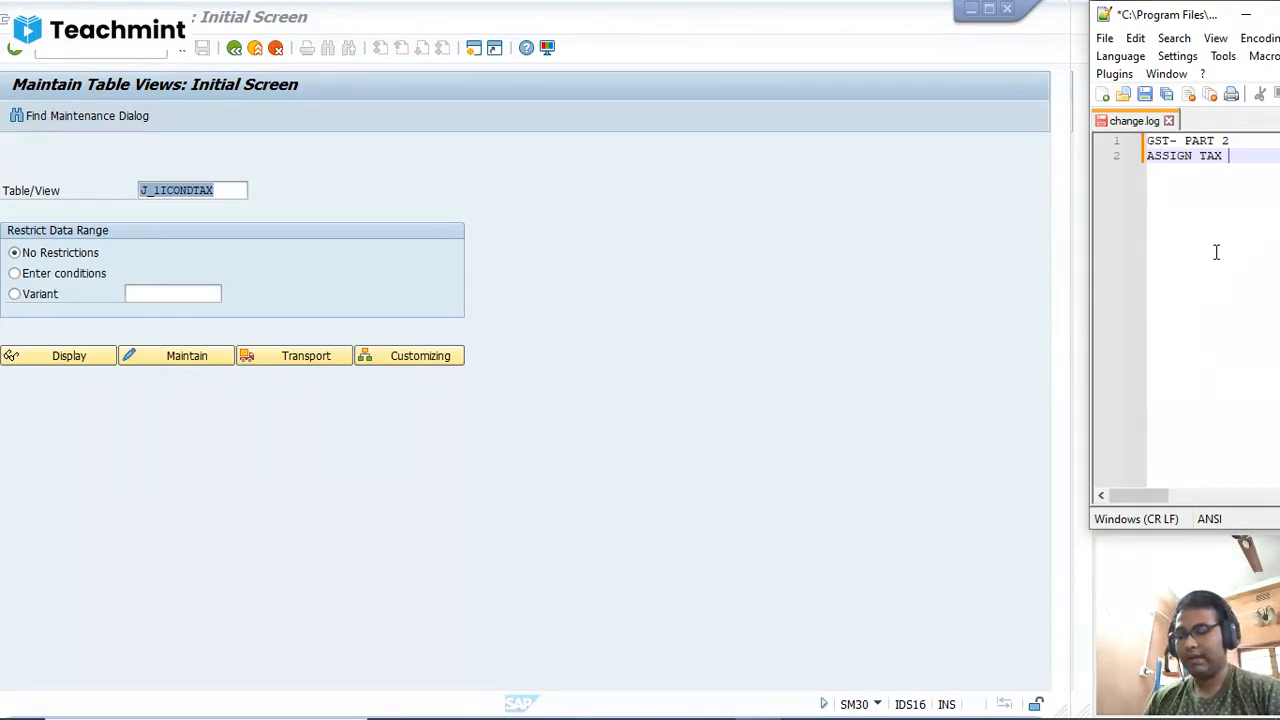
pyautogui.write('CODE')
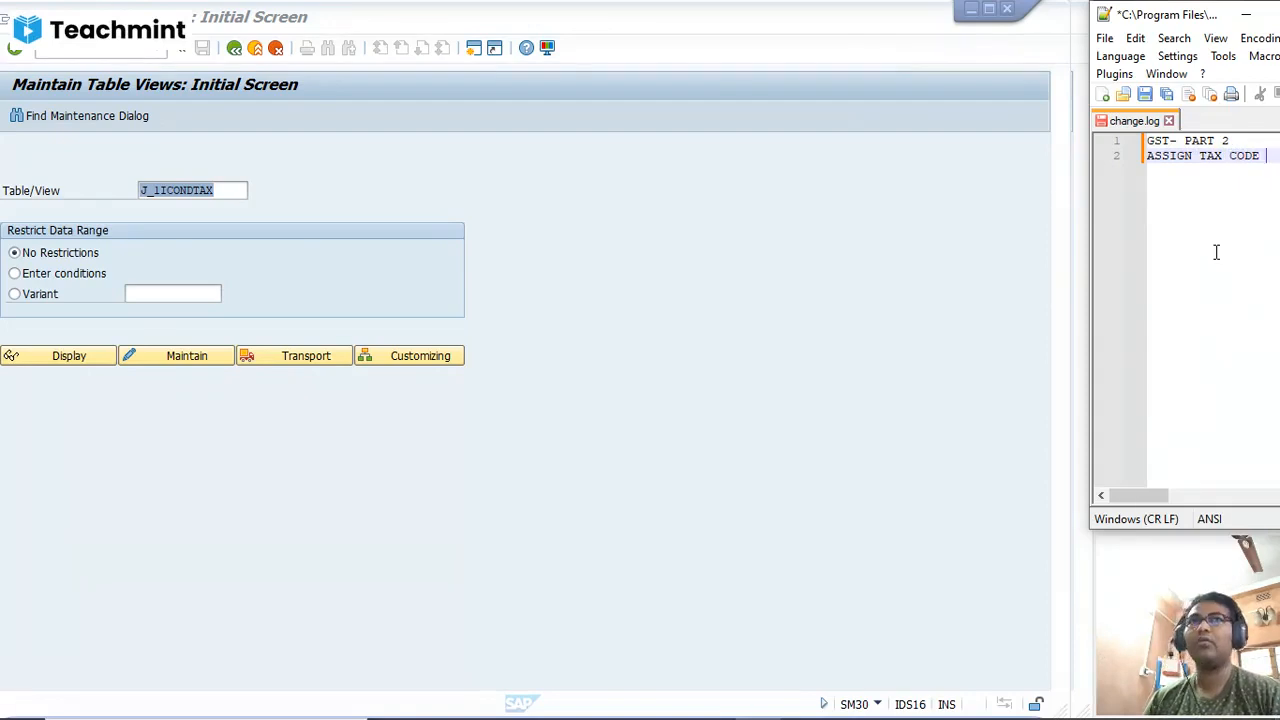
pyautogui.press('Return')
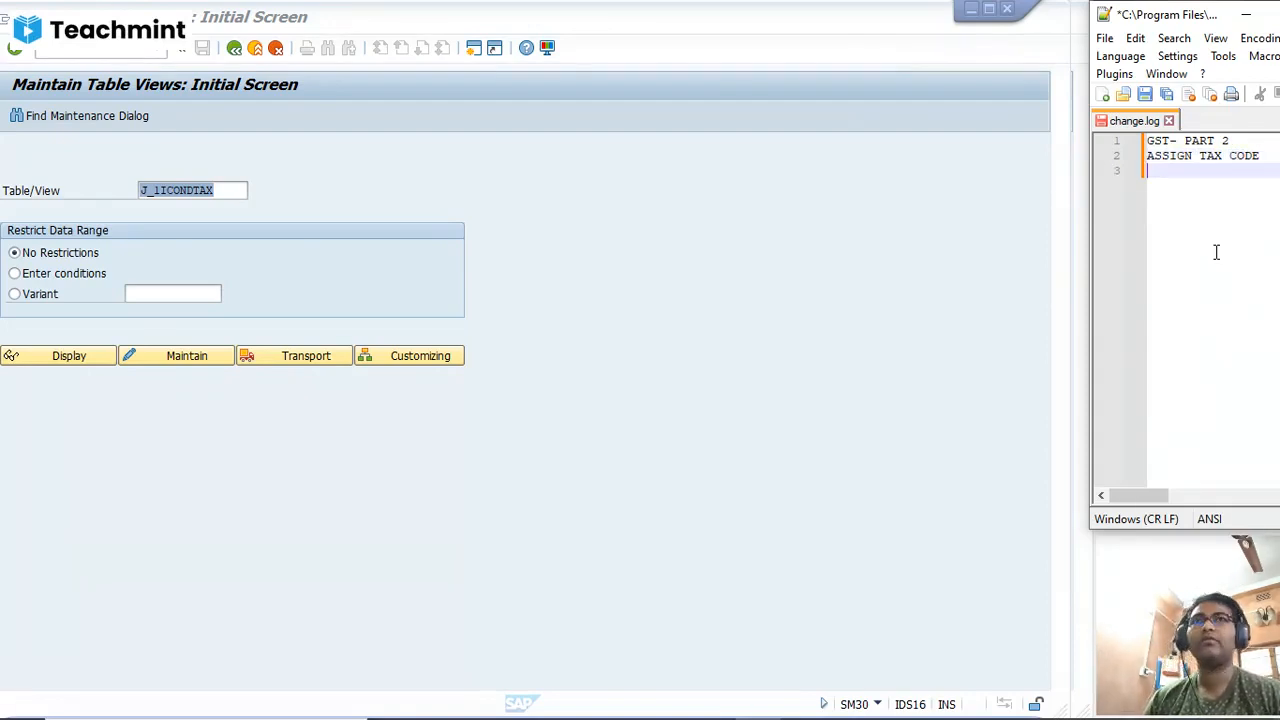
pyautogui.write('WIT')
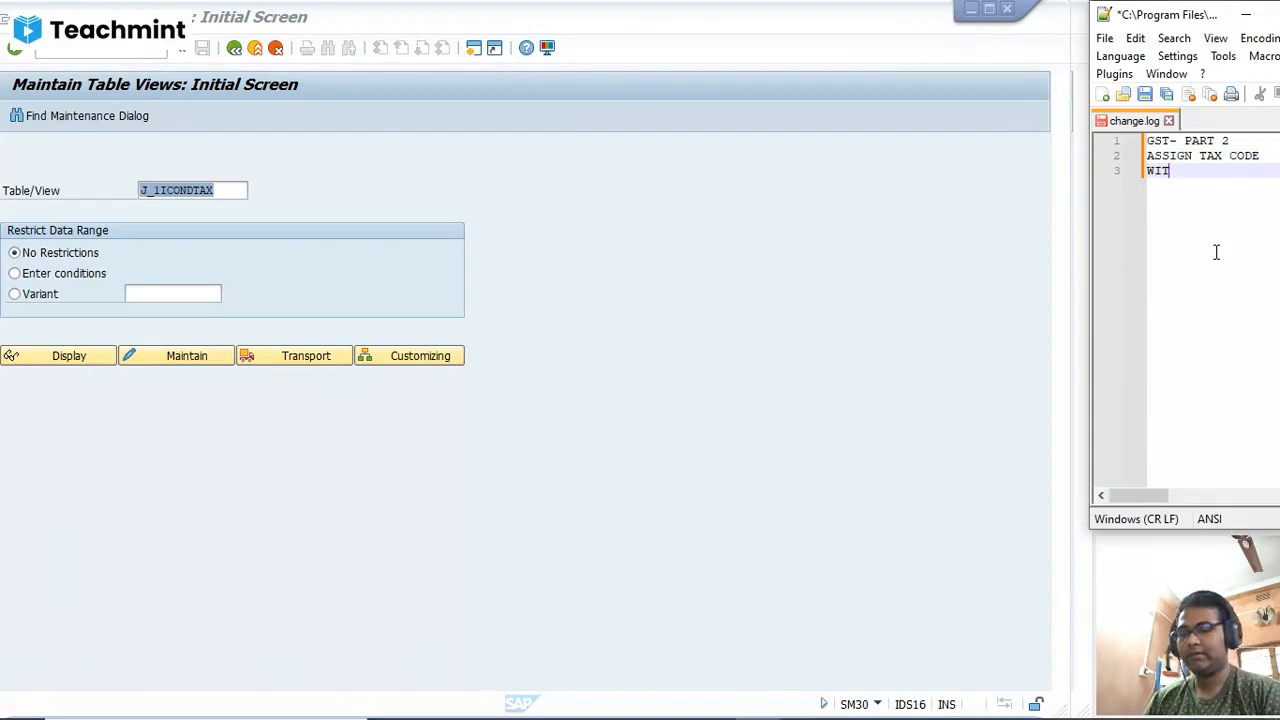
pyautogui.write('H COM')
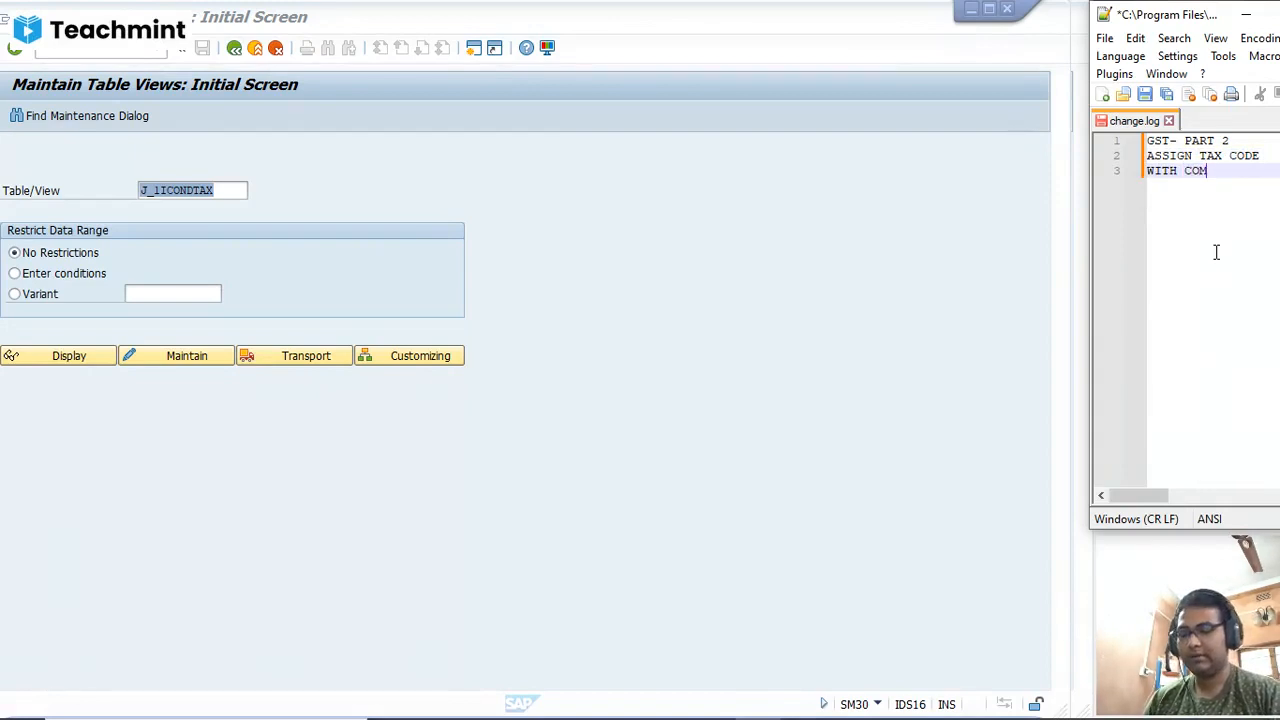
pyautogui.write('PANY ')
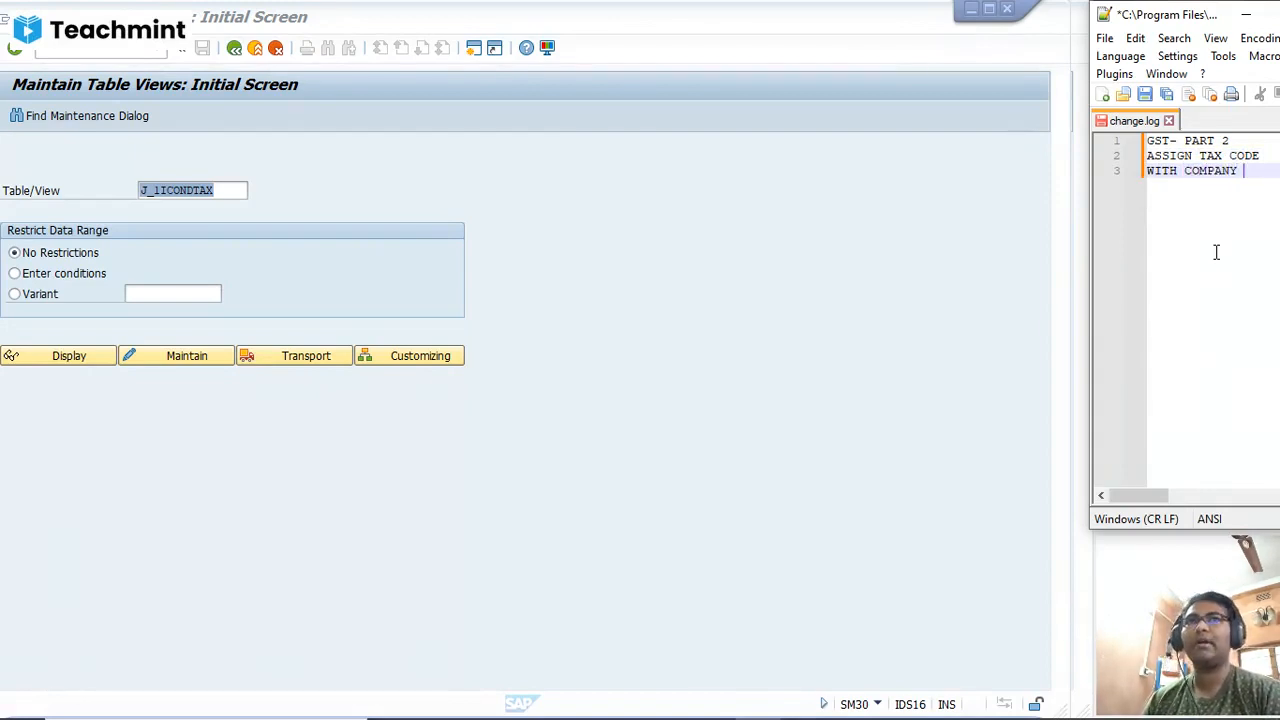
pyautogui.write('CODE')
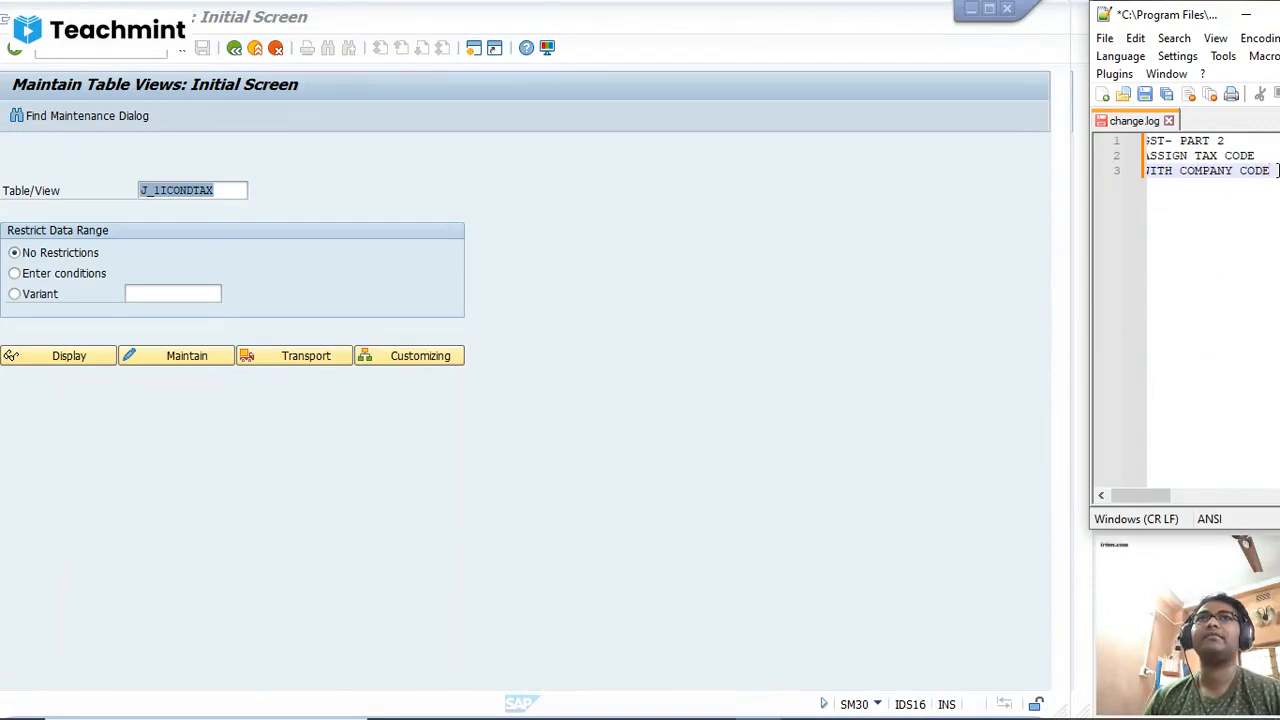
pyautogui.press('Left')
pyautogui.press('Left')
pyautogui.press('Left')
pyautogui.press('Left')
pyautogui.press('Left')
pyautogui.press('Left')
pyautogui.press('Left')
pyautogui.press('Left')
pyautogui.press('Left')
pyautogui.press('Left')
pyautogui.press('Left')
pyautogui.press('Left')
pyautogui.press('Left')
pyautogui.press('Left')
pyautogui.press('Left')
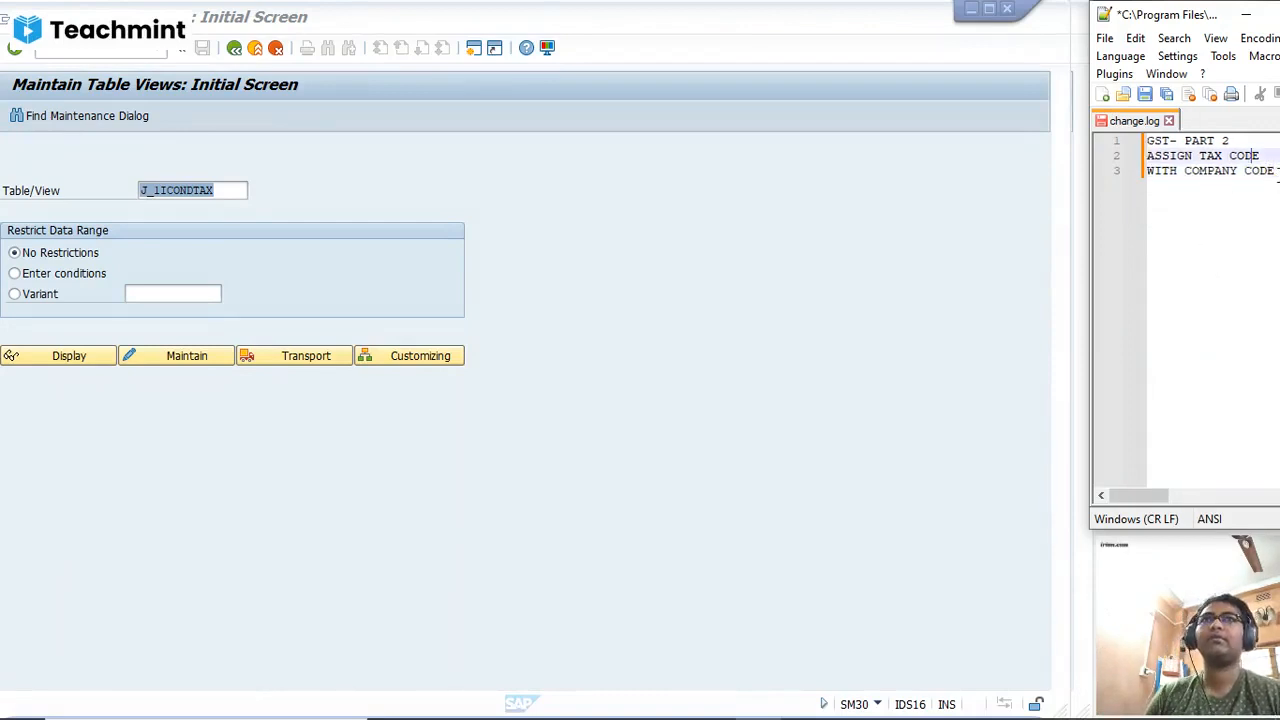
pyautogui.click(1278, 172)
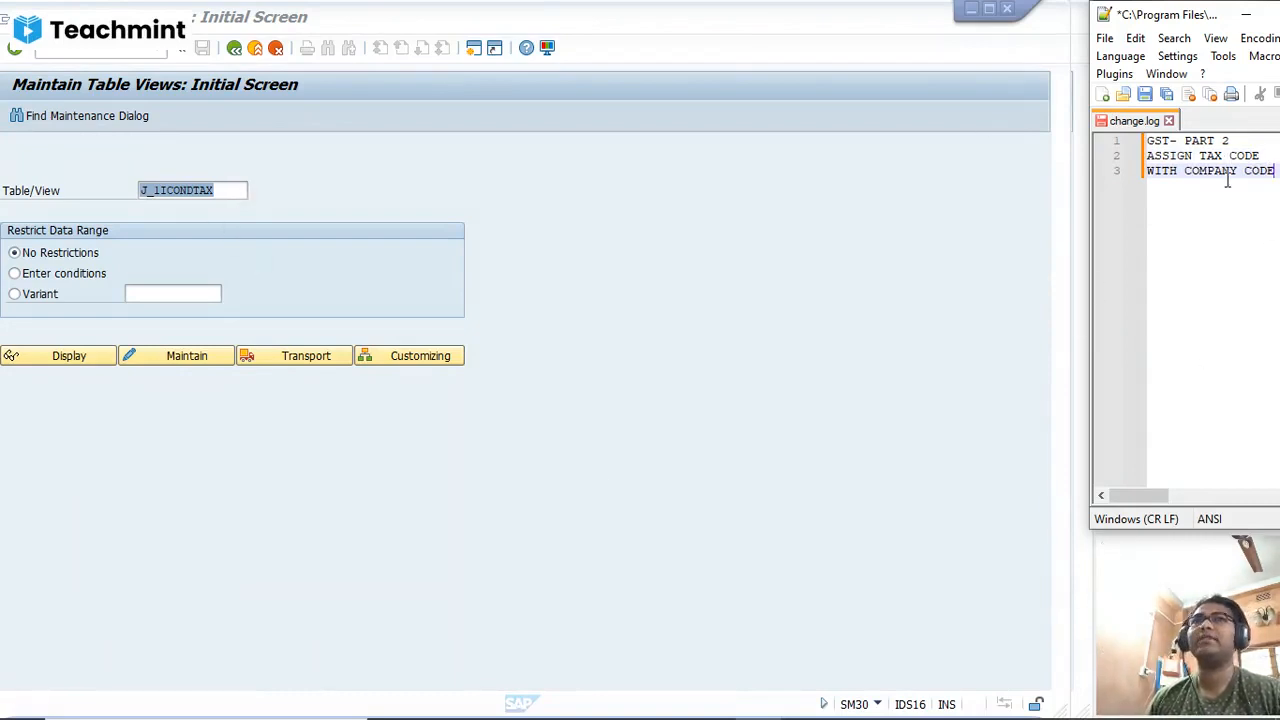
# Step: Add "SM30" and "J_I1CONDTAX" to the notes, each preceded by an empty line
pyautogui.press('Return')
pyautogui.press('Return')
pyautogui.write('SM30')
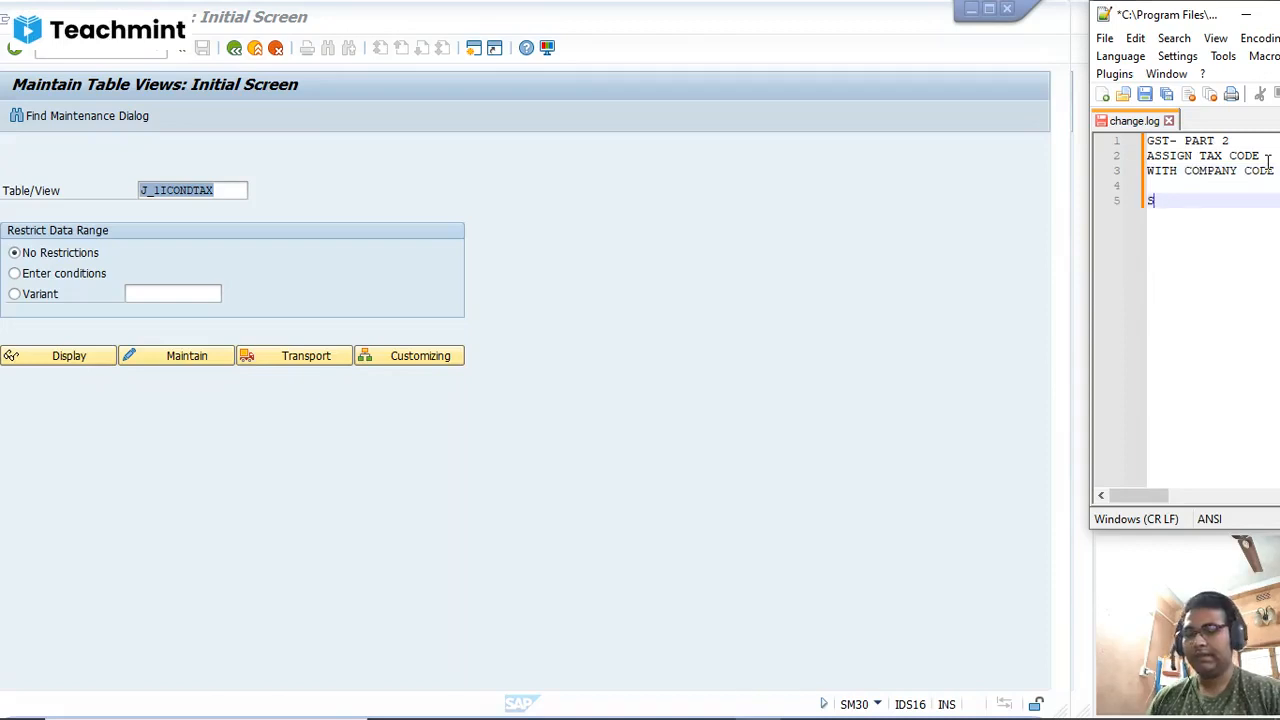
pyautogui.press('Return')
pyautogui.press('Return')
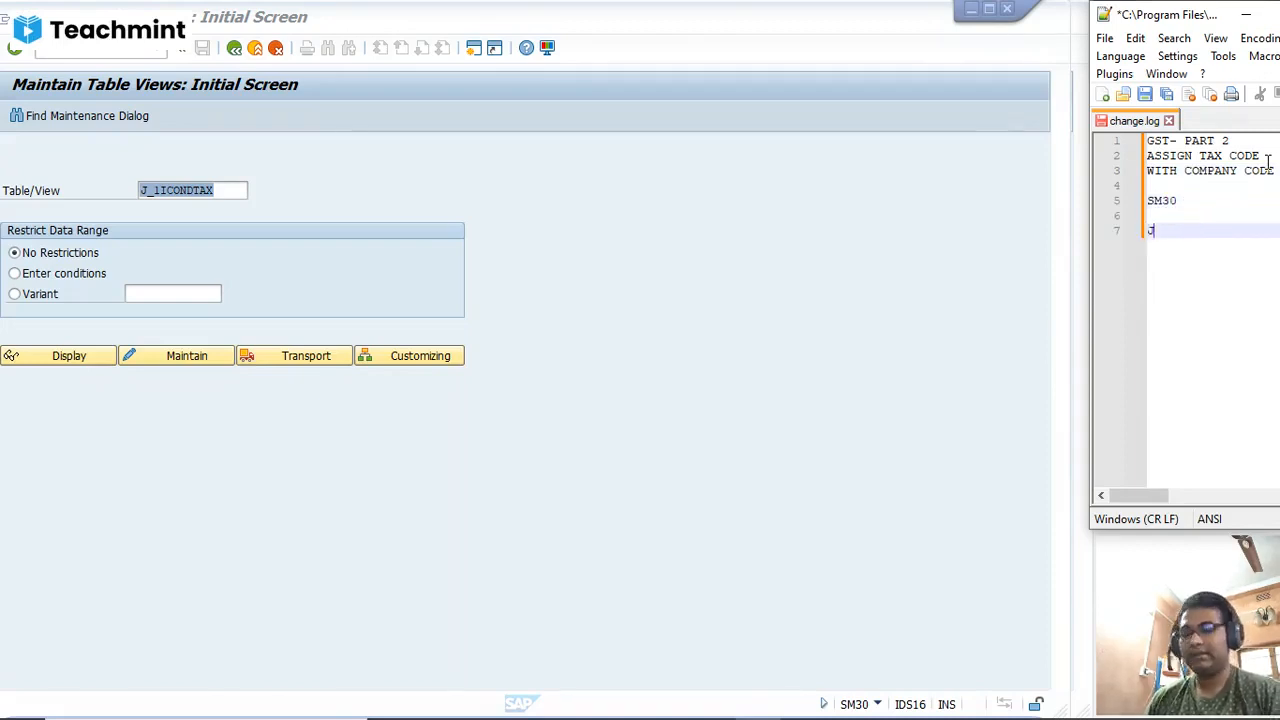
pyautogui.write('J_1I')
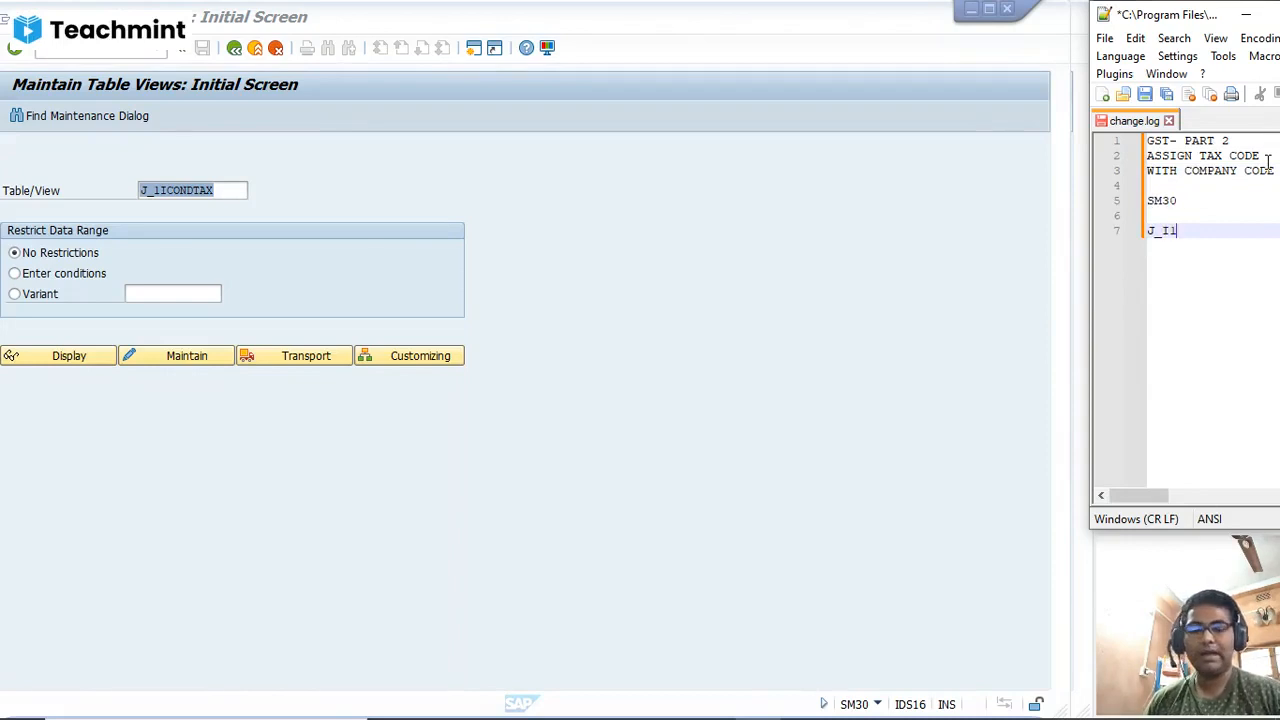
pyautogui.write('CON')
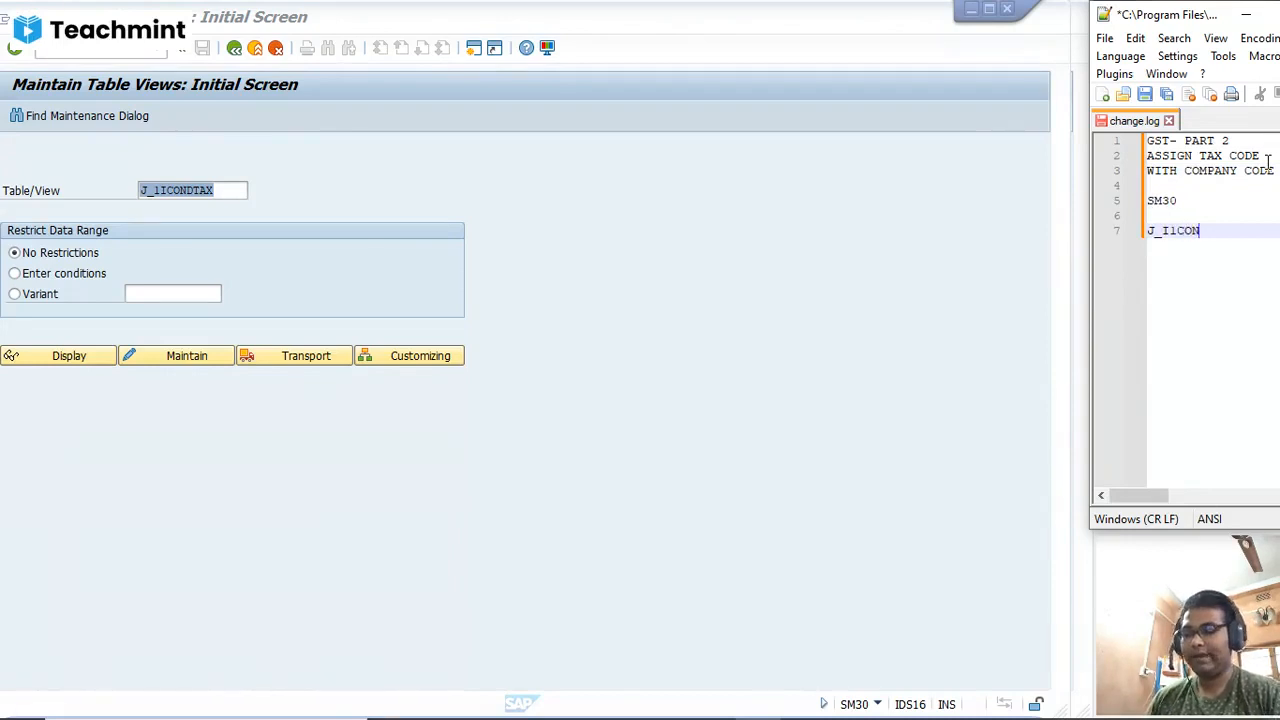
pyautogui.write('D')
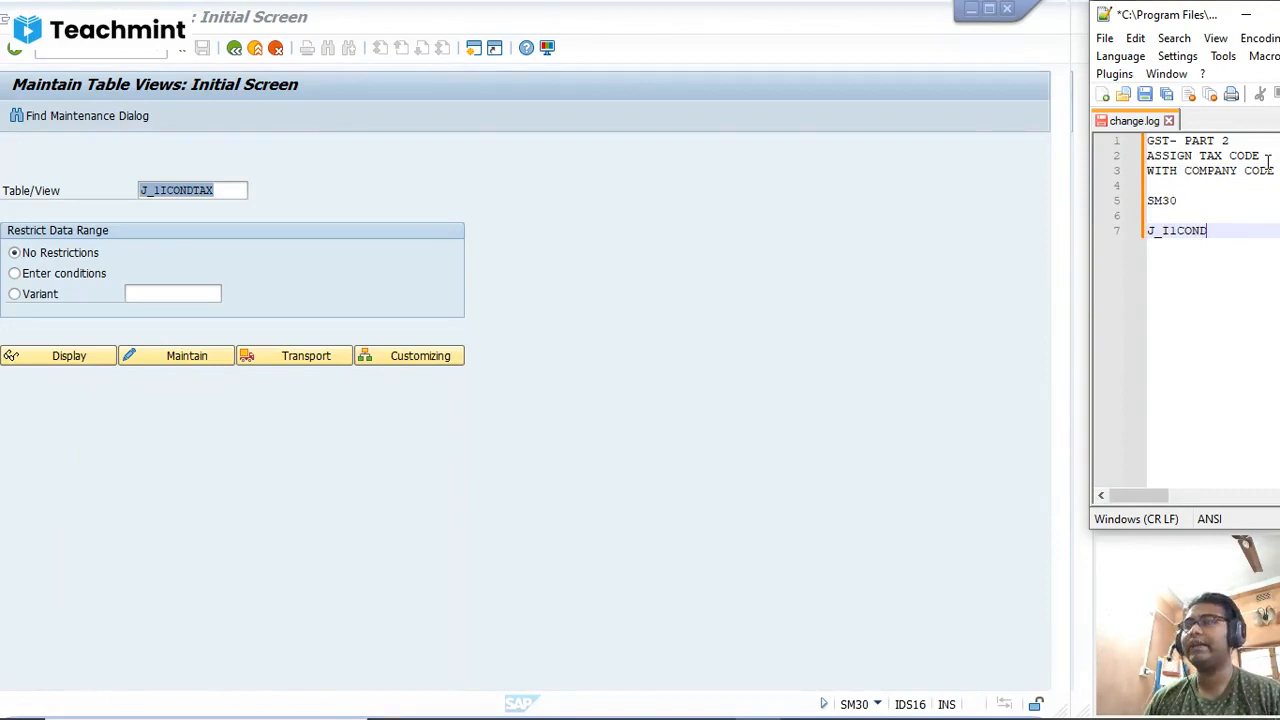
pyautogui.write('TAX')
pyautogui.press('Return')
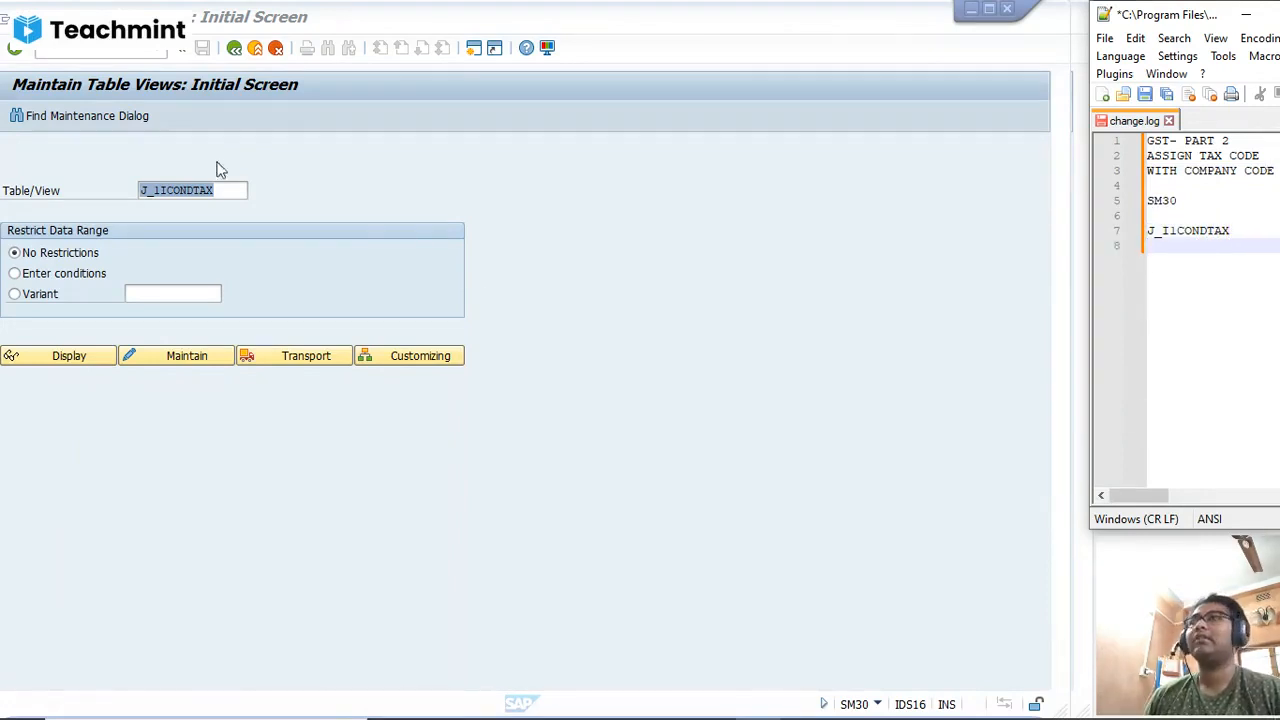
# Step: Switch back to SAP and open the table view J_1ICONDTAX for maintenance without restrictions
pyautogui.click(236, 190)
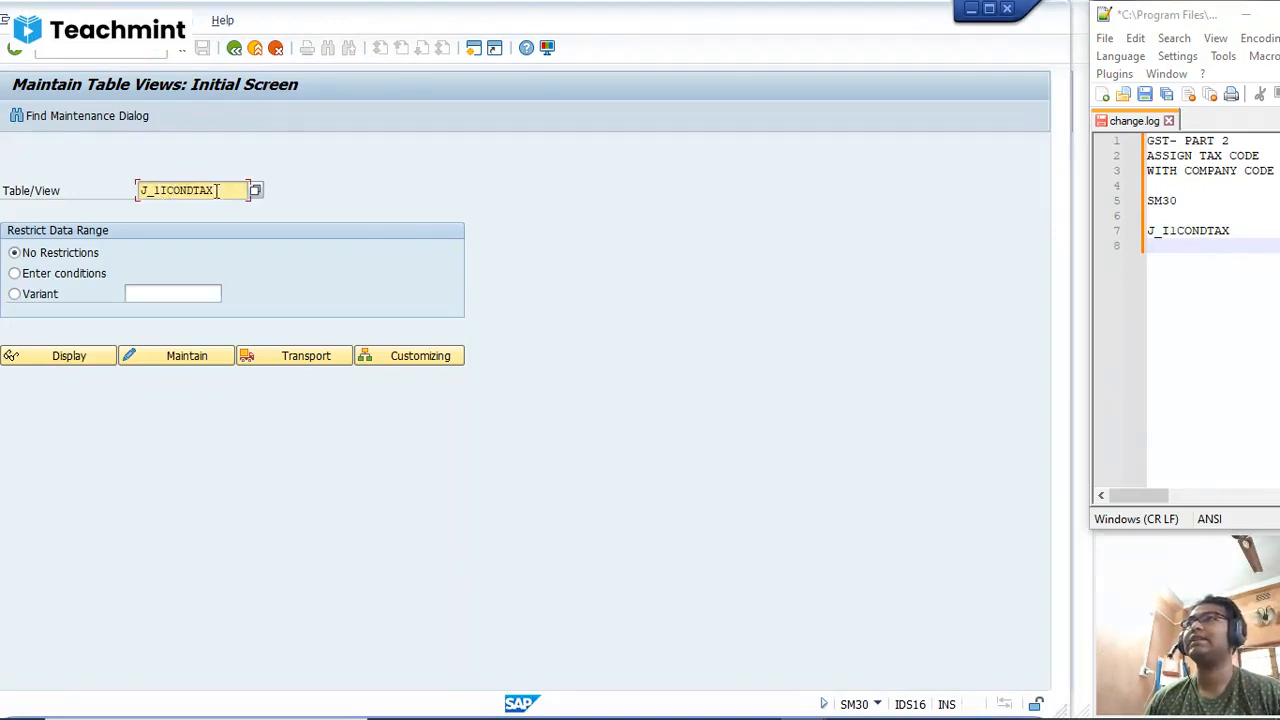
pyautogui.doubleClick(240, 190)
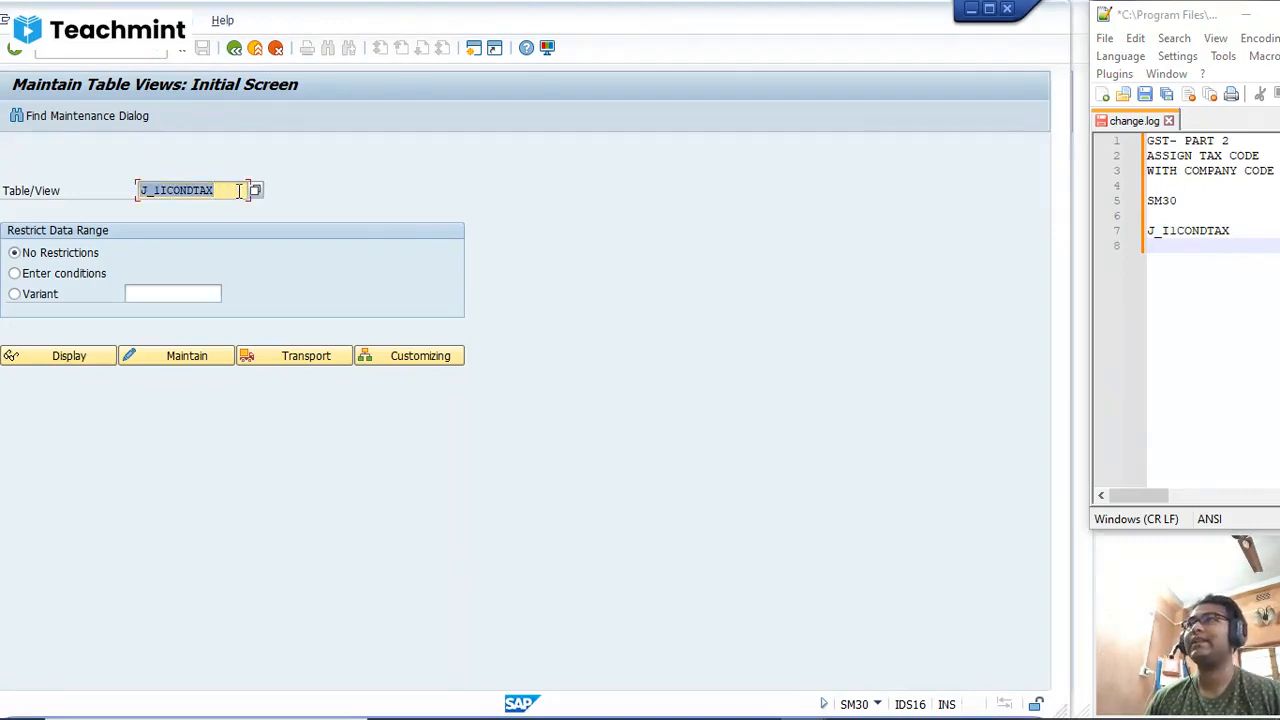
pyautogui.click(160, 360)
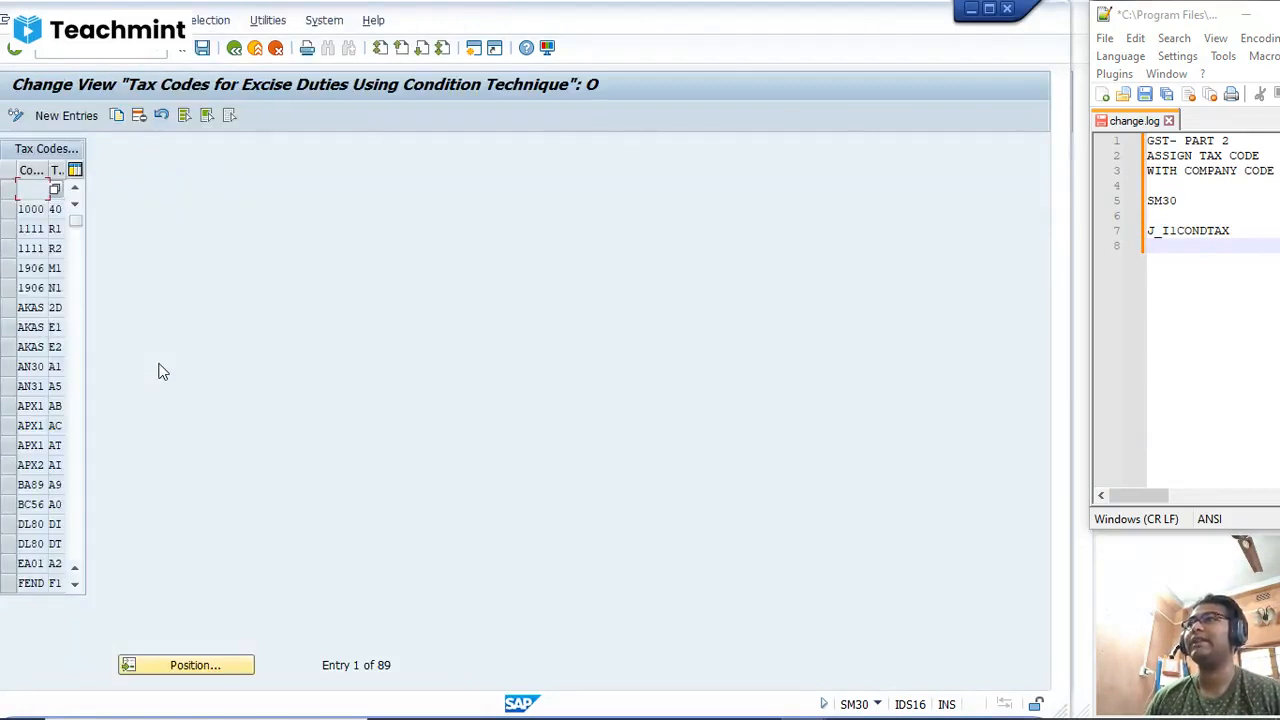
# Step: Position the tax code list at company code SD01 and mark its entries from I1 to RN
pyautogui.click(229, 672)
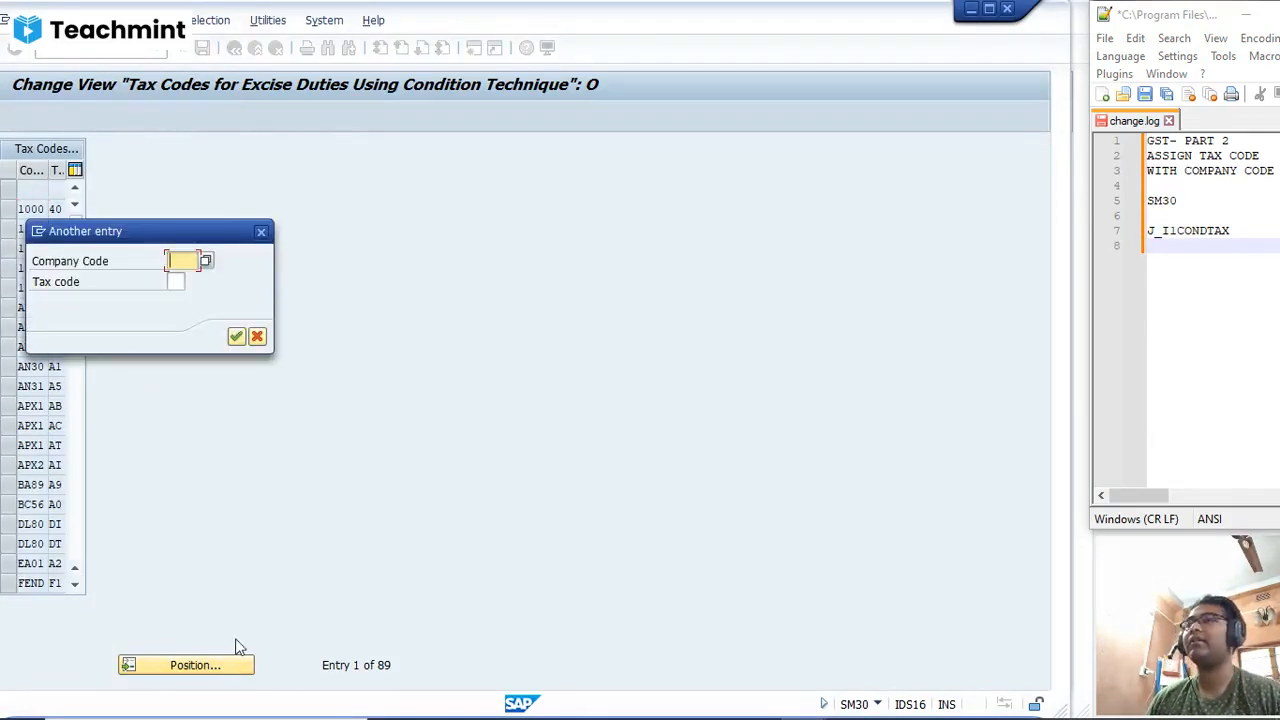
pyautogui.write('SD01')
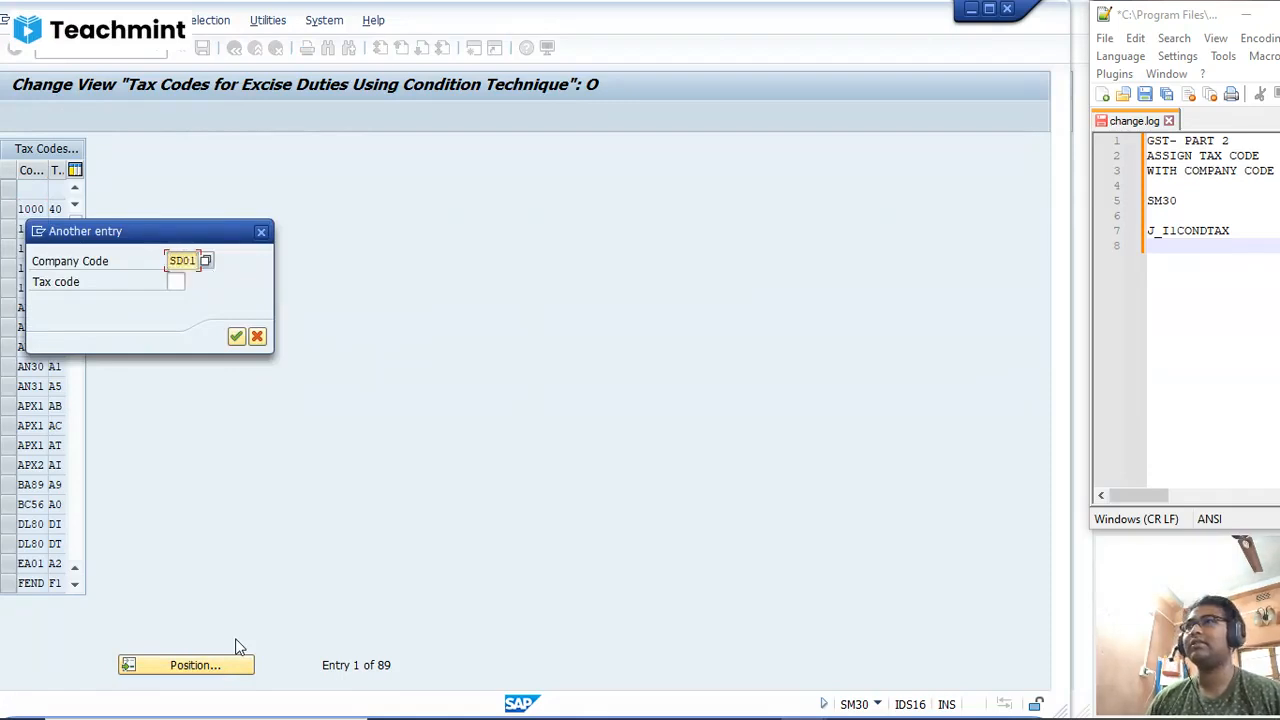
pyautogui.press('Return')
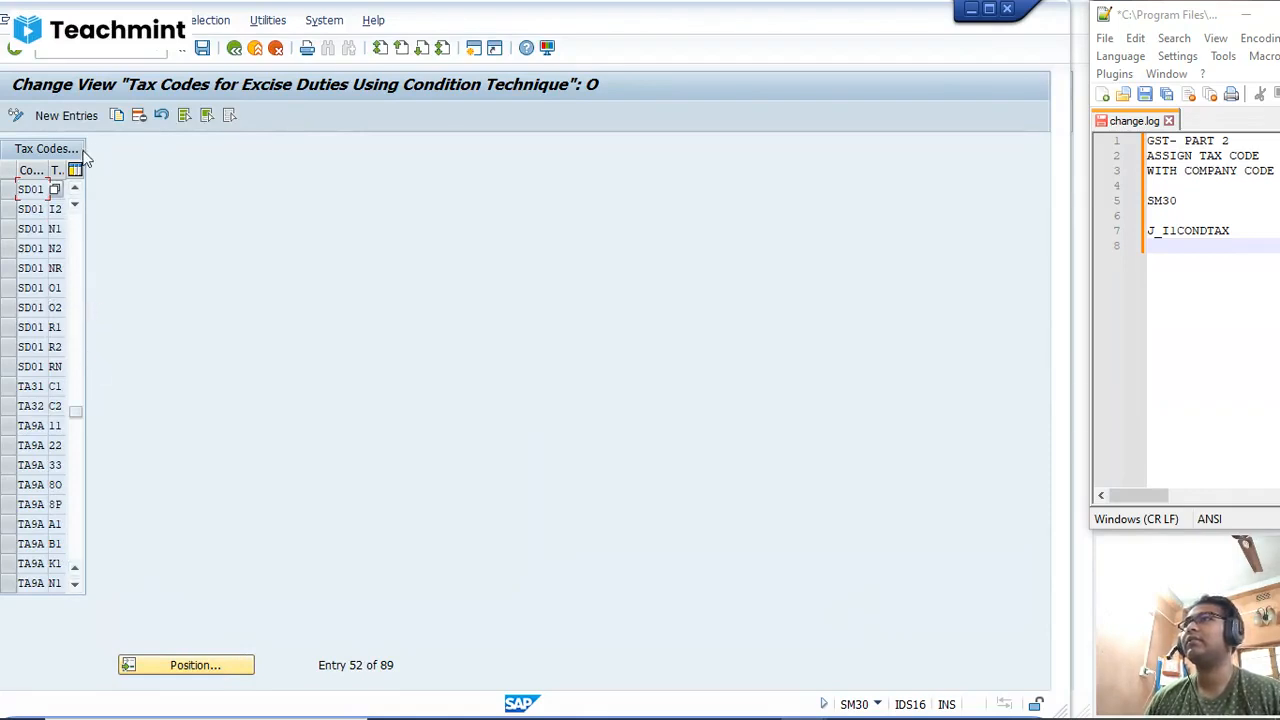
pyautogui.moveTo(46, 229); pyautogui.dragTo(65, 250)
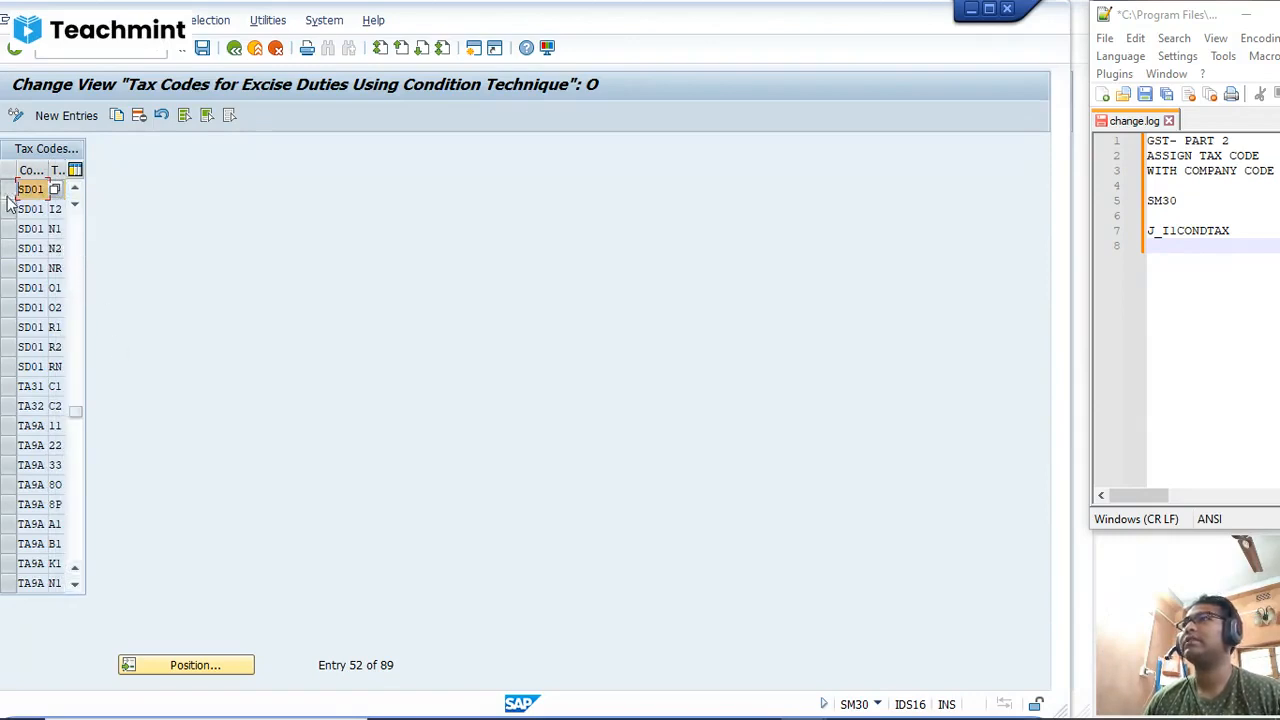
pyautogui.moveTo(10, 192); pyautogui.dragTo(14, 374)
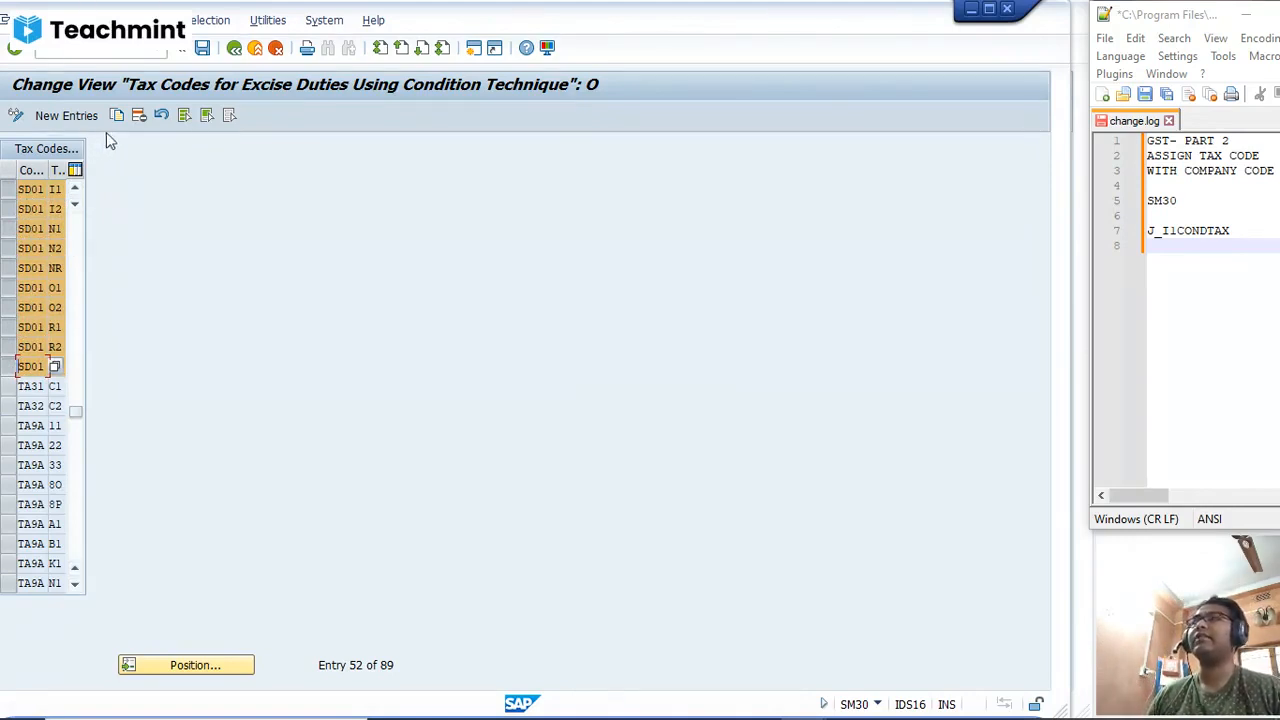
# Step: Examine the company code and tax code columns of the blank new-entries table and return to the tax code list
pyautogui.click(66, 117)
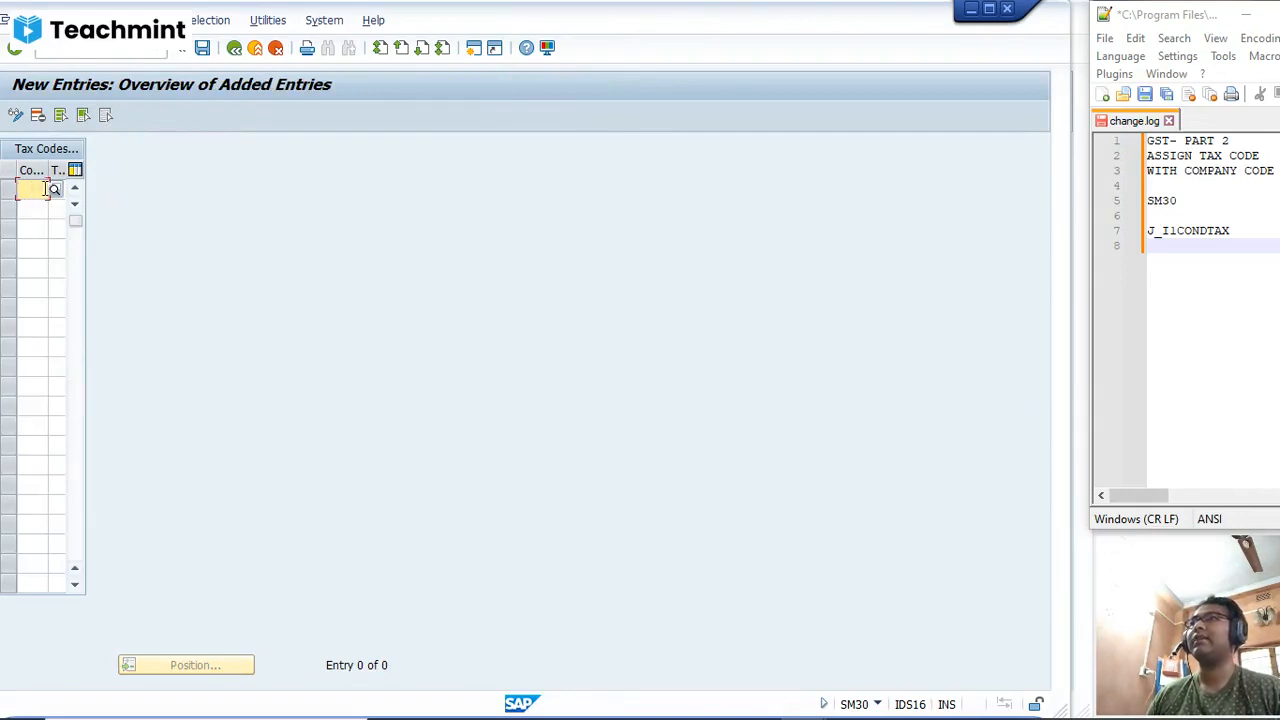
pyautogui.click(58, 191)
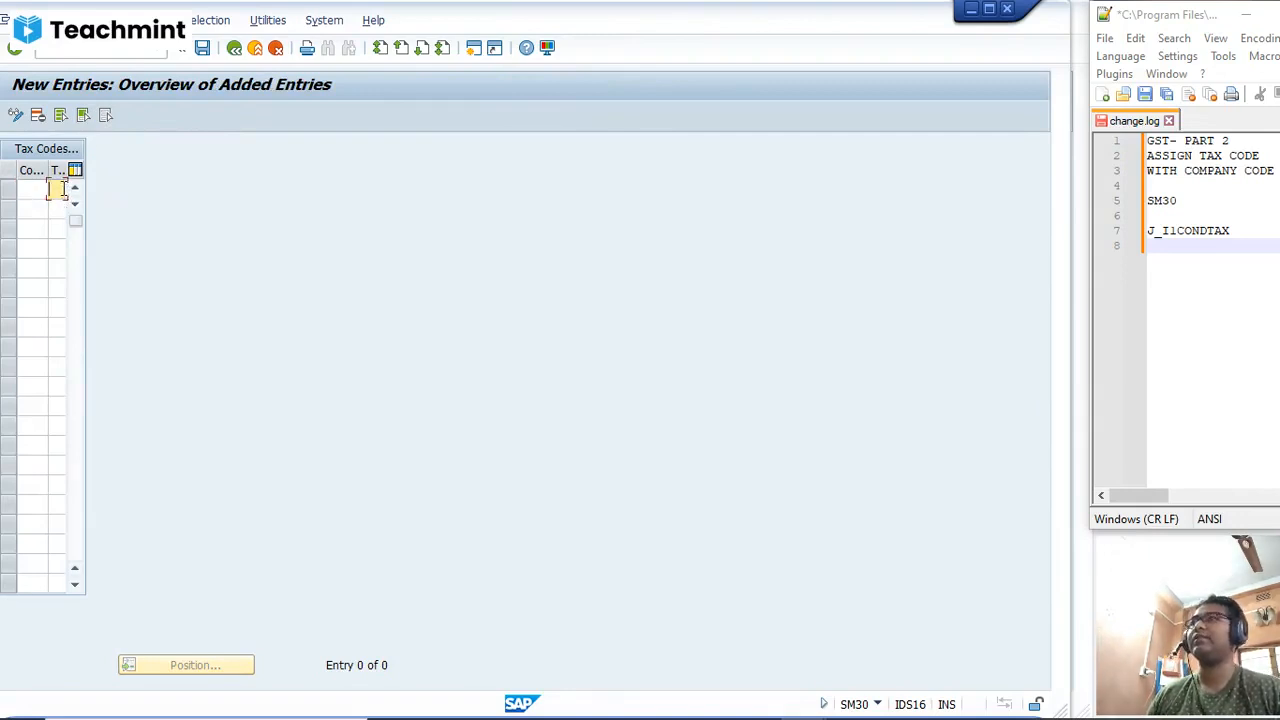
pyautogui.click(234, 48)
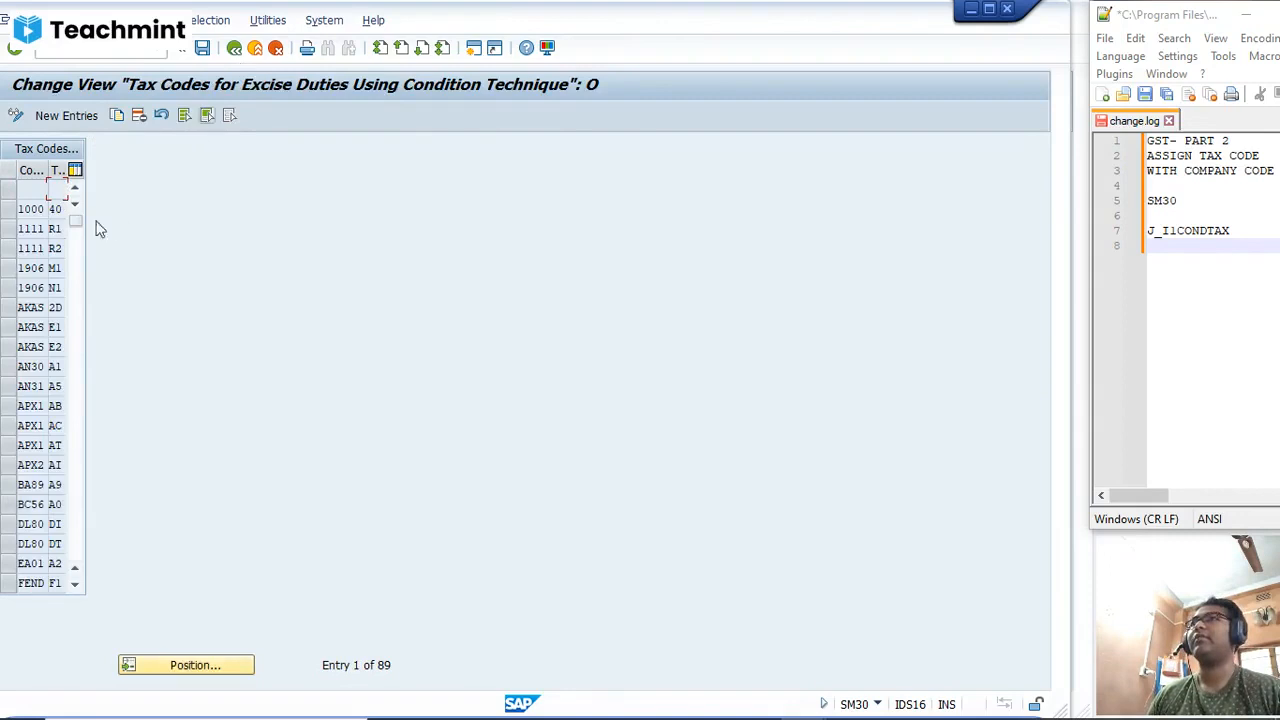
# Step: Position the tax code list at company code SD01 again
pyautogui.click(196, 666)
pyautogui.write('SD')
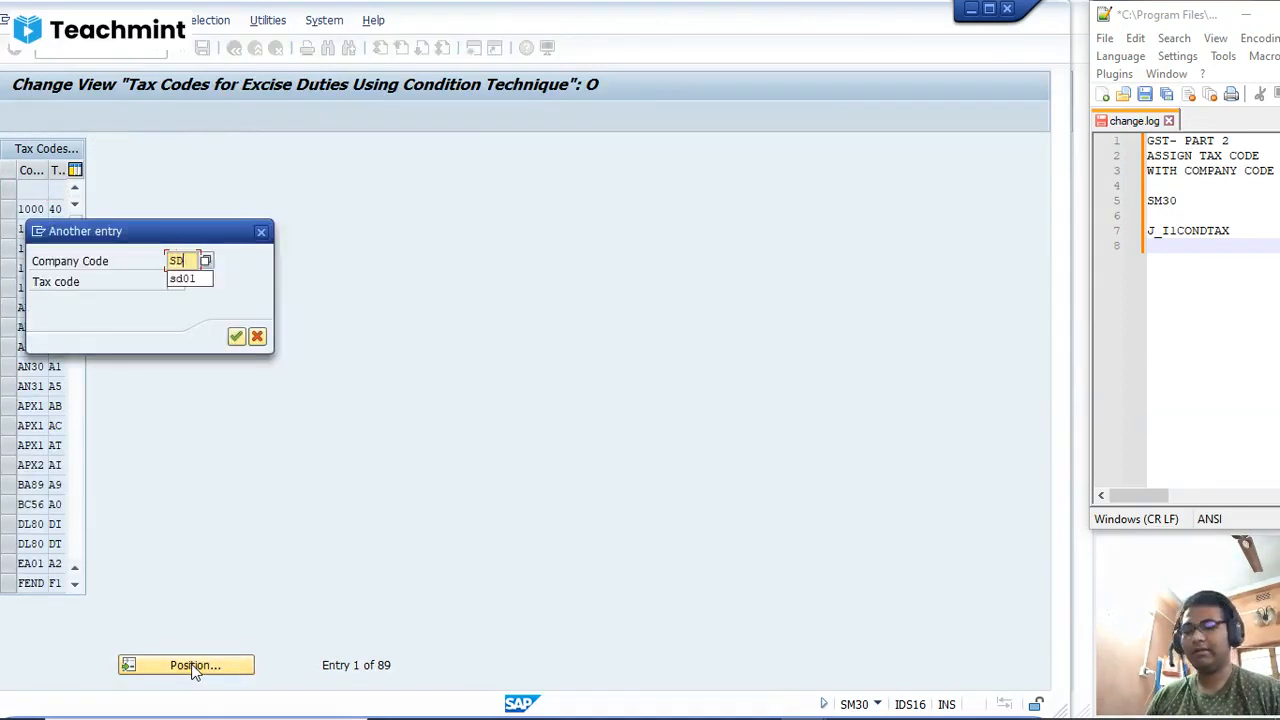
pyautogui.write('01')
pyautogui.press('Tab')
pyautogui.press('Return')
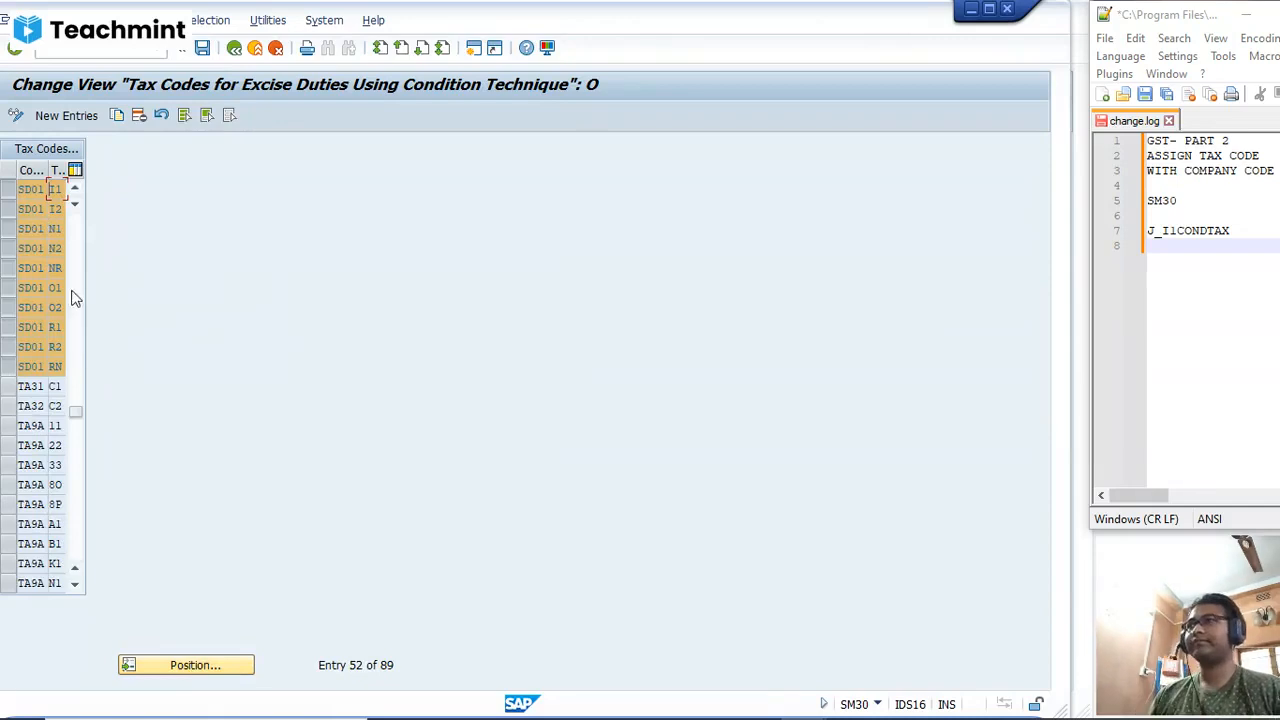
# Step: Leave the table maintenance and start transaction FB60 for entering a vendor invoice
pyautogui.click(113, 59)
pyautogui.write('/NF')
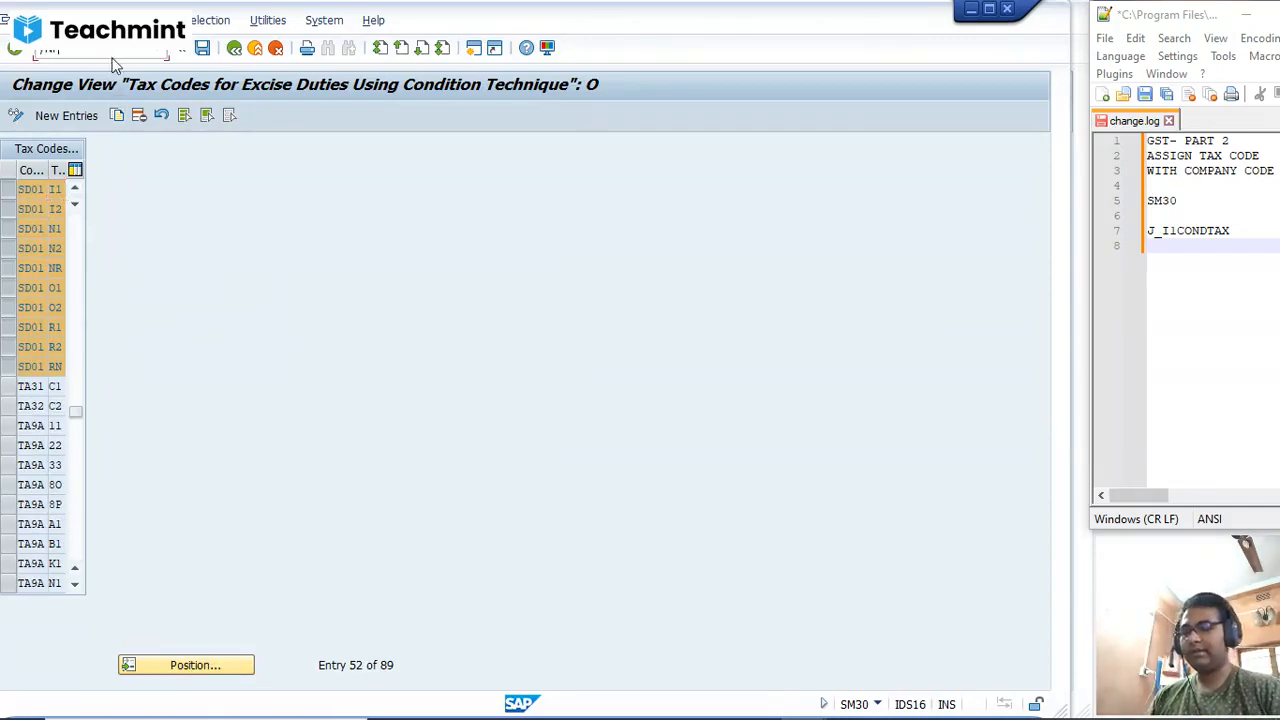
pyautogui.write('B')
pyautogui.press('Return')
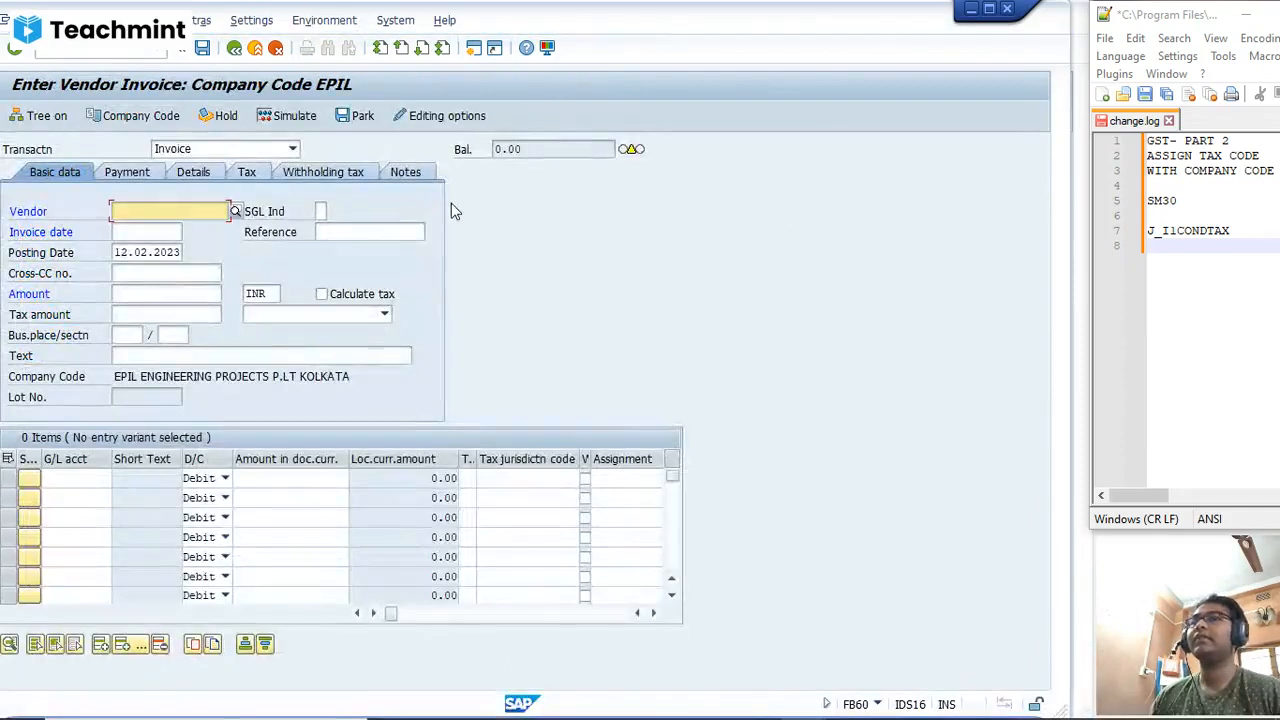
# Step: Switch to another SAP session and start transaction FS00 for central G/L account editing
pyautogui.hotkey('alt', 'Tab')
pyautogui.hotkey('alt', 'Tab')
pyautogui.hotkey('alt', 'Tab')
pyautogui.hotkey('alt', 'Tab')
pyautogui.hotkey('alt', 'Tab')
pyautogui.hotkey('alt', 'Tab')
pyautogui.hotkey('alt', 'Tab')
pyautogui.hotkey('alt', 'Tab')
pyautogui.hotkey('alt', 'Tab')
pyautogui.hotkey('alt', 'Tab')
pyautogui.hotkey('alt', 'Tab')
pyautogui.hotkey('alt', 'Tab')
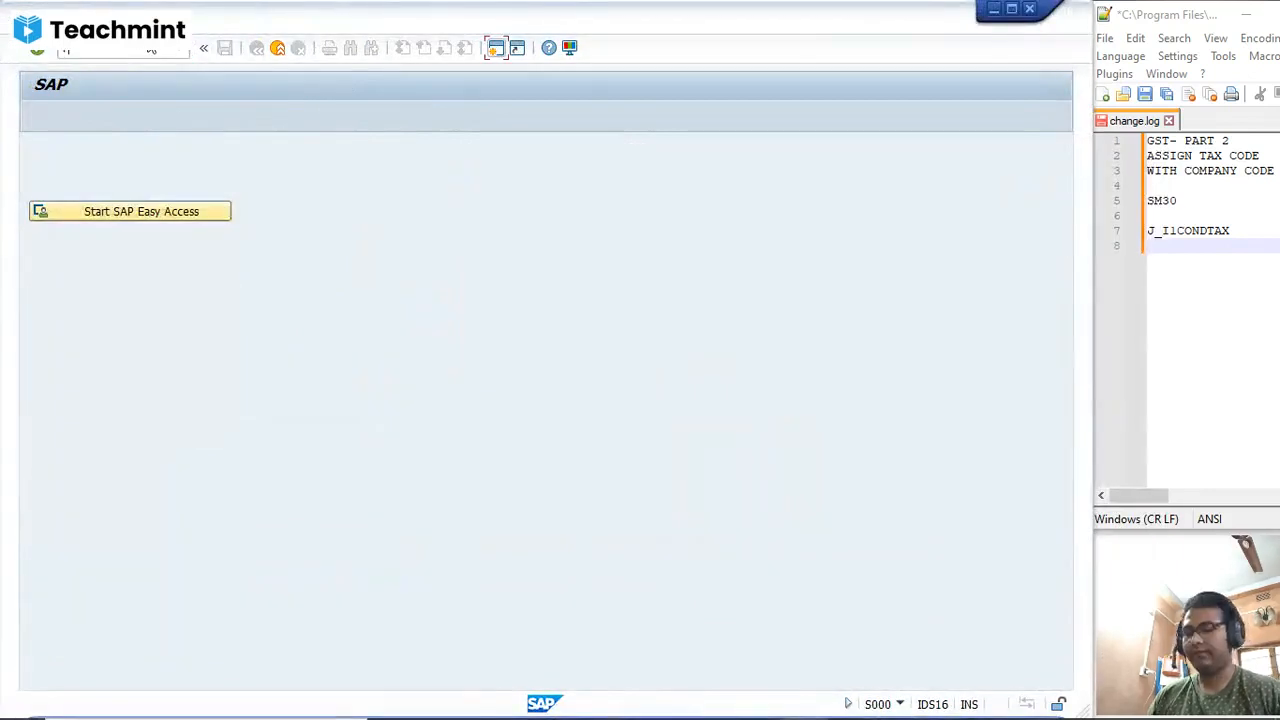
pyautogui.click(151, 49)
pyautogui.write('FS00')
pyautogui.press('Return')
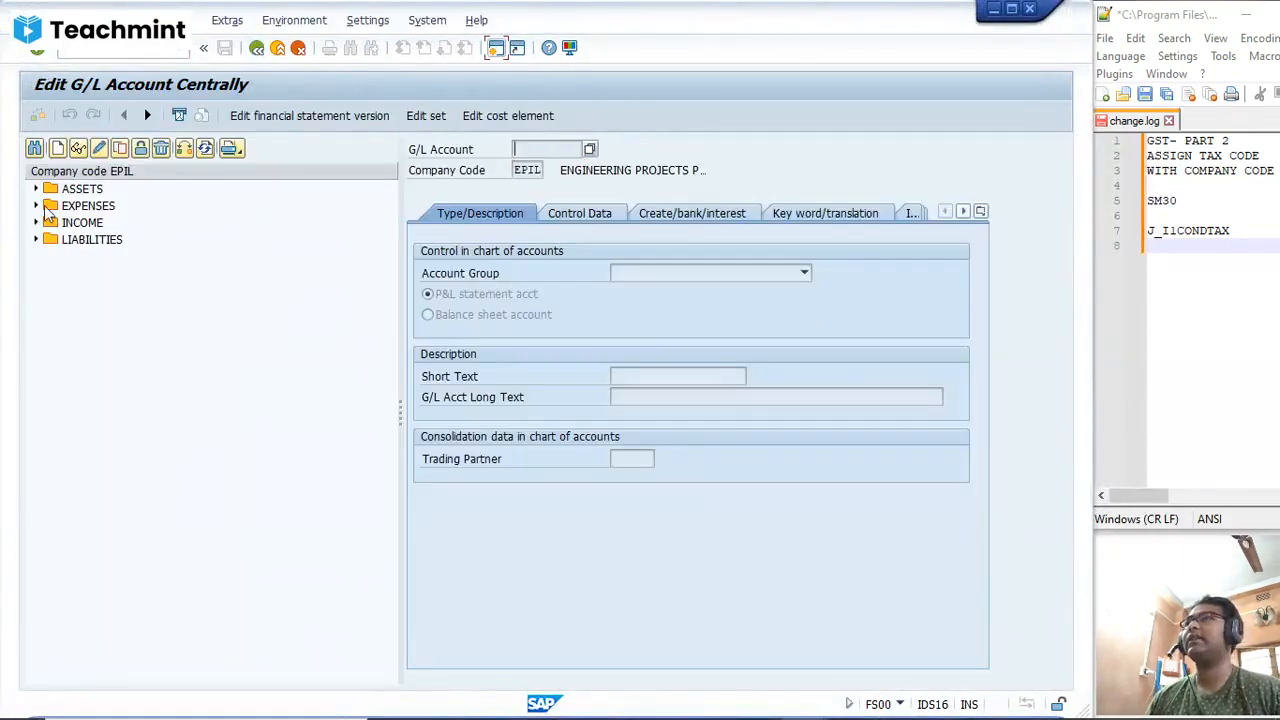
# Step: Examine the control data and the document creation settings of the RENT A/C expense account in company code EPIL
pyautogui.click(36, 205)
pyautogui.click(137, 222)
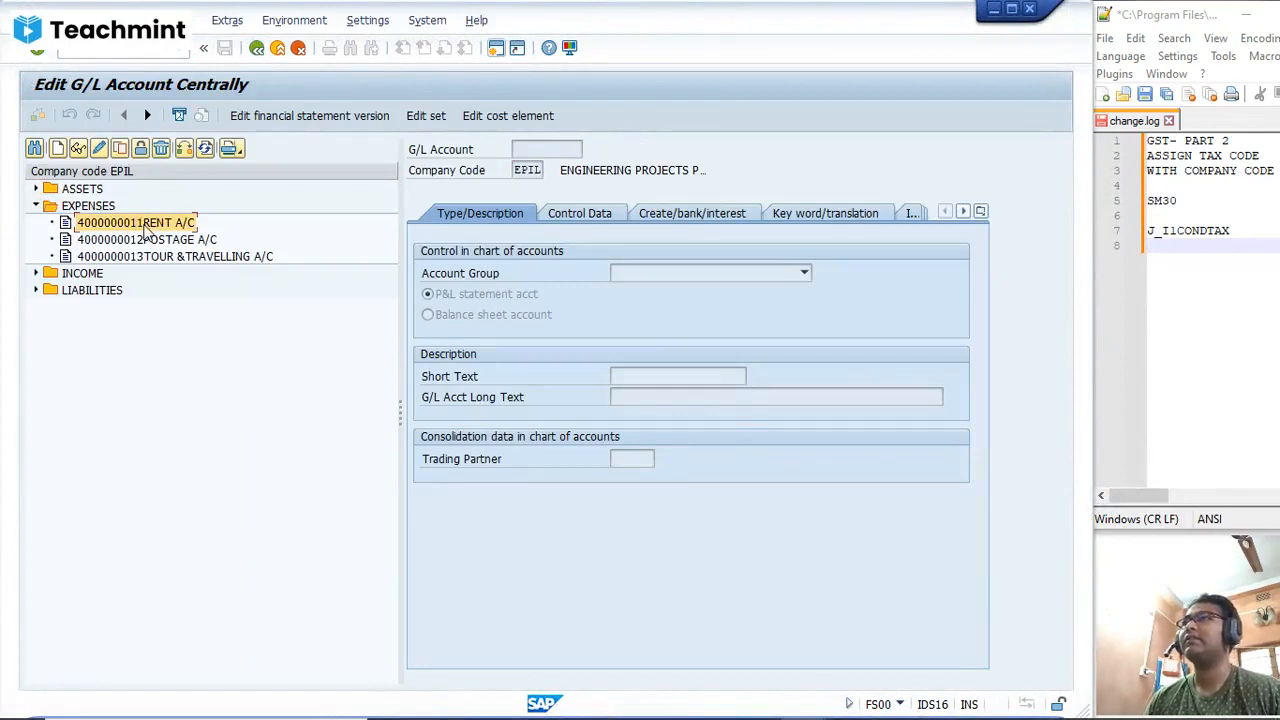
pyautogui.doubleClick(145, 226)
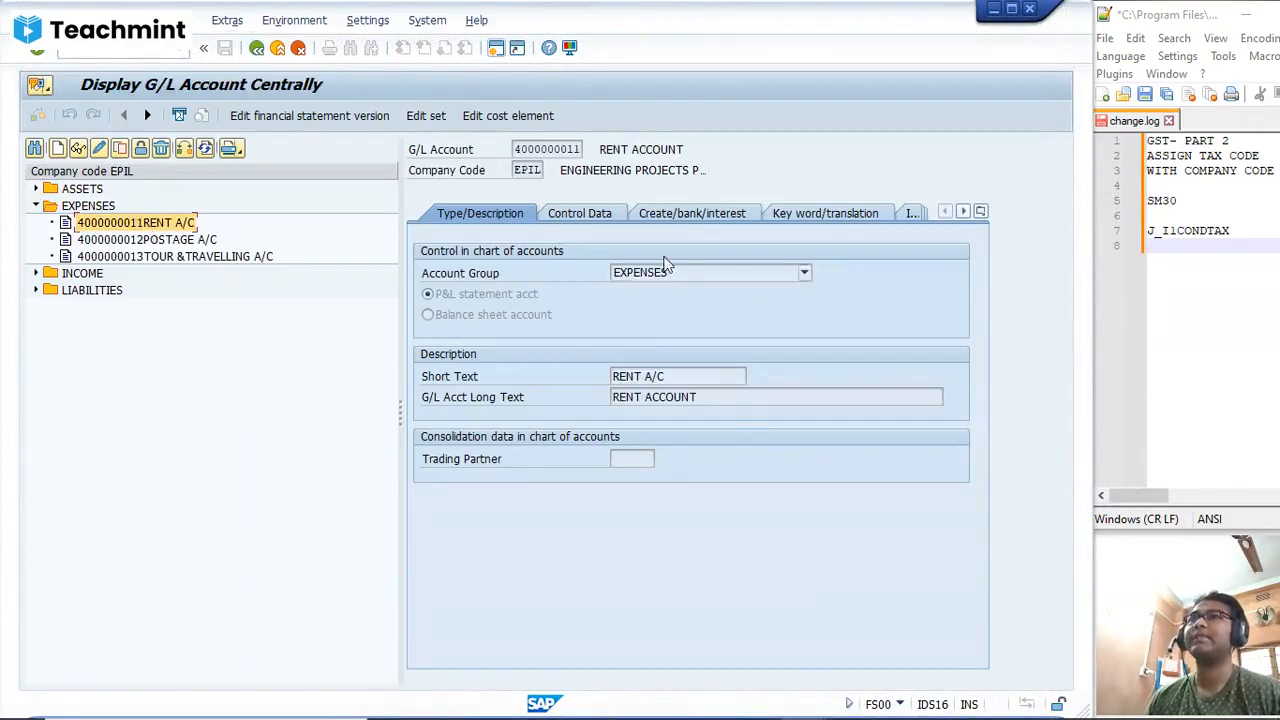
pyautogui.click(605, 218)
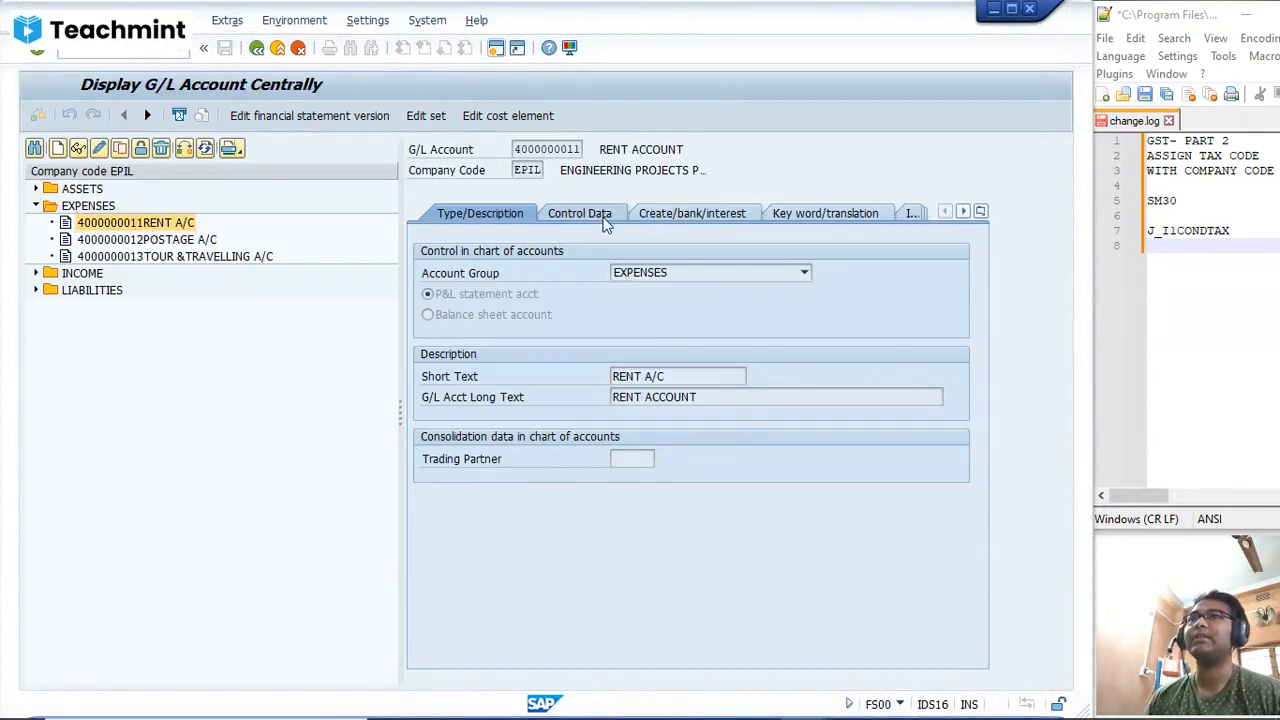
pyautogui.click(675, 218)
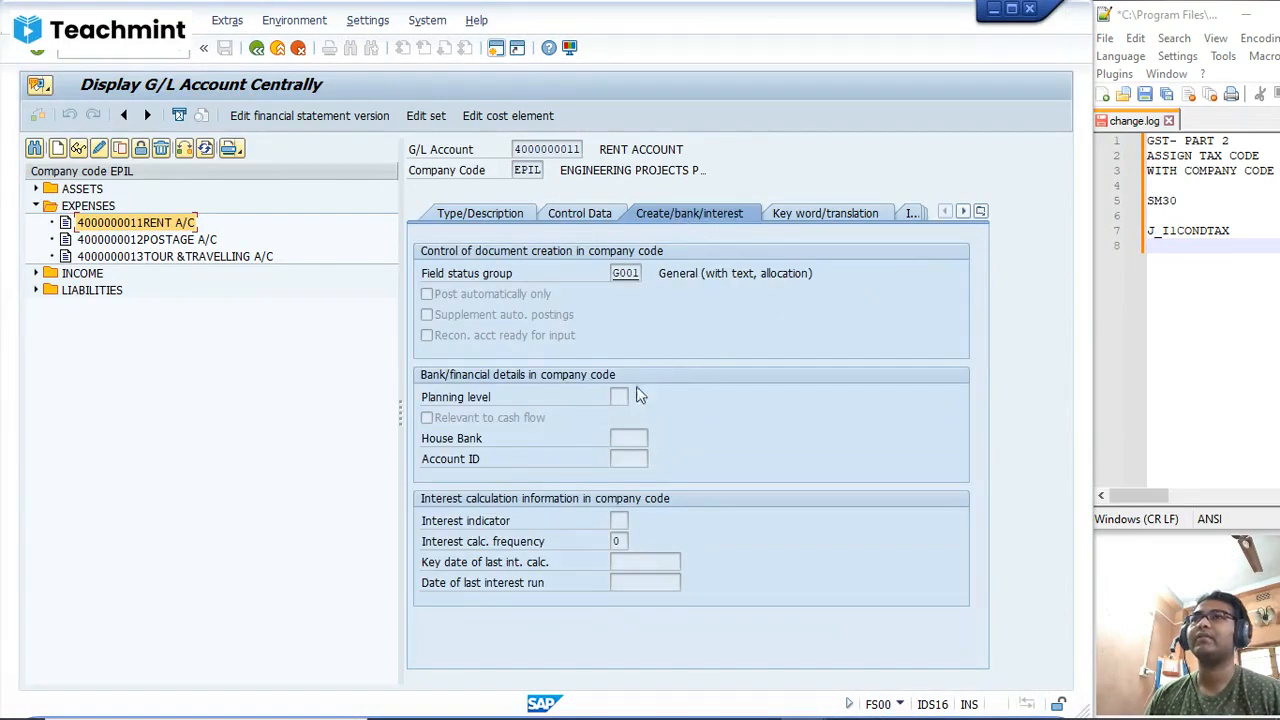
# Step: Change the company code of the G/L account tree to SD01
pyautogui.click(172, 242)
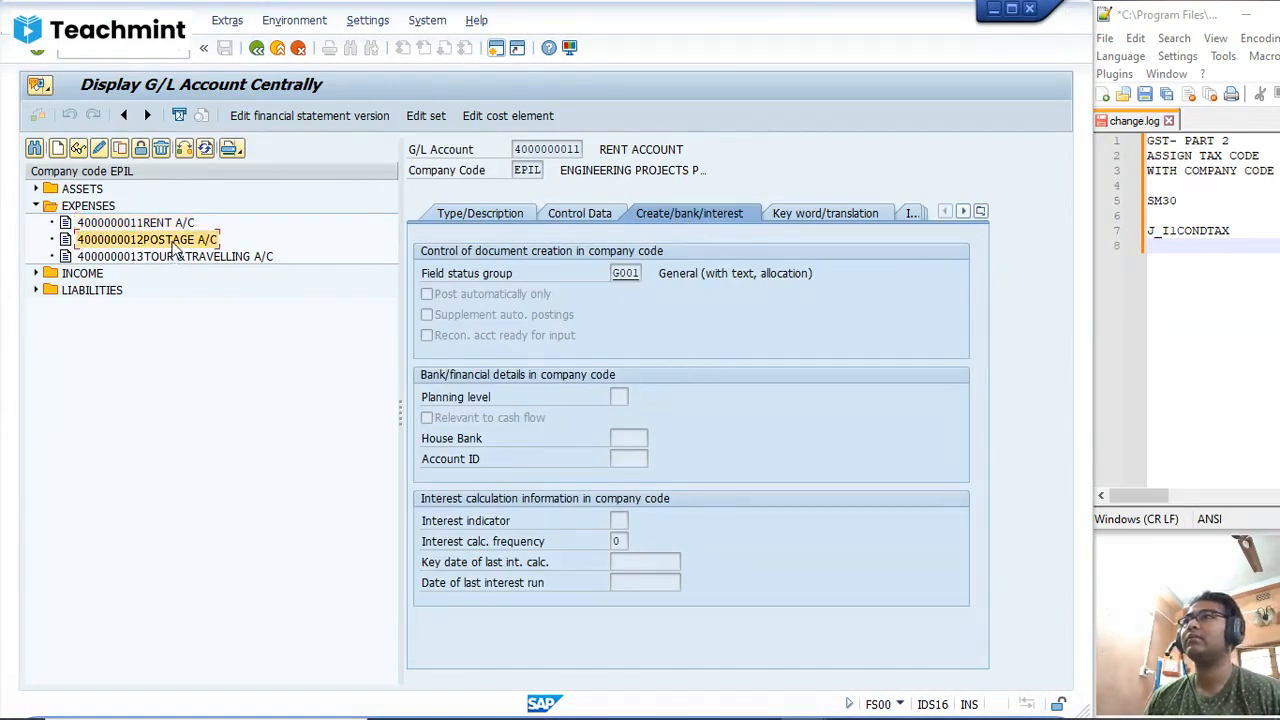
pyautogui.click(184, 148)
pyautogui.write('s')
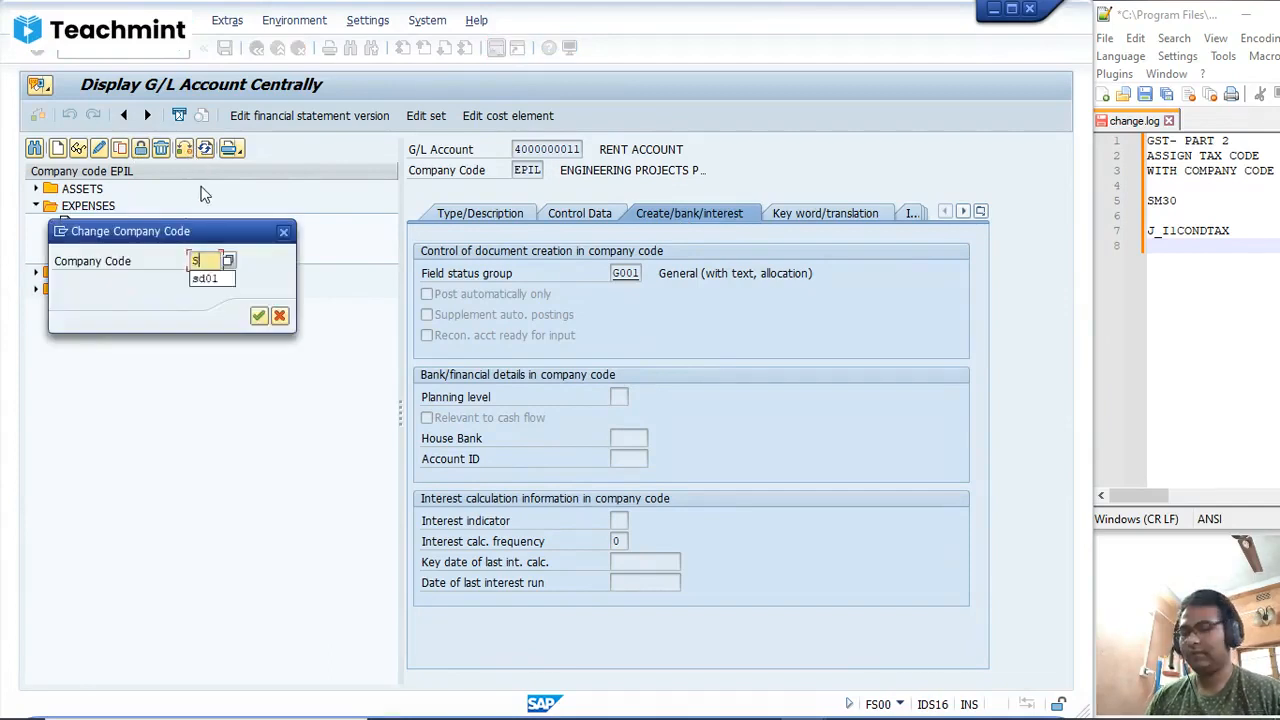
pyautogui.write('d01')
pyautogui.press('Return')
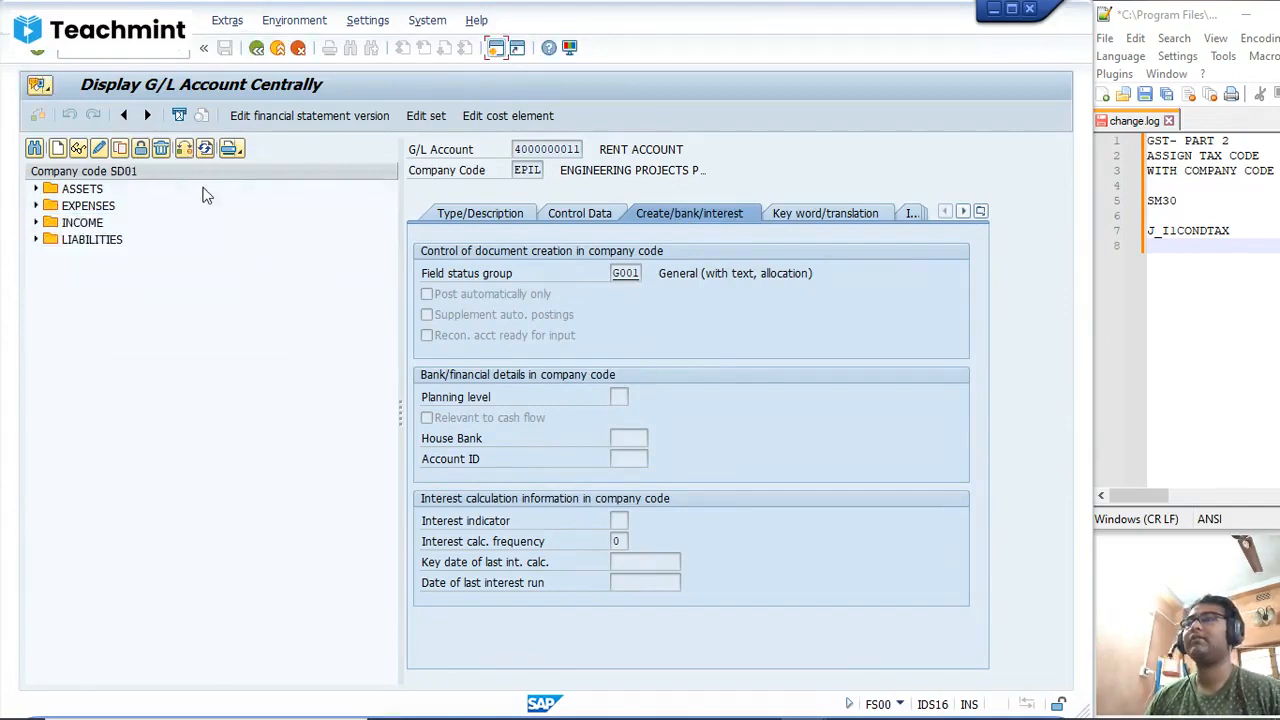
# Step: Display the EXPENSES A/C account of company code SD01 and check the tax category in its control data
pyautogui.click(35, 205)
pyautogui.click(148, 222)
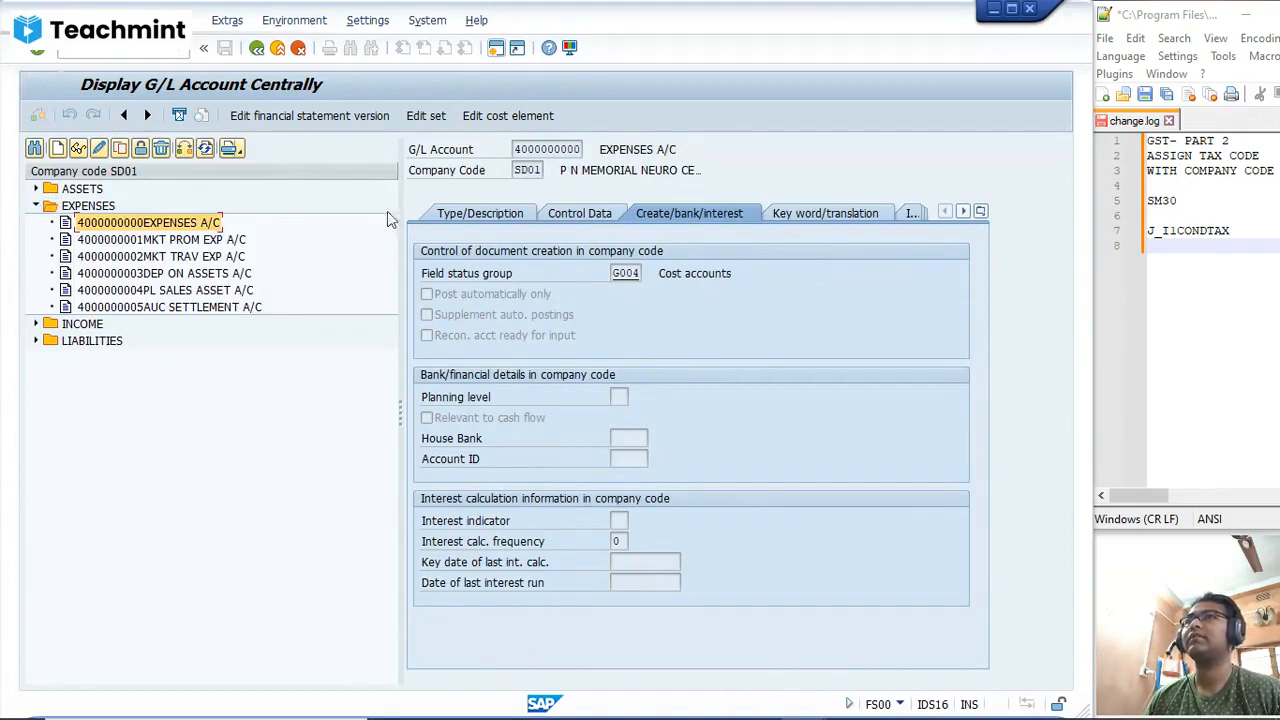
pyautogui.click(591, 222)
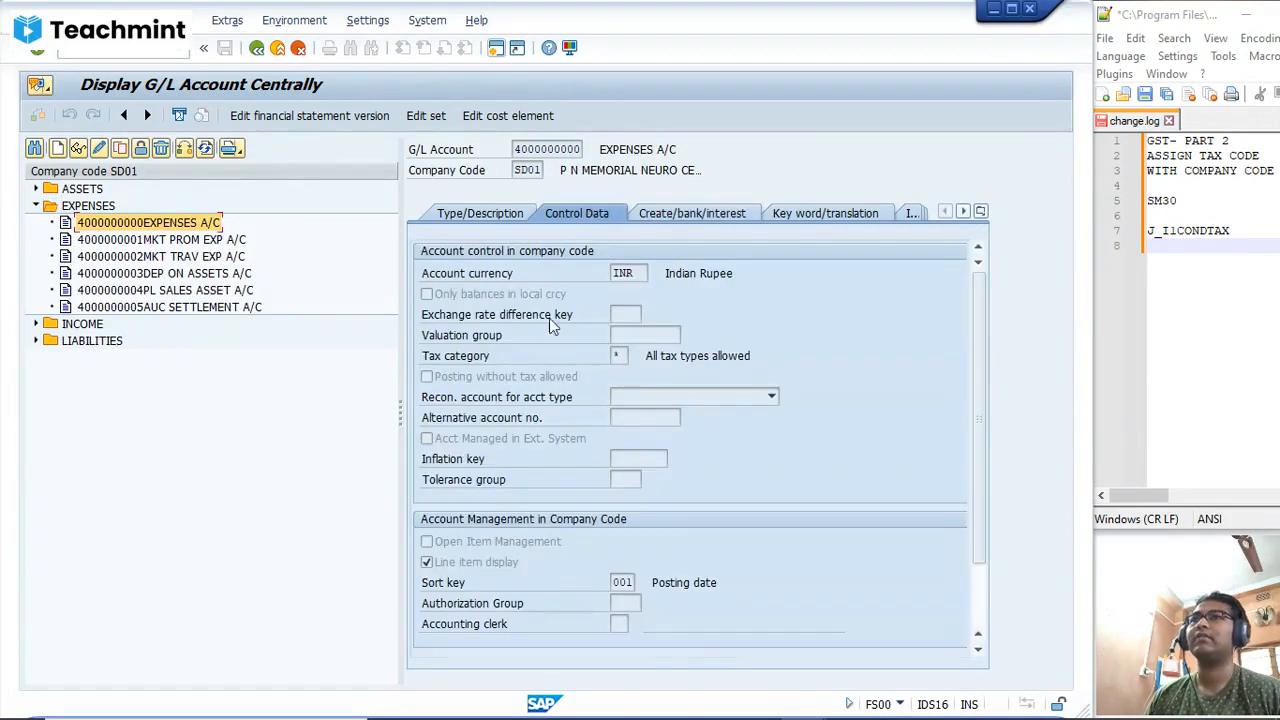
pyautogui.click(472, 218)
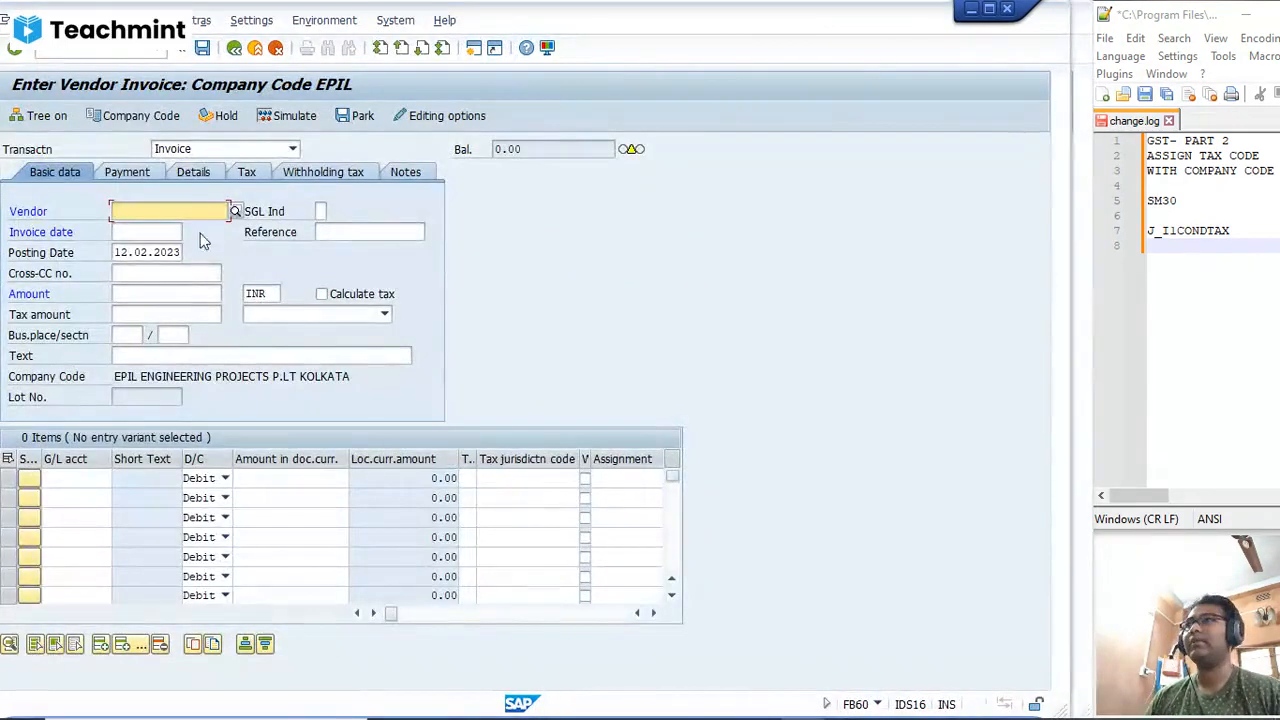
# Step: Set the company code to SD01 in the FB60 vendor invoice session
pyautogui.click(145, 117)
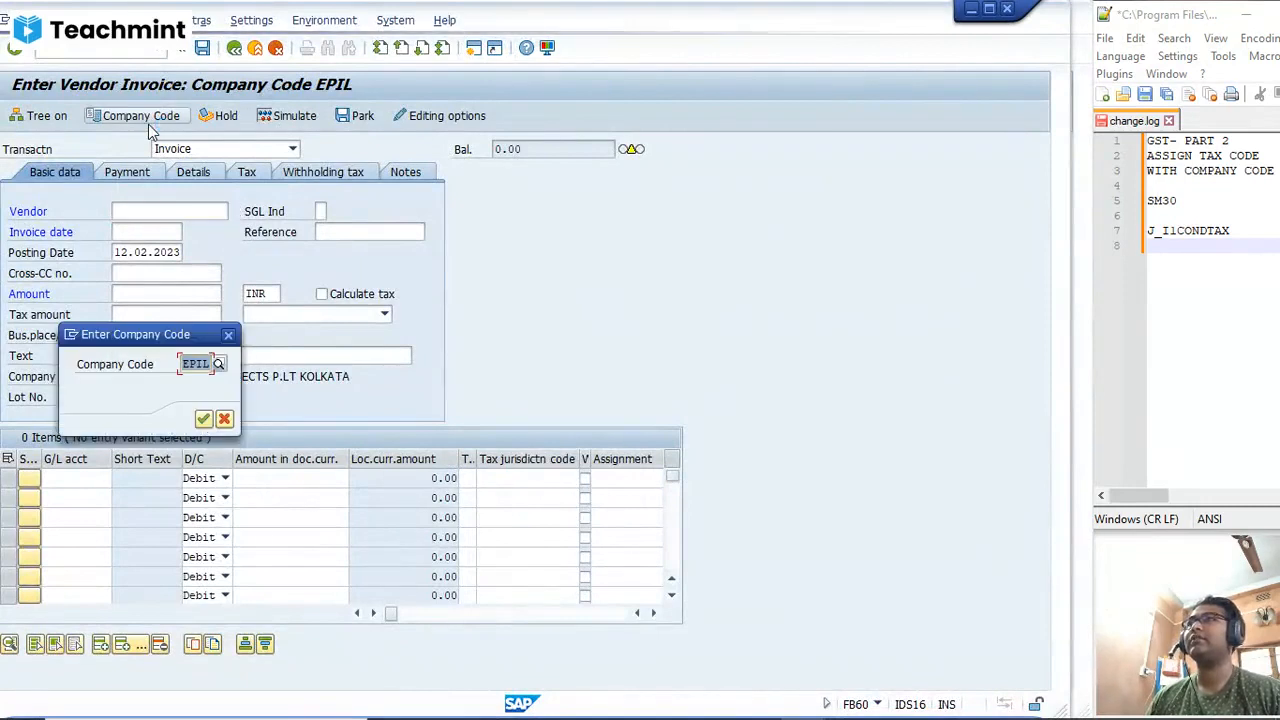
pyautogui.write('SD01')
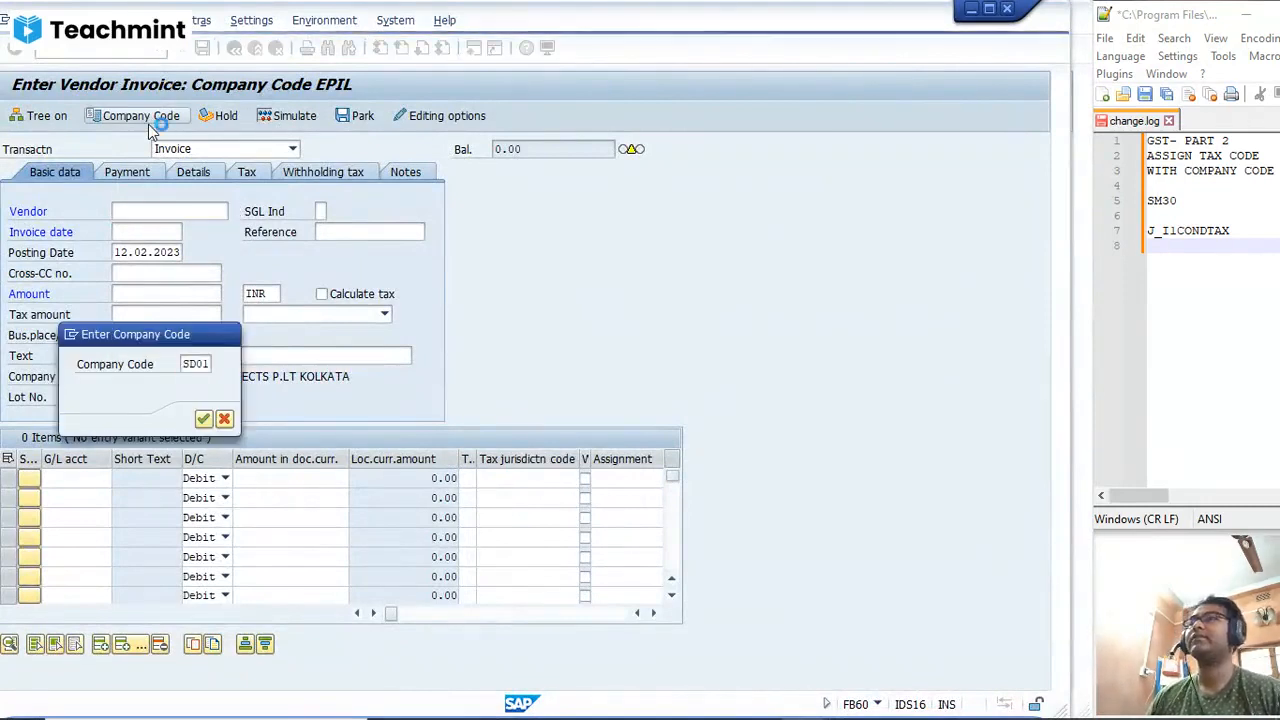
pyautogui.press('Return')
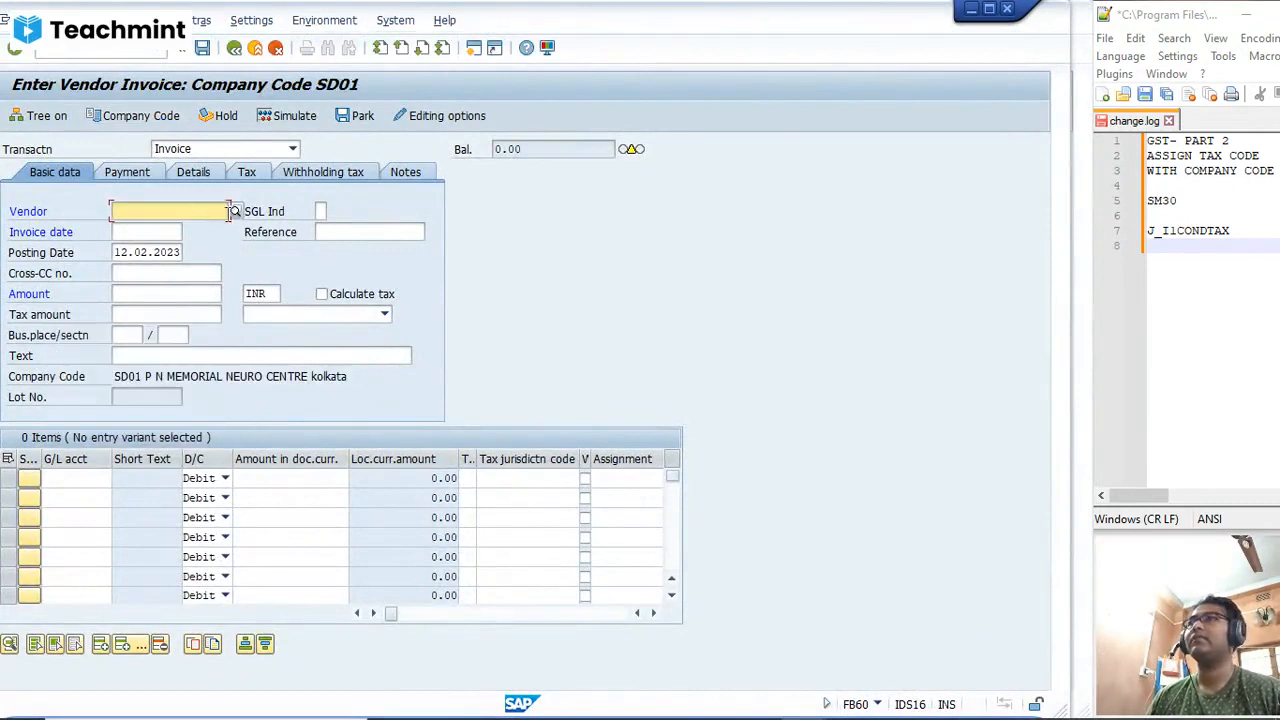
# Step: Search the vendors of company code SD01 and choose XYZ LIMITED in Kolkata as the invoice's vendor
pyautogui.click(247, 212)
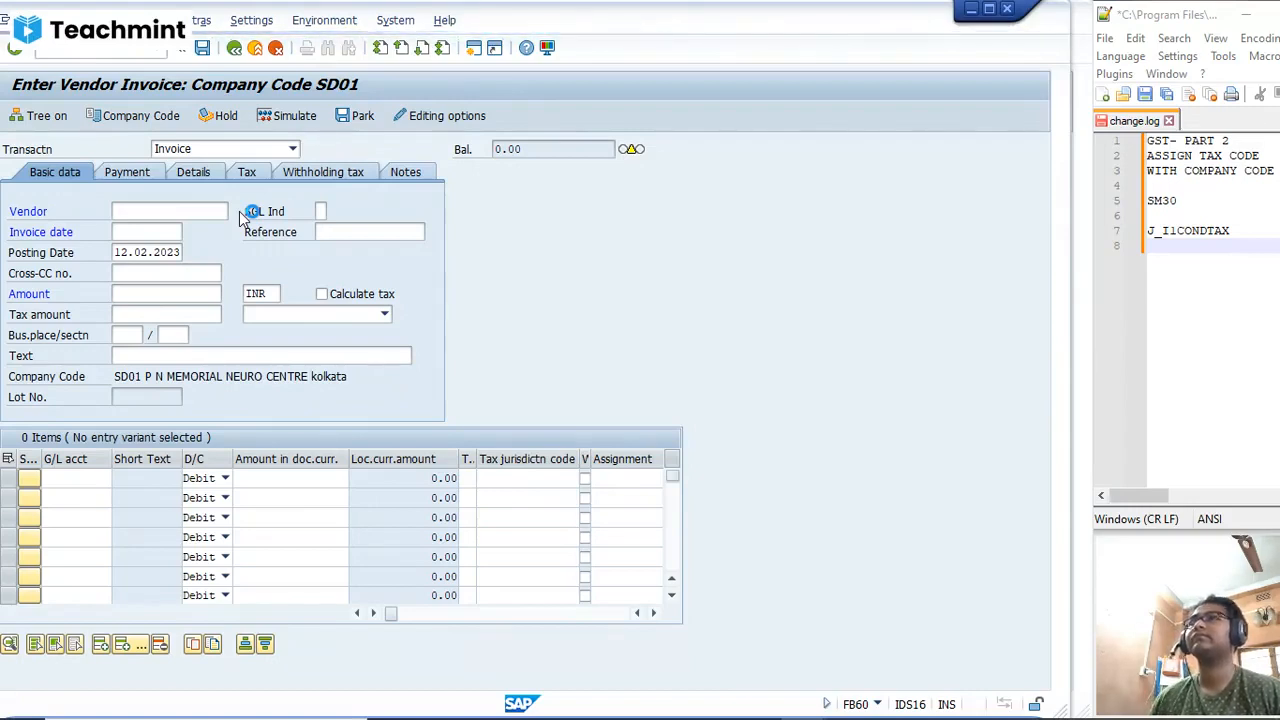
pyautogui.click(239, 211)
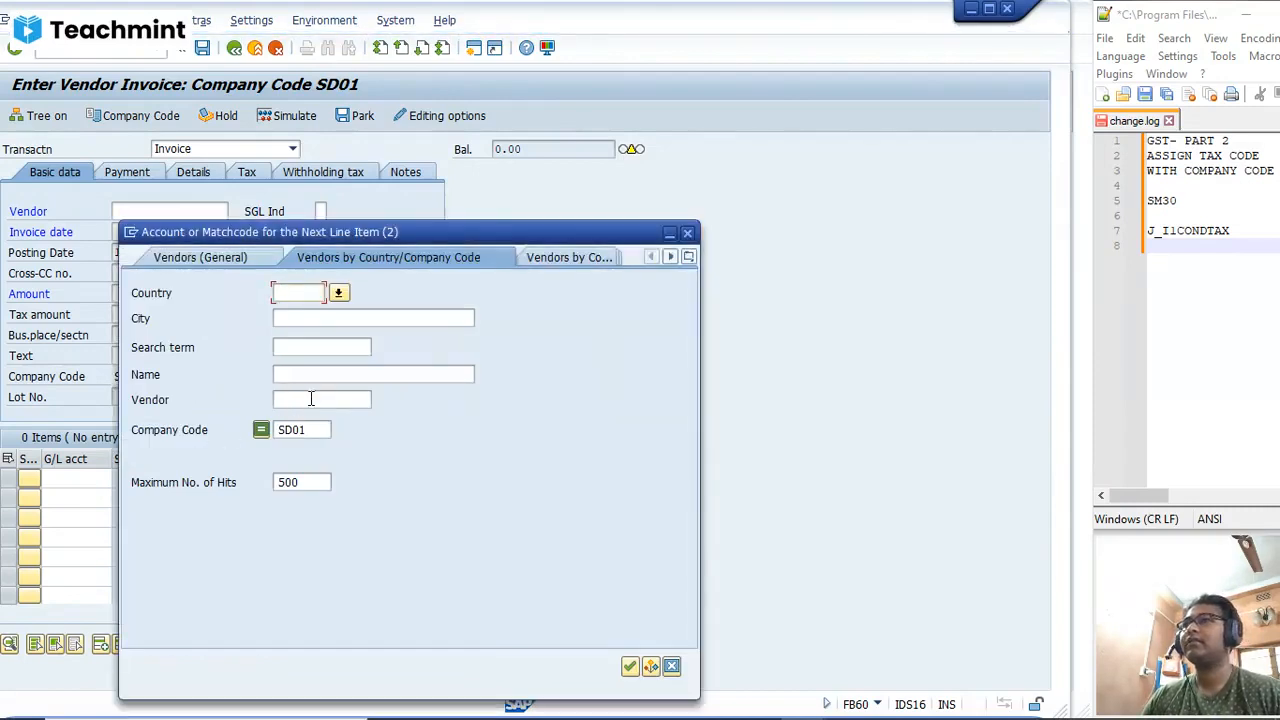
pyautogui.press('Return')
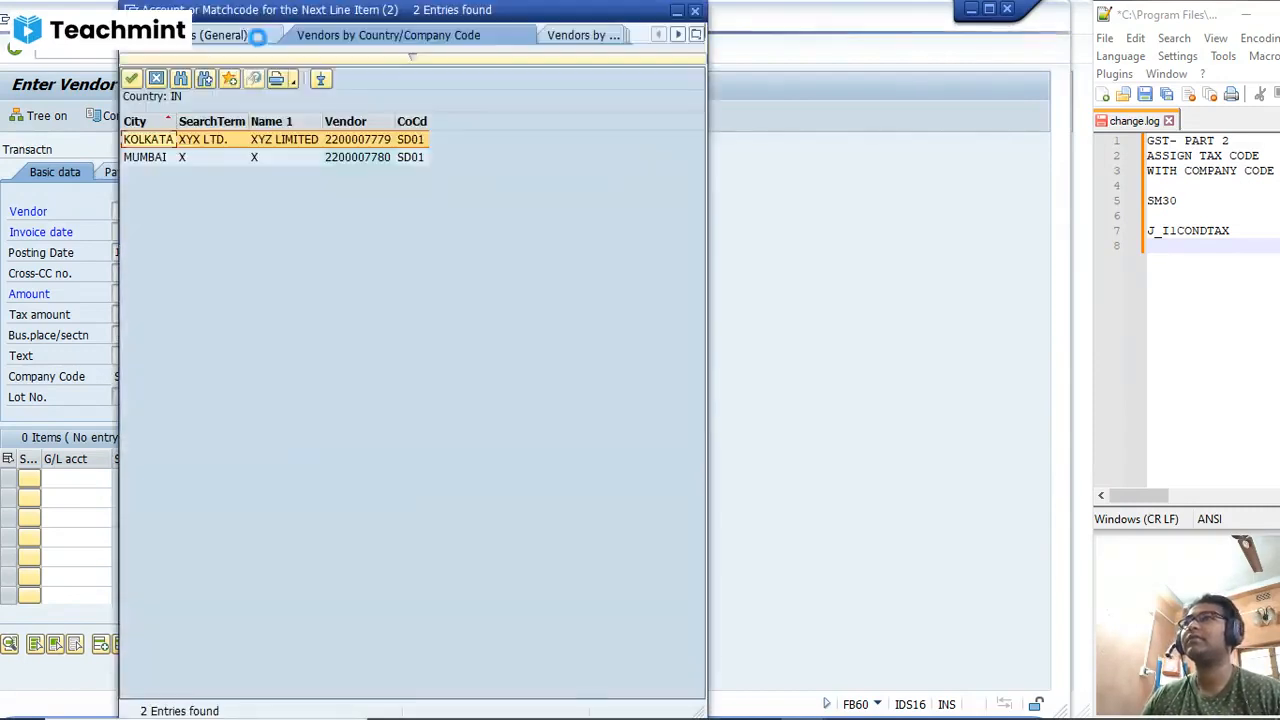
pyautogui.doubleClick(258, 139)
# Step: Set the invoice date to 12.02.2023 and the invoice amount to 10000 INR
pyautogui.click(165, 233)
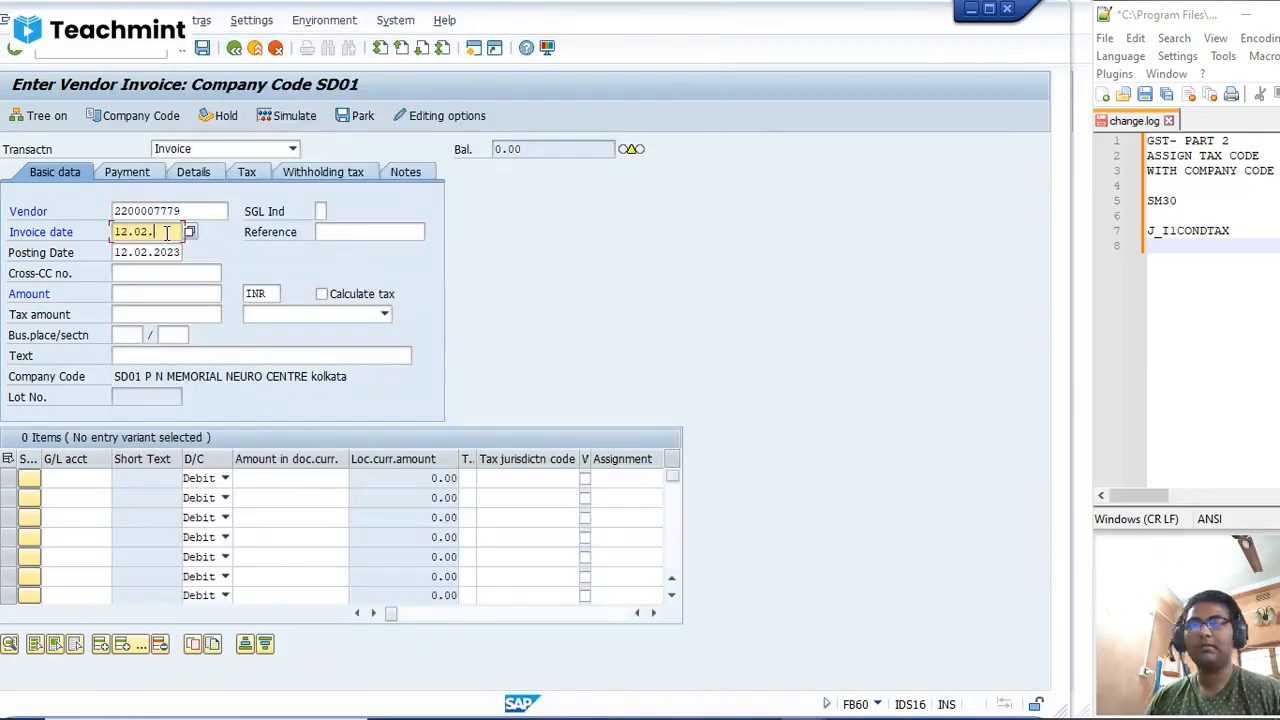
pyautogui.press('Tab')
pyautogui.press('Tab')
pyautogui.press('Tab')
pyautogui.press('Tab')
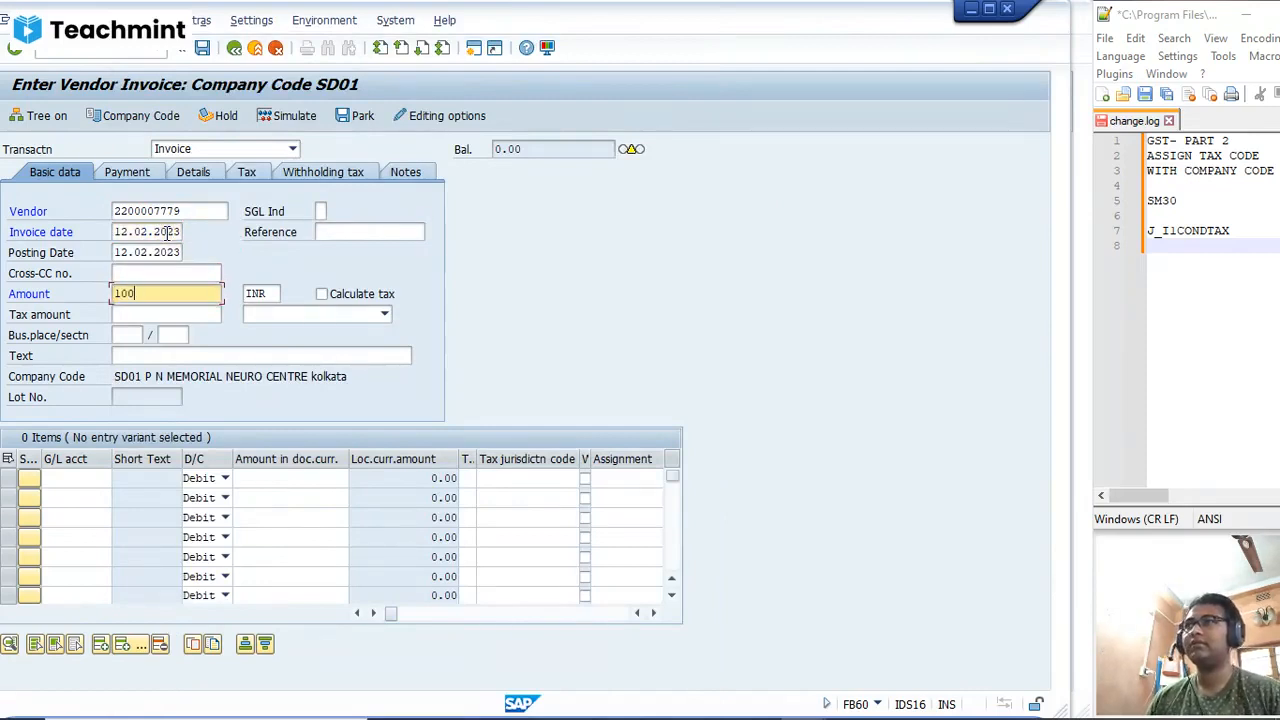
pyautogui.press('Tab')
pyautogui.press('Tab')
pyautogui.press('Tab')
pyautogui.press('Tab')
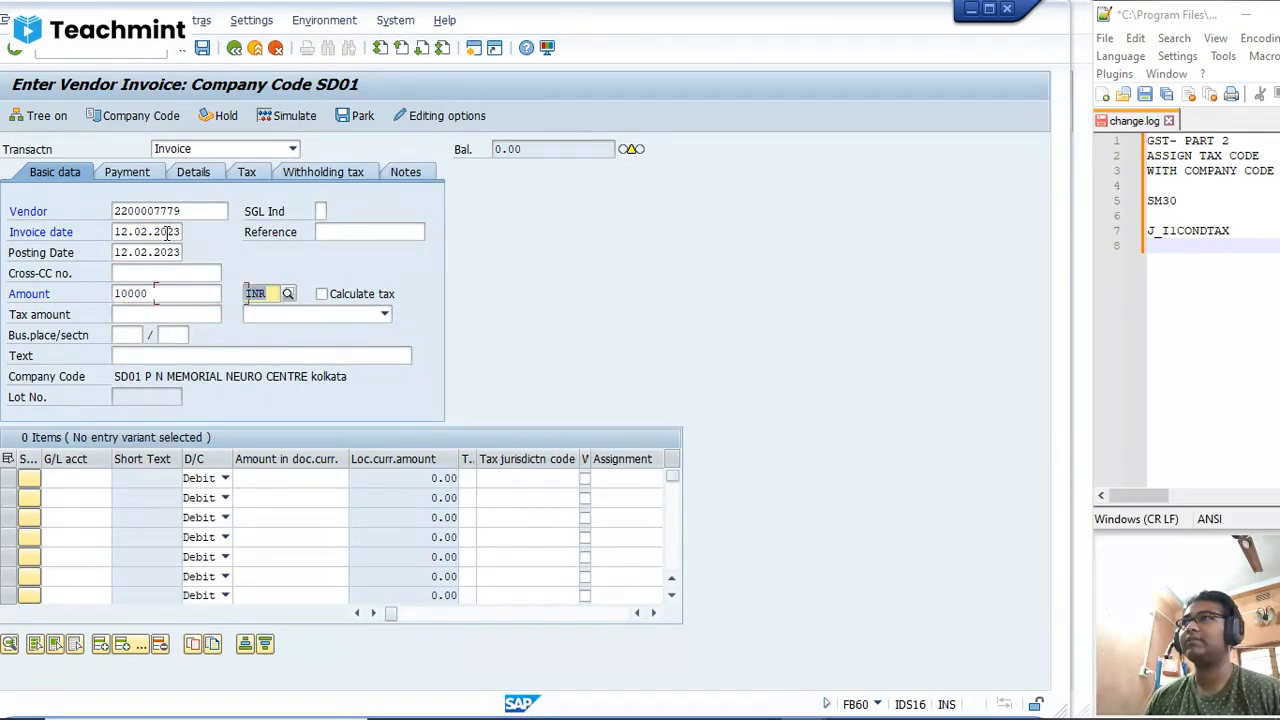
# Step: Assign business place KOL and section code KOL to the vendor invoice
pyautogui.click(151, 336)
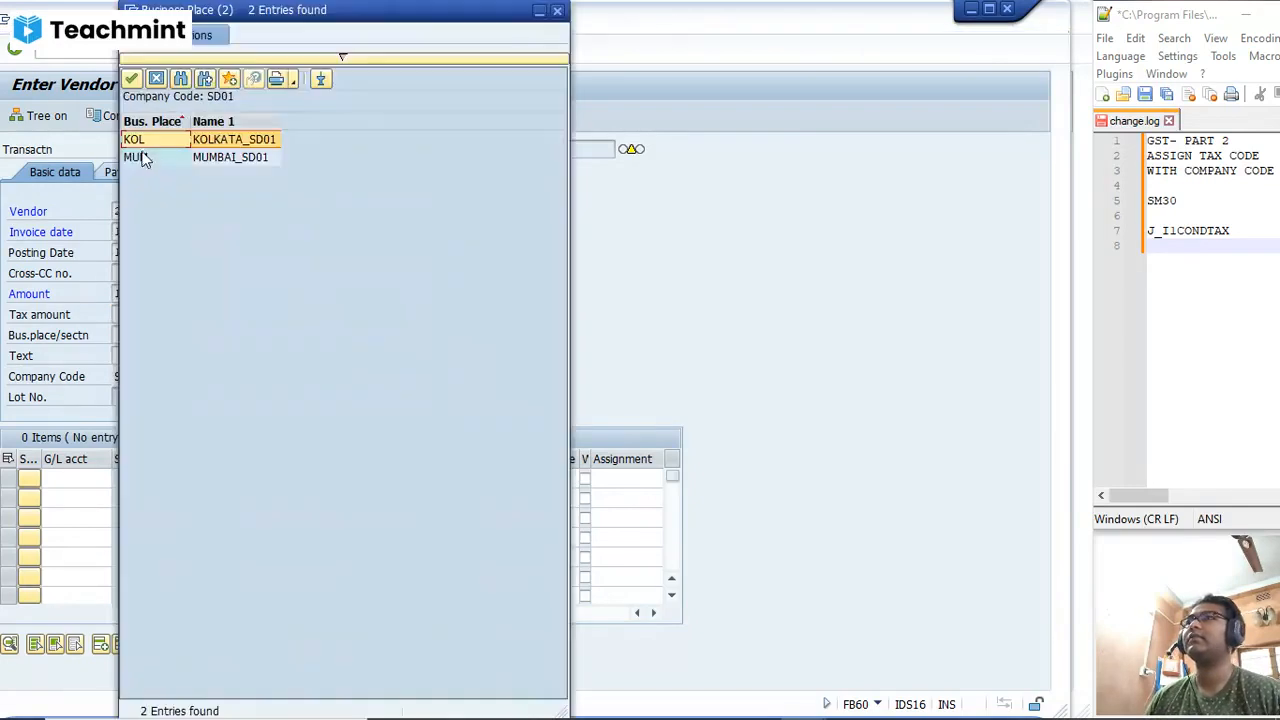
pyautogui.doubleClick(186, 141)
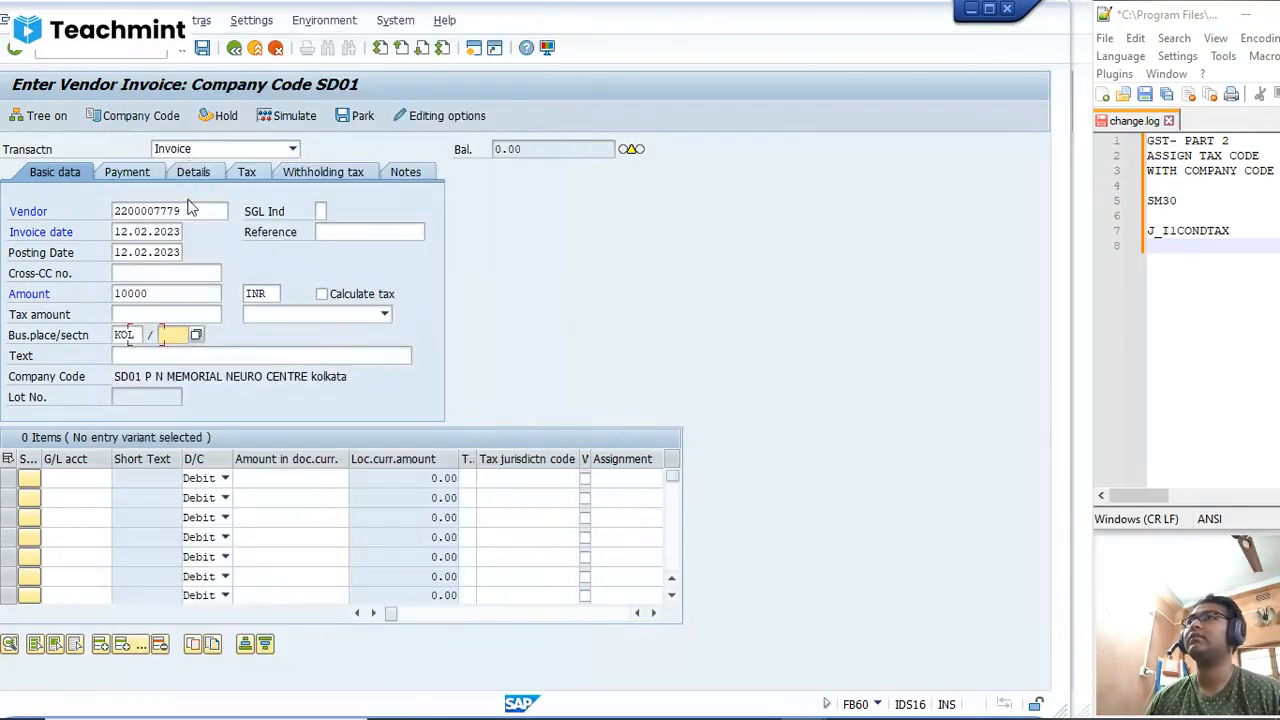
pyautogui.click(197, 336)
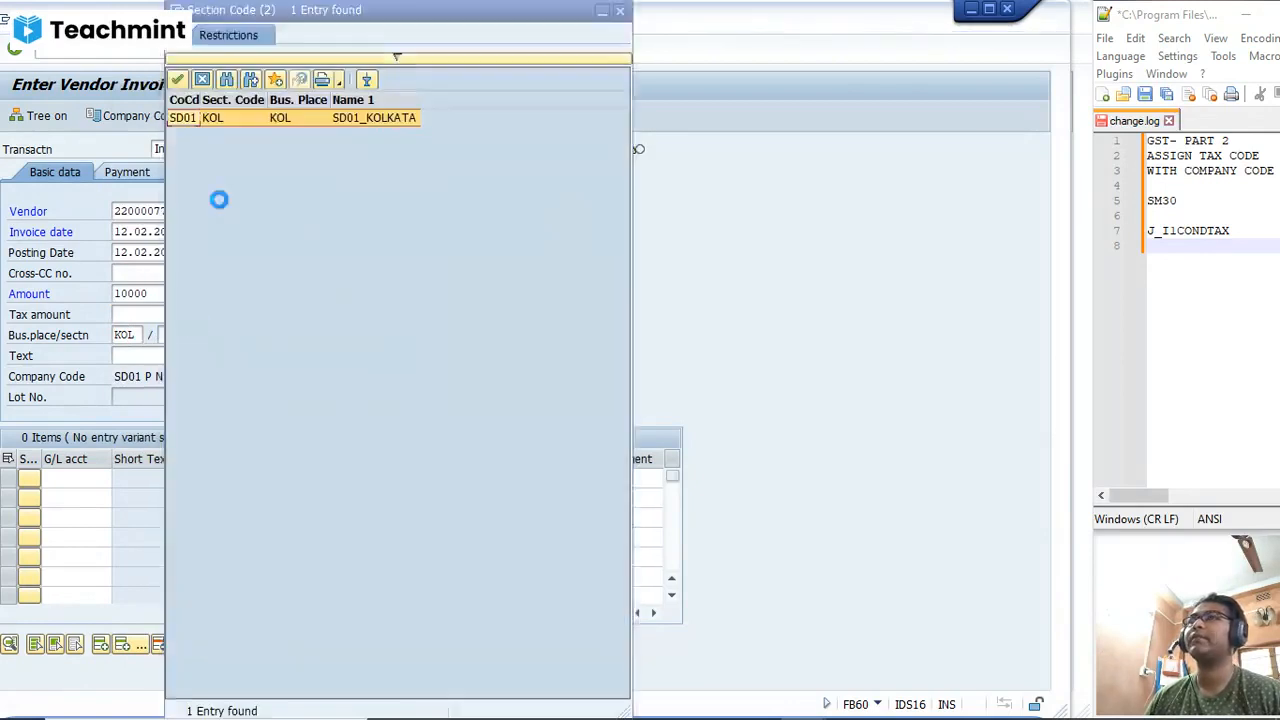
pyautogui.click(218, 120)
pyautogui.doubleClick(220, 124)
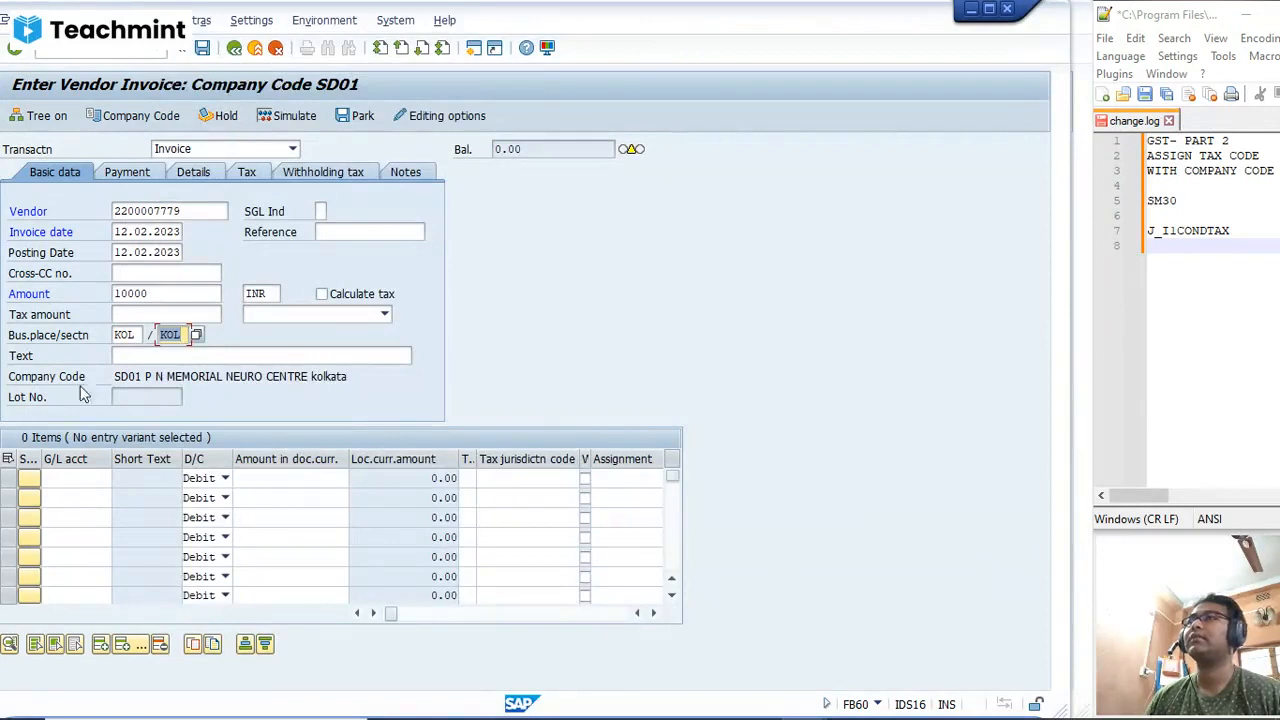
pyautogui.click(76, 477)
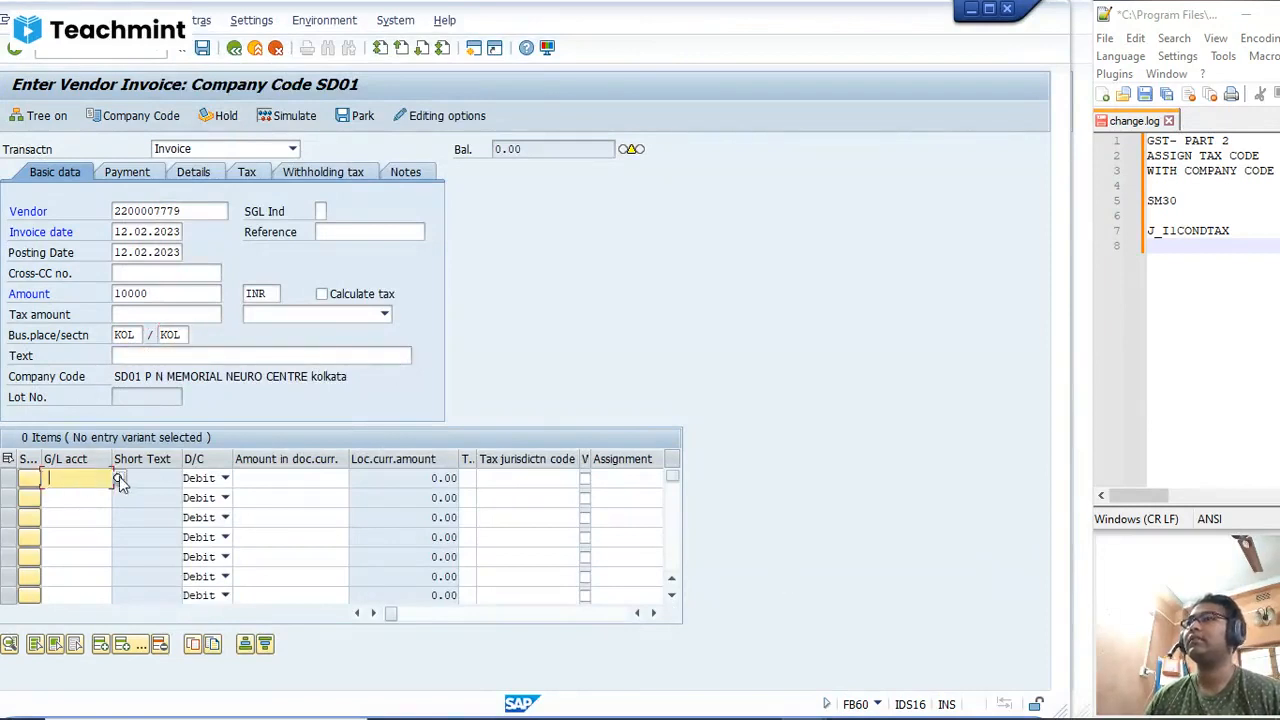
pyautogui.click(118, 478)
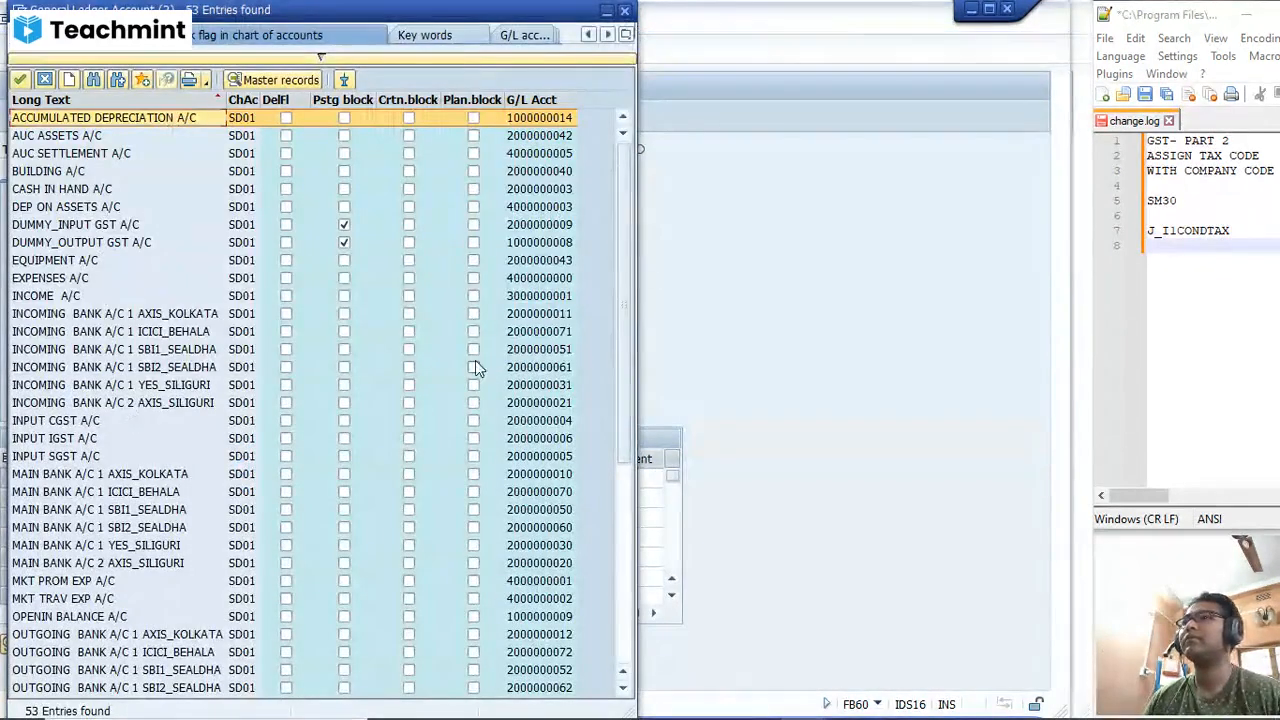
pyautogui.click(548, 279)
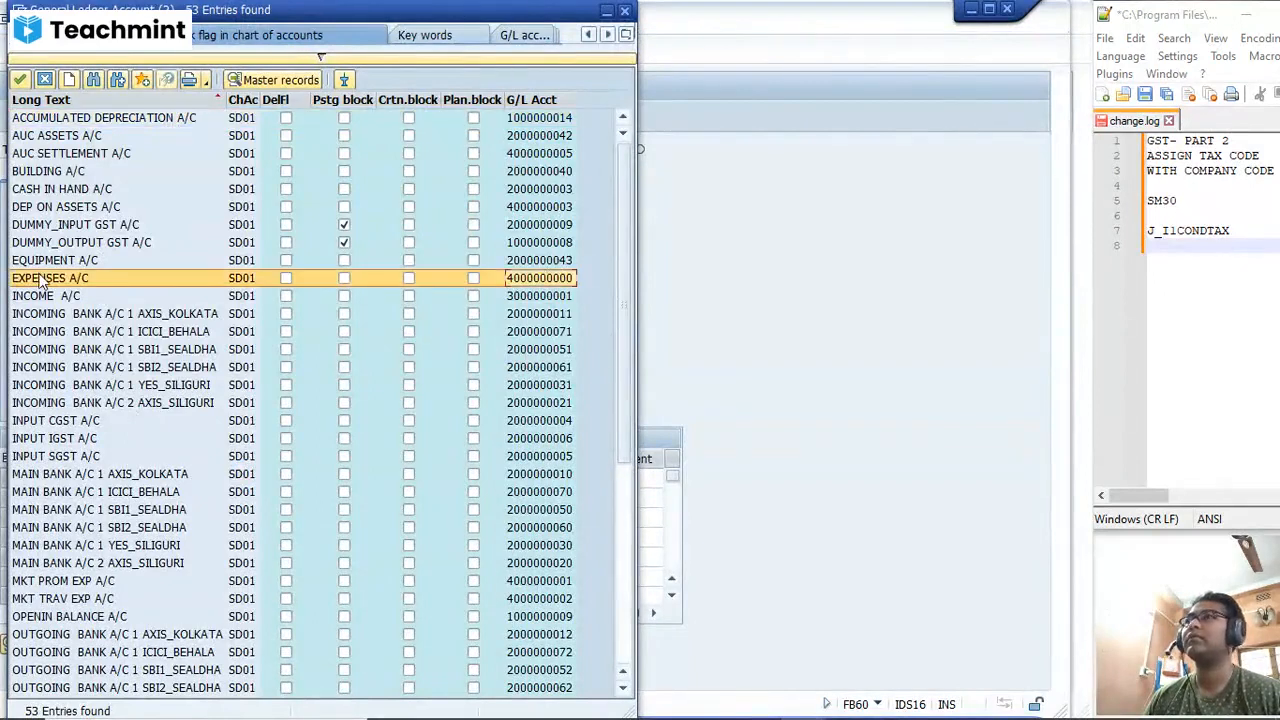
pyautogui.doubleClick(42, 280)
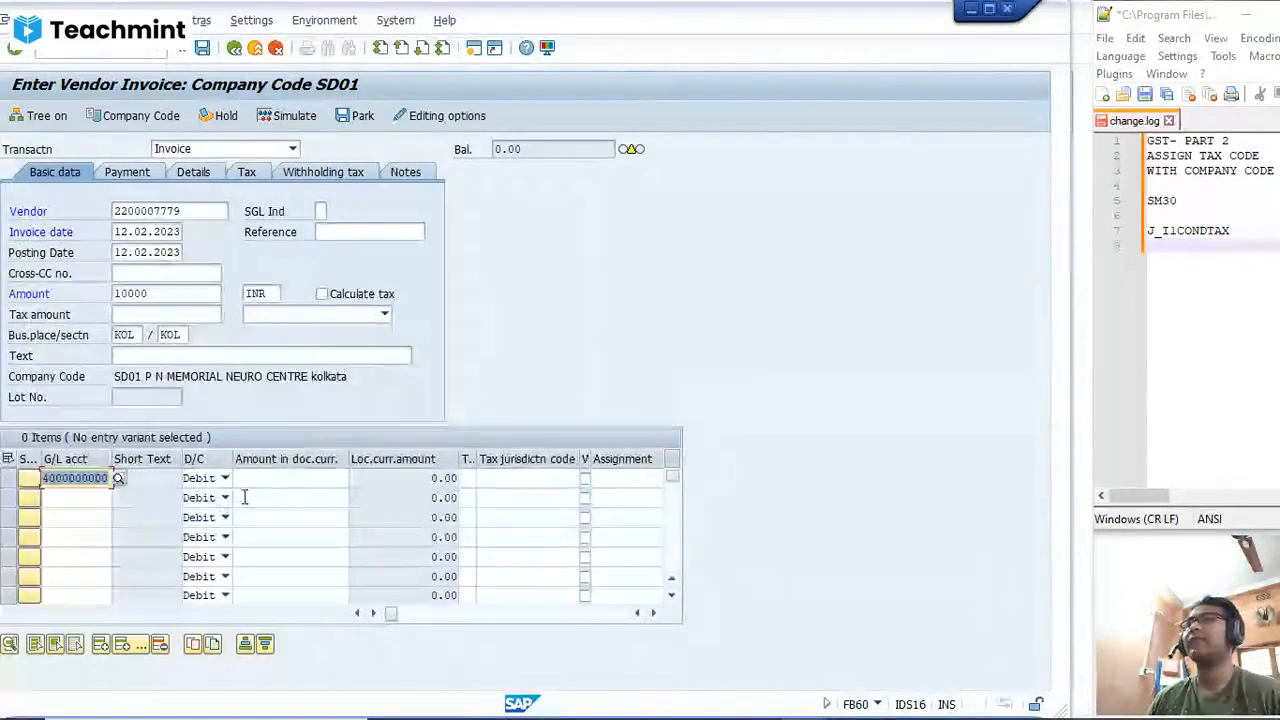
pyautogui.click(266, 480)
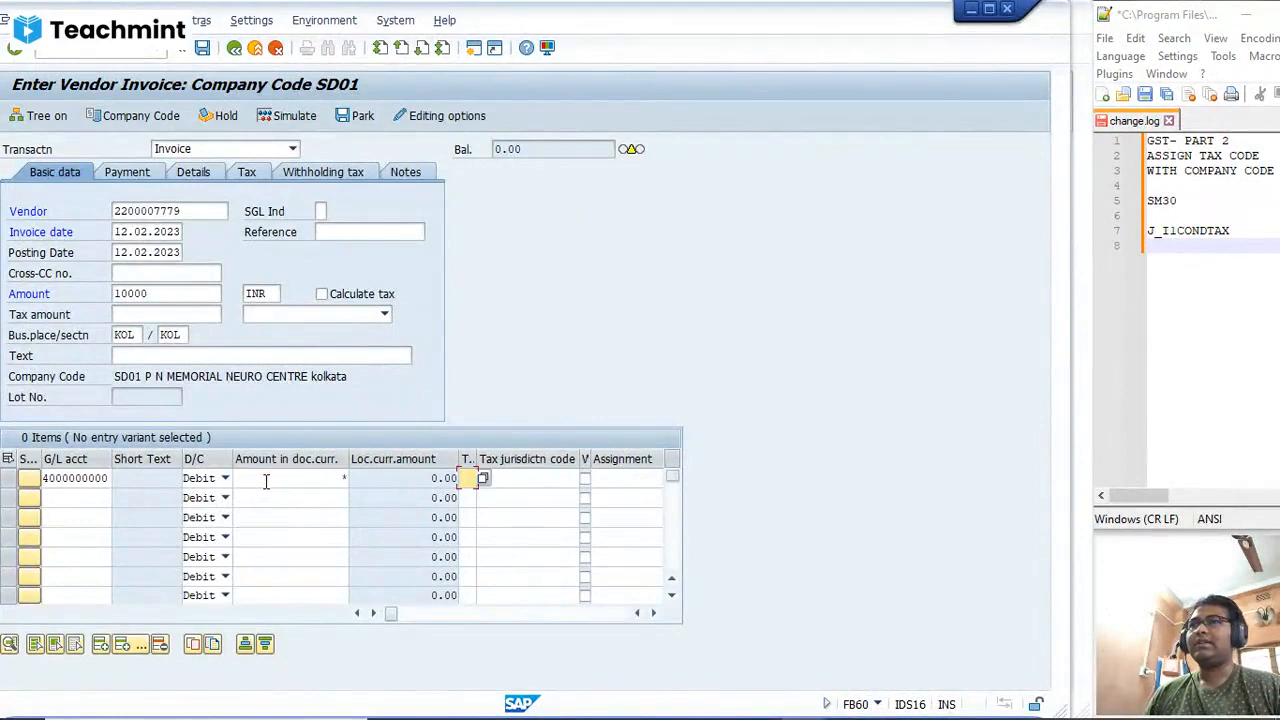
# Step: Open transaction OBBG in a new session and position the country-to-calculation-procedure list at country IN
pyautogui.click(474, 50)
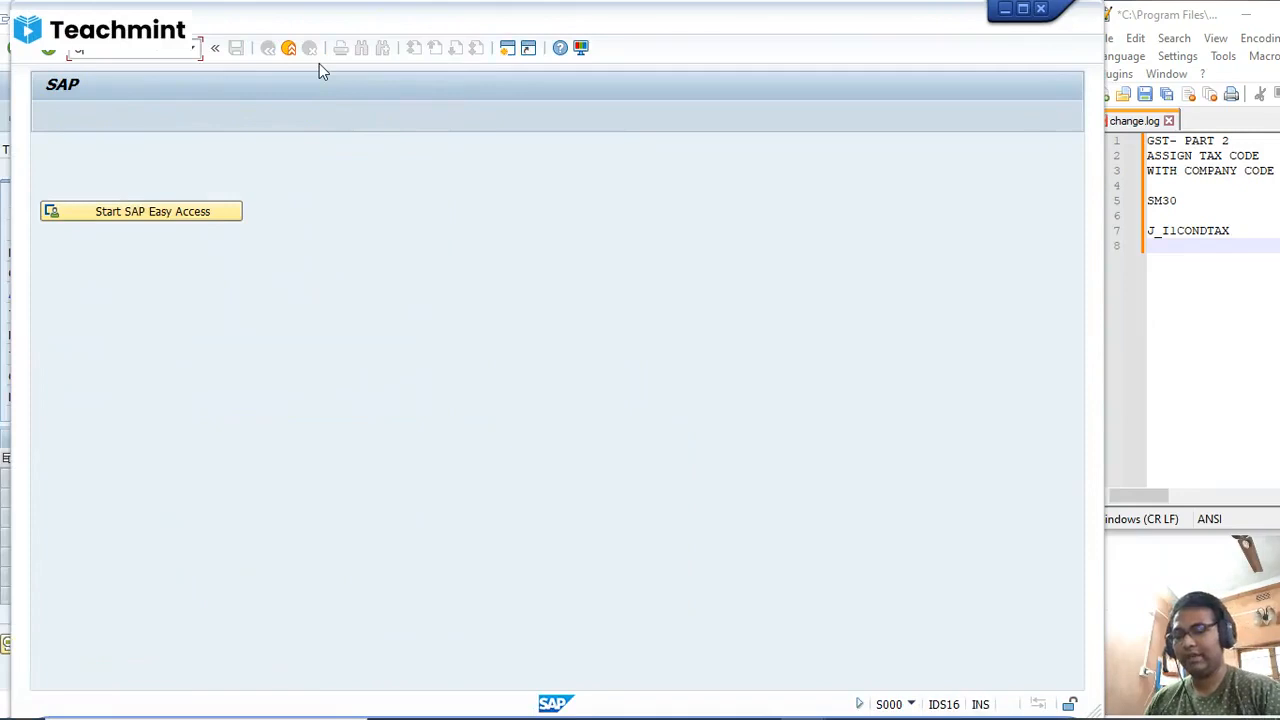
pyautogui.write('OBBG')
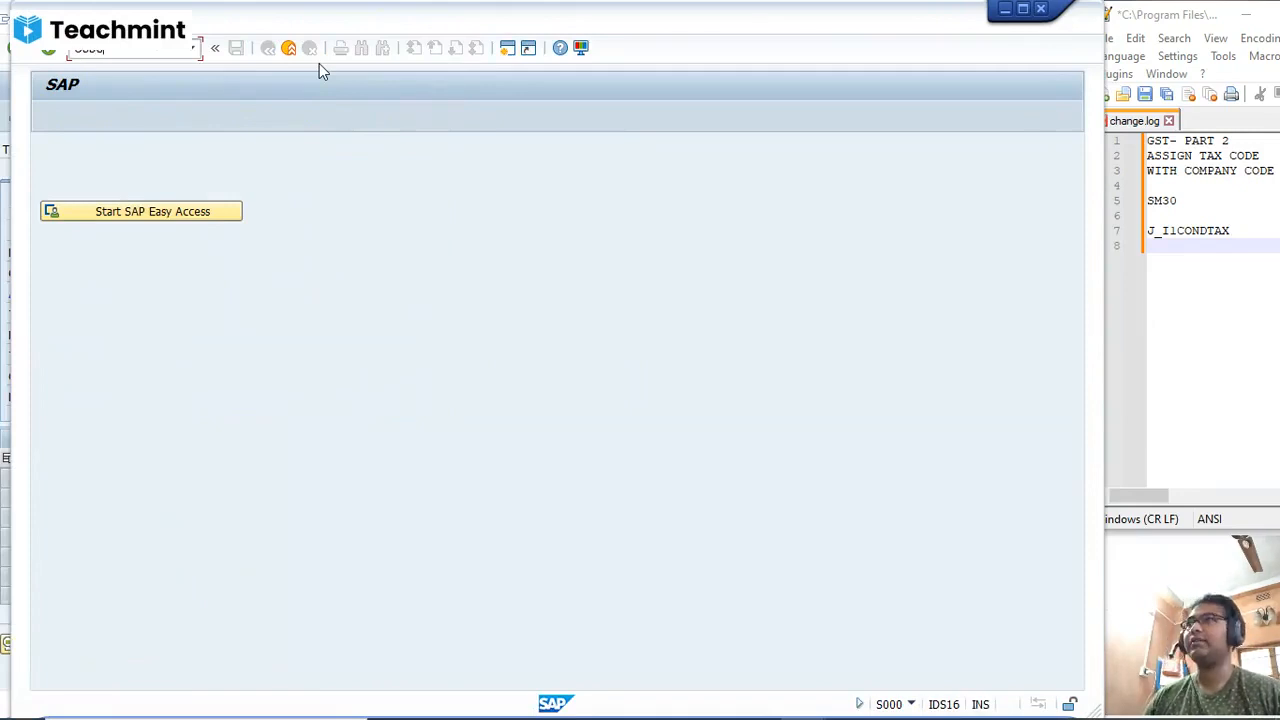
pyautogui.press('Return')
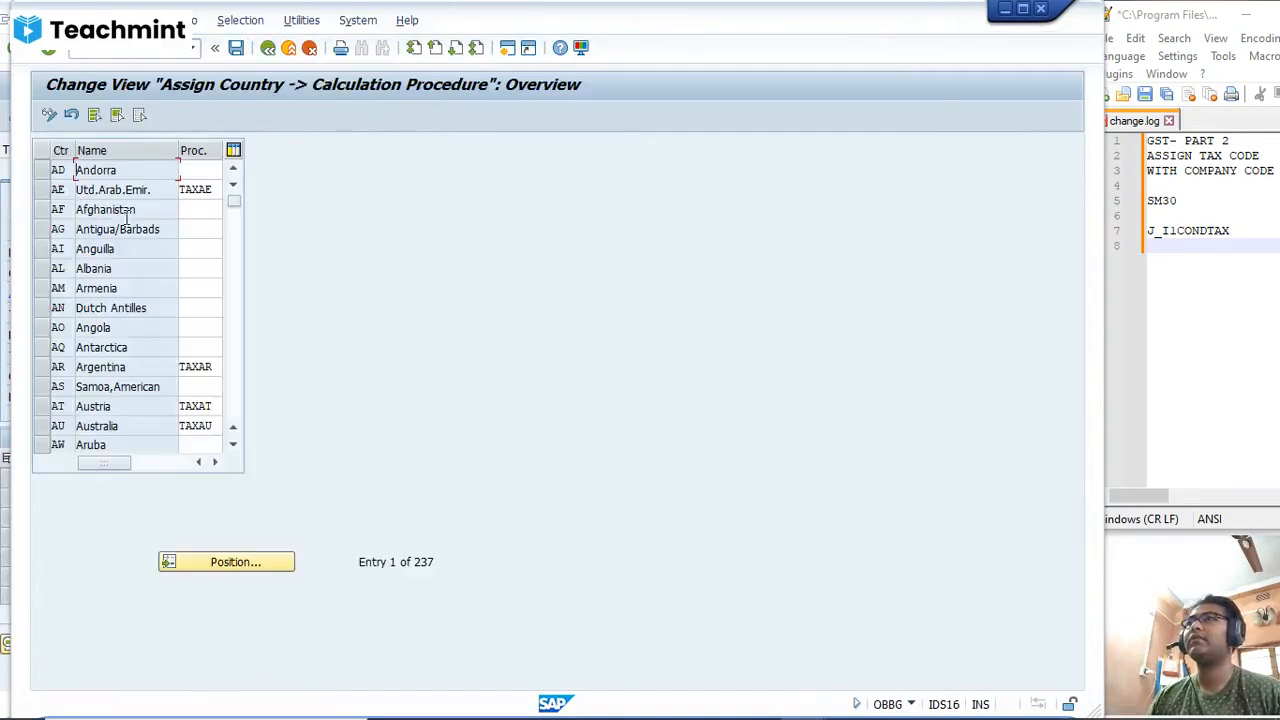
pyautogui.click(196, 556)
pyautogui.write('IN')
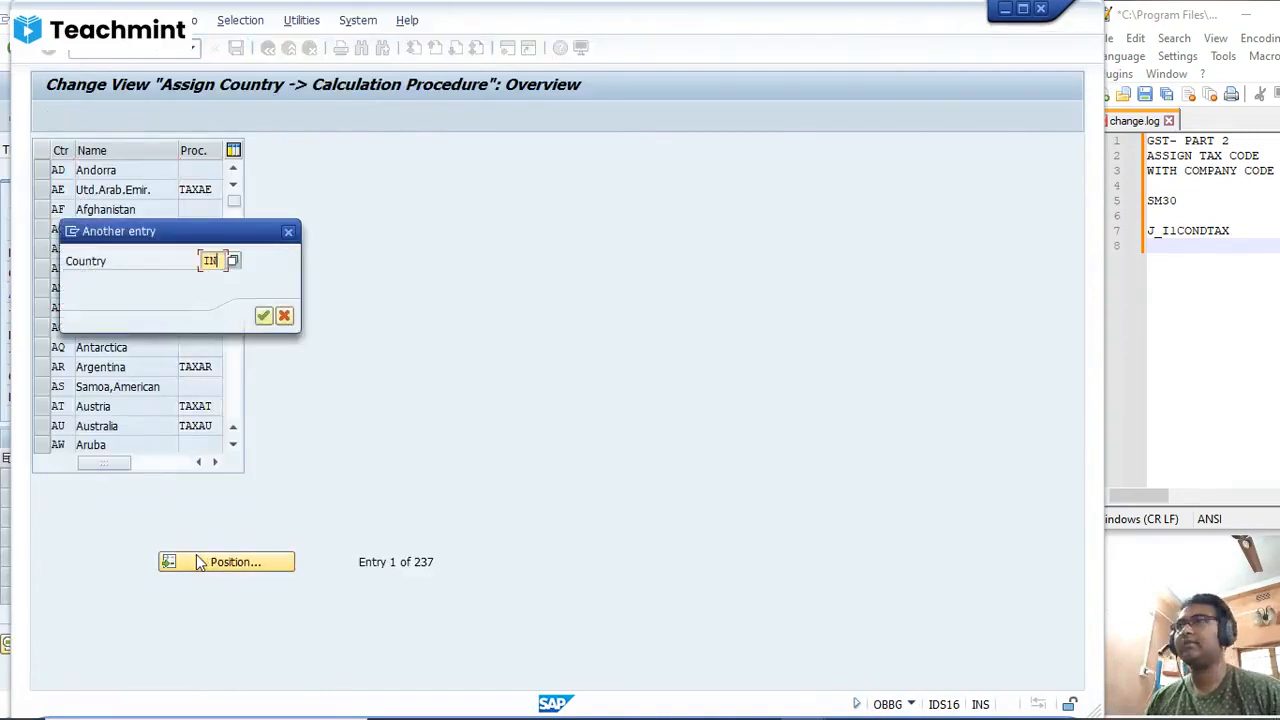
pyautogui.press('Return')
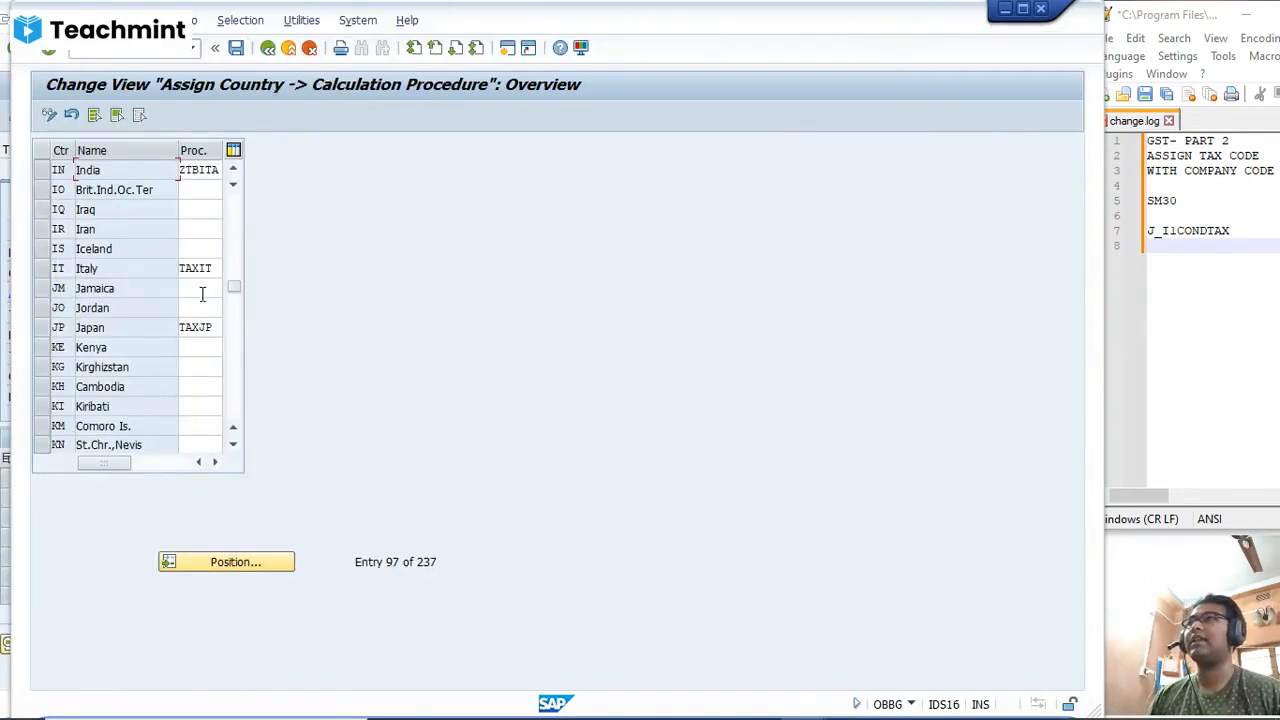
# Step: Try to replace India's assigned tax calculation procedure with STAXIN
pyautogui.doubleClick(183, 170)
pyautogui.press('BackSpace')
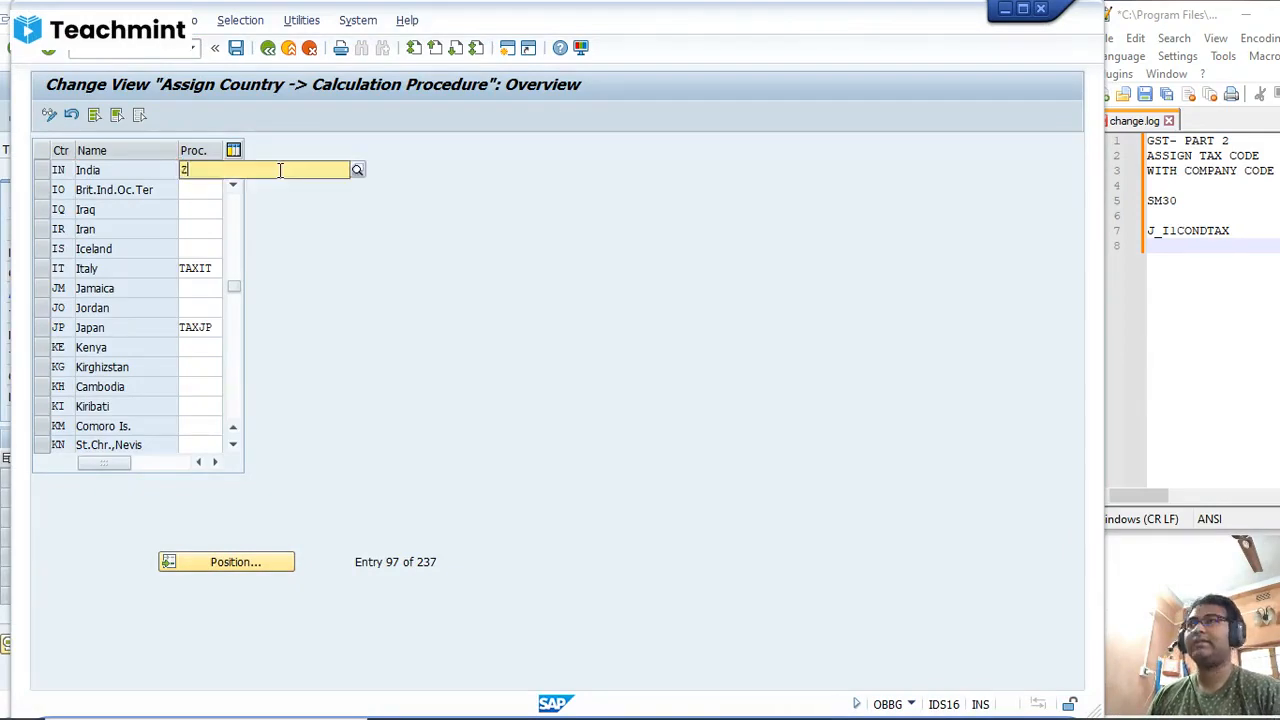
pyautogui.press('BackSpace')
pyautogui.press('Return')
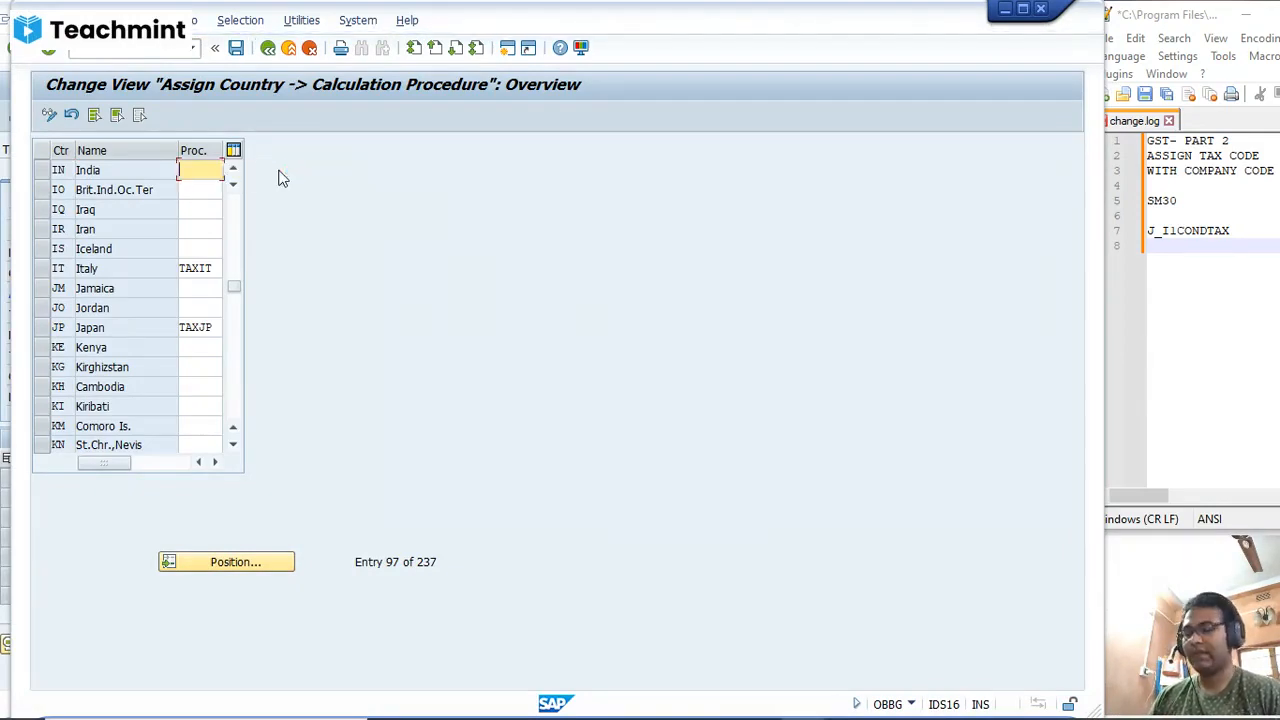
pyautogui.write('STA')
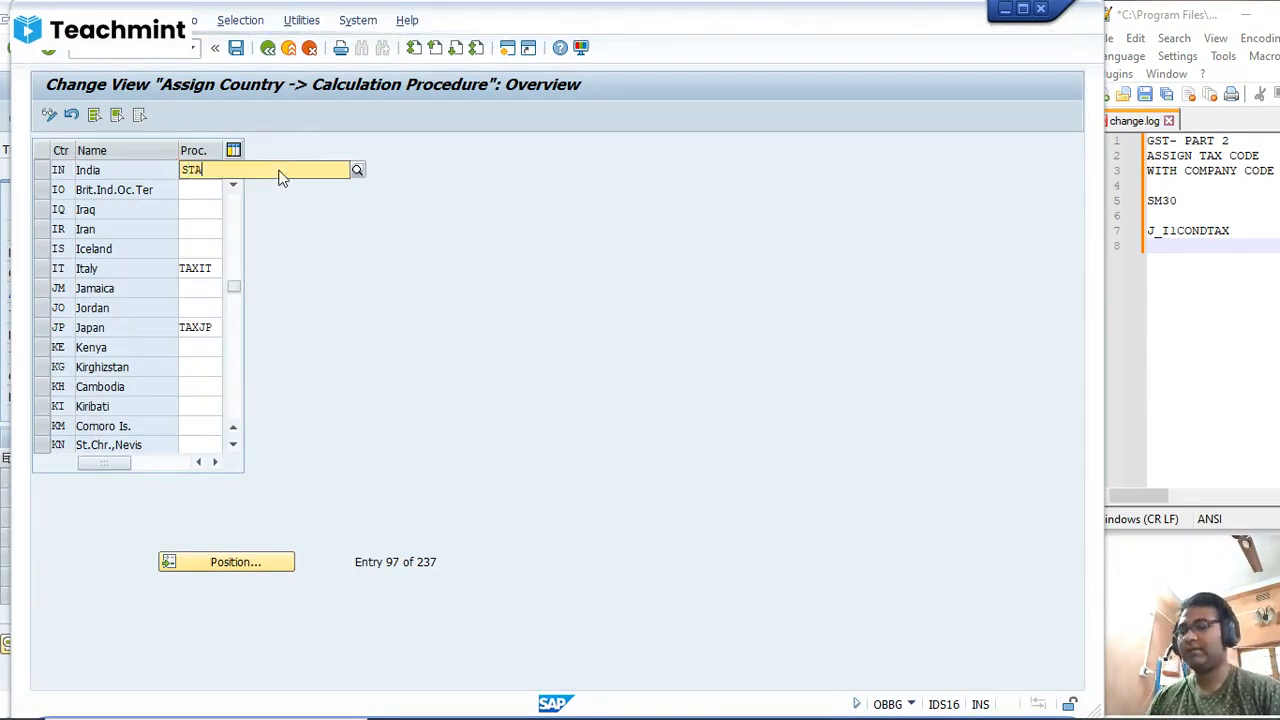
pyautogui.write('XIN')
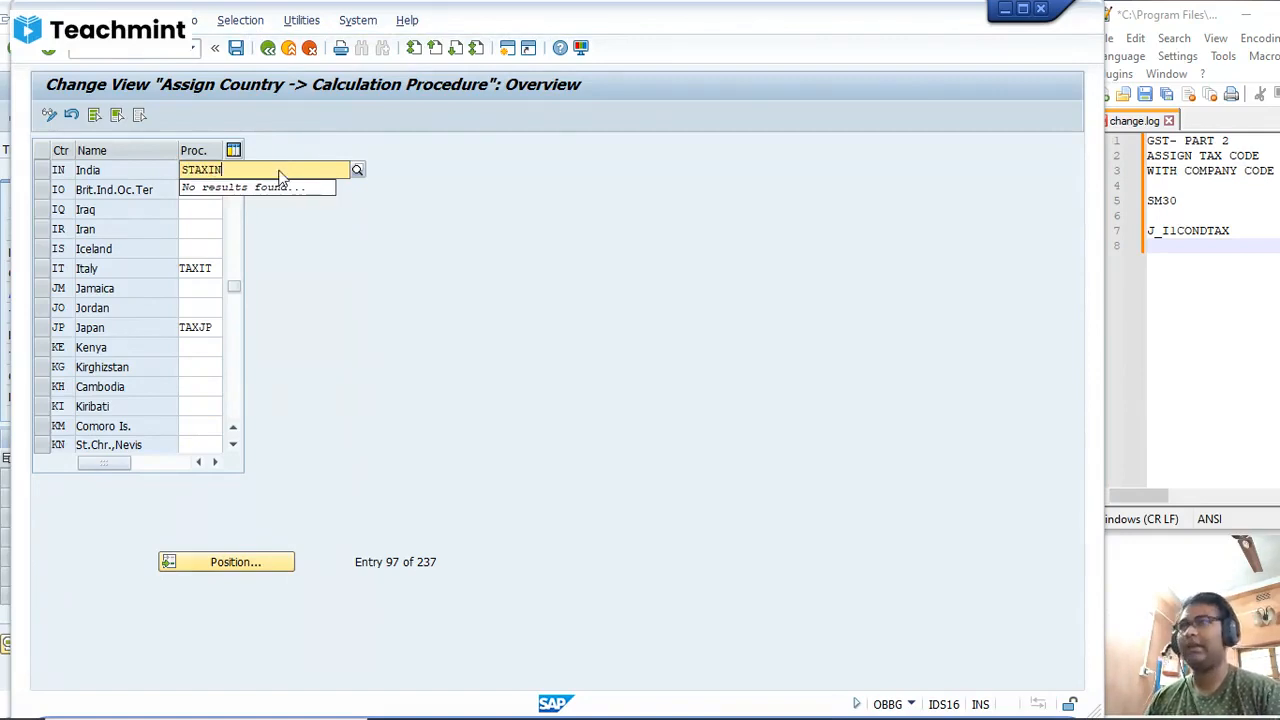
pyautogui.press('Return')
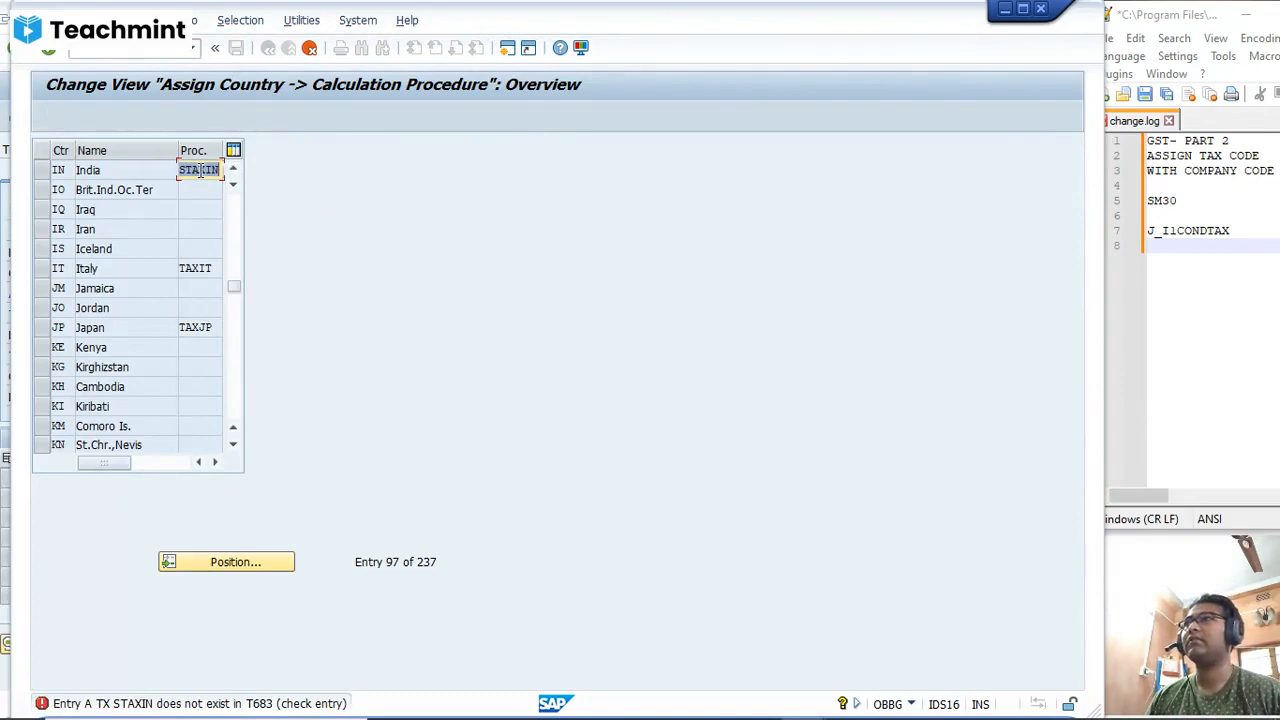
# Step: Open the tax procedures overview (OBQ3) in another new session
pyautogui.click(515, 52)
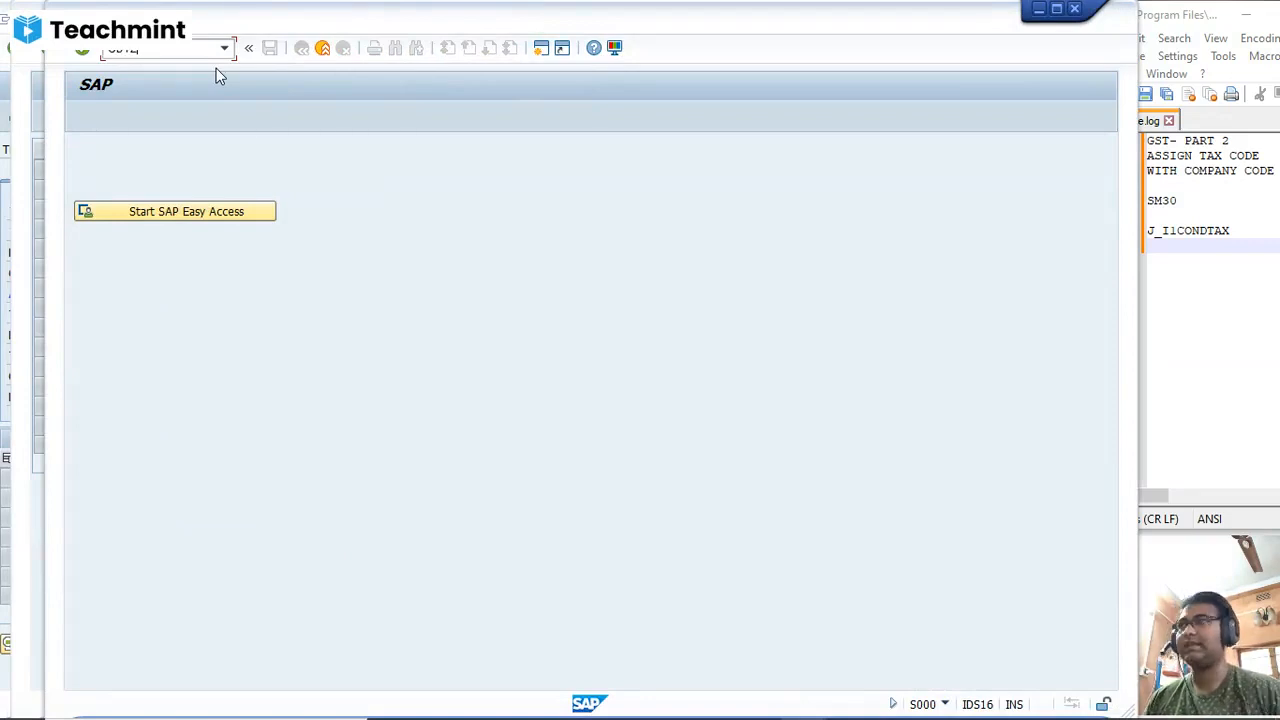
pyautogui.press('Return')
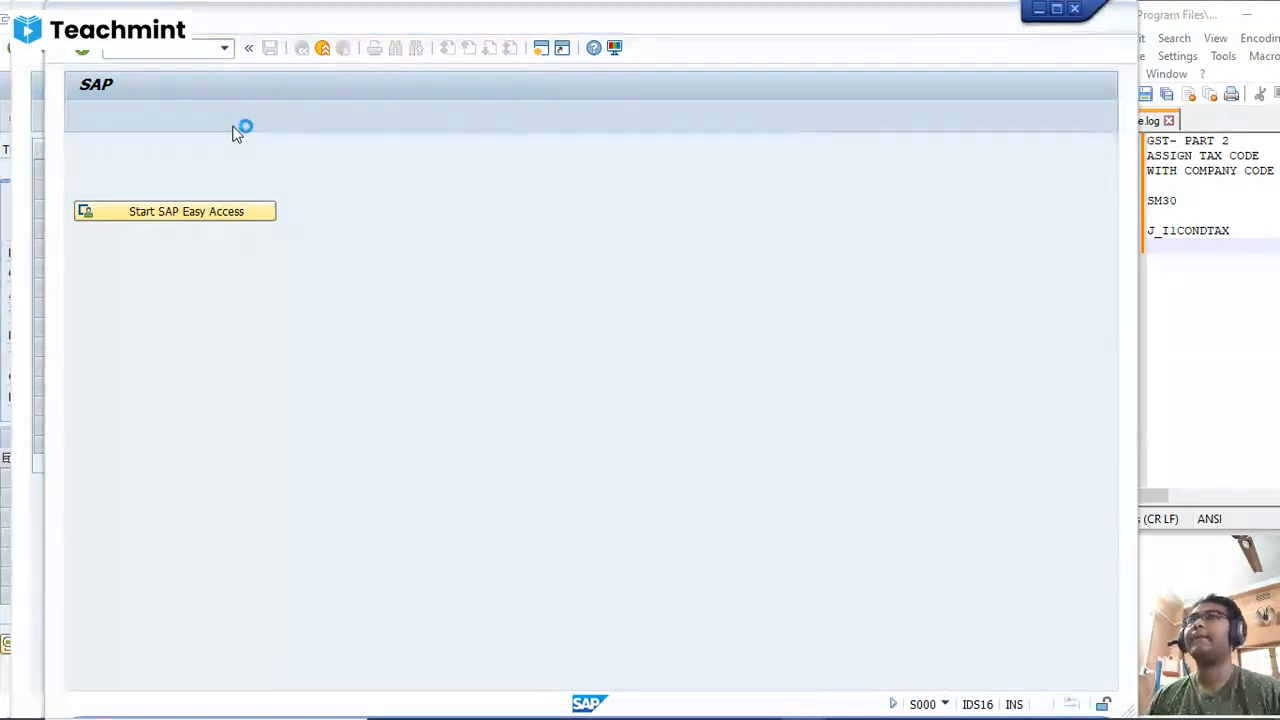
pyautogui.click(151, 317)
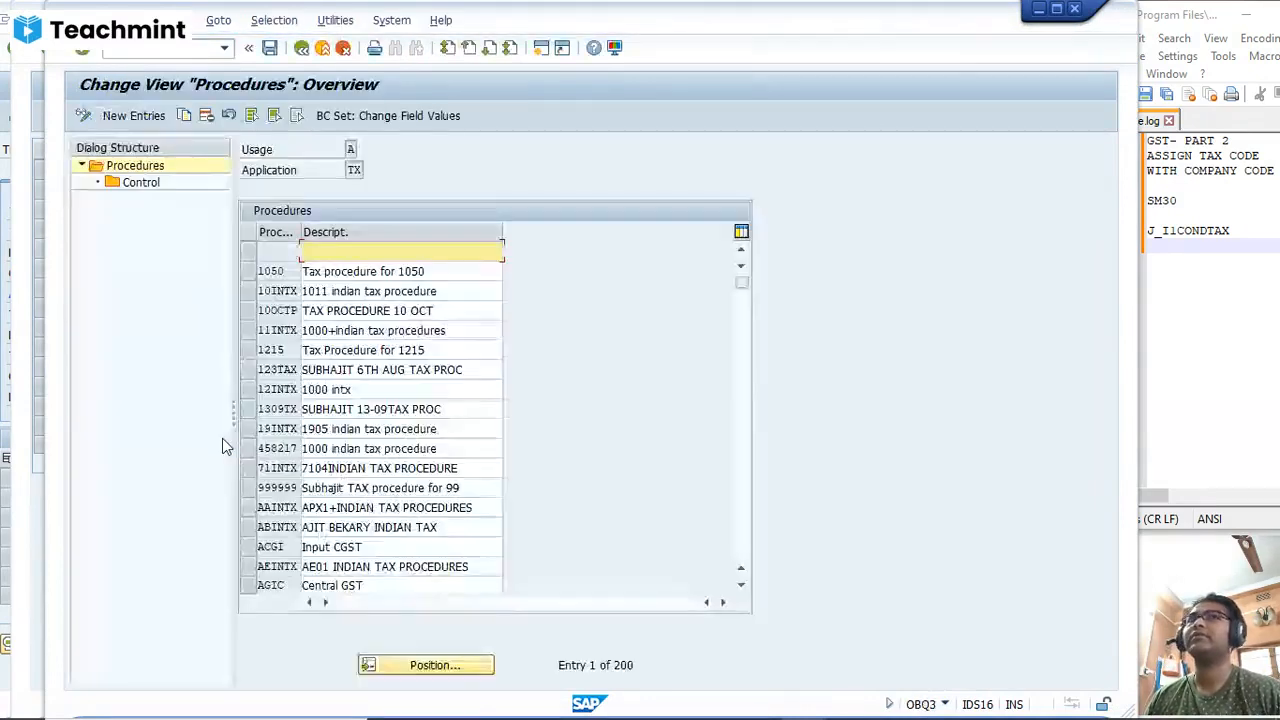
# Step: Look up procedure STAXIN in the tax procedures list and browse the neighbouring entries
pyautogui.click(441, 666)
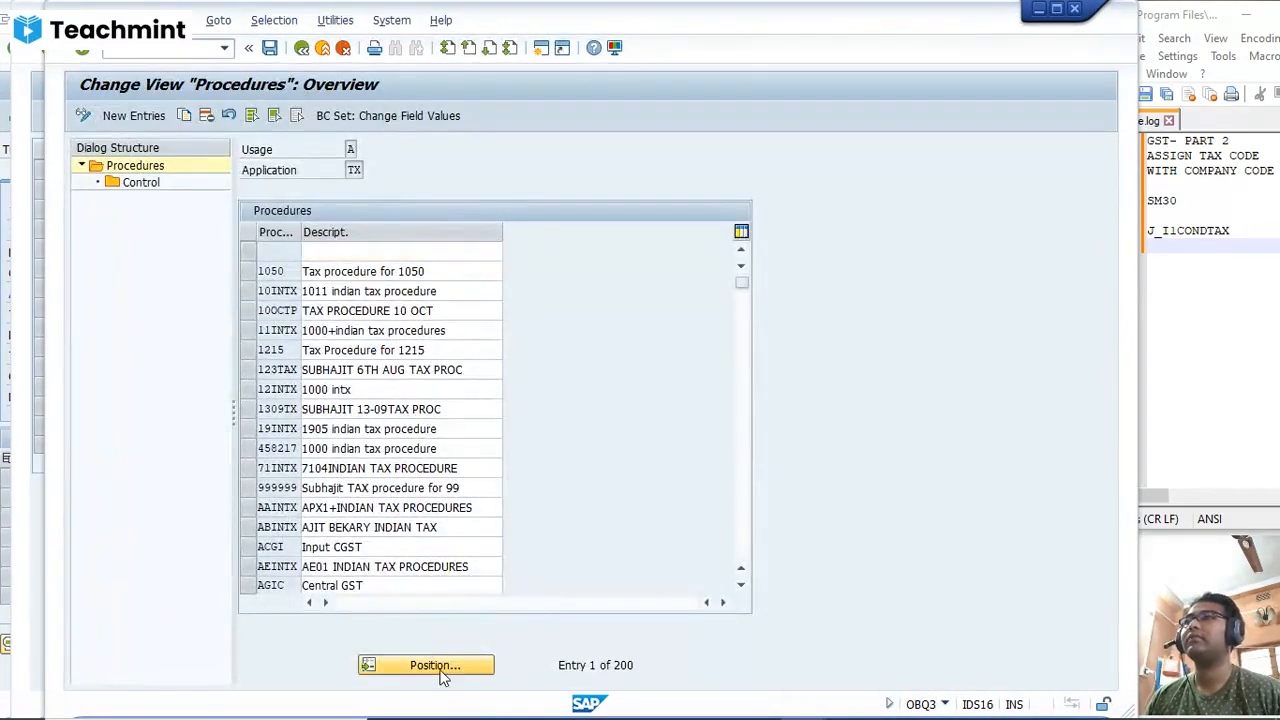
pyautogui.write('STA')
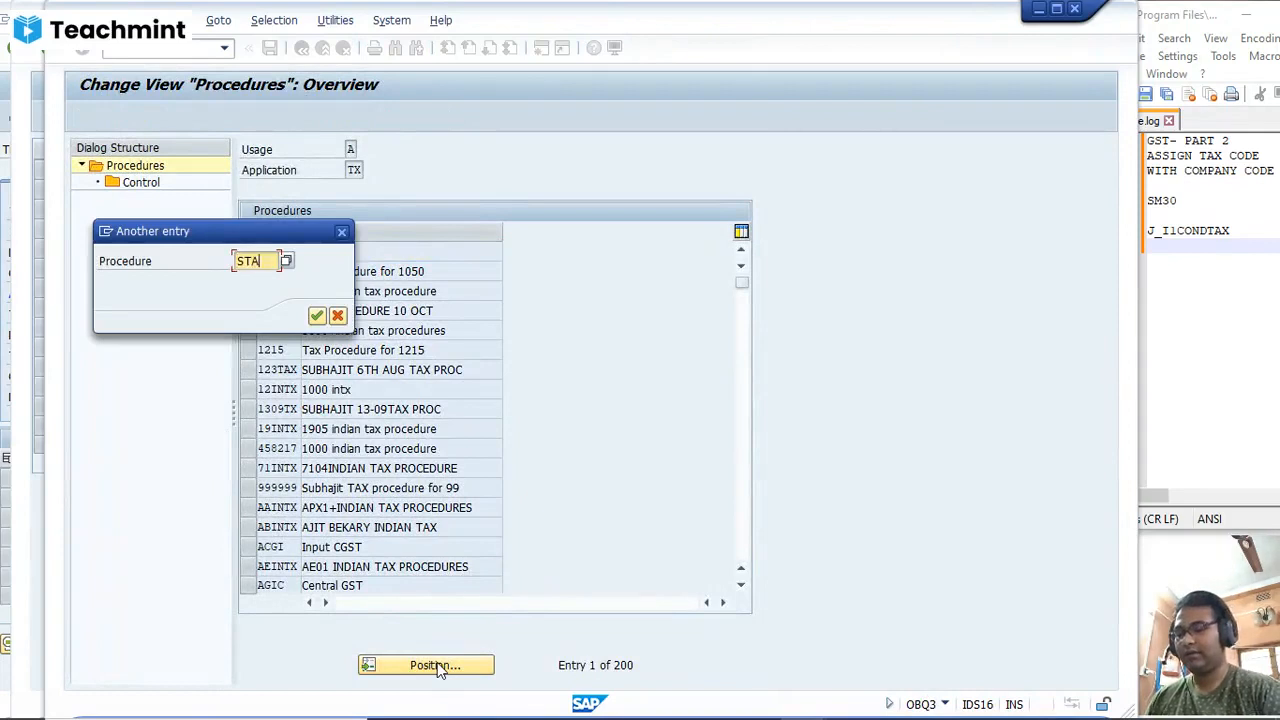
pyautogui.write('XIN')
pyautogui.press('Return')
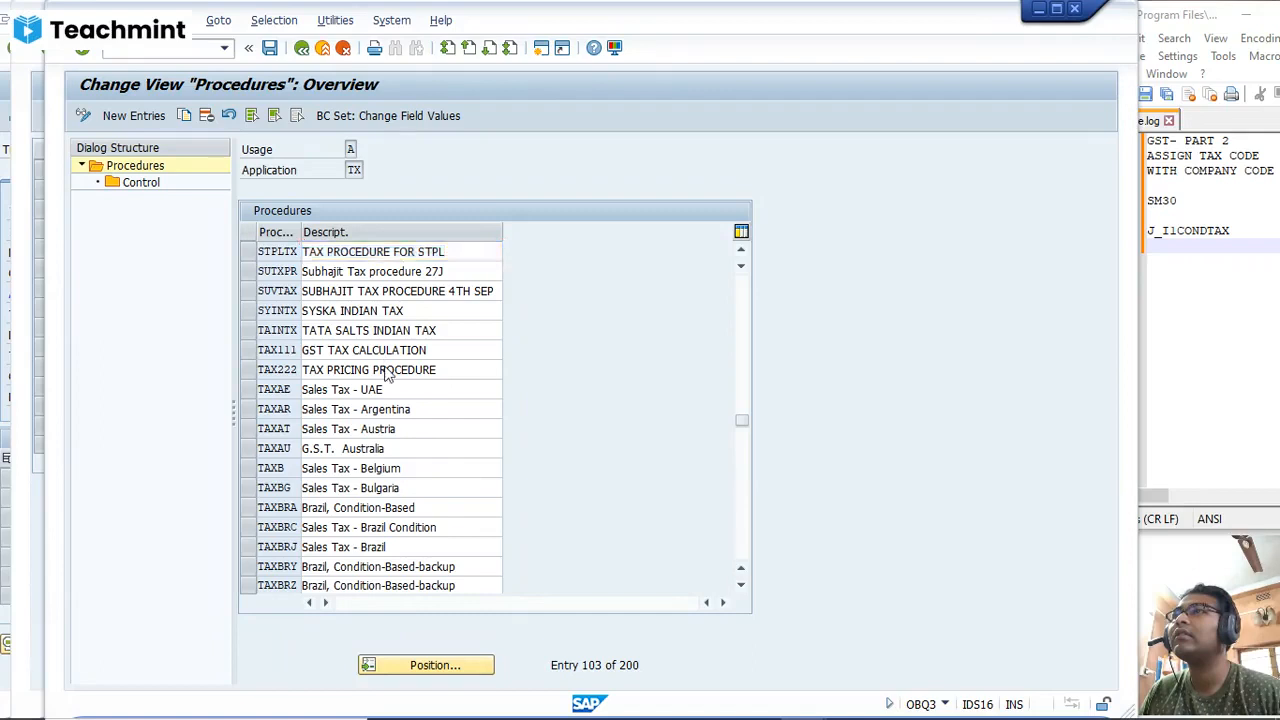
pyautogui.scroll(-4, 386, 366)
pyautogui.scroll(2, 390, 393)
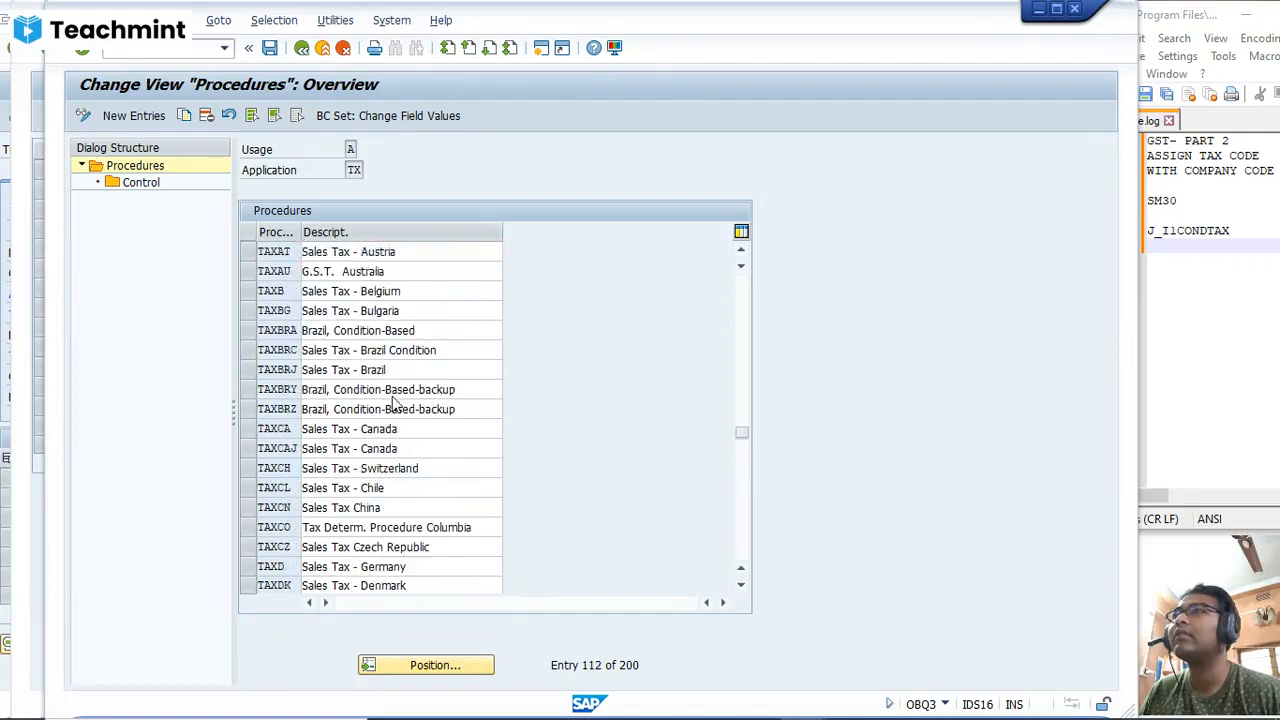
# Step: Position the procedures list at SG and browse the preceding entries back to the start of the list
pyautogui.click(437, 666)
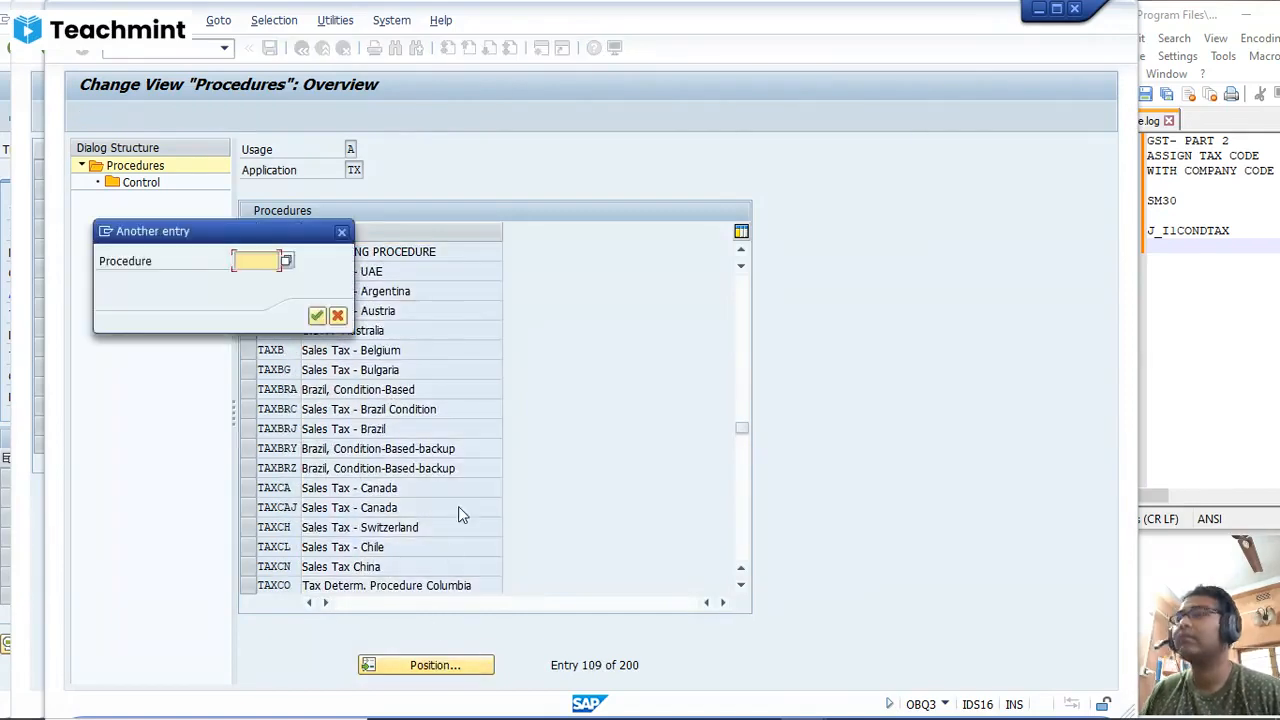
pyautogui.write('SG')
pyautogui.press('Return')
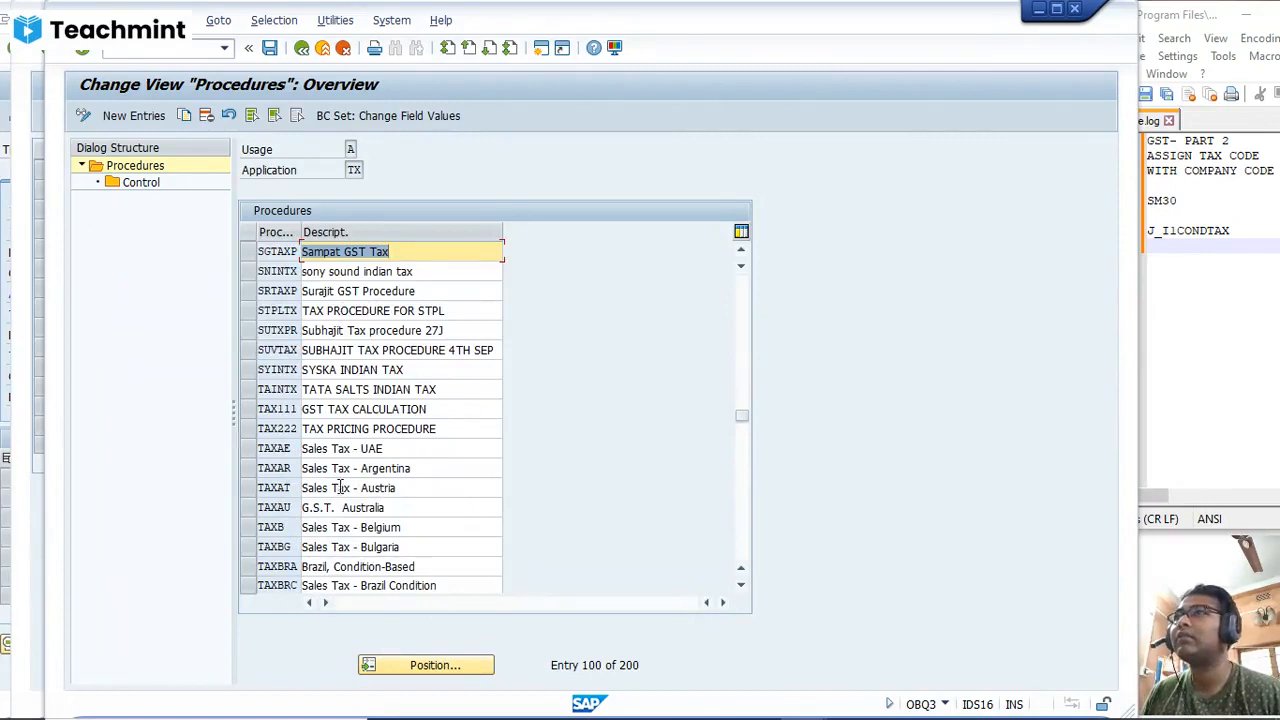
pyautogui.scroll(5, 340, 487)
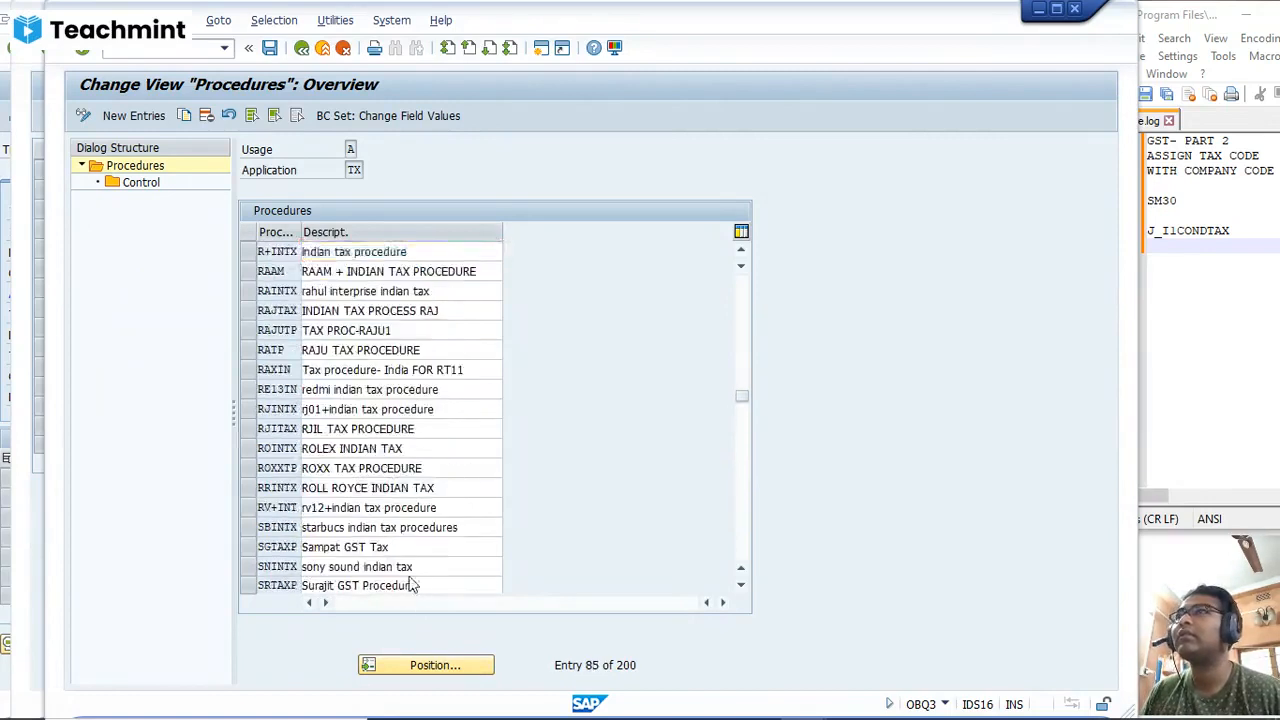
pyautogui.scroll(7, 410, 585)
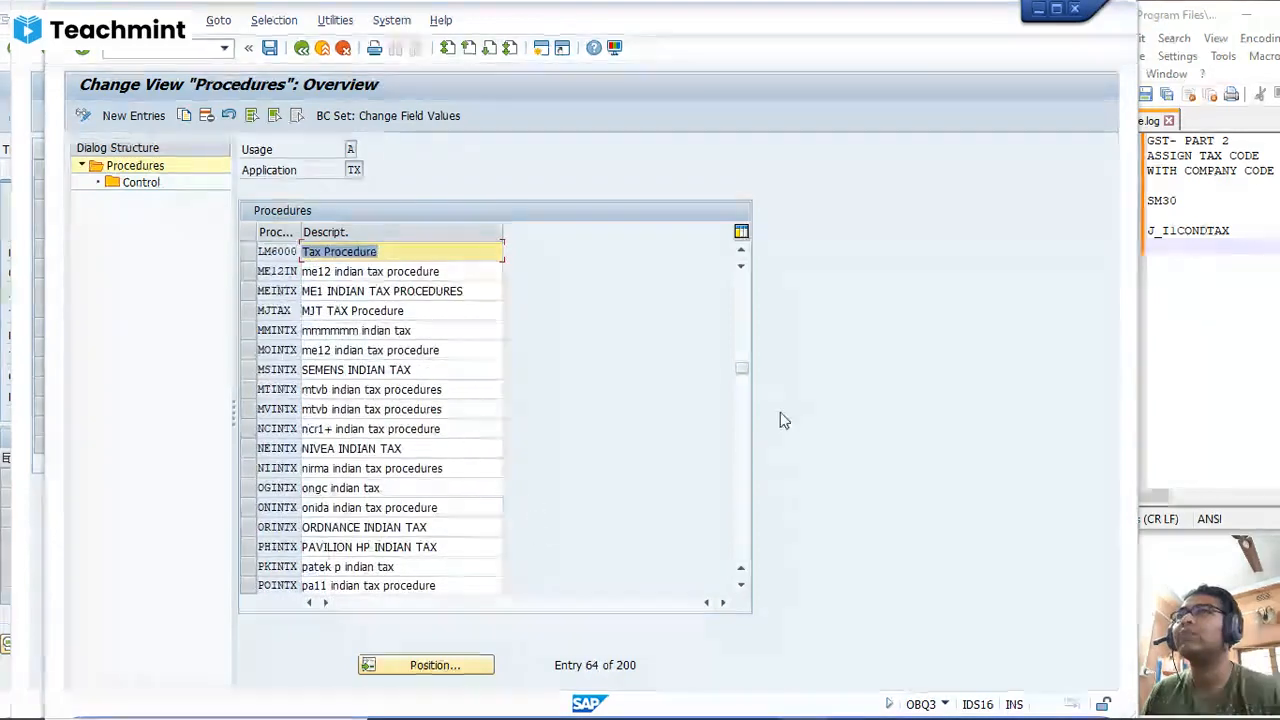
pyautogui.moveTo(745, 366); pyautogui.dragTo(733, 280)
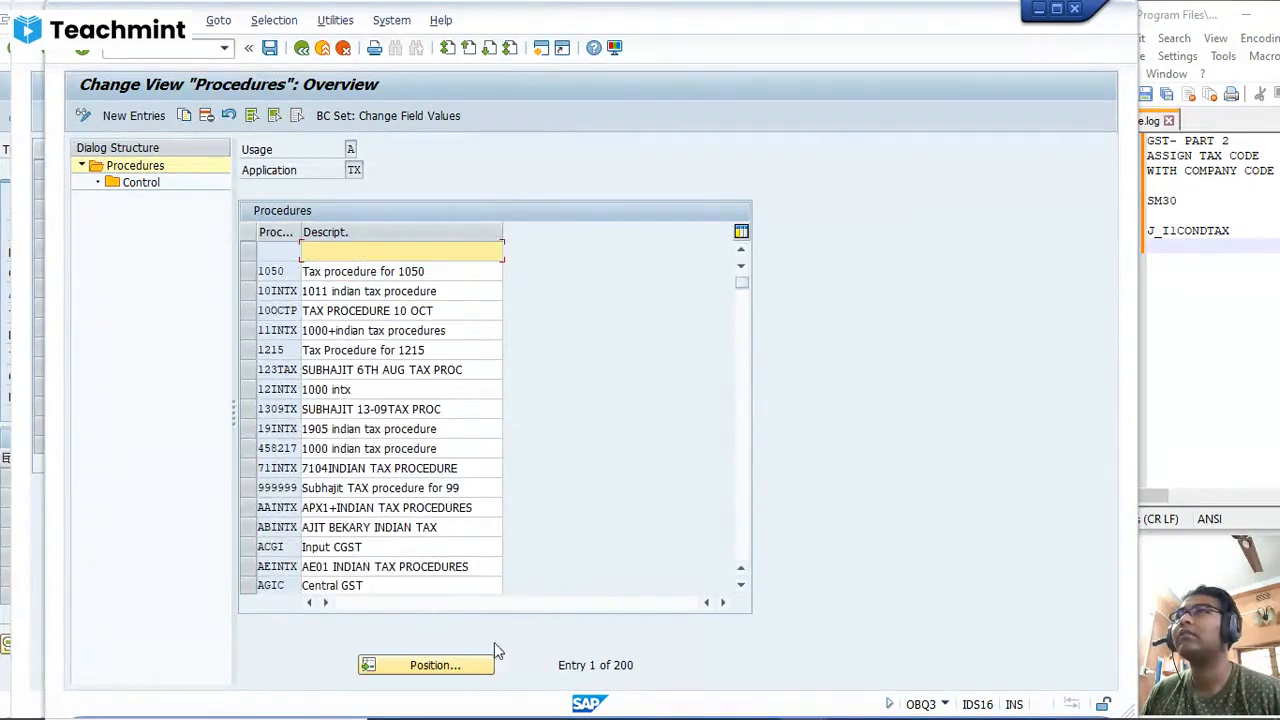
# Step: Find procedure ZTAXIN, examine its control steps and return to the procedures overview
pyautogui.click(445, 664)
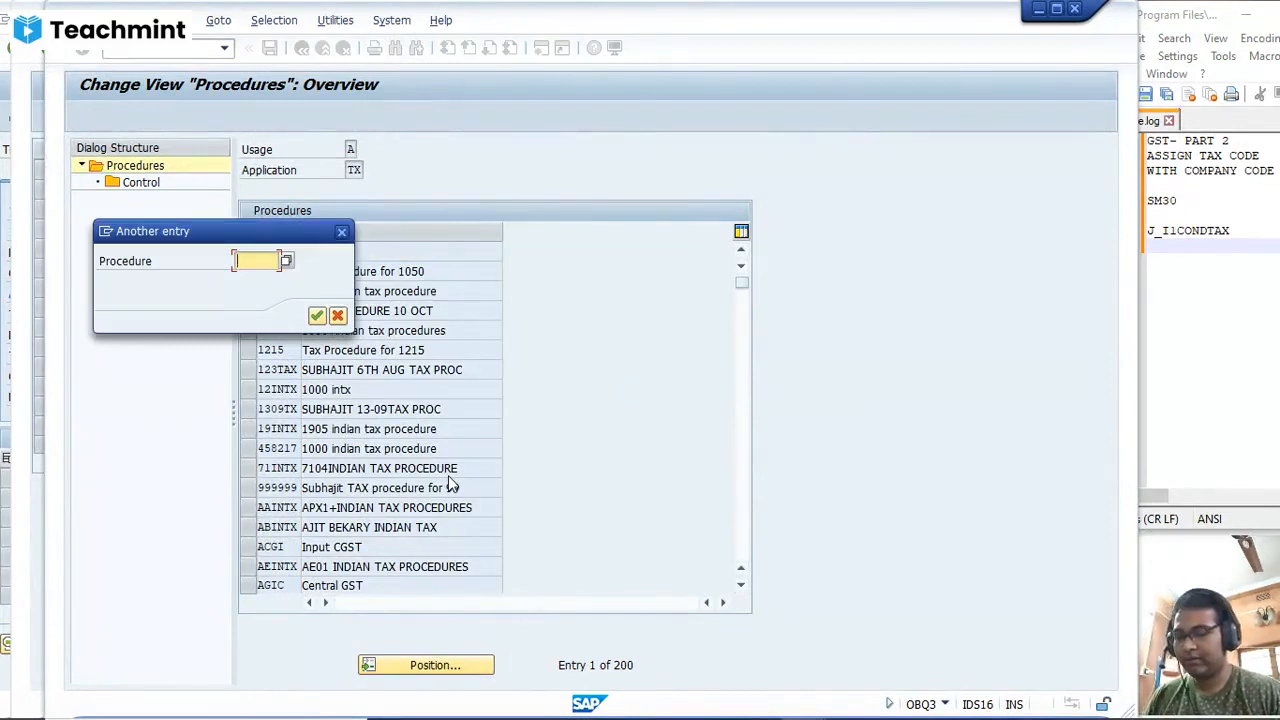
pyautogui.write('ZTAXI')
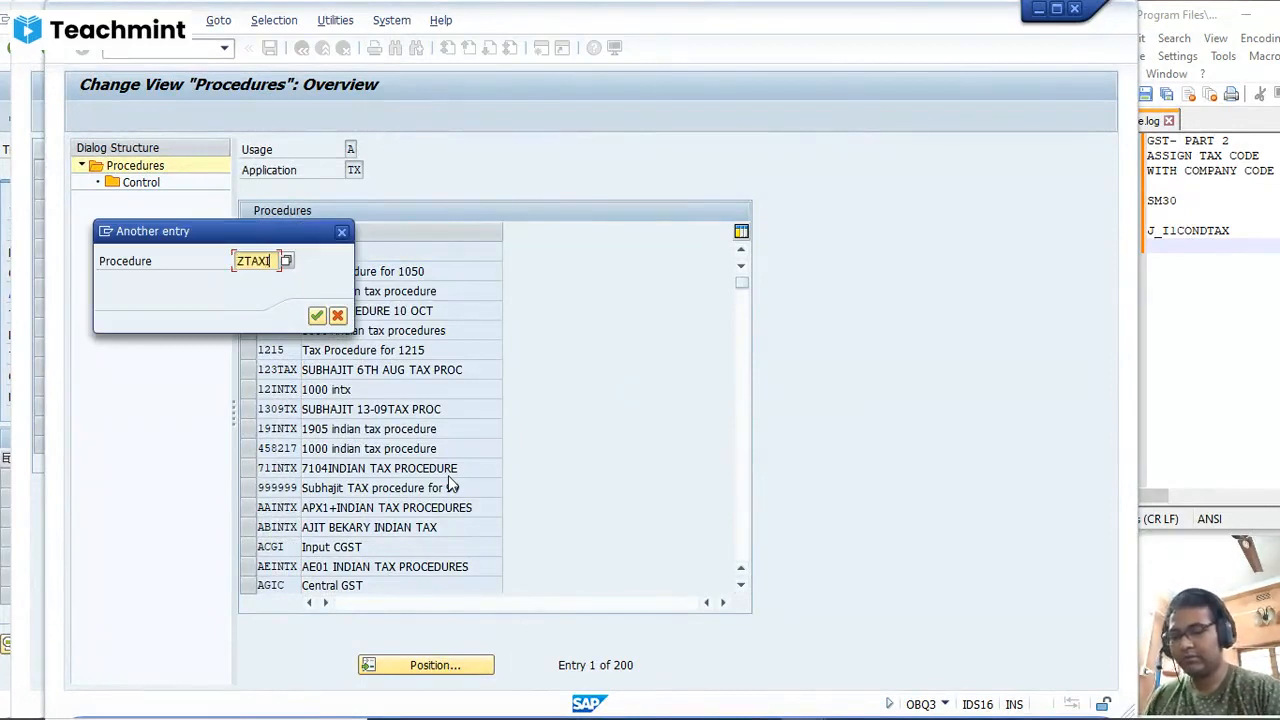
pyautogui.write('N')
pyautogui.press('Return')
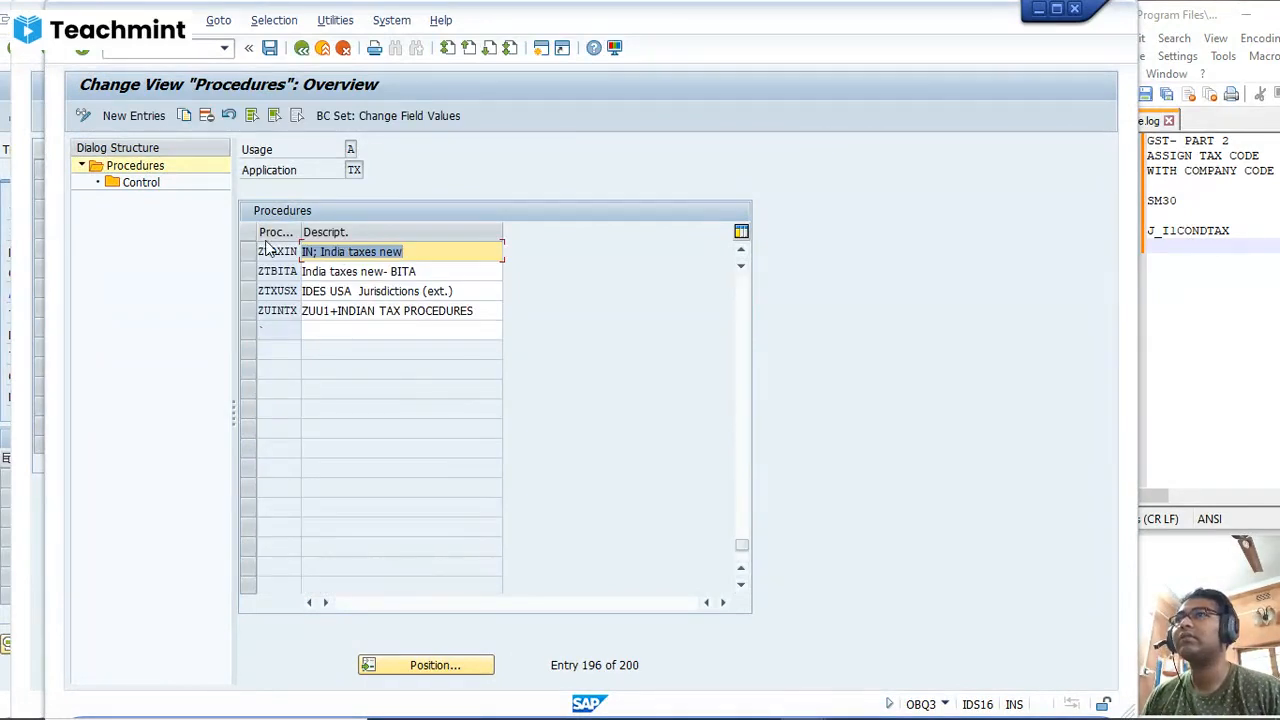
pyautogui.click(248, 251)
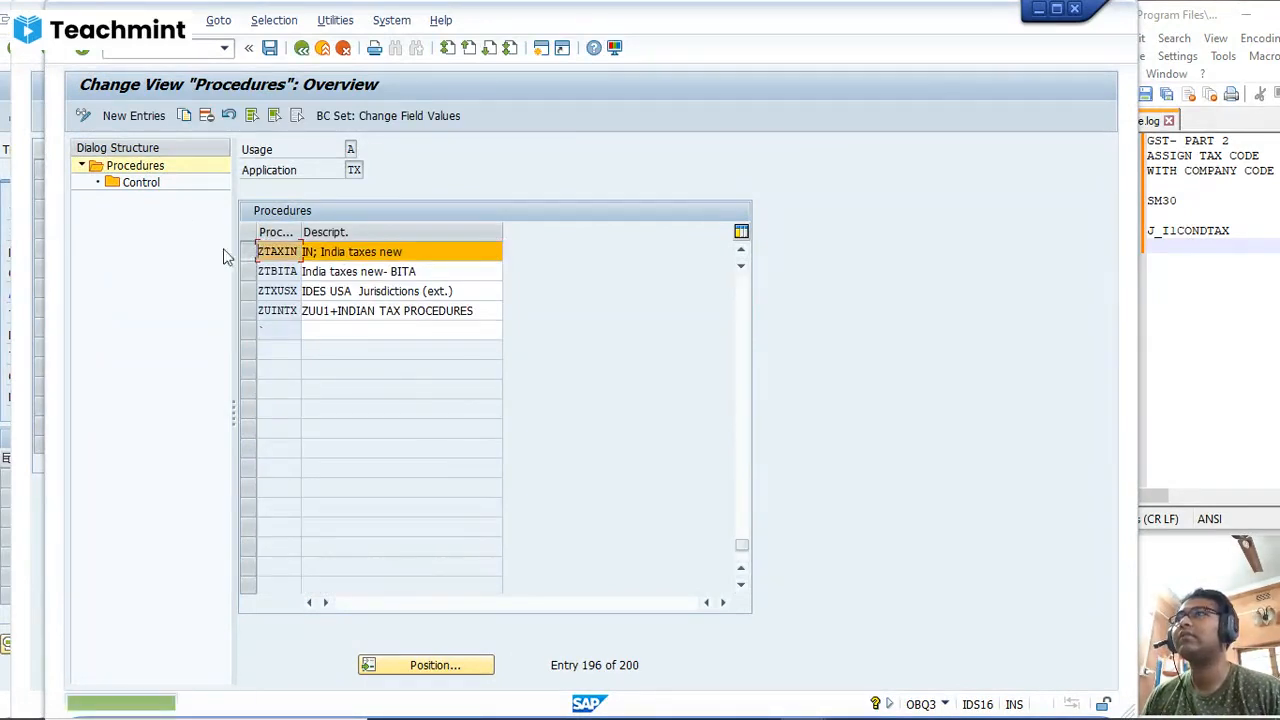
pyautogui.doubleClick(152, 188)
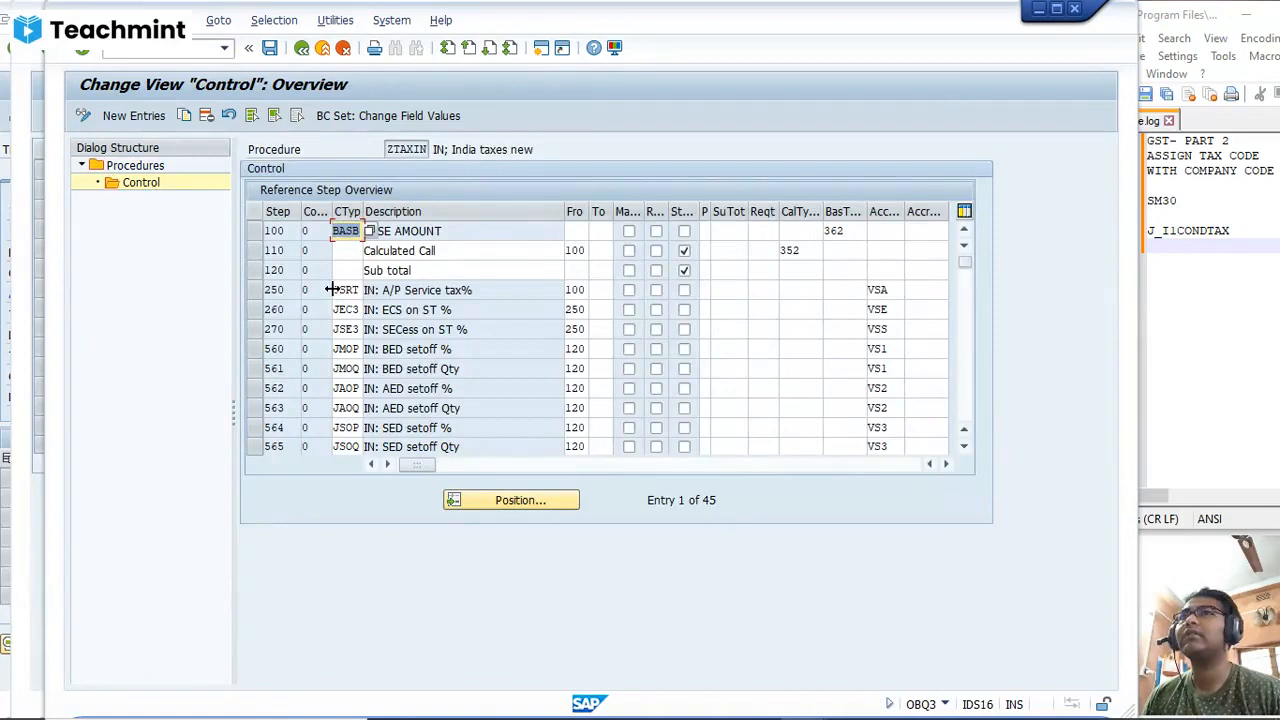
pyautogui.click(301, 48)
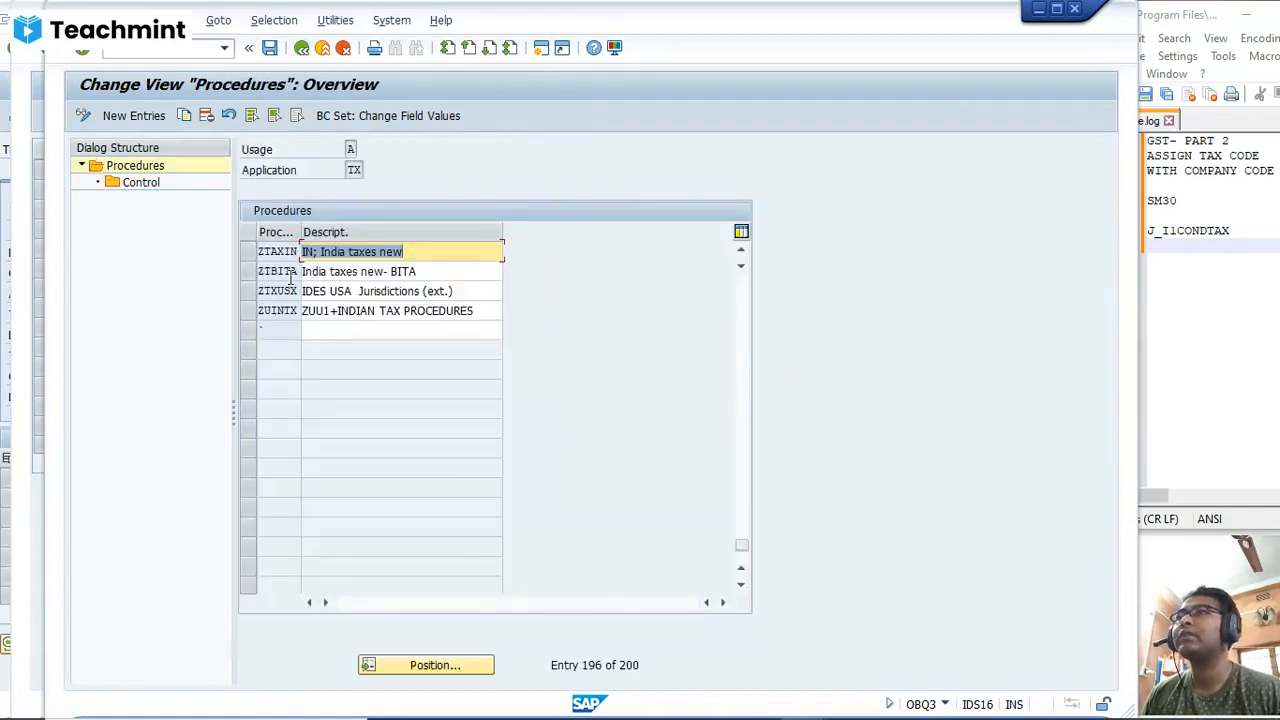
# Step: Locate PTAXIN, the tax procedure for SD01, in the procedures list
pyautogui.click(435, 665)
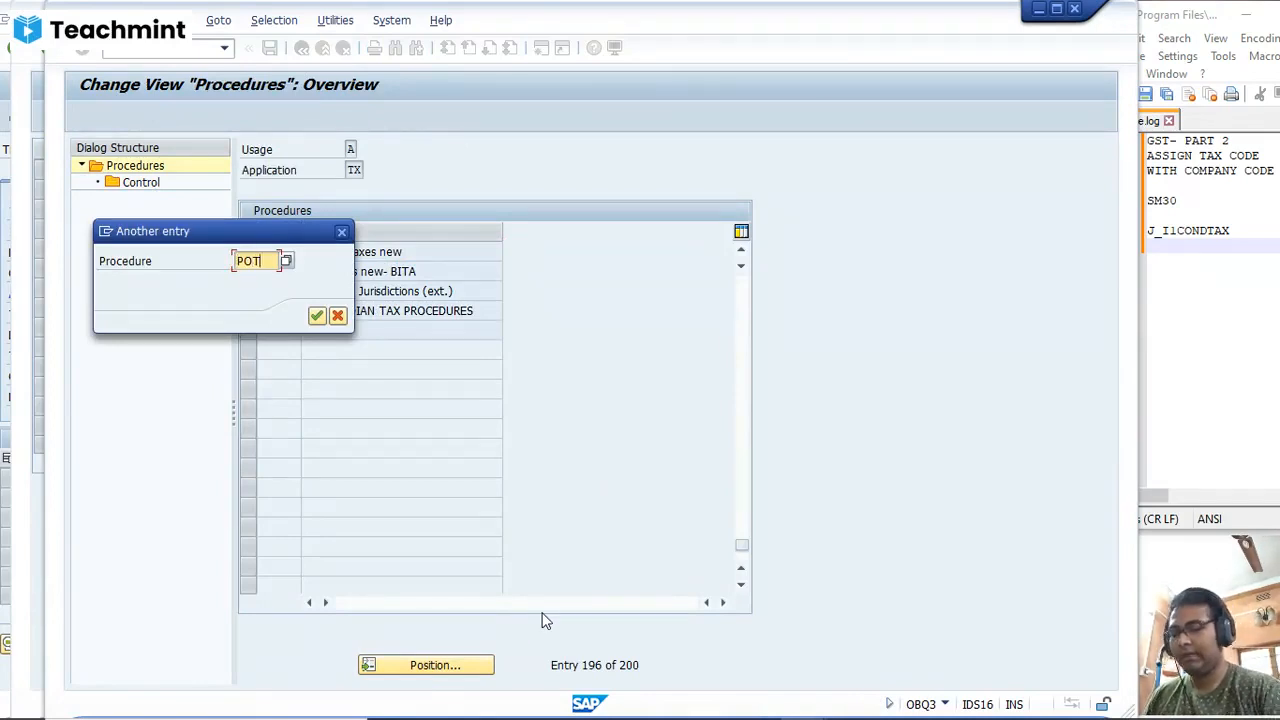
pyautogui.write('POTAXI')
pyautogui.press('Return')
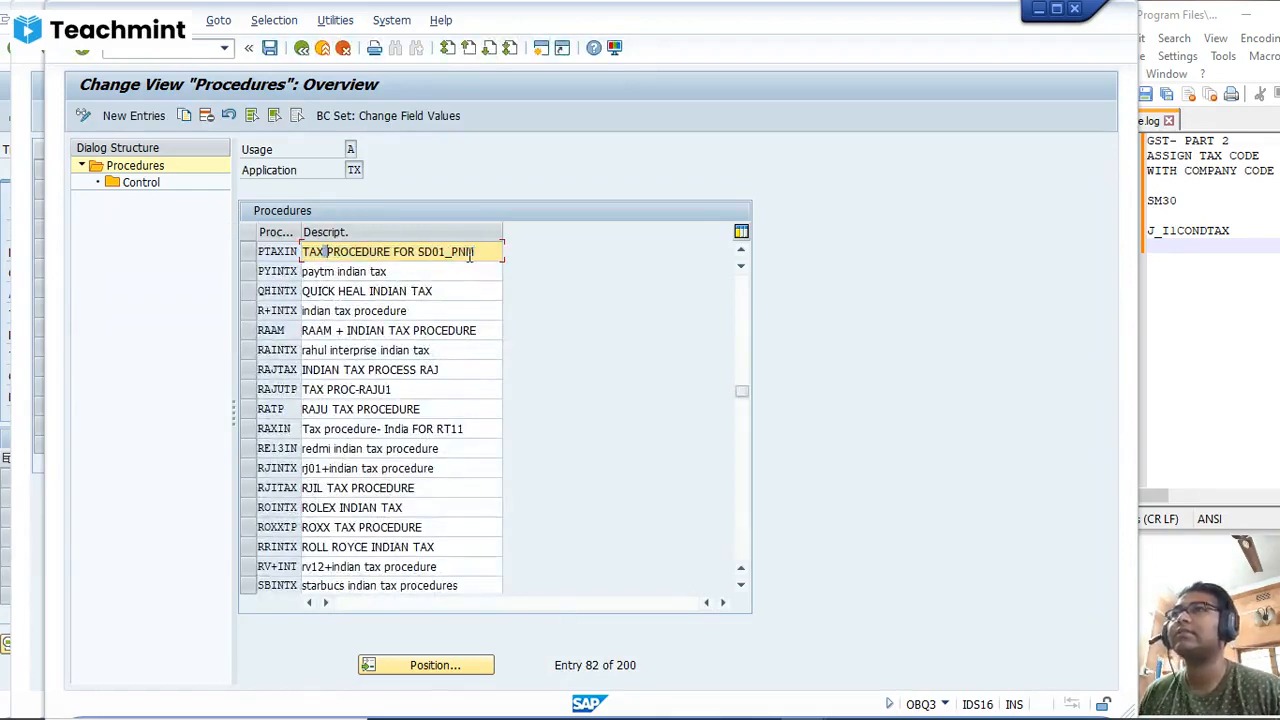
# Step: Close the procedures list and assign calculation procedure PTAXIN to India in the country assignment table
pyautogui.click(248, 252)
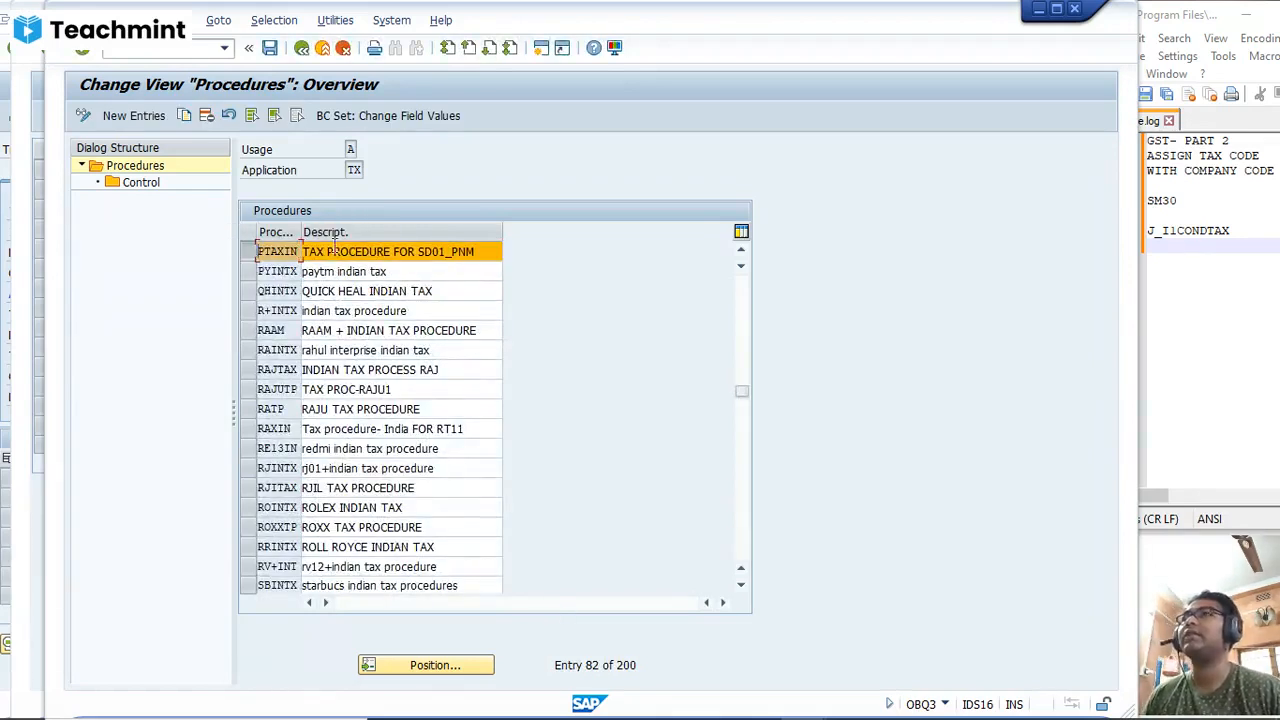
pyautogui.click(1076, 10)
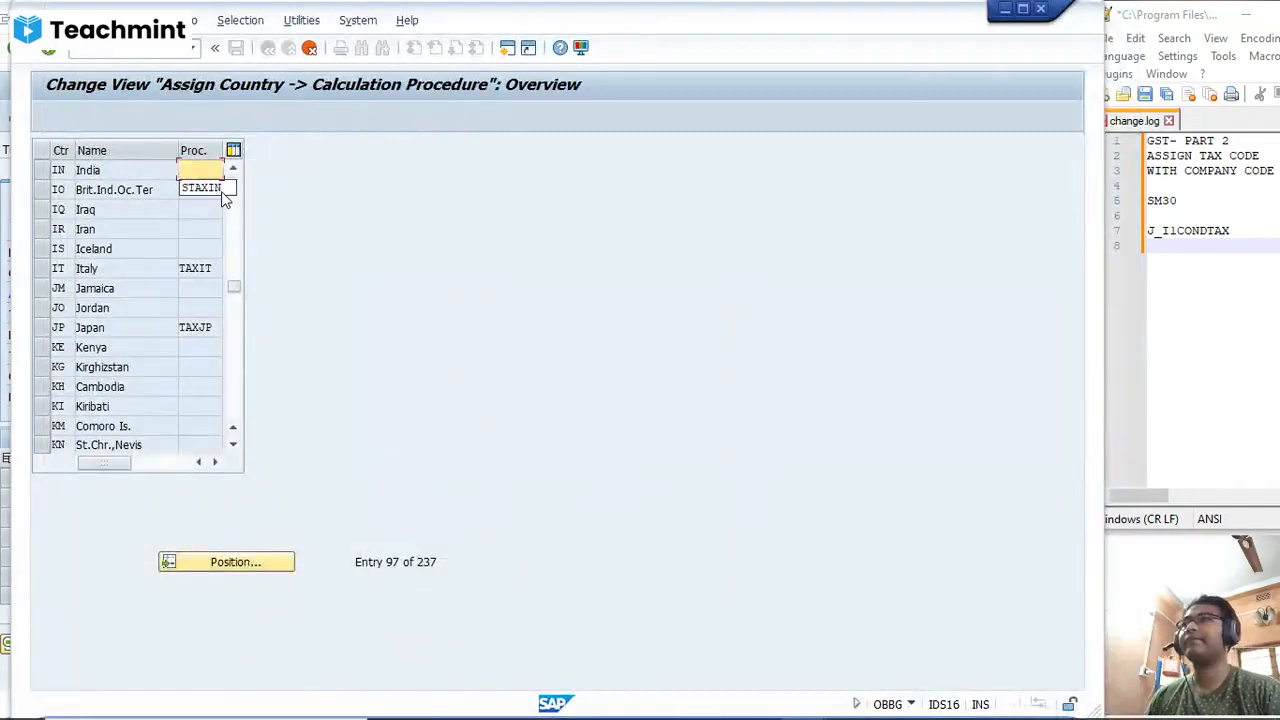
pyautogui.write('PT')
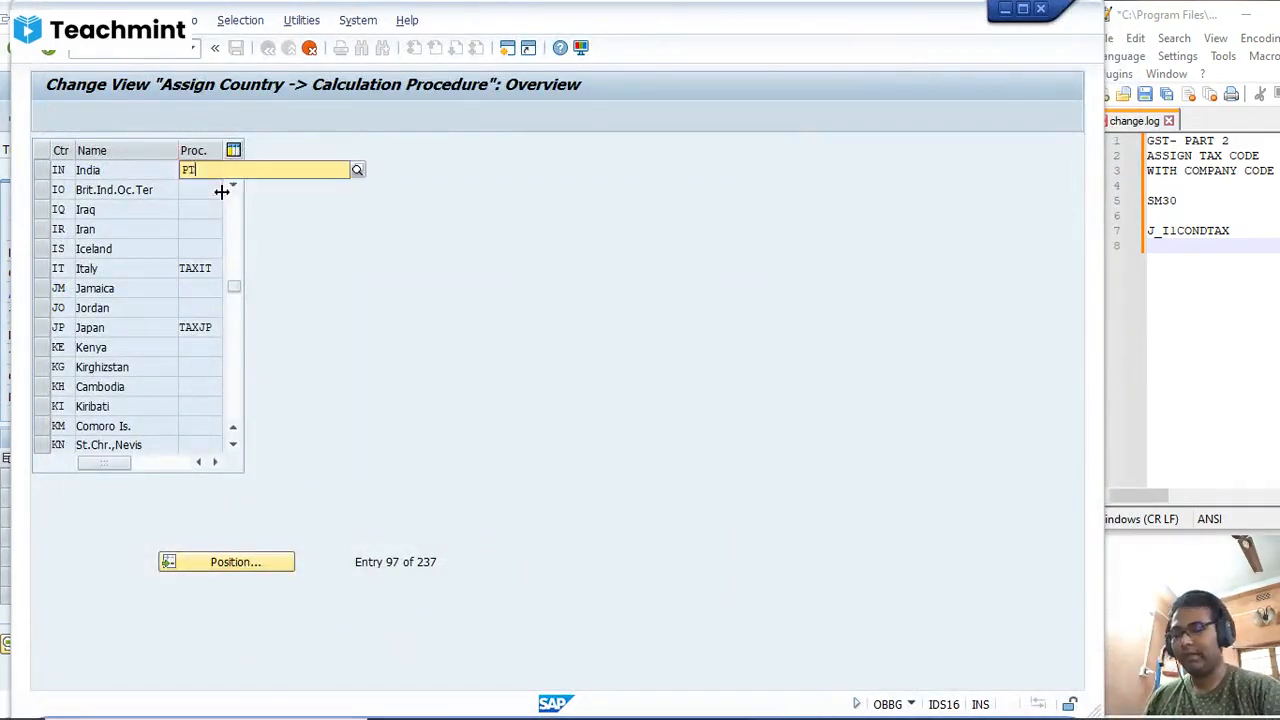
pyautogui.write('ACX')
pyautogui.press('BackSpace')
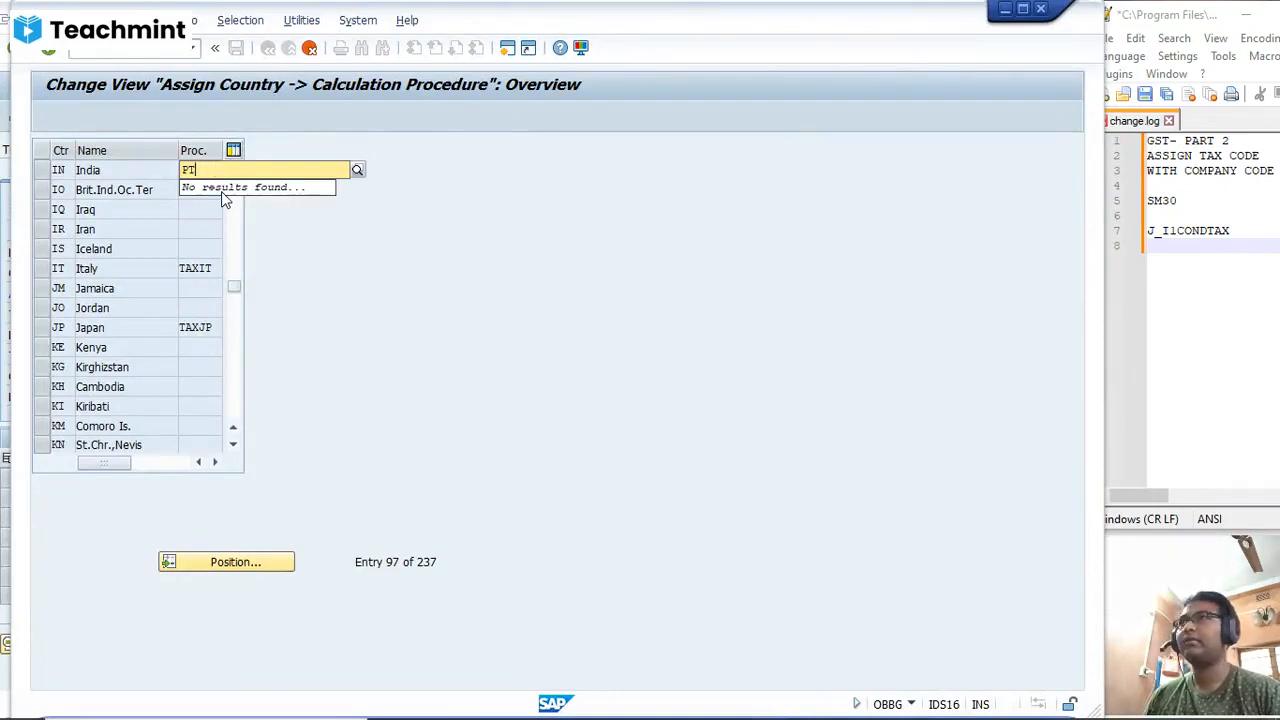
pyautogui.write('A')
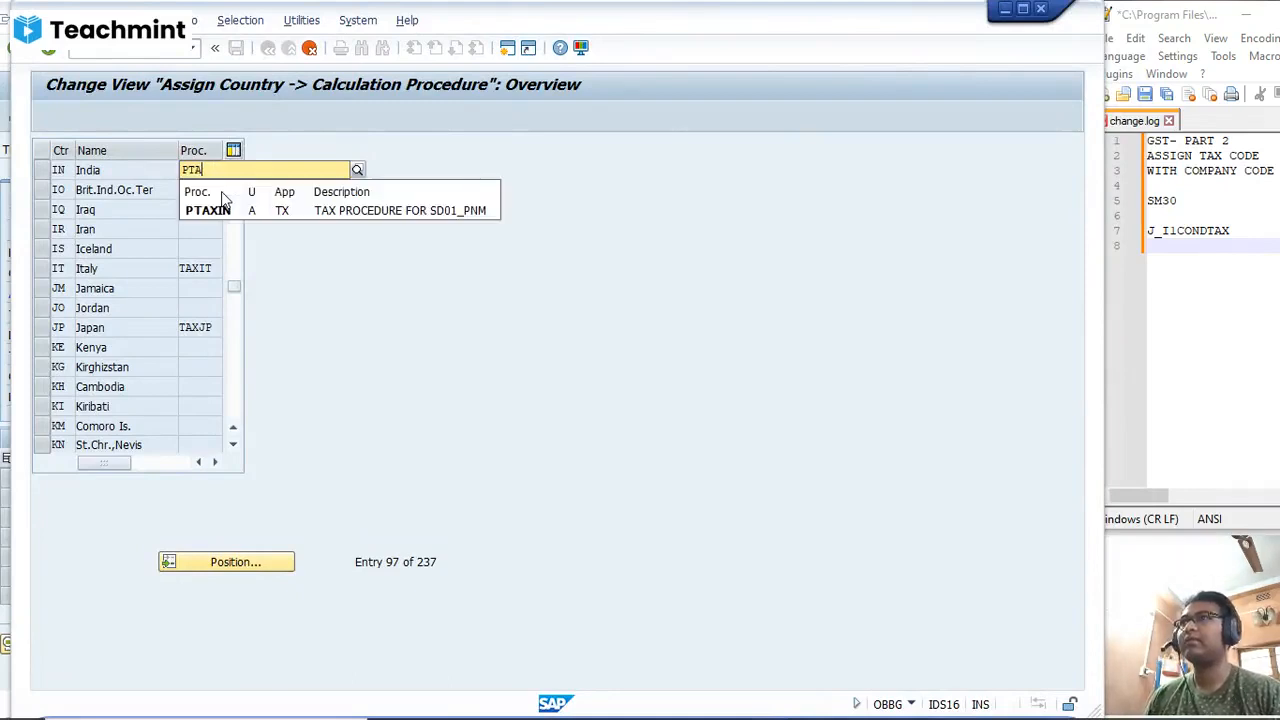
pyautogui.click(226, 206)
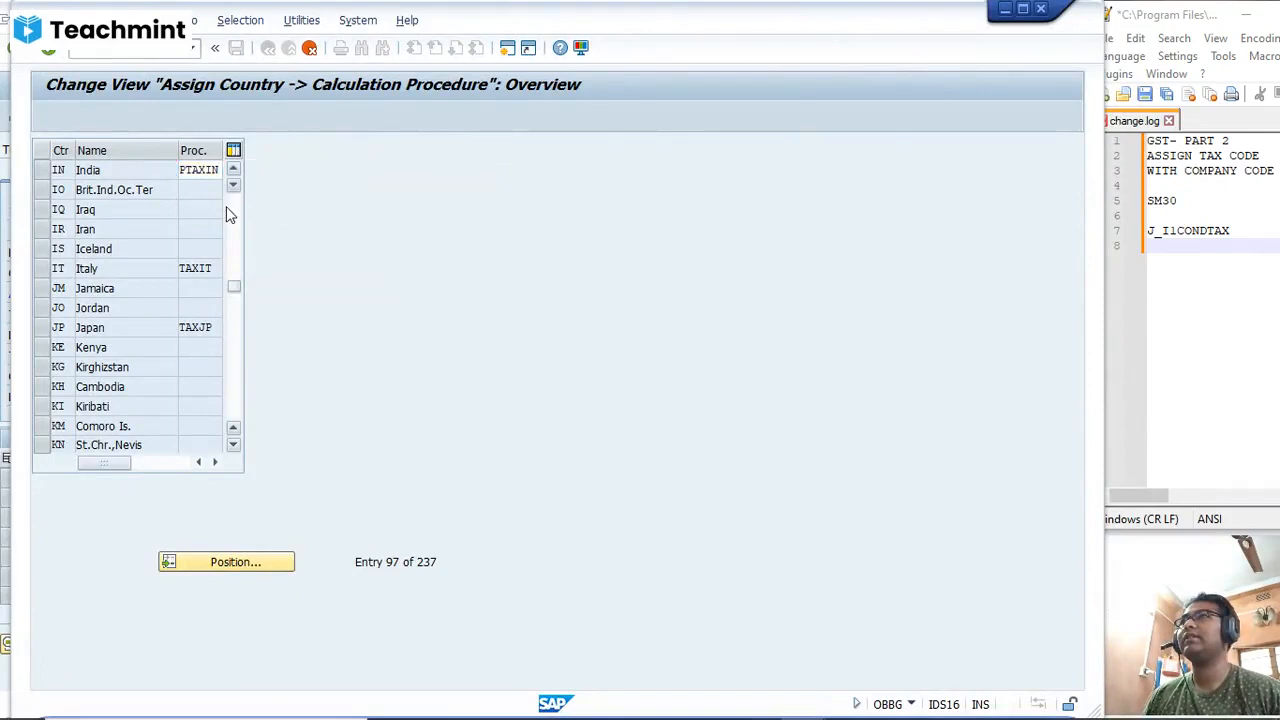
pyautogui.press('Return')
# Step: Save India's procedure assignment under the proposed customizing request
pyautogui.click(235, 48)
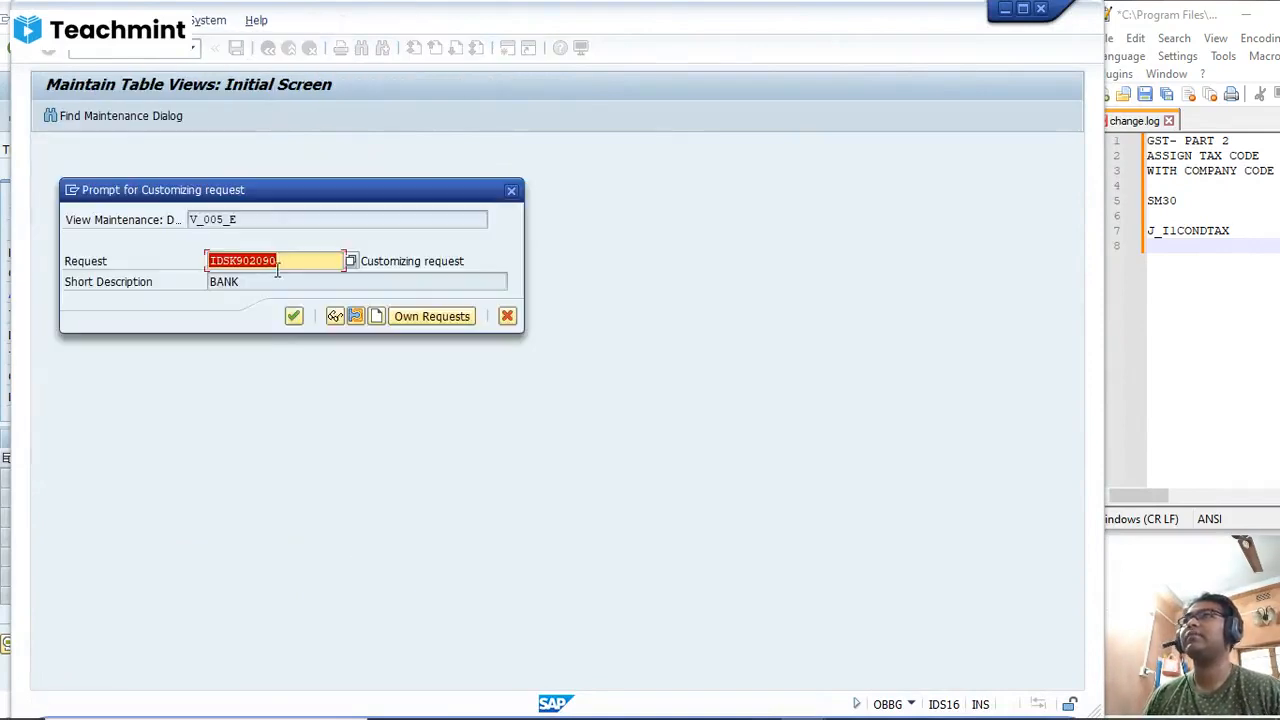
pyautogui.click(293, 317)
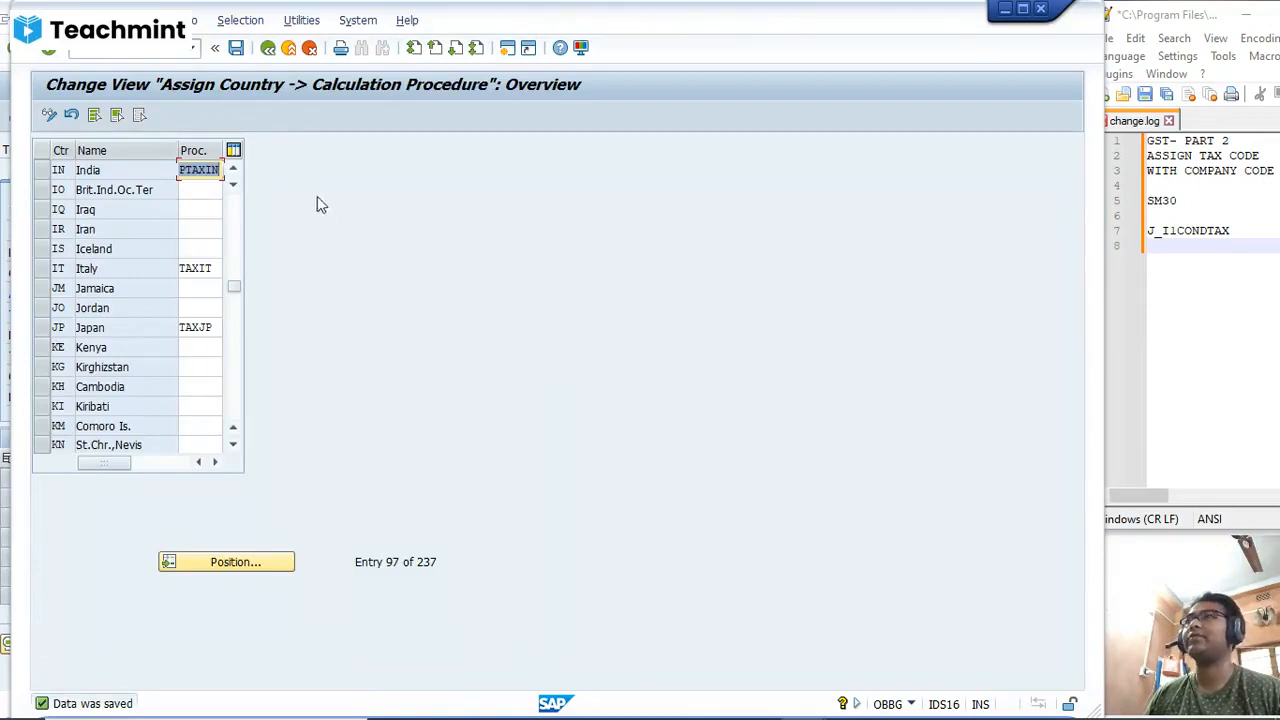
pyautogui.click(211, 172)
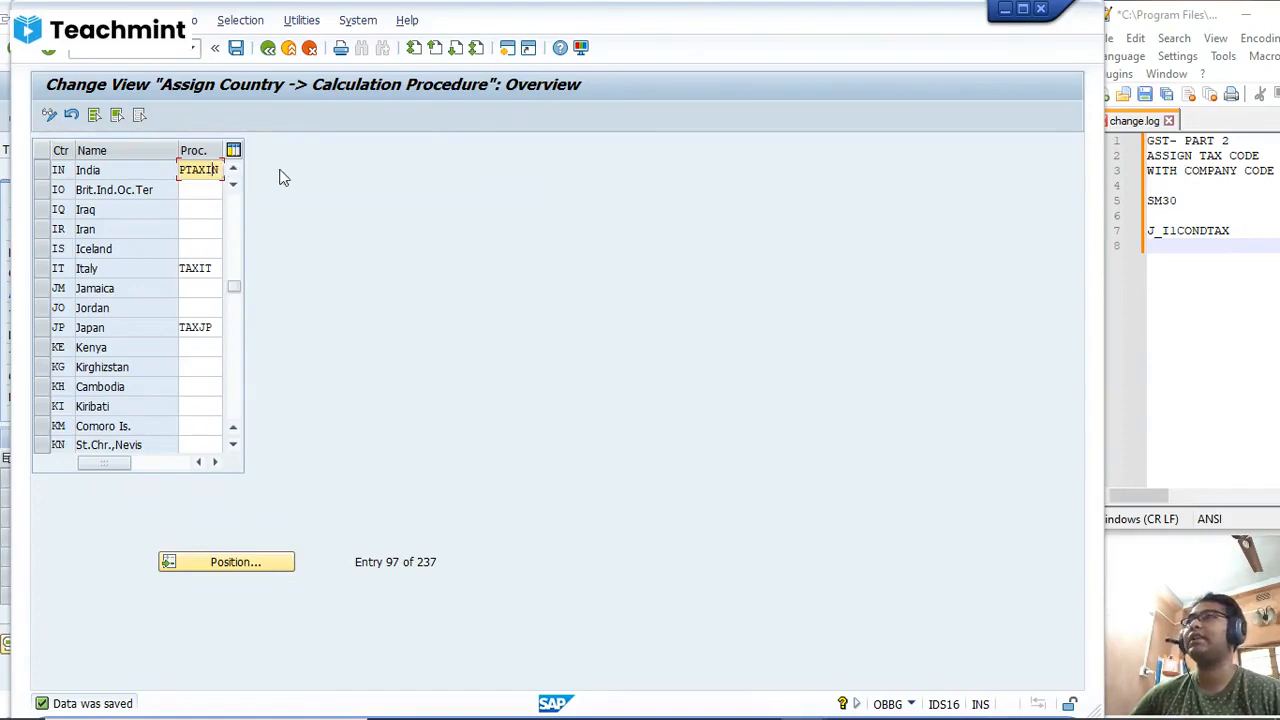
pyautogui.click(236, 49)
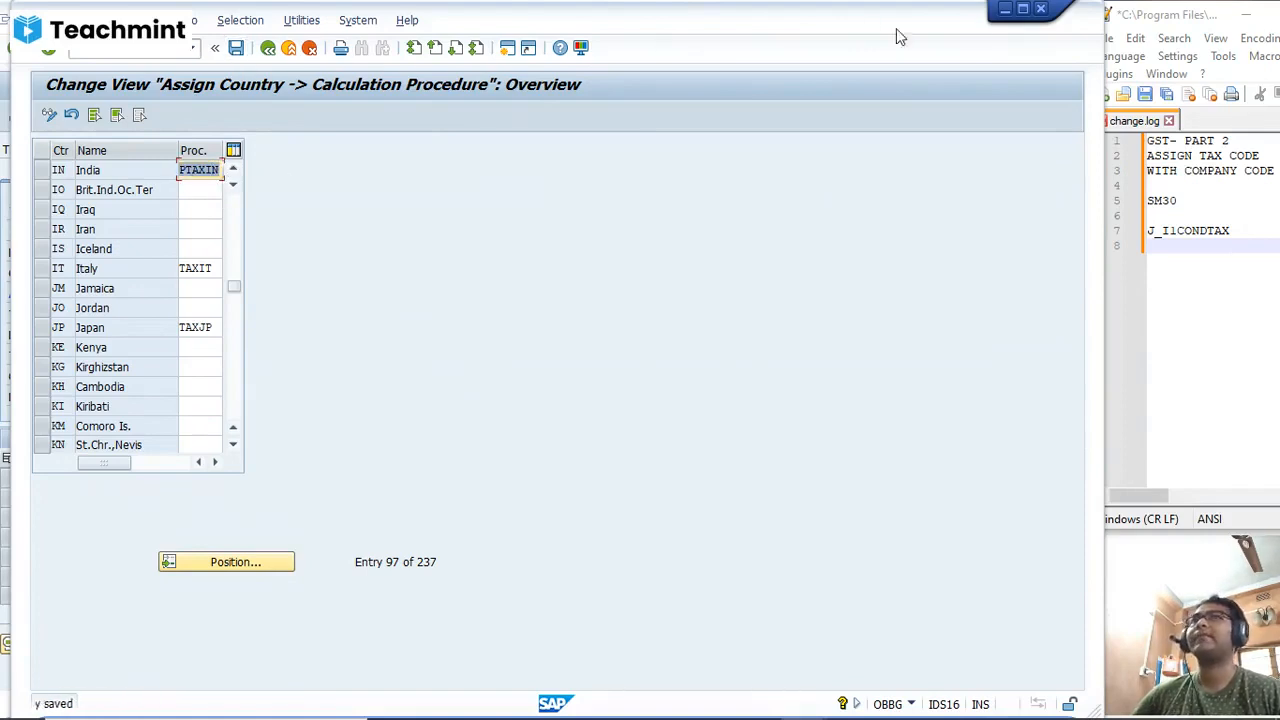
pyautogui.click(1008, 11)
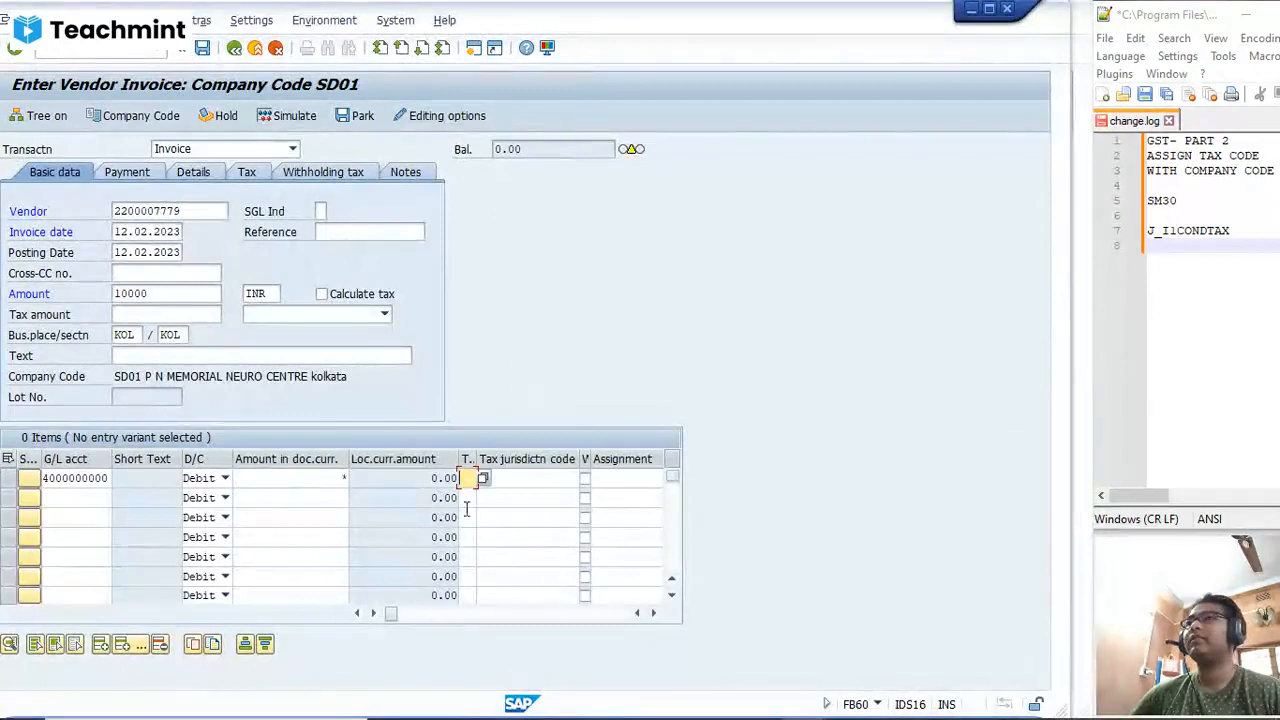
pyautogui.click(483, 478)
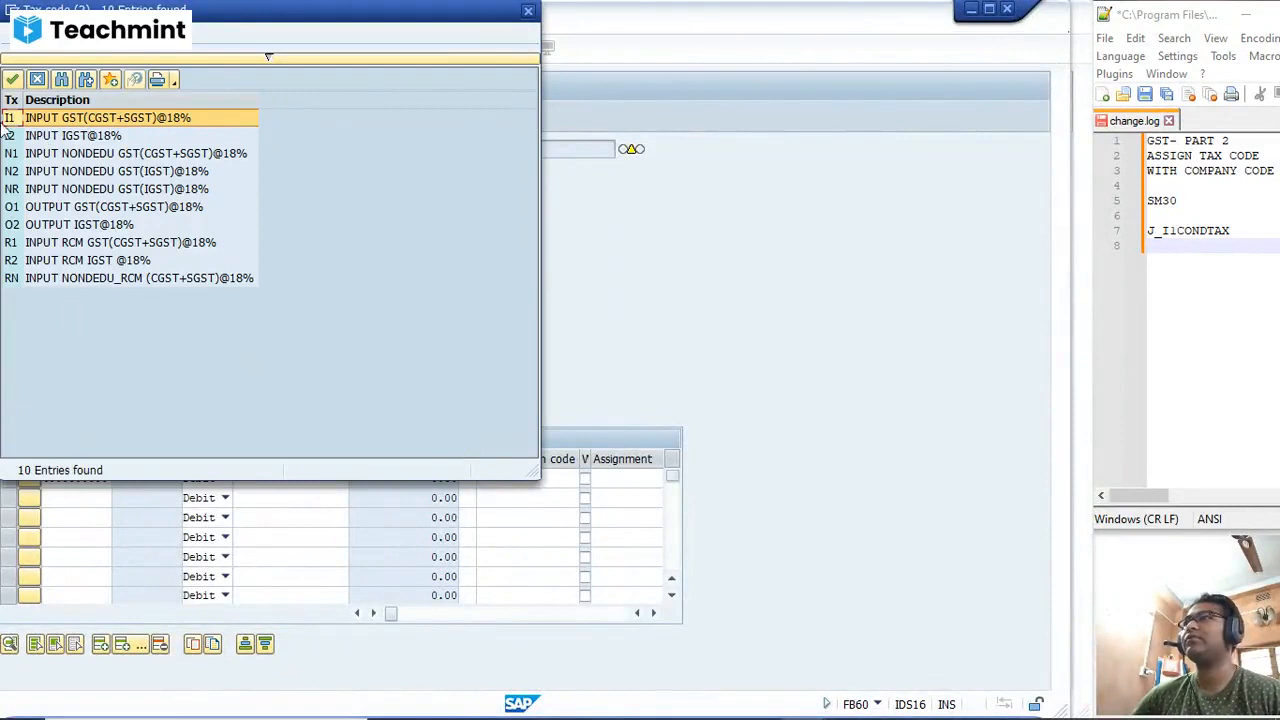
pyautogui.doubleClick(17, 118)
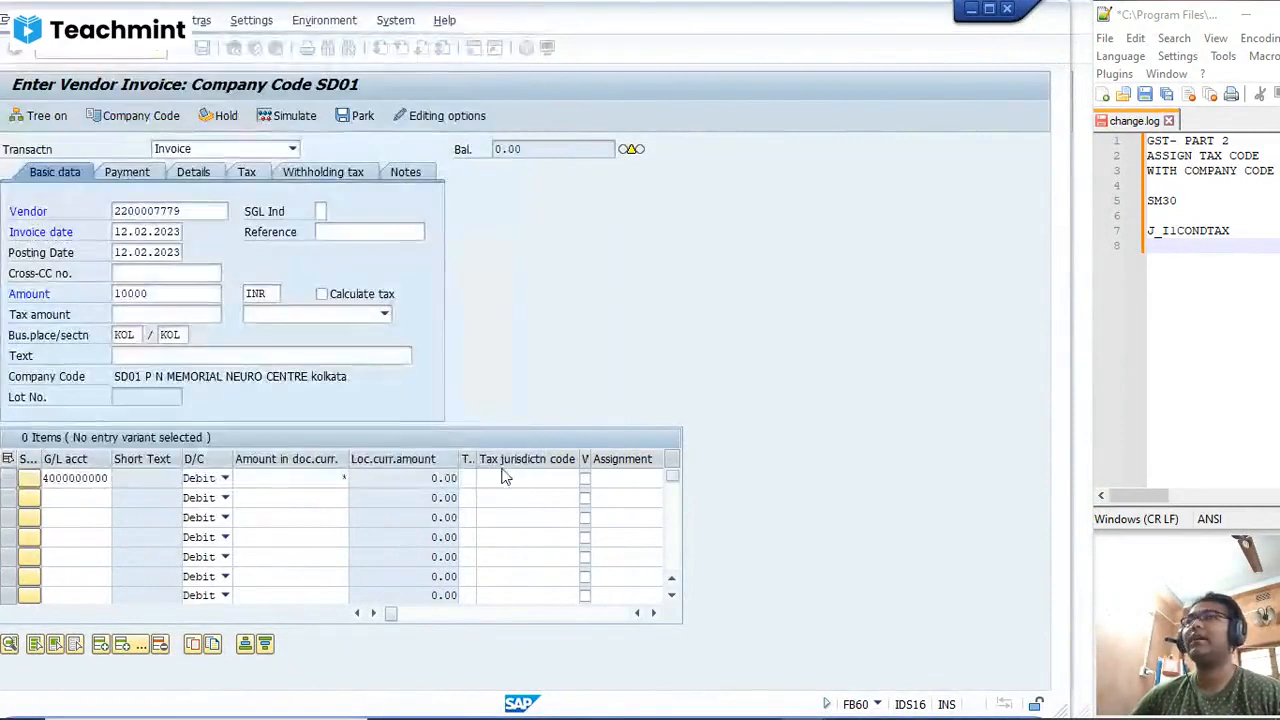
pyautogui.click(505, 478)
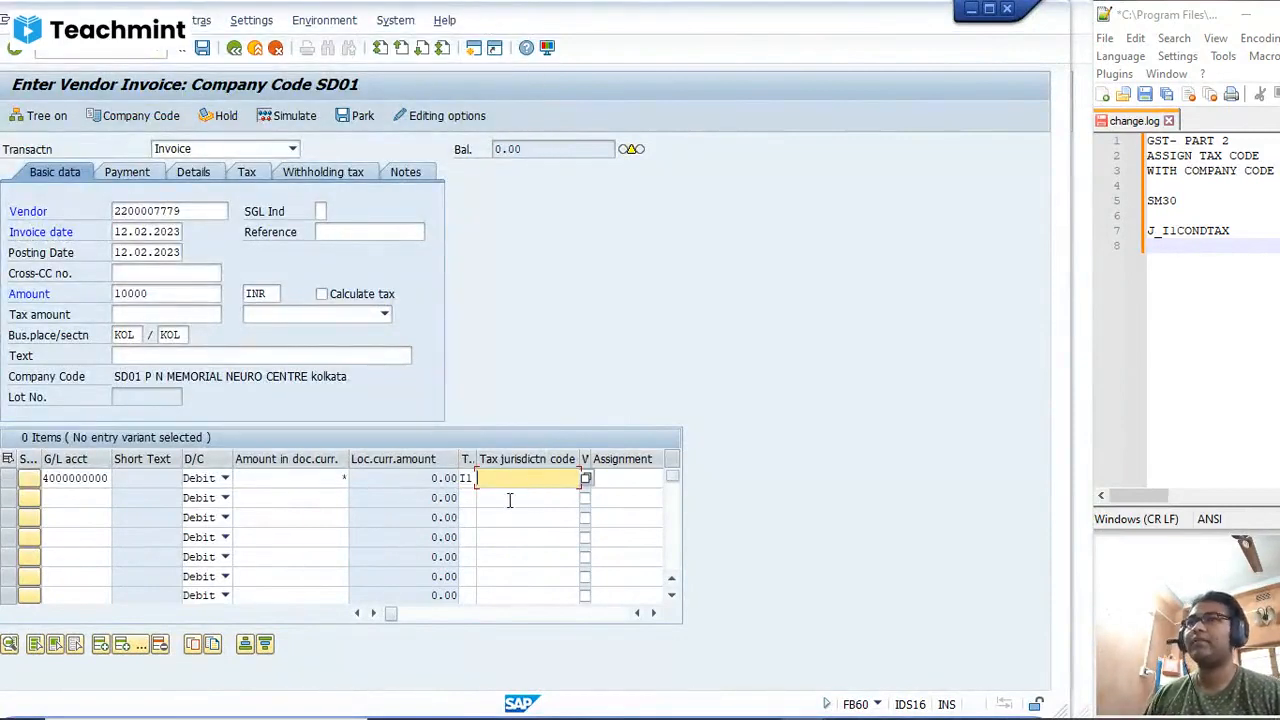
# Step: Assign cost center PRODUCTION to the expense line, looking it up among the cost centers of company code SD01
pyautogui.press('Tab')
pyautogui.press('Tab')
pyautogui.press('Tab')
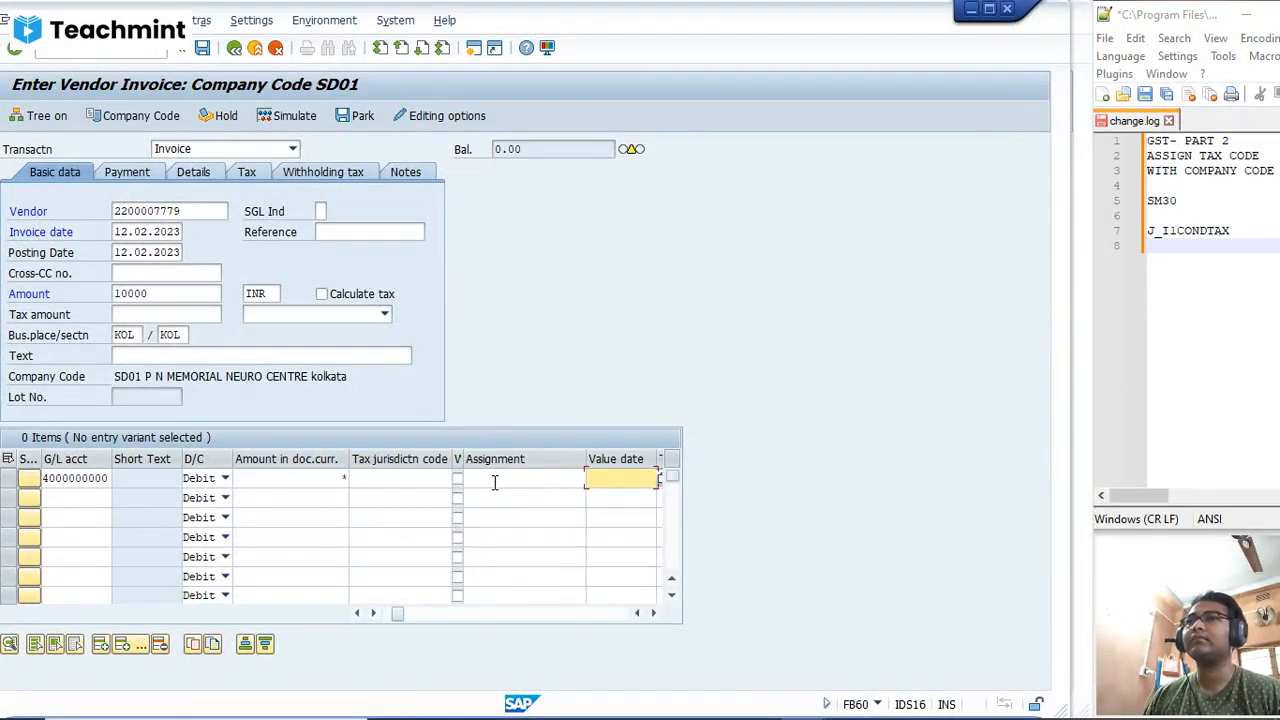
pyautogui.press('Tab')
pyautogui.press('Tab')
pyautogui.press('Tab')
pyautogui.press('Tab')
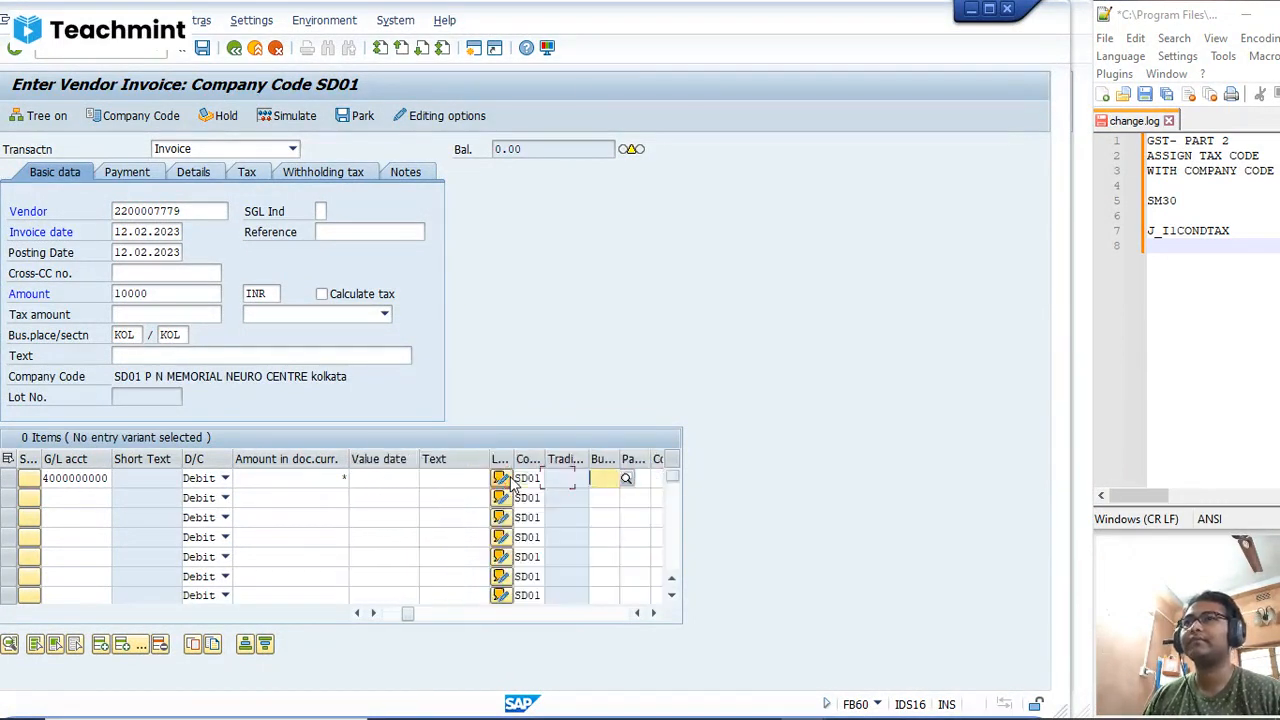
pyautogui.press('Tab')
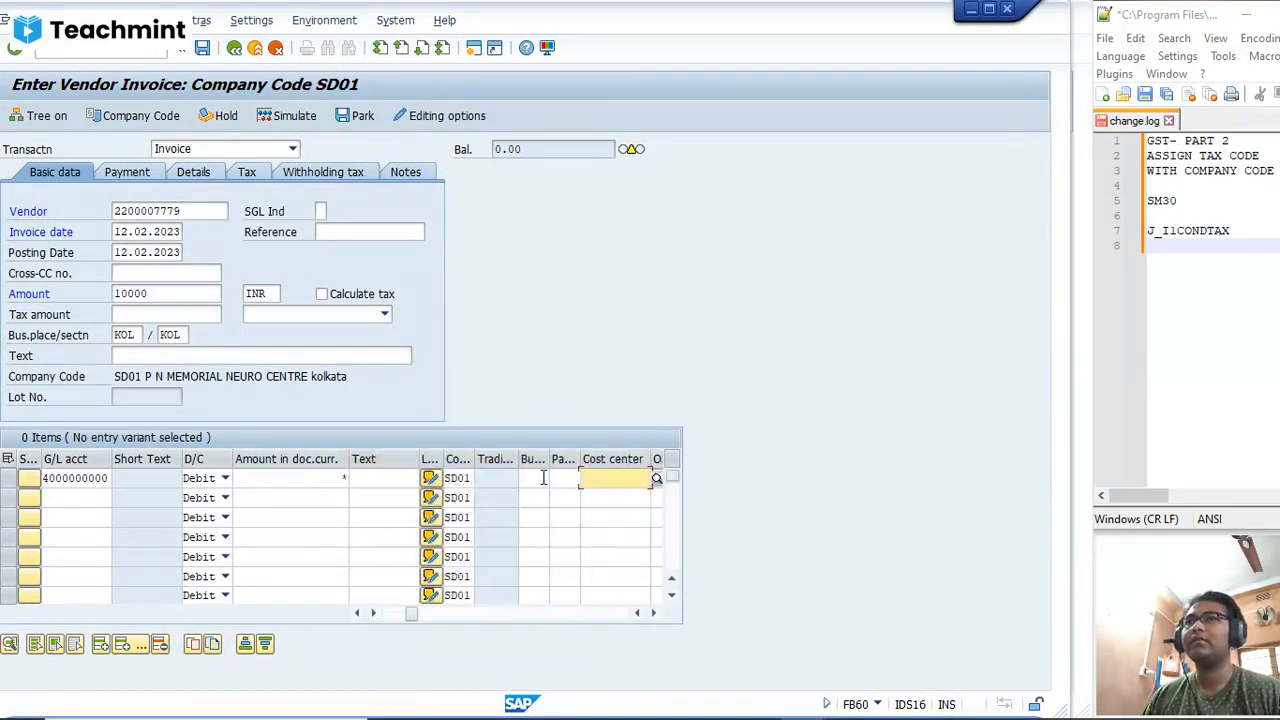
pyautogui.click(655, 479)
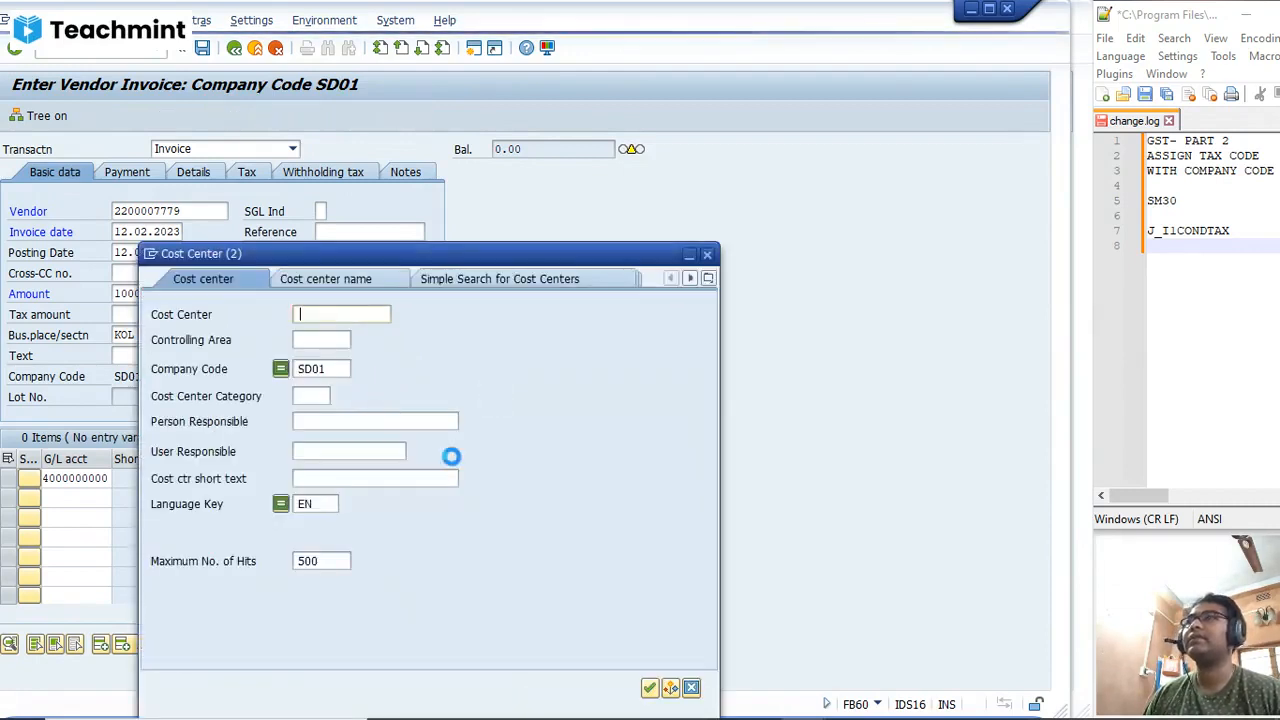
pyautogui.press('Return')
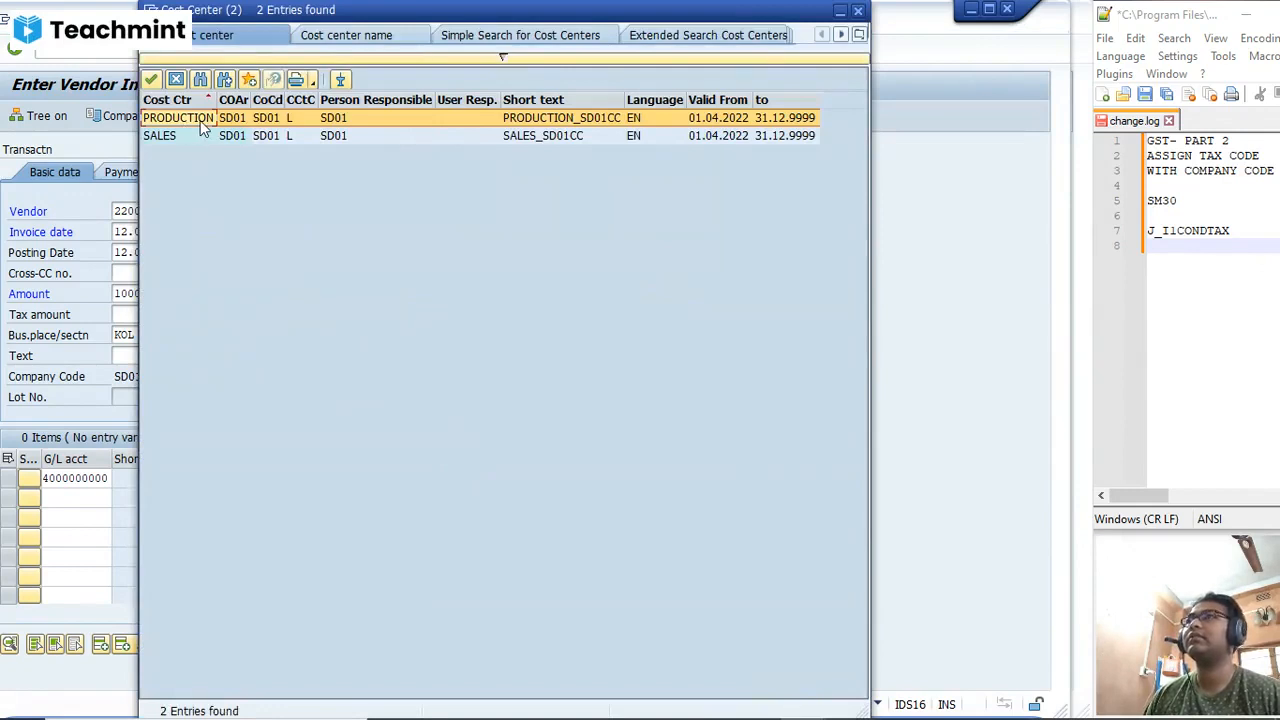
pyautogui.doubleClick(178, 118)
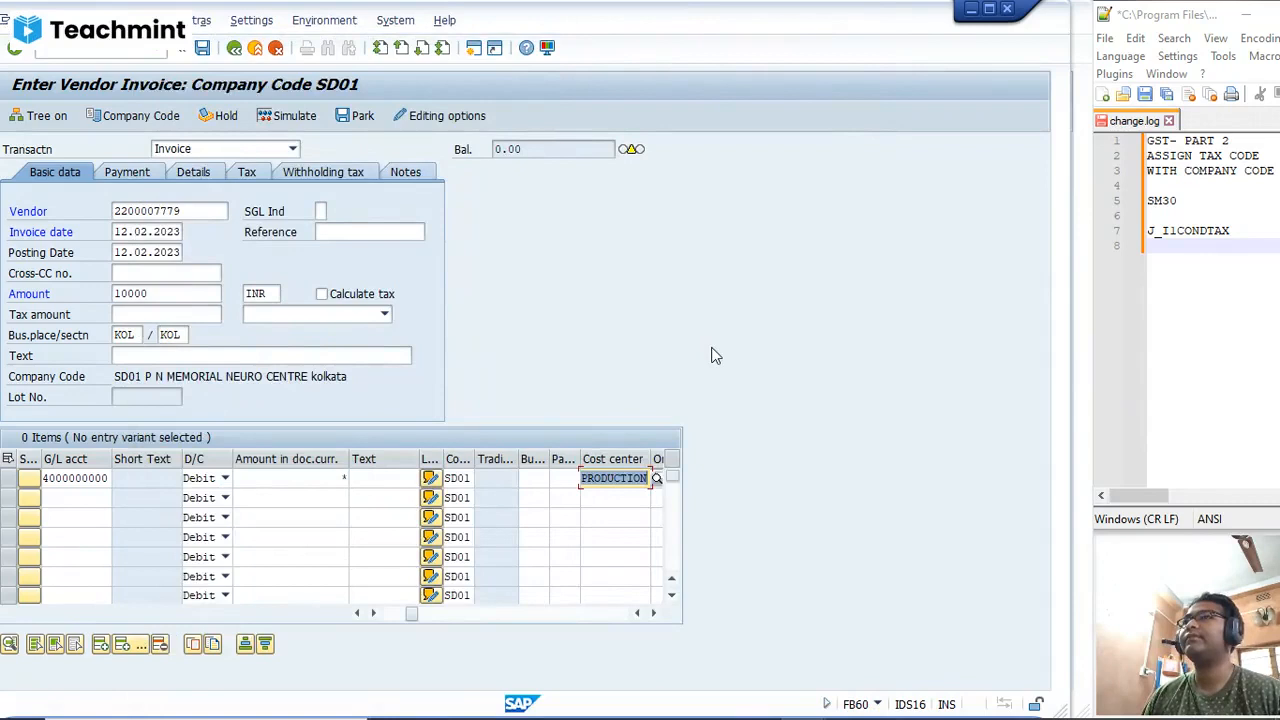
pyautogui.click(322, 296)
pyautogui.click(384, 315)
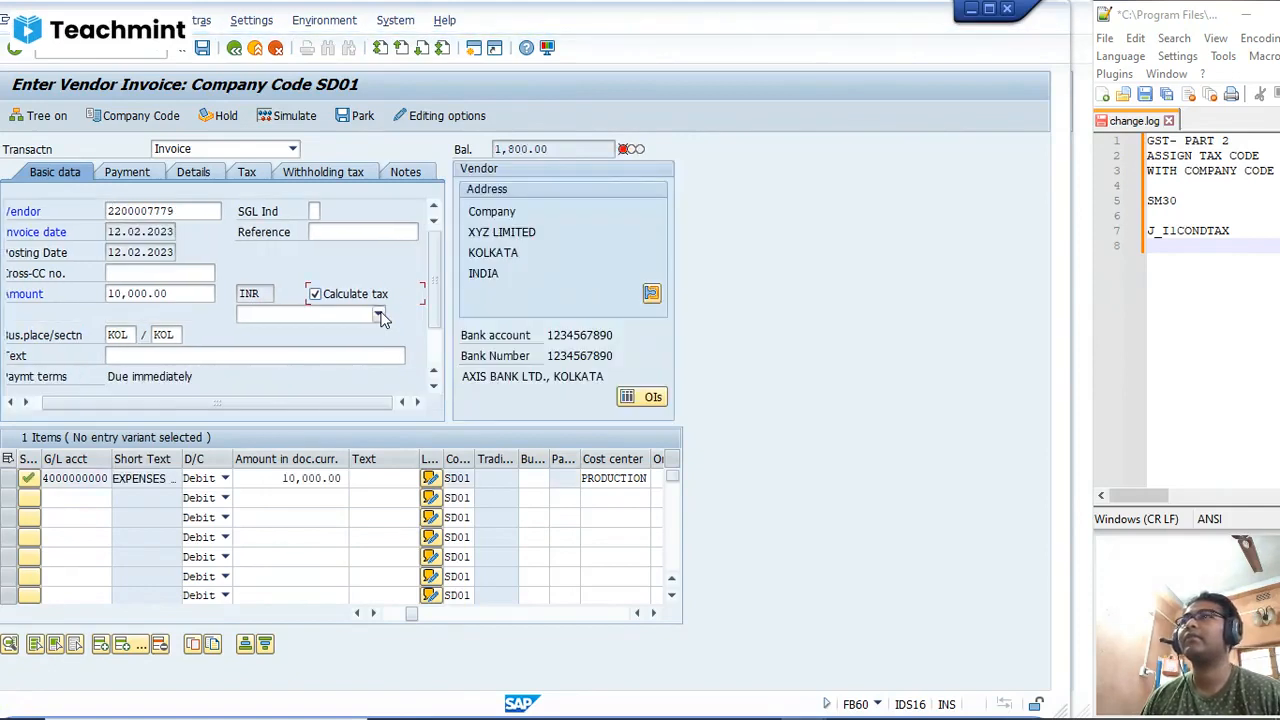
pyautogui.click(379, 315)
pyautogui.click(351, 332)
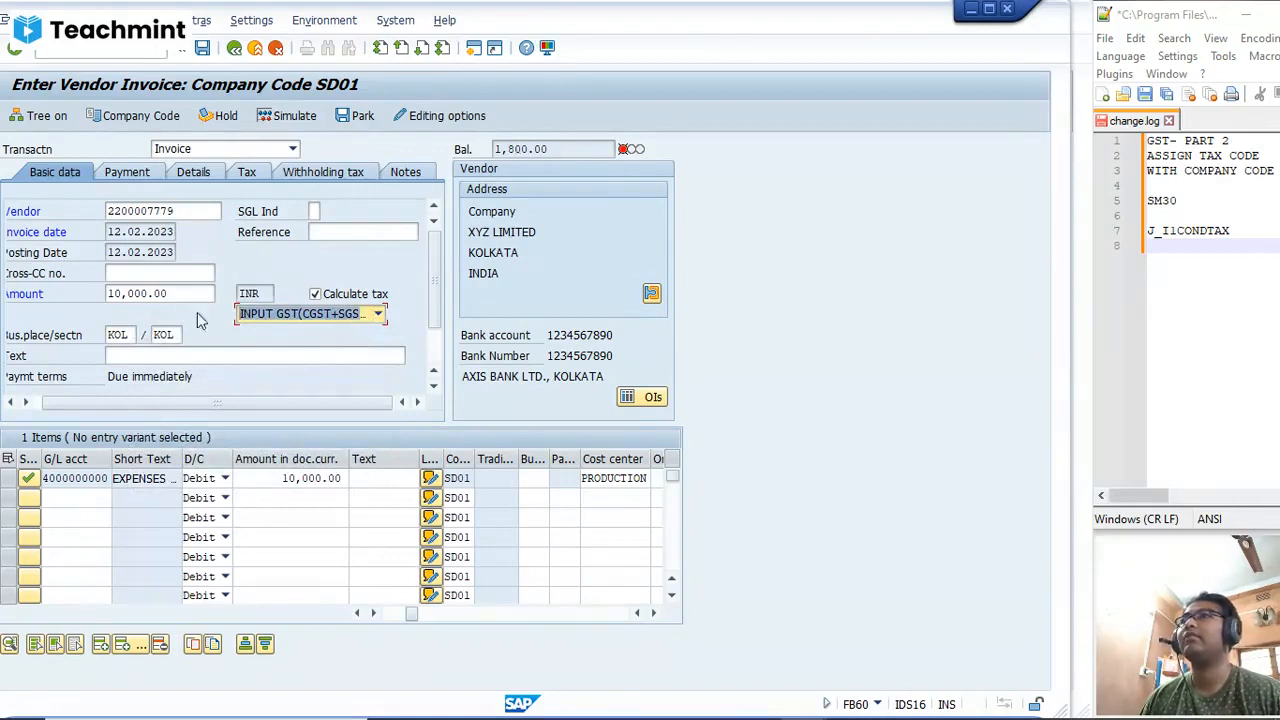
# Step: Set the invoice's total amount to 11,800 INR, including GST
pyautogui.doubleClick(176, 294)
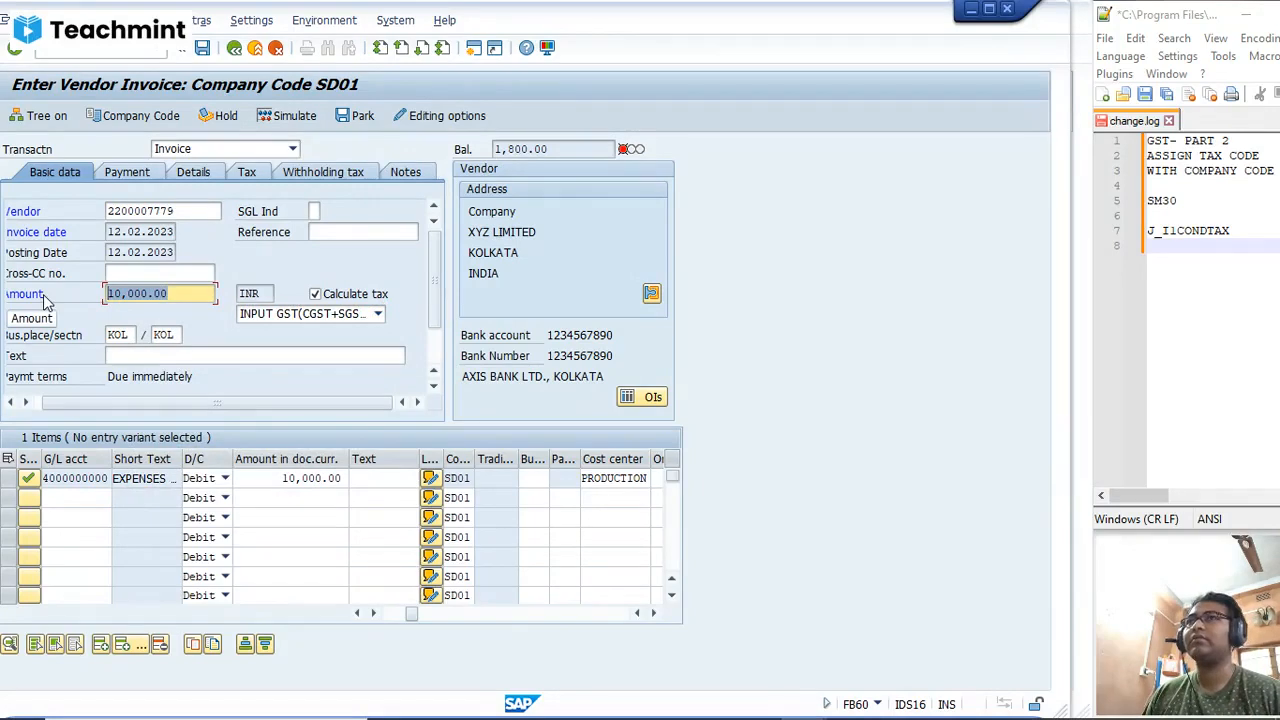
pyautogui.write('11,')
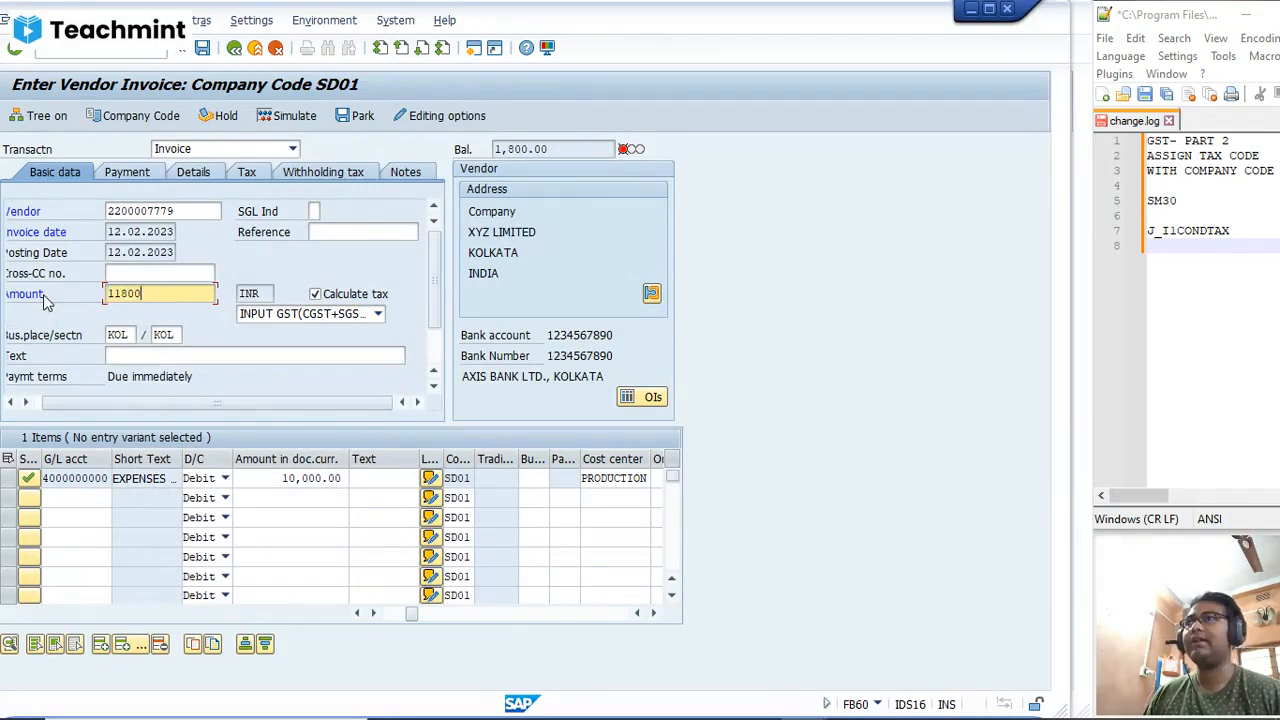
pyautogui.write('800')
pyautogui.press('Return')
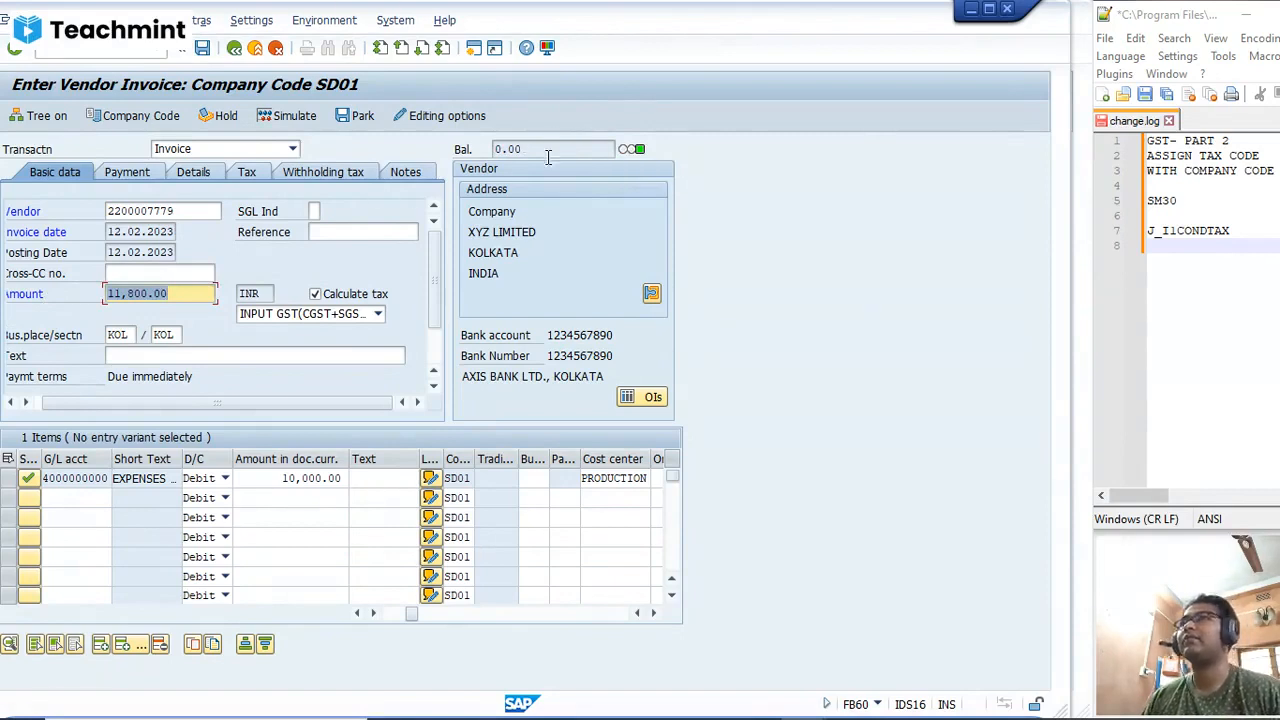
pyautogui.click(185, 287)
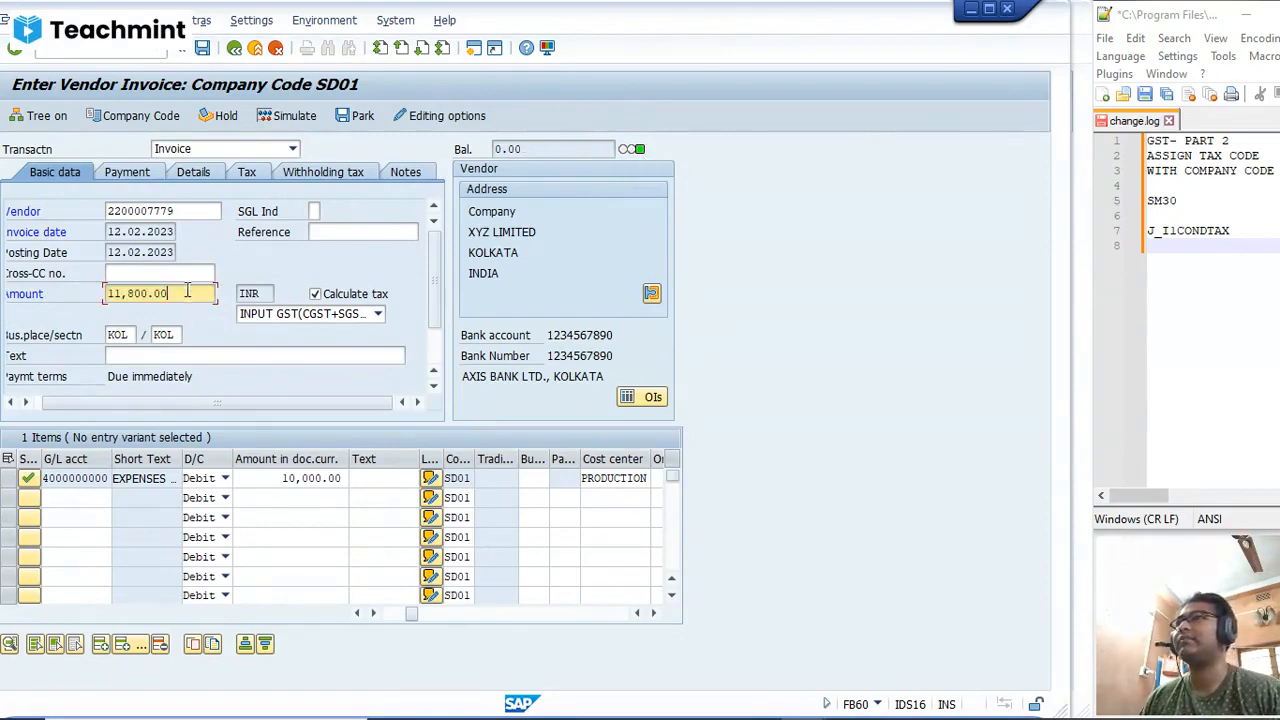
# Step: Check the invoice's withholding tax data, then simulate the posting and examine the vendor, expense, CGST and SGST lines
pyautogui.click(310, 176)
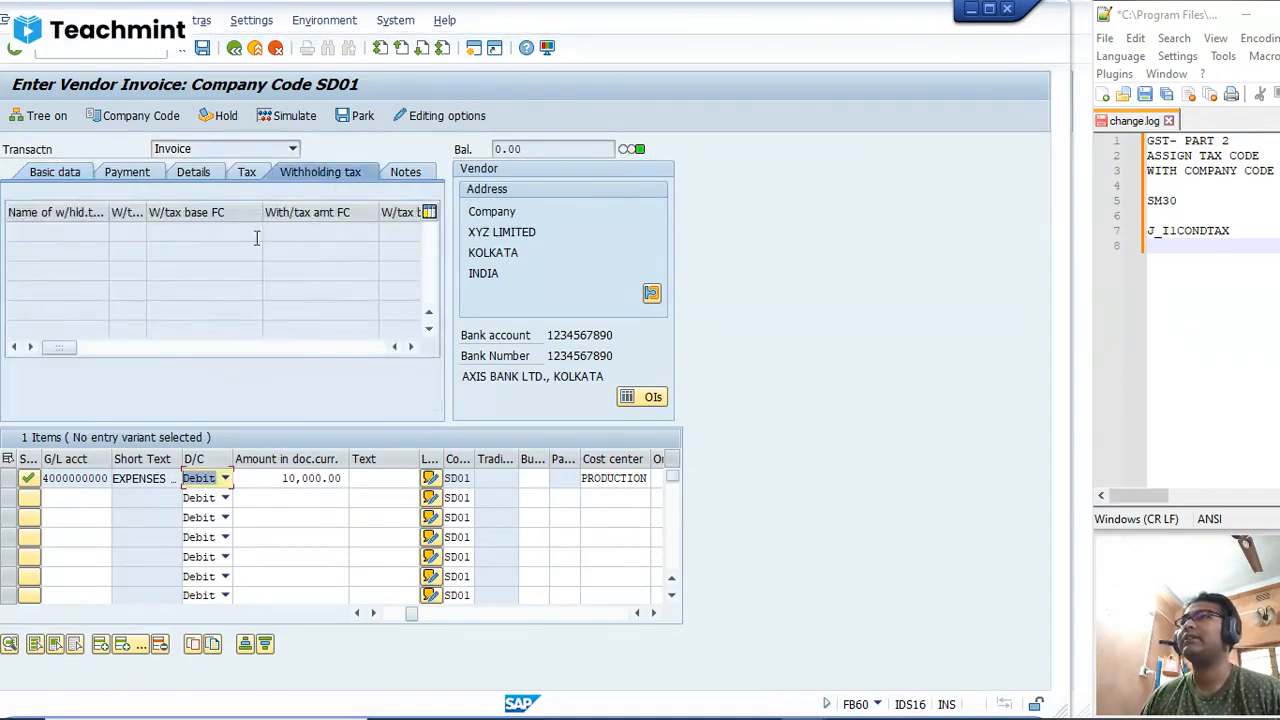
pyautogui.click(57, 177)
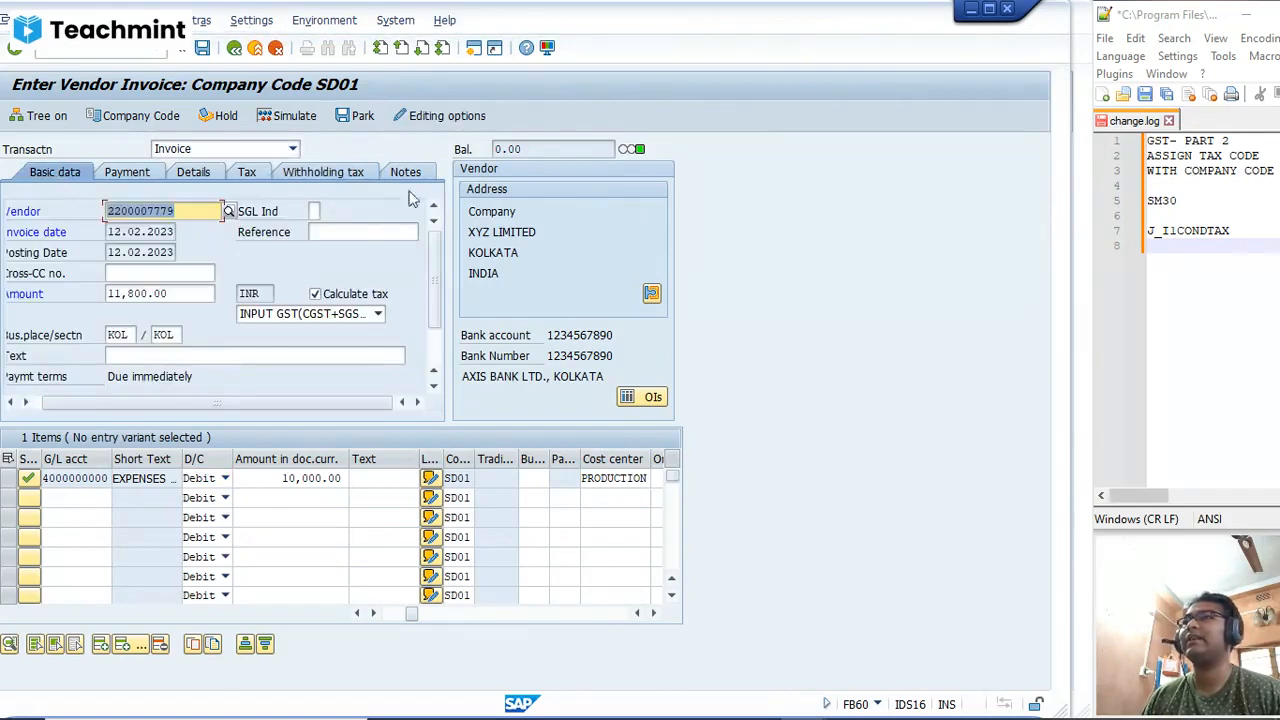
pyautogui.click(288, 117)
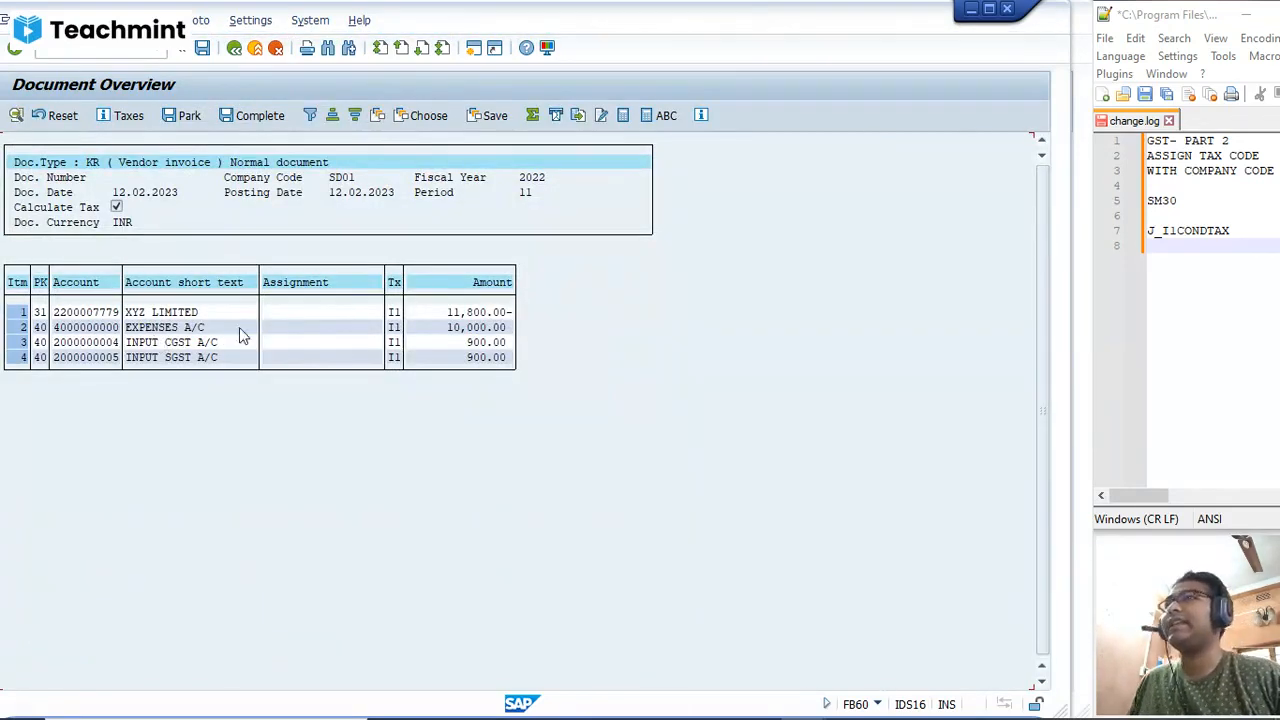
pyautogui.click(424, 331)
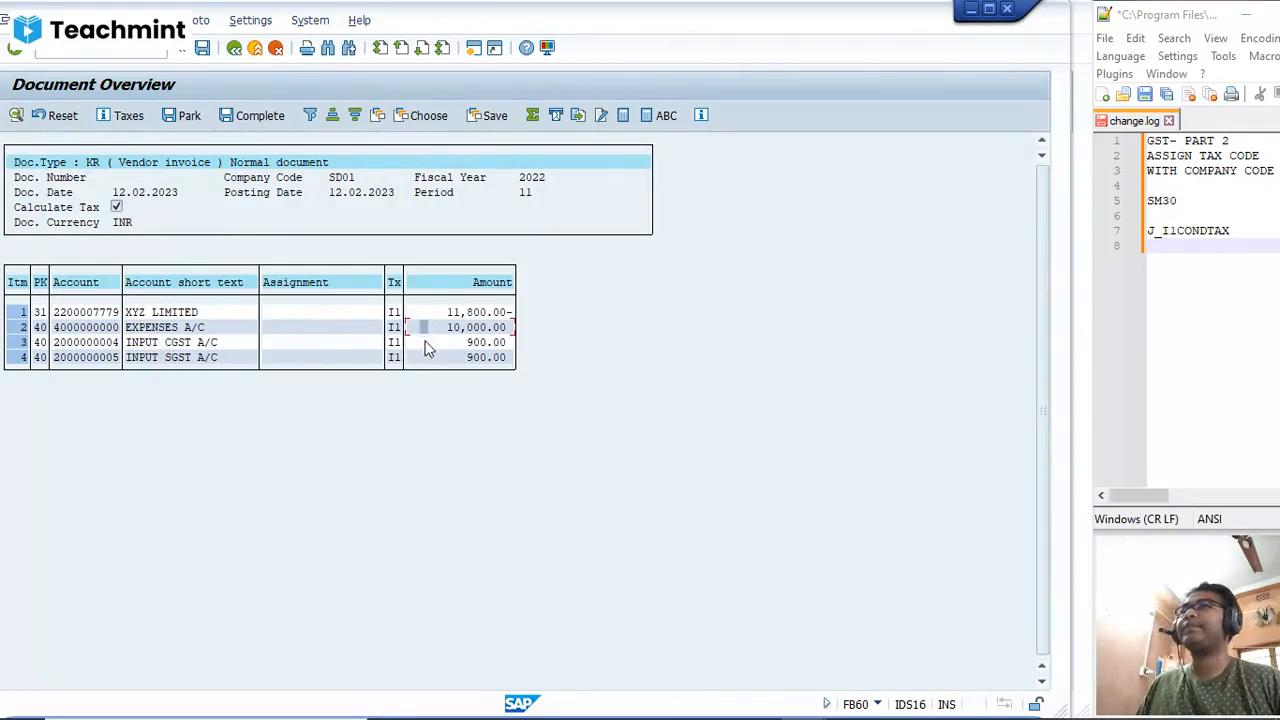
pyautogui.click(191, 344)
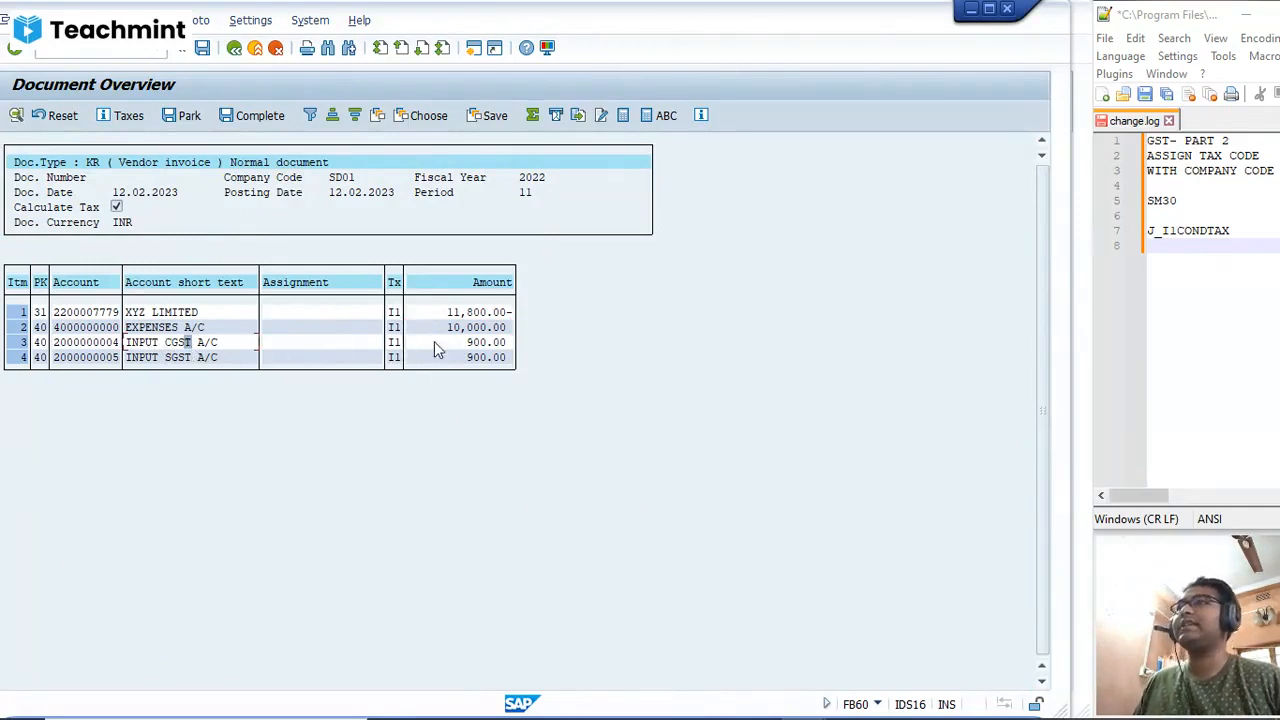
pyautogui.click(495, 343)
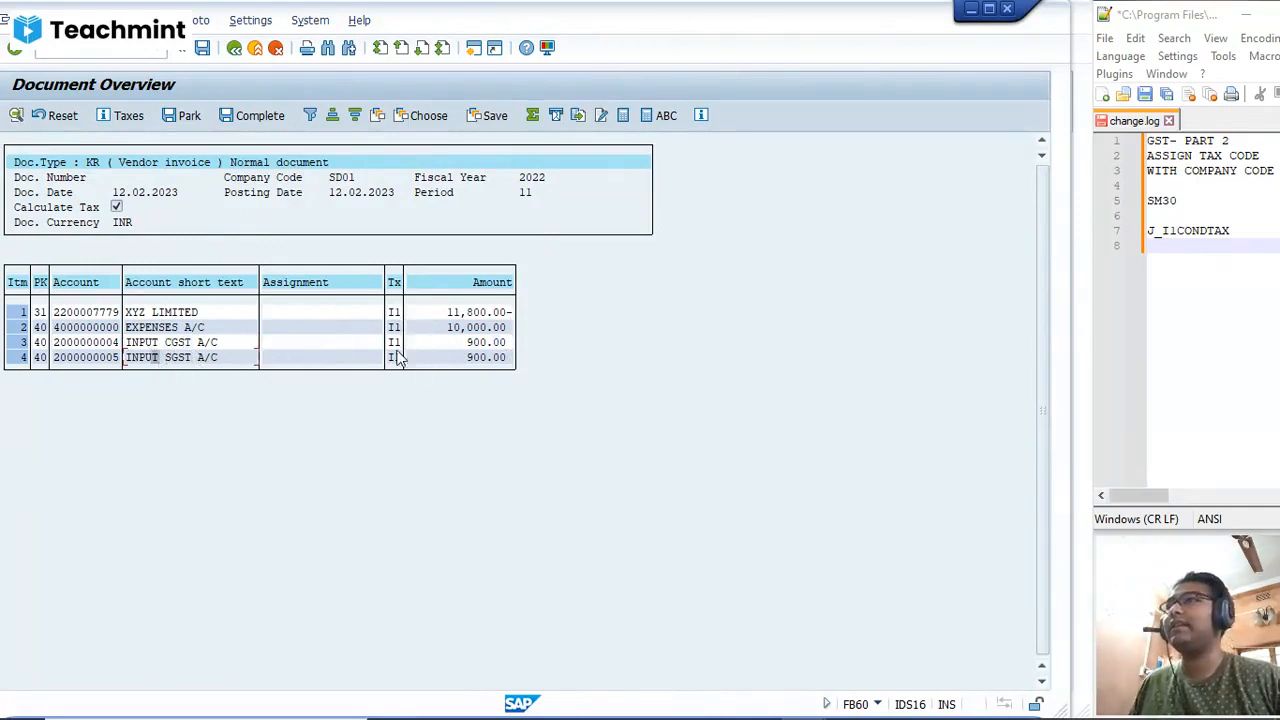
pyautogui.click(449, 357)
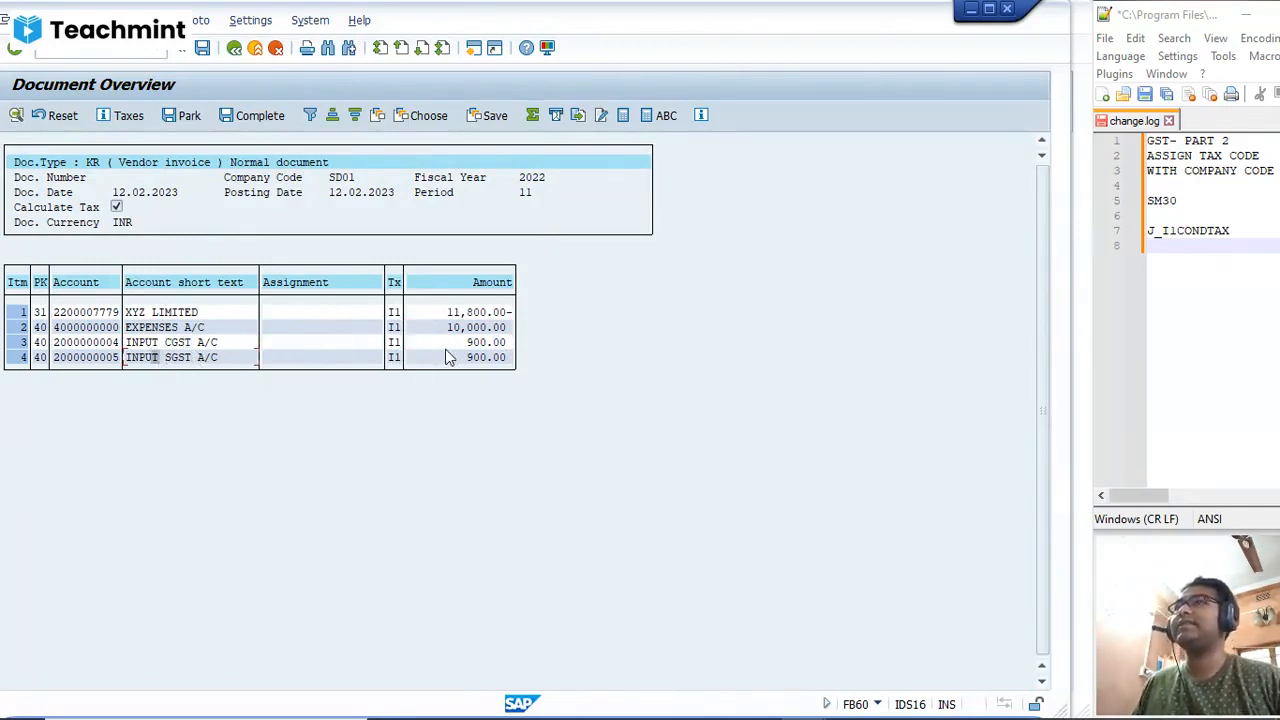
pyautogui.click(152, 314)
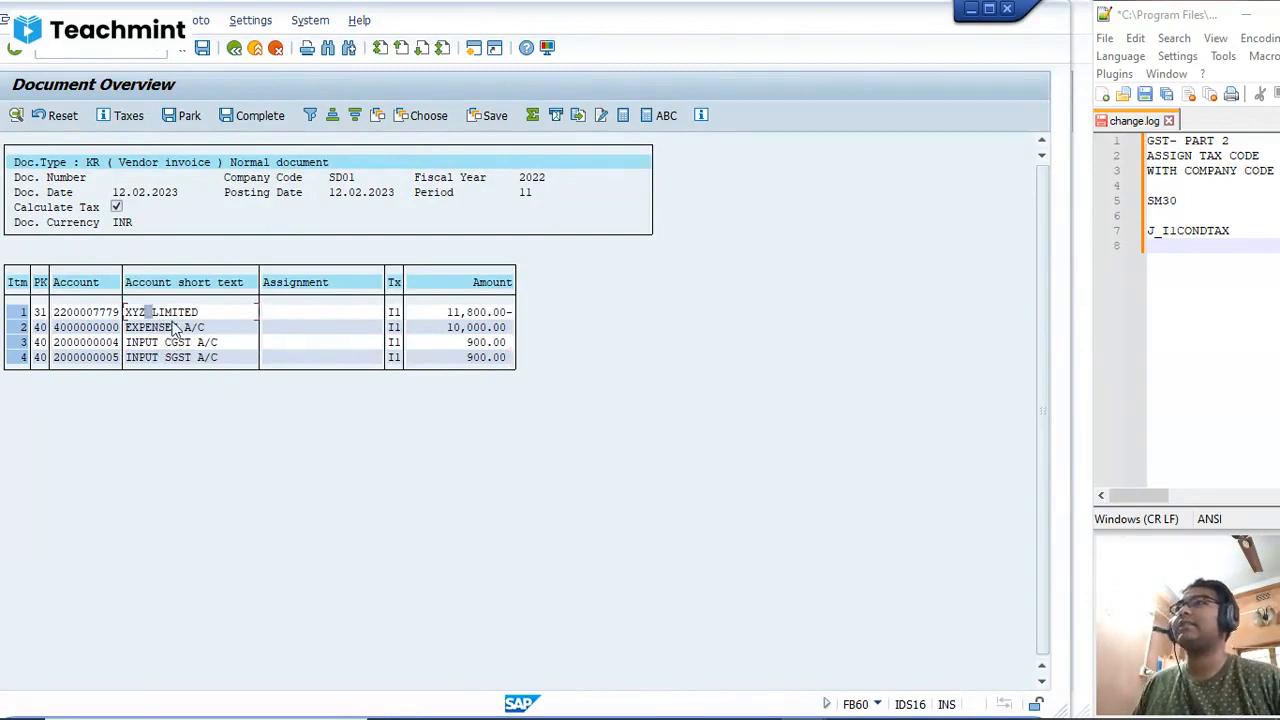
pyautogui.click(459, 314)
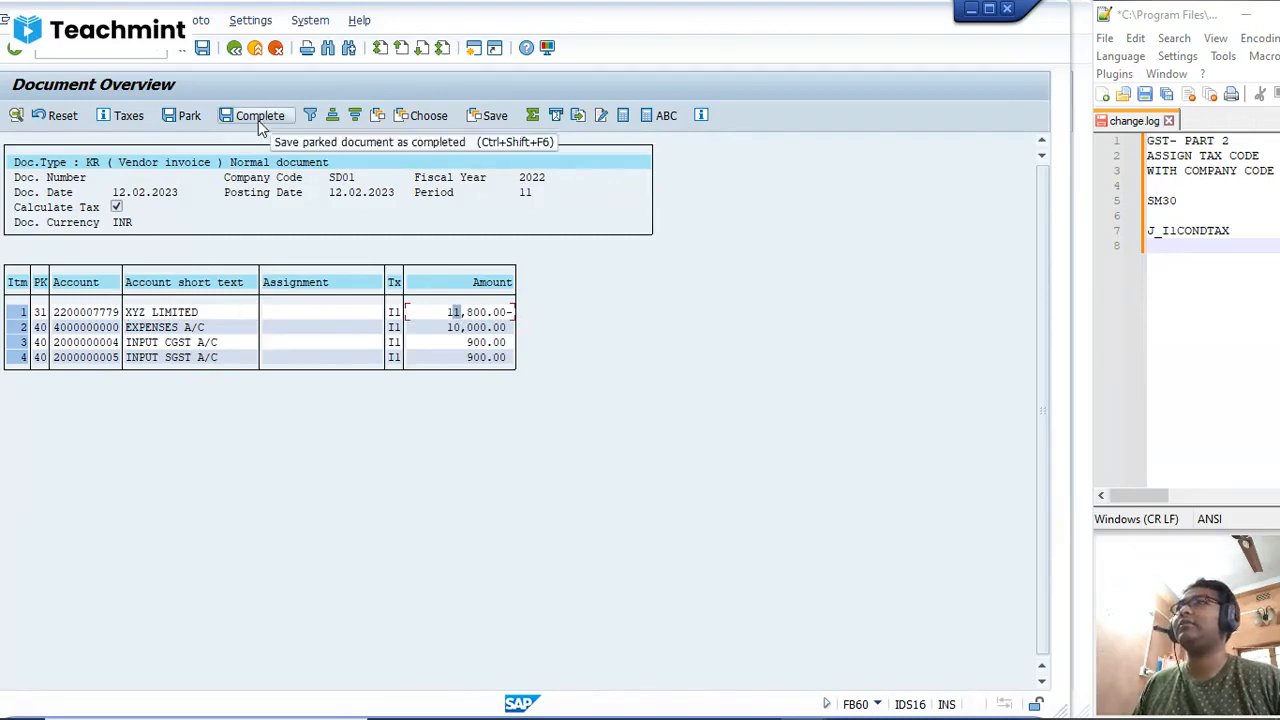
# Step: Post the simulated vendor invoice and display the posted document
pyautogui.click(204, 55)
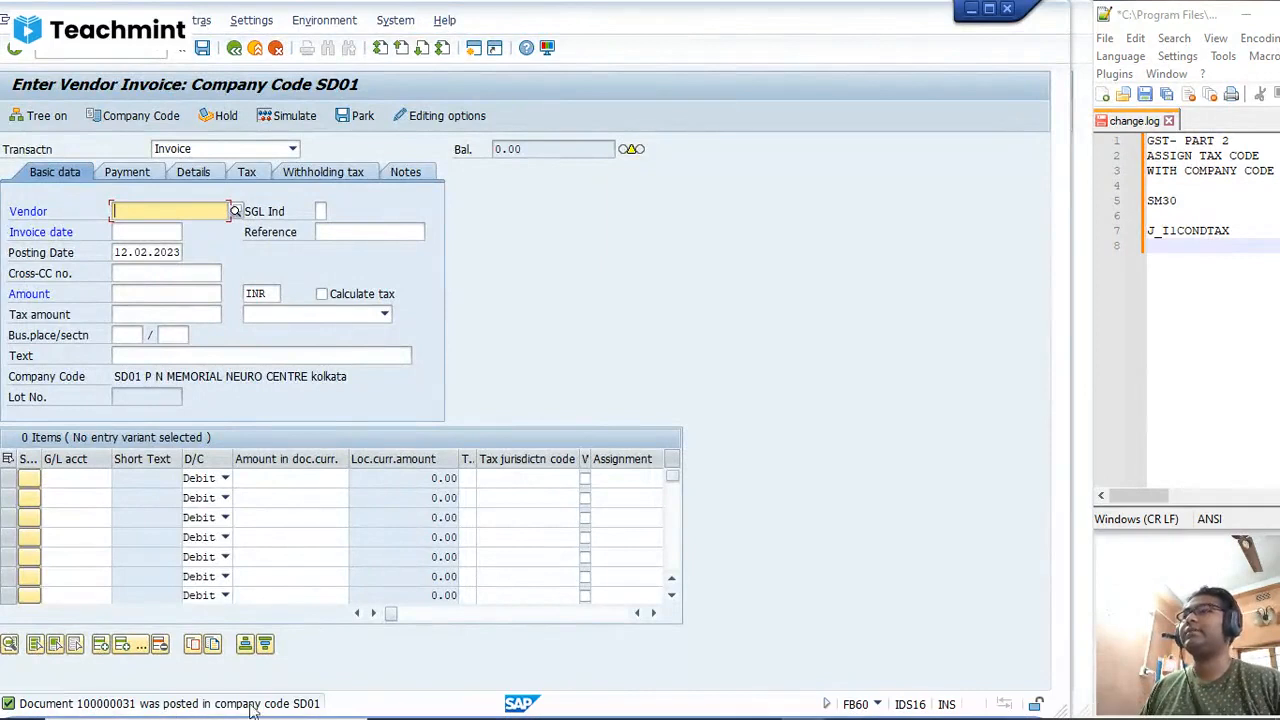
pyautogui.click(30, 20)
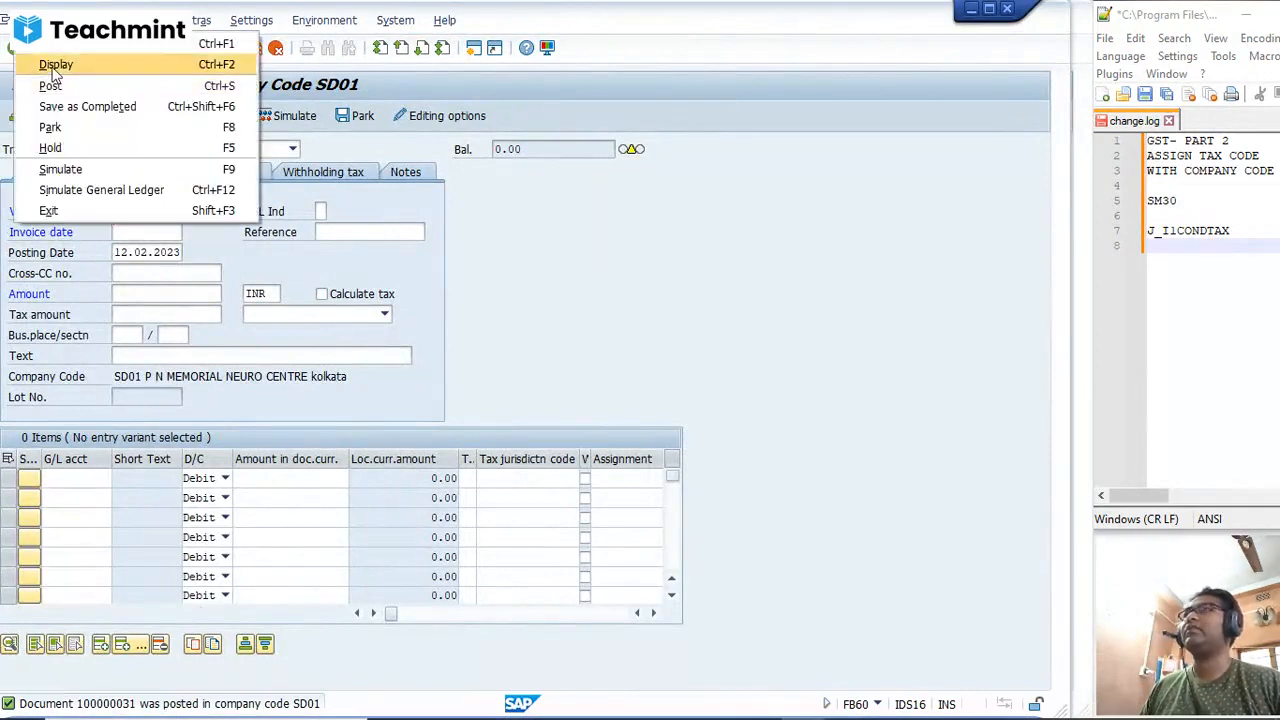
pyautogui.click(55, 70)
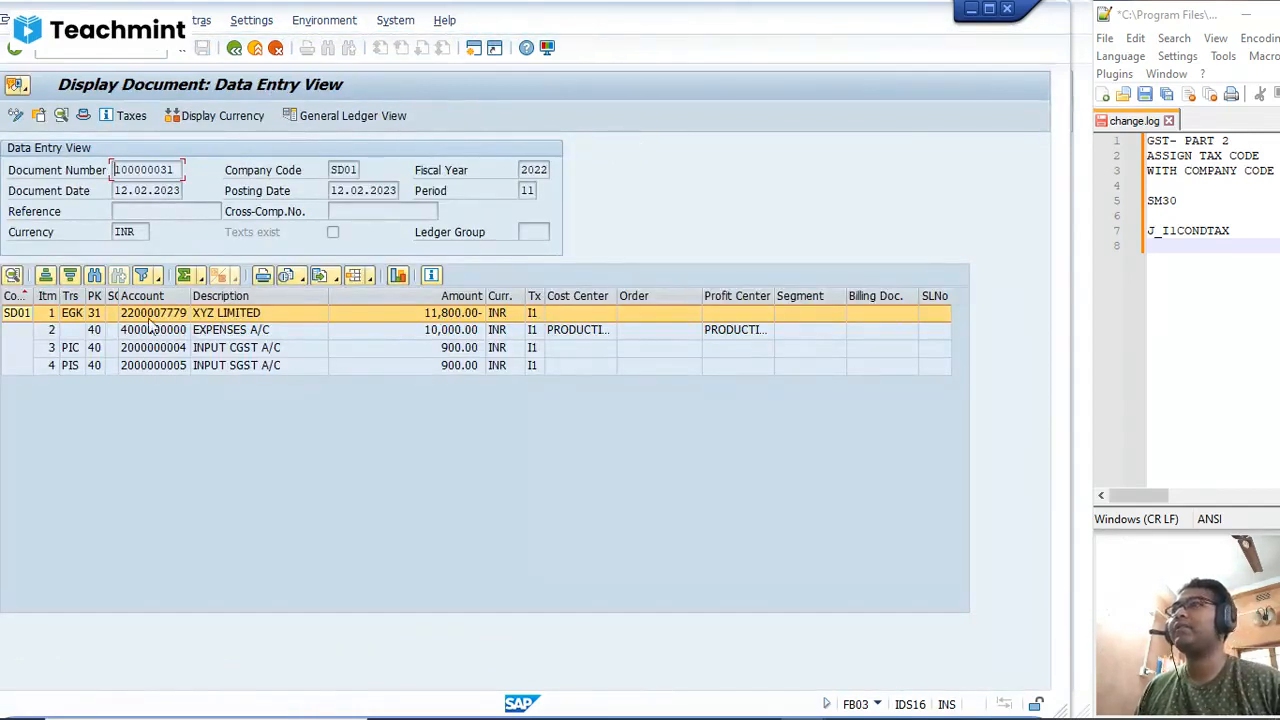
# Step: Examine the posted document's vendor, expense, input CGST and input SGST lines and their amounts
pyautogui.click(234, 331)
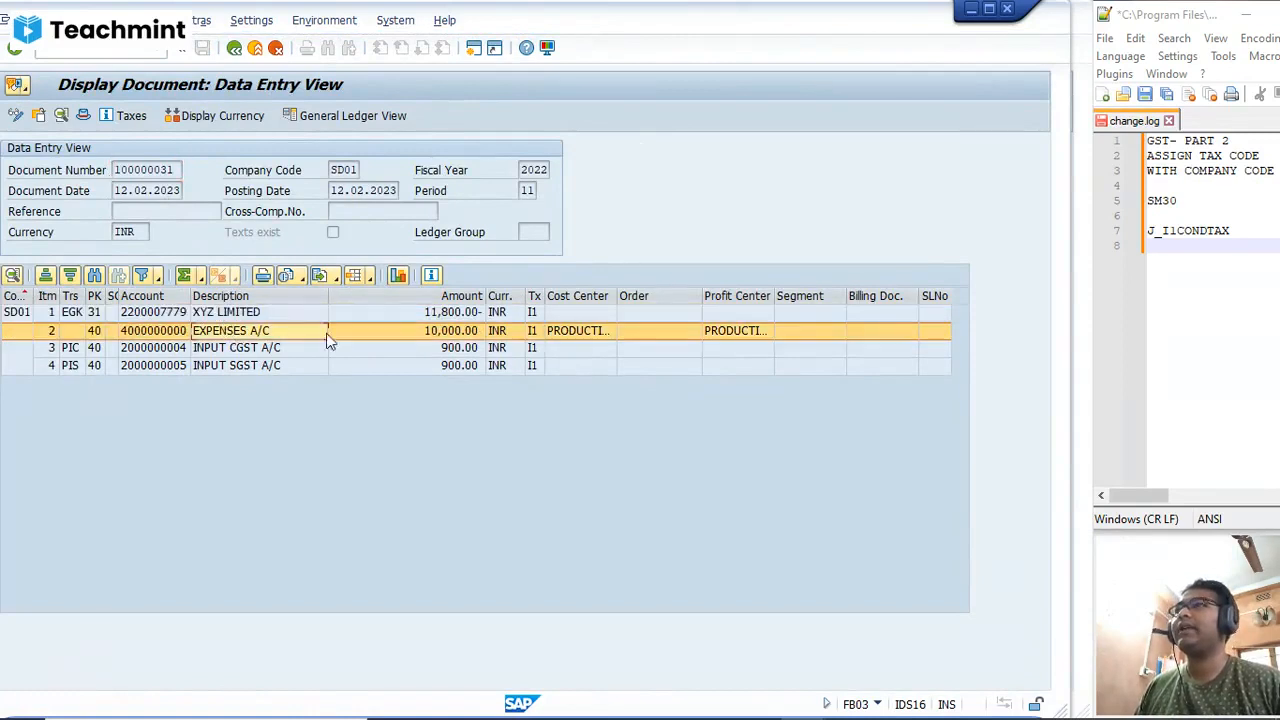
pyautogui.click(196, 350)
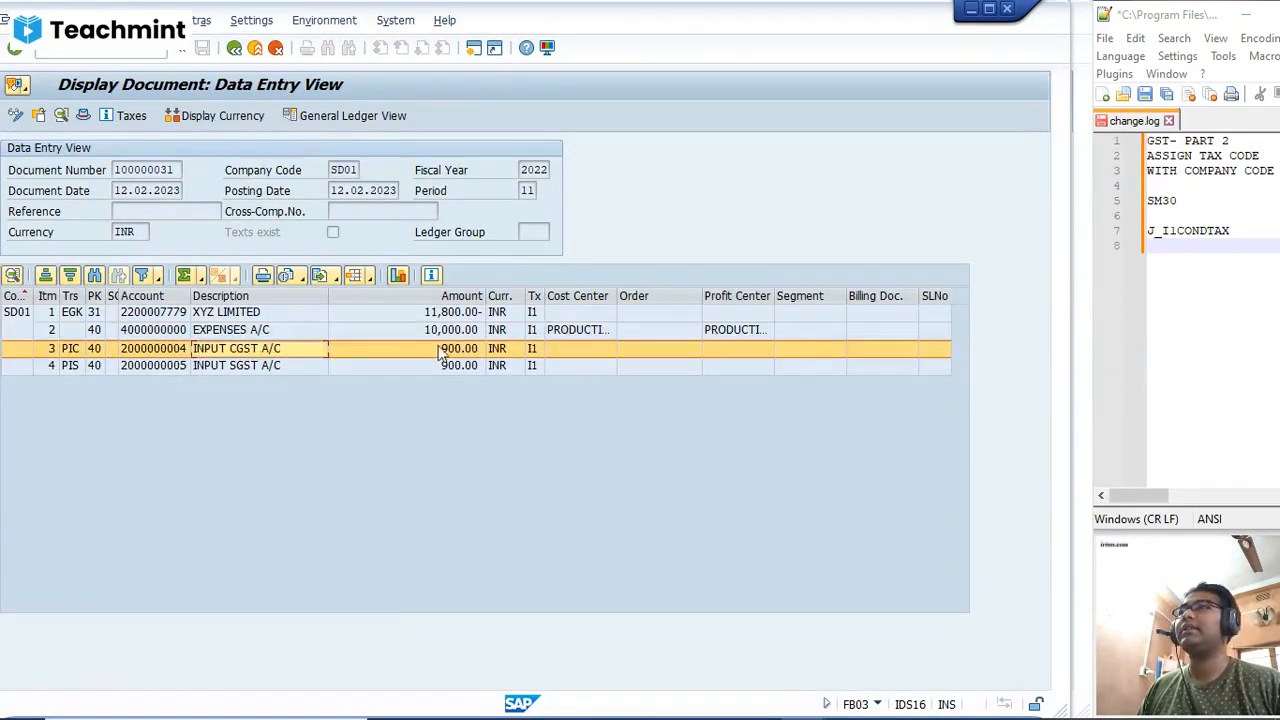
pyautogui.click(452, 348)
pyautogui.click(219, 368)
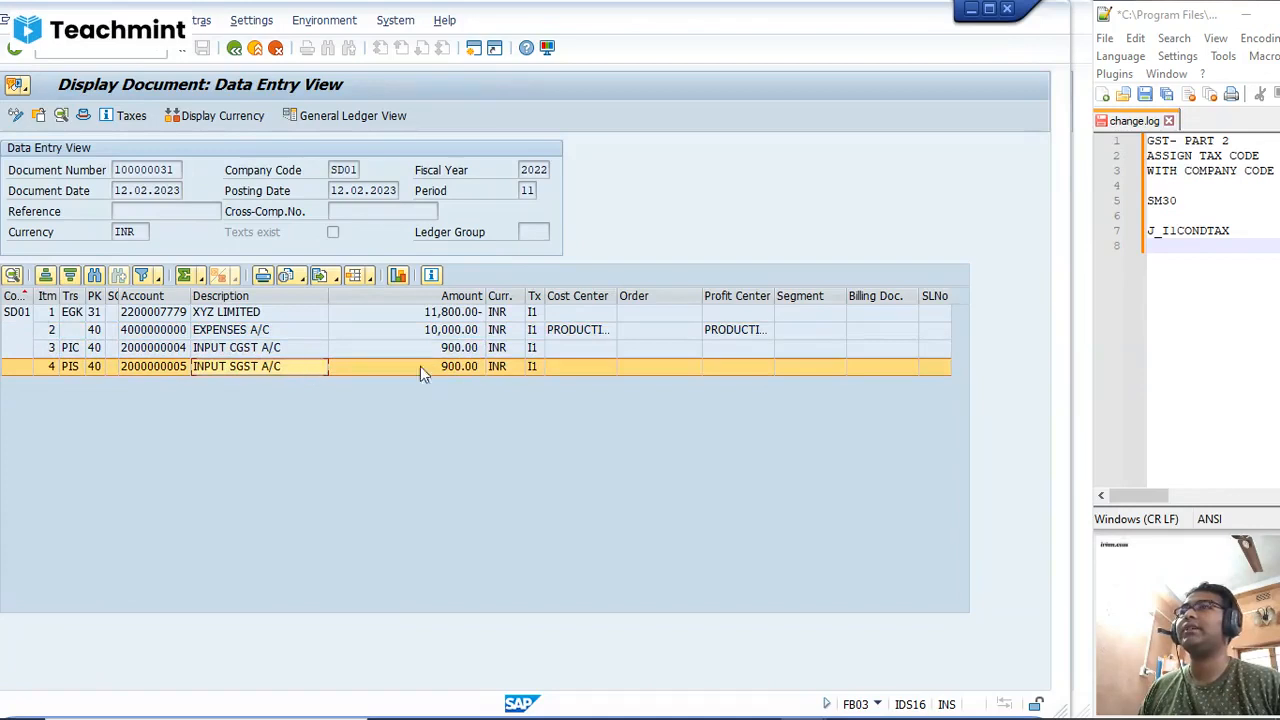
pyautogui.click(205, 314)
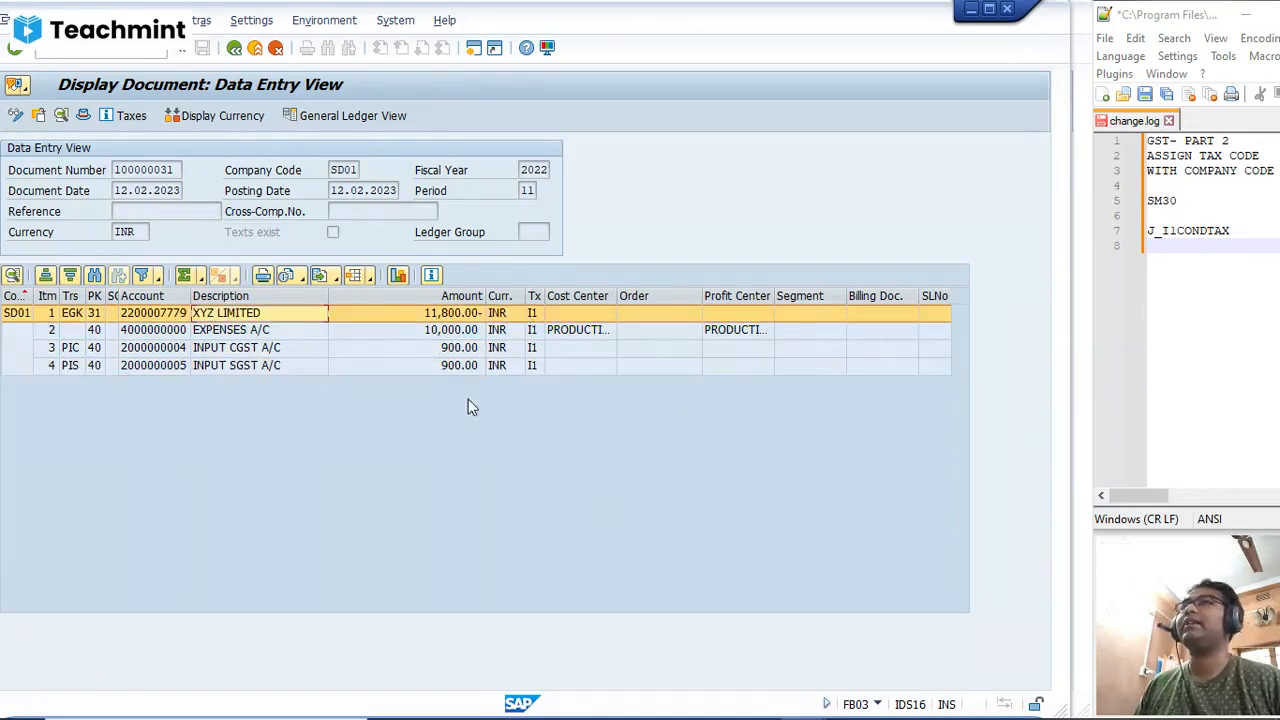
# Step: Compare the profit center assignments of the vendor, expense, CGST and SGST lines in the document's data entry view
pyautogui.click(738, 330)
pyautogui.click(732, 368)
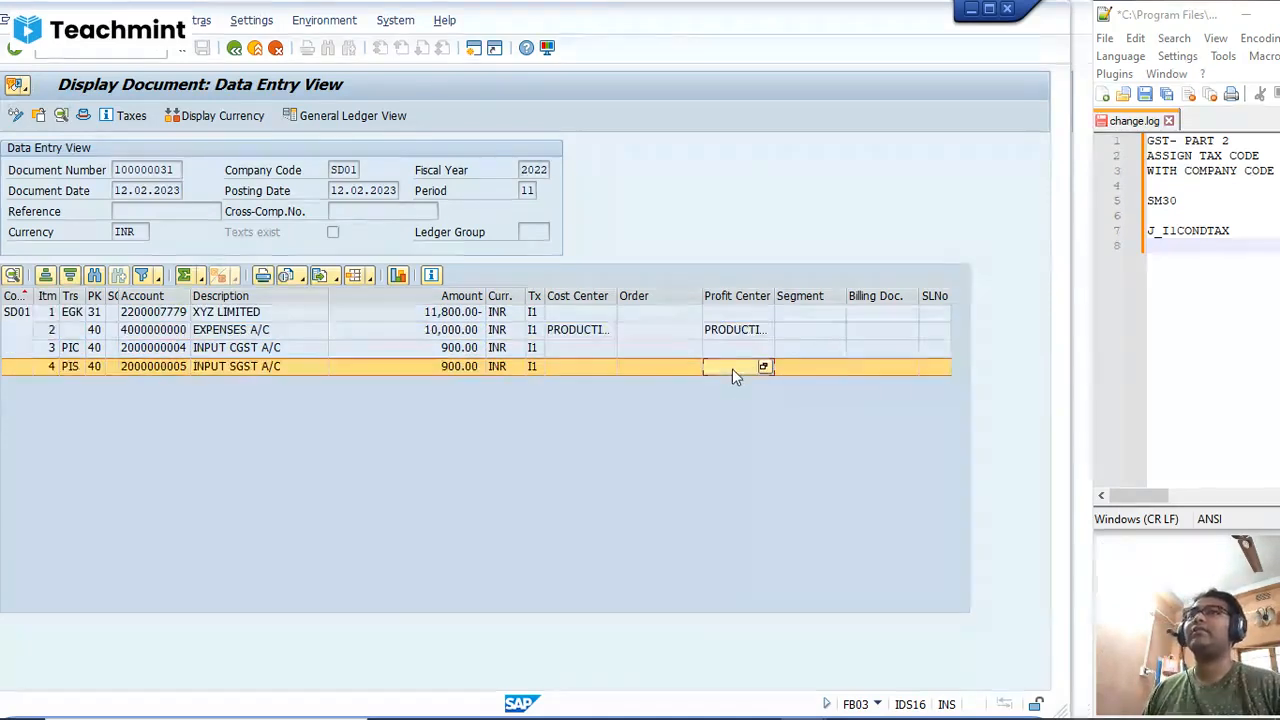
pyautogui.click(736, 314)
pyautogui.click(738, 347)
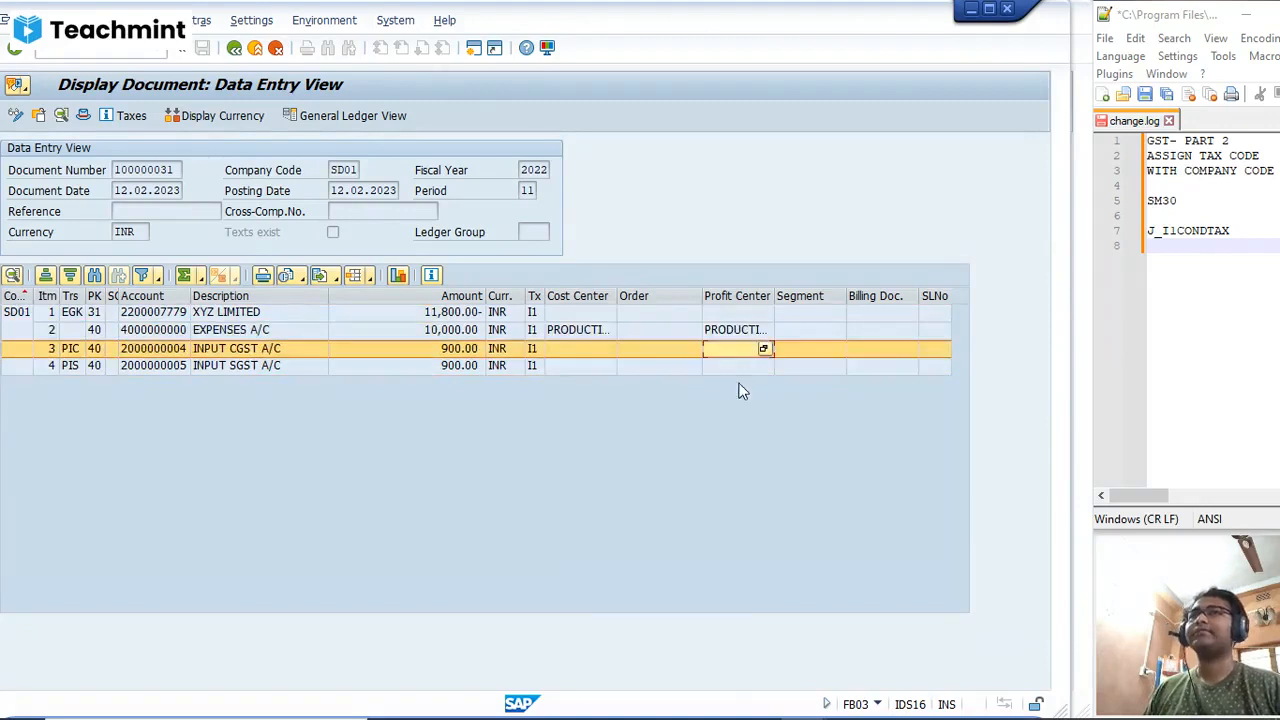
pyautogui.click(735, 367)
pyautogui.click(733, 315)
pyautogui.click(733, 367)
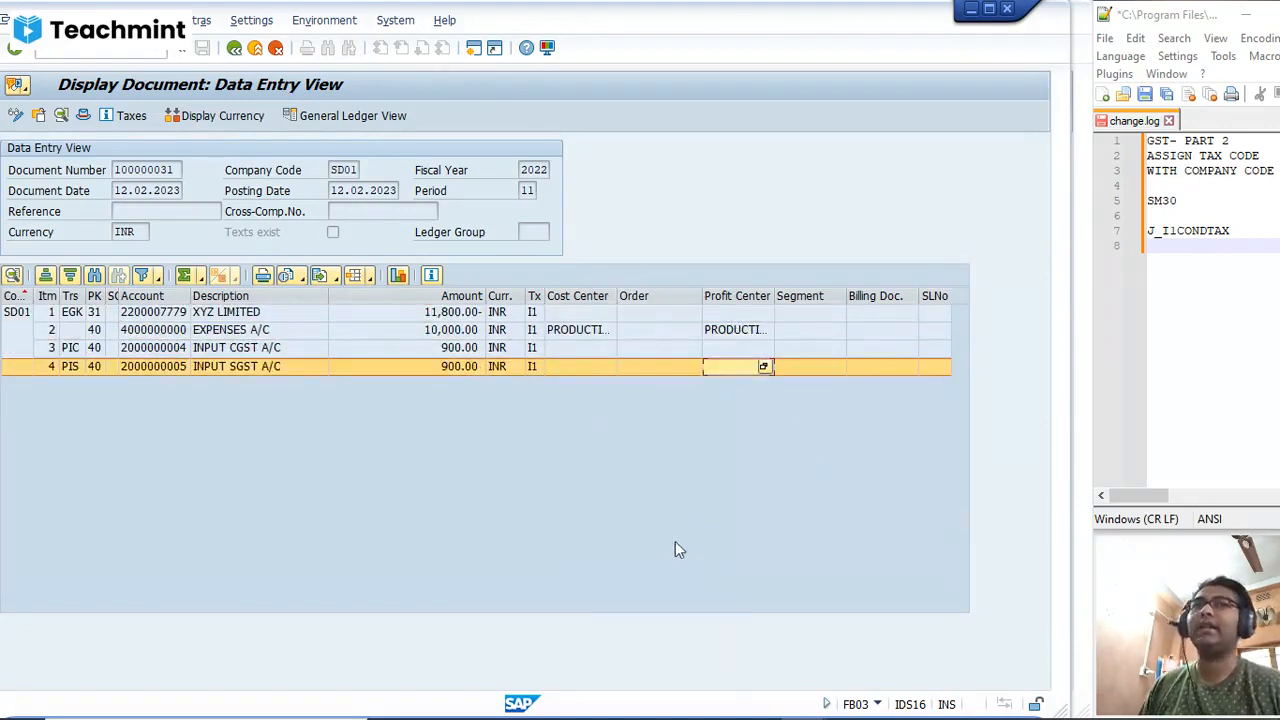
pyautogui.click(744, 349)
pyautogui.click(692, 332)
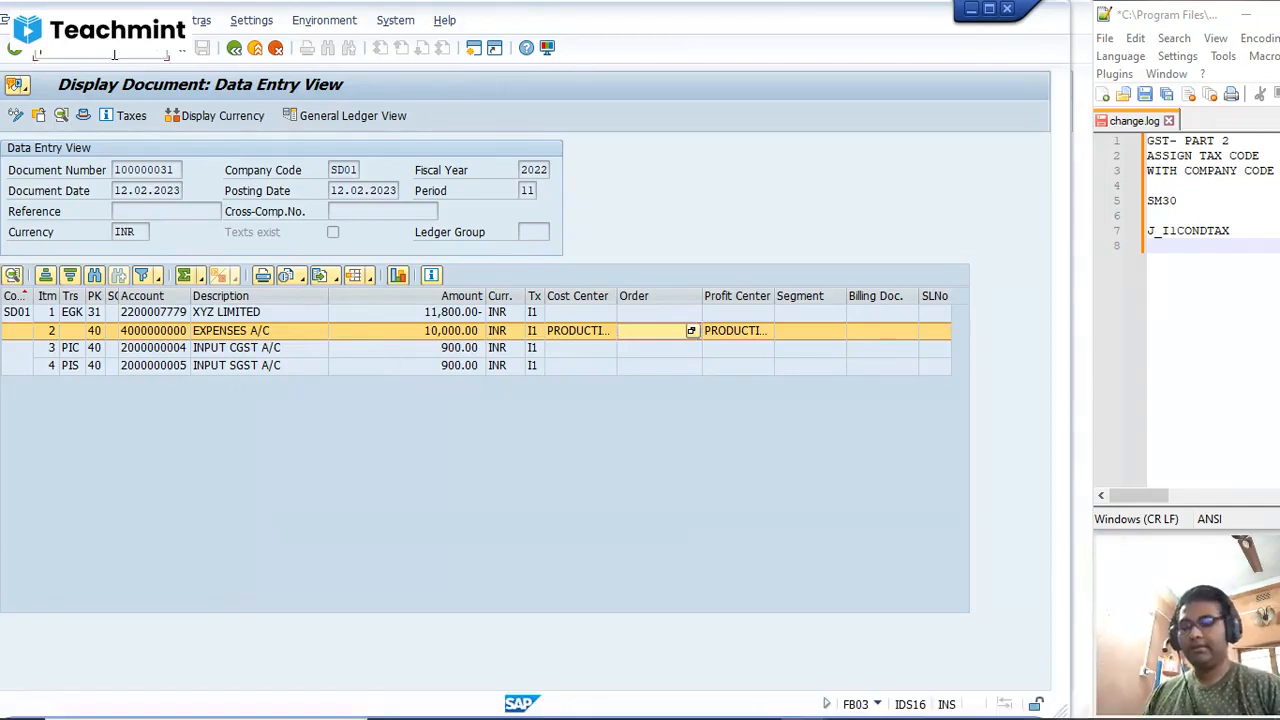
# Step: Leave the document, return to FB60 and display the last posted invoice in its general ledger view
pyautogui.press('Return')
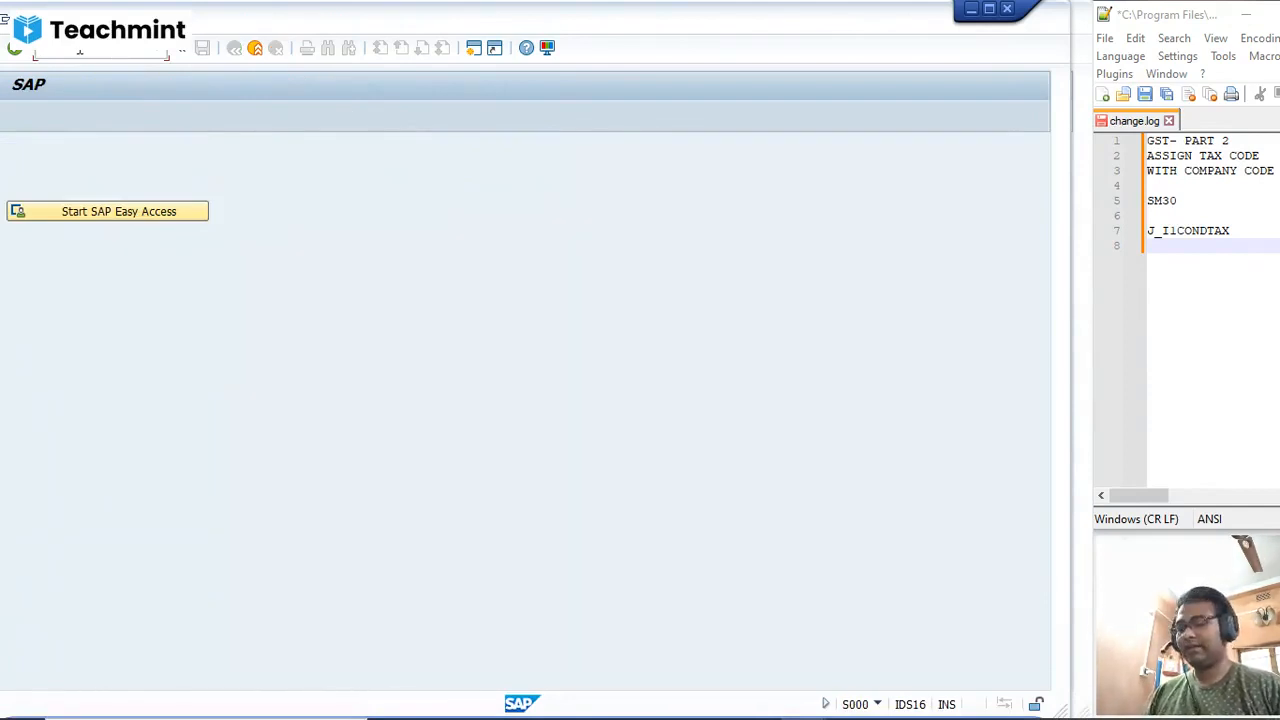
pyautogui.write('s')
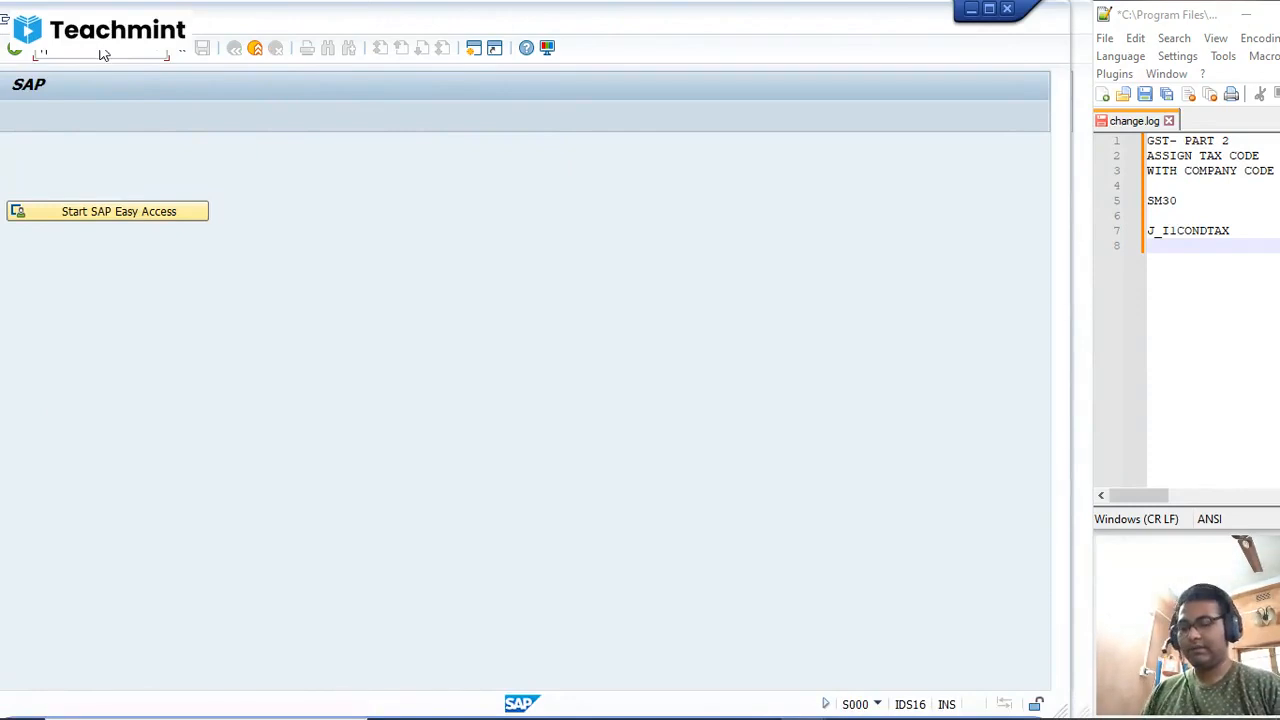
pyautogui.write('m')
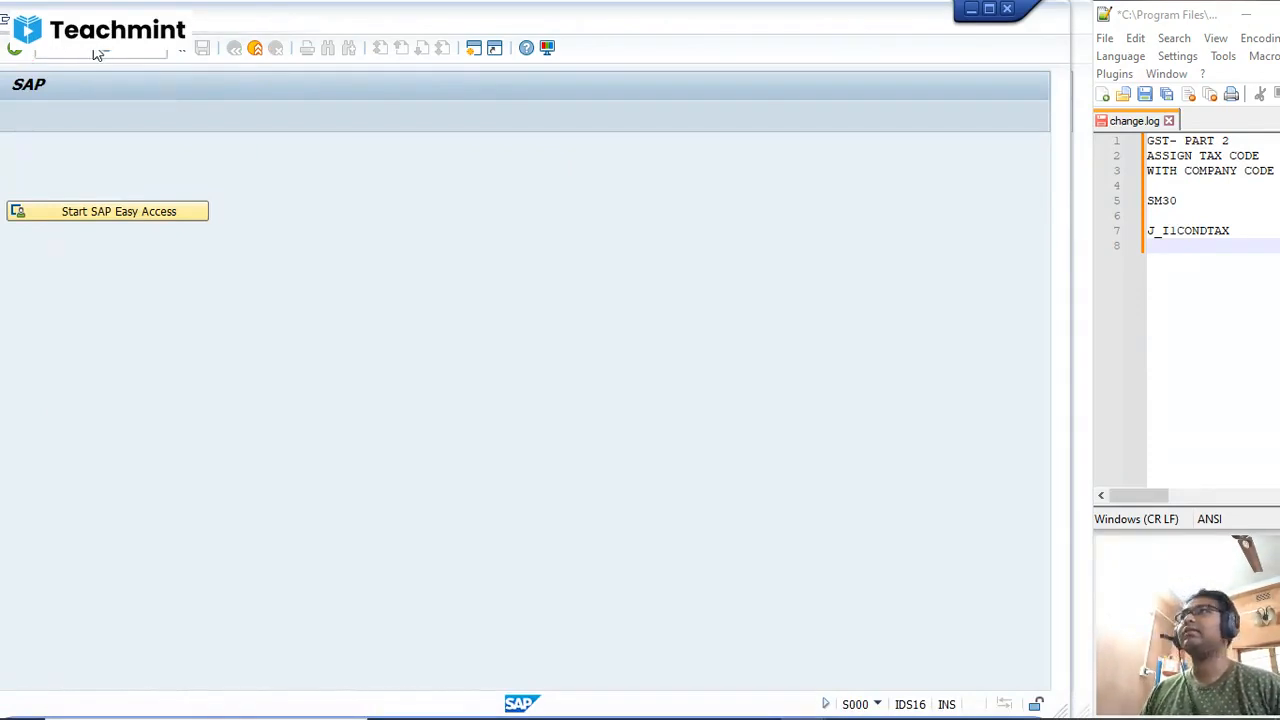
pyautogui.press('Return')
pyautogui.click(48, 21)
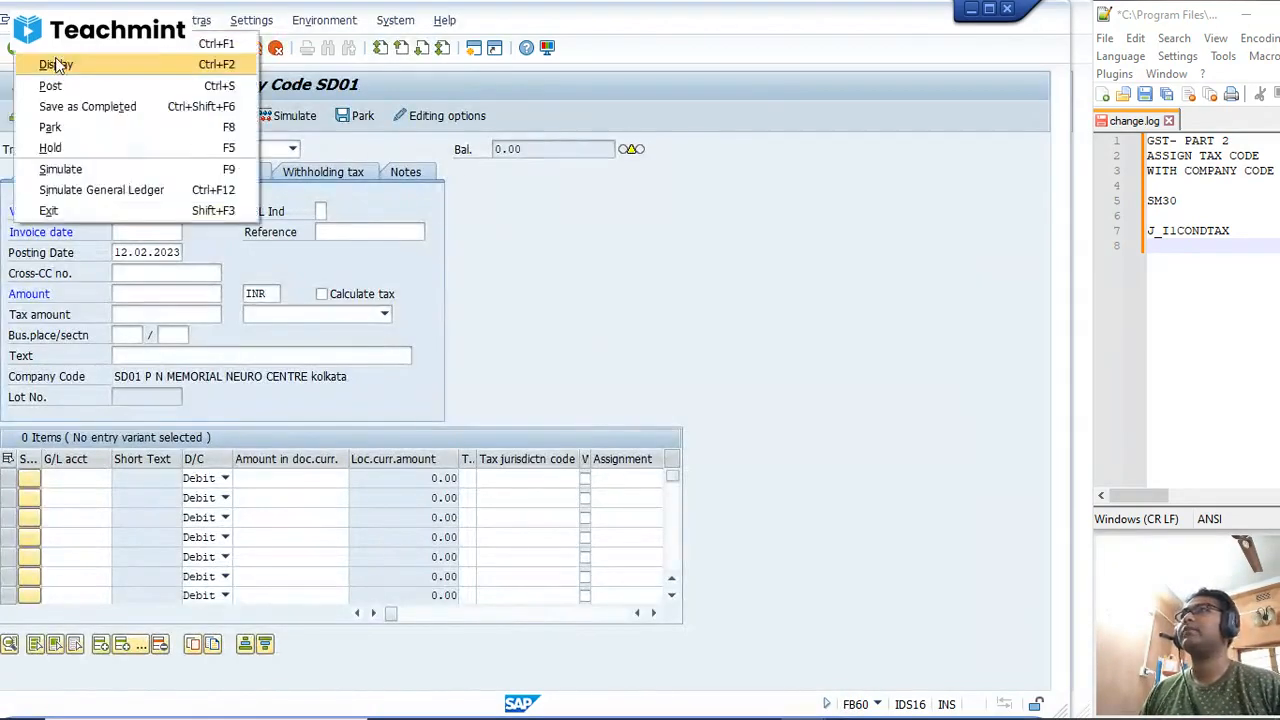
pyautogui.click(57, 66)
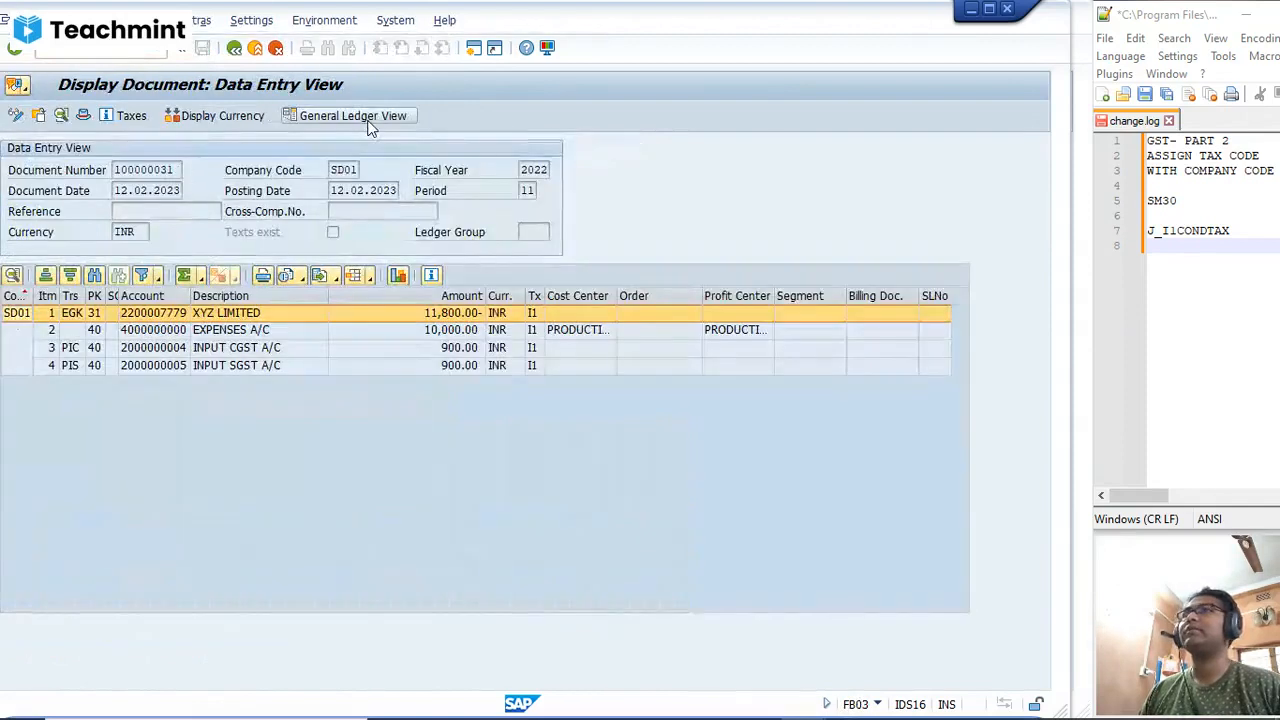
pyautogui.click(370, 121)
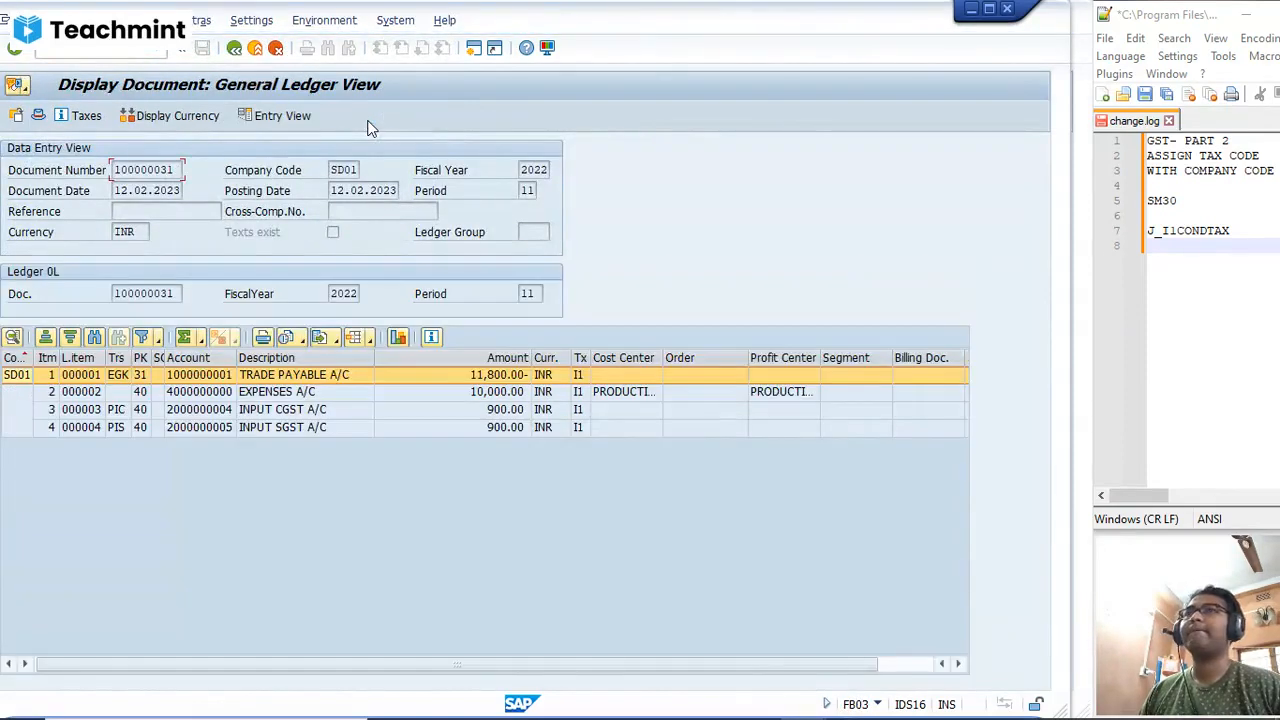
# Step: Go to transaction SPRO and display the SAP Customizing Implementation Guide
pyautogui.click(120, 56)
pyautogui.write('/NSPRO')
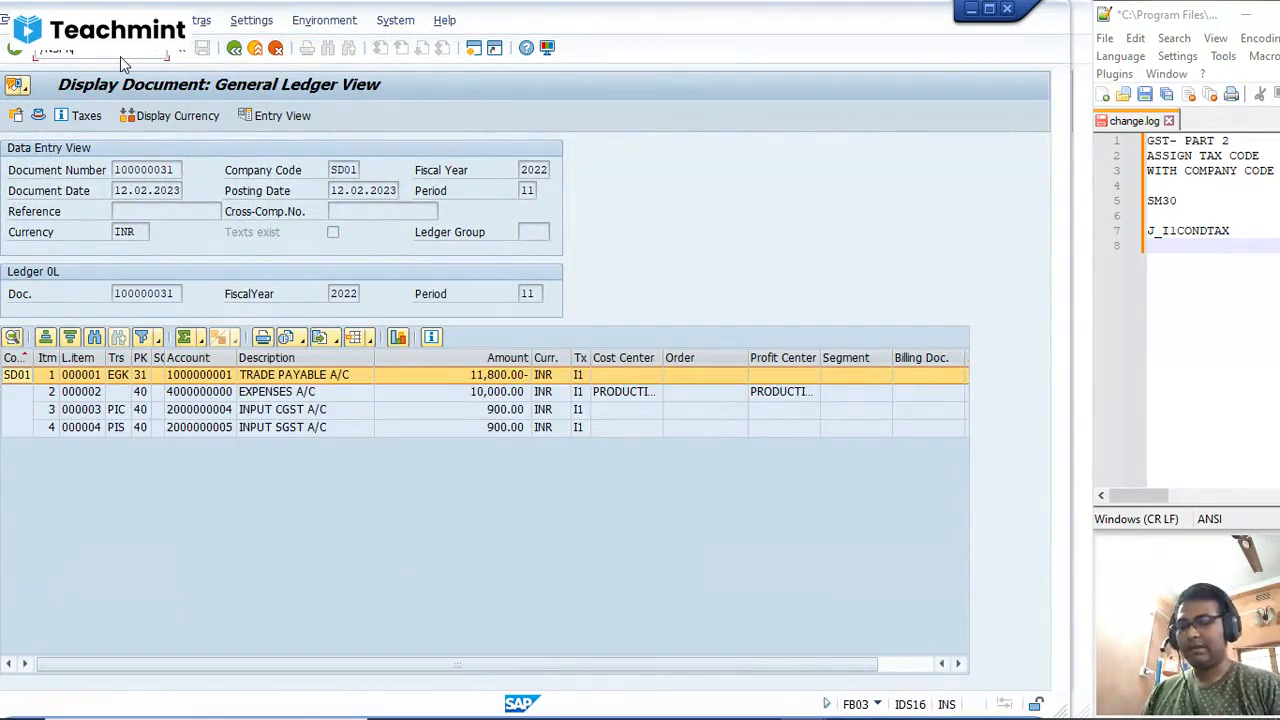
pyautogui.press('Return')
pyautogui.click(84, 117)
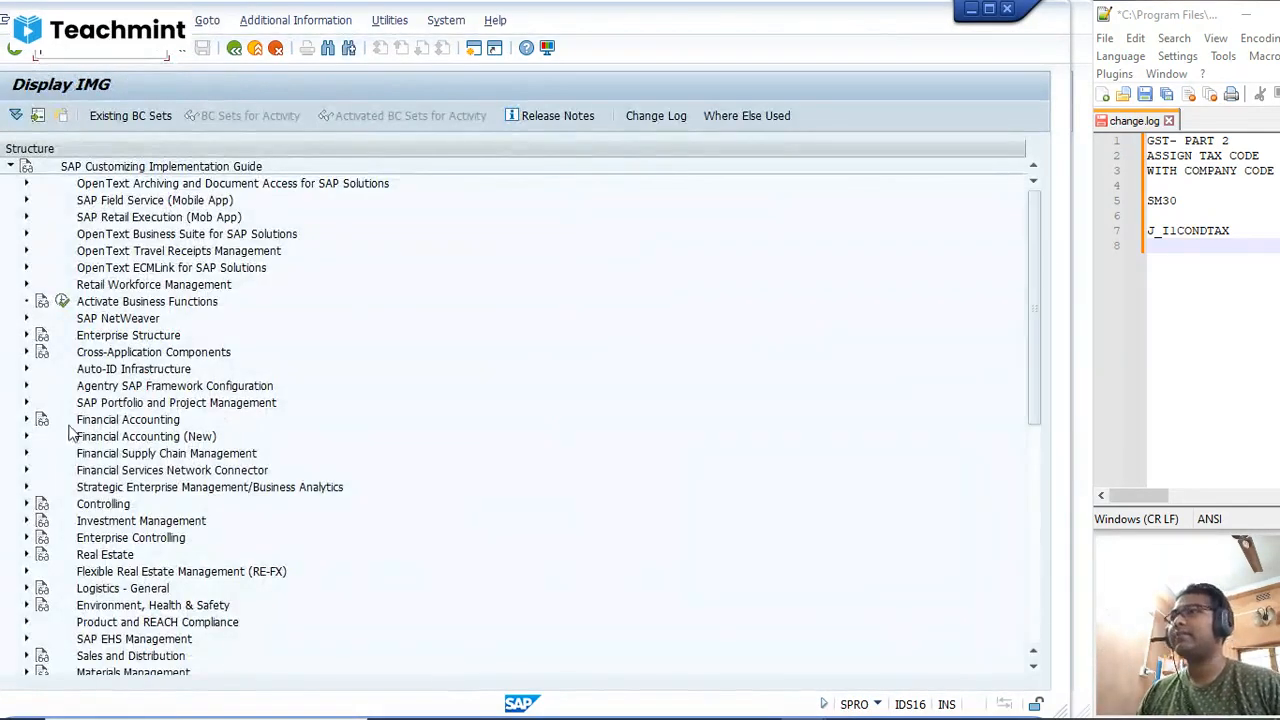
# Step: Expand Financial Accounting (New), Financial Accounting Global Settings (New) and Ledgers to show the activities under Ledger and Fields
pyautogui.click(29, 439)
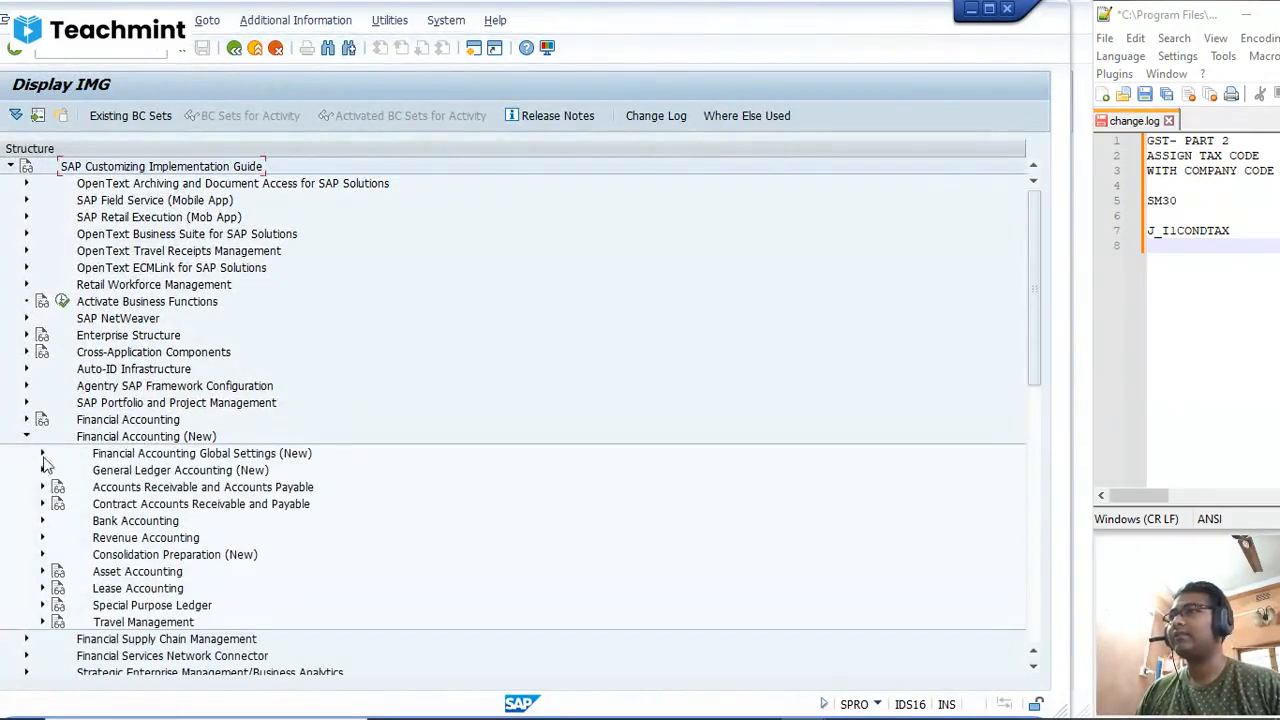
pyautogui.click(41, 455)
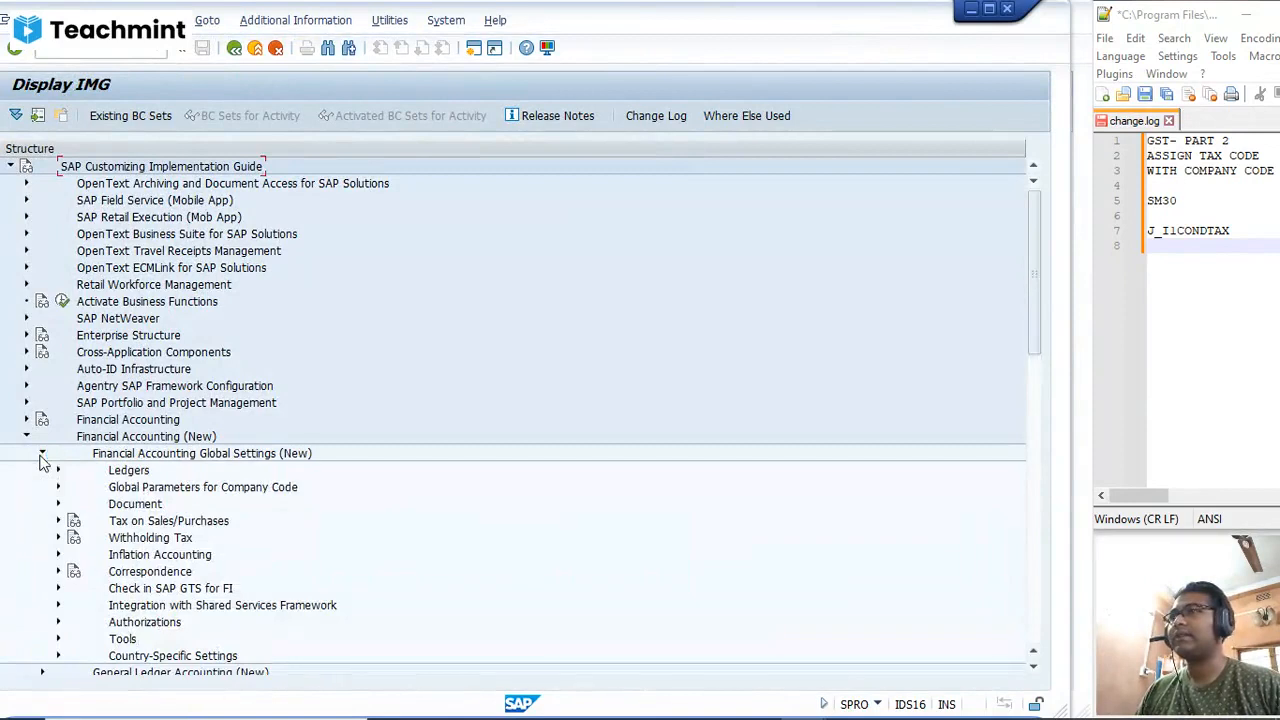
pyautogui.click(58, 471)
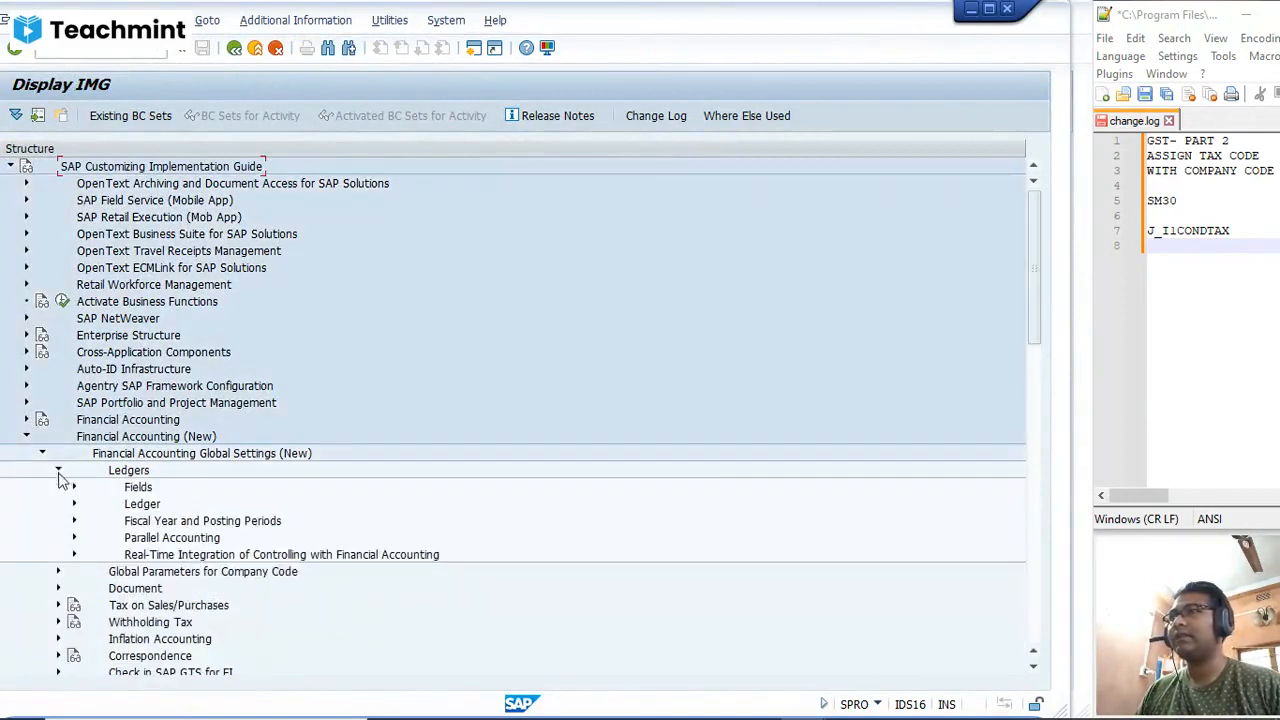
pyautogui.click(73, 504)
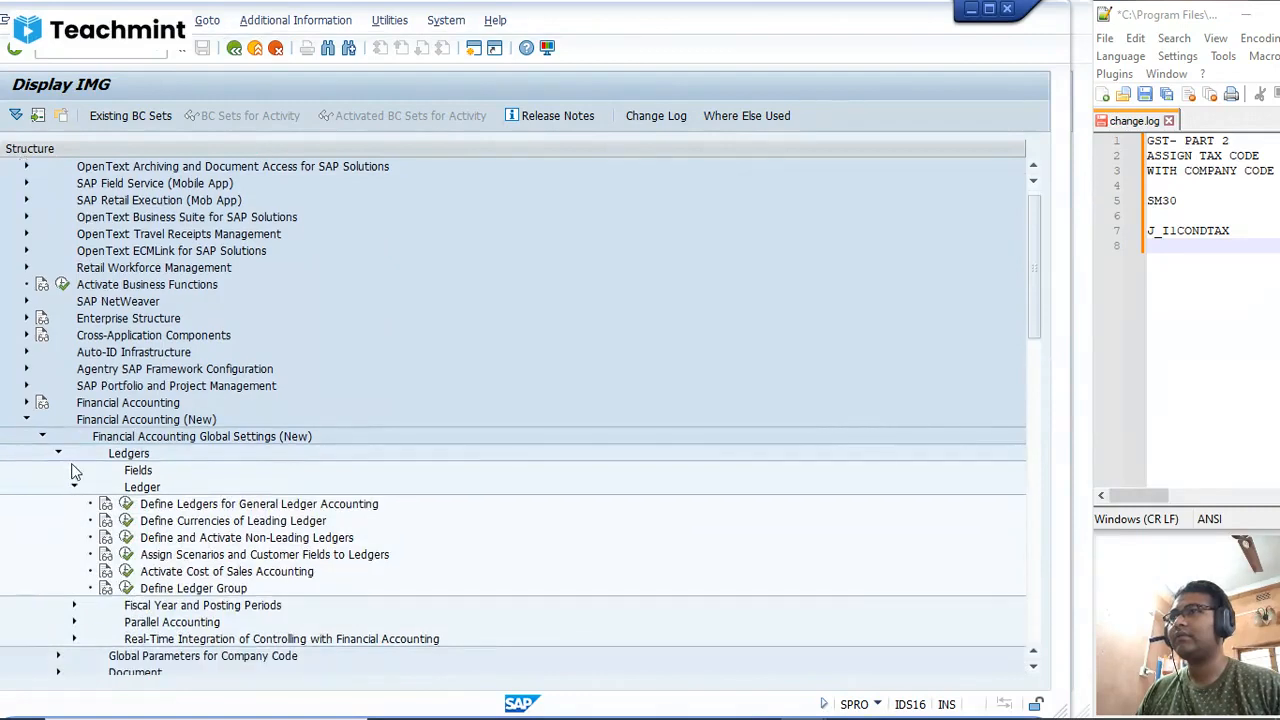
pyautogui.click(75, 472)
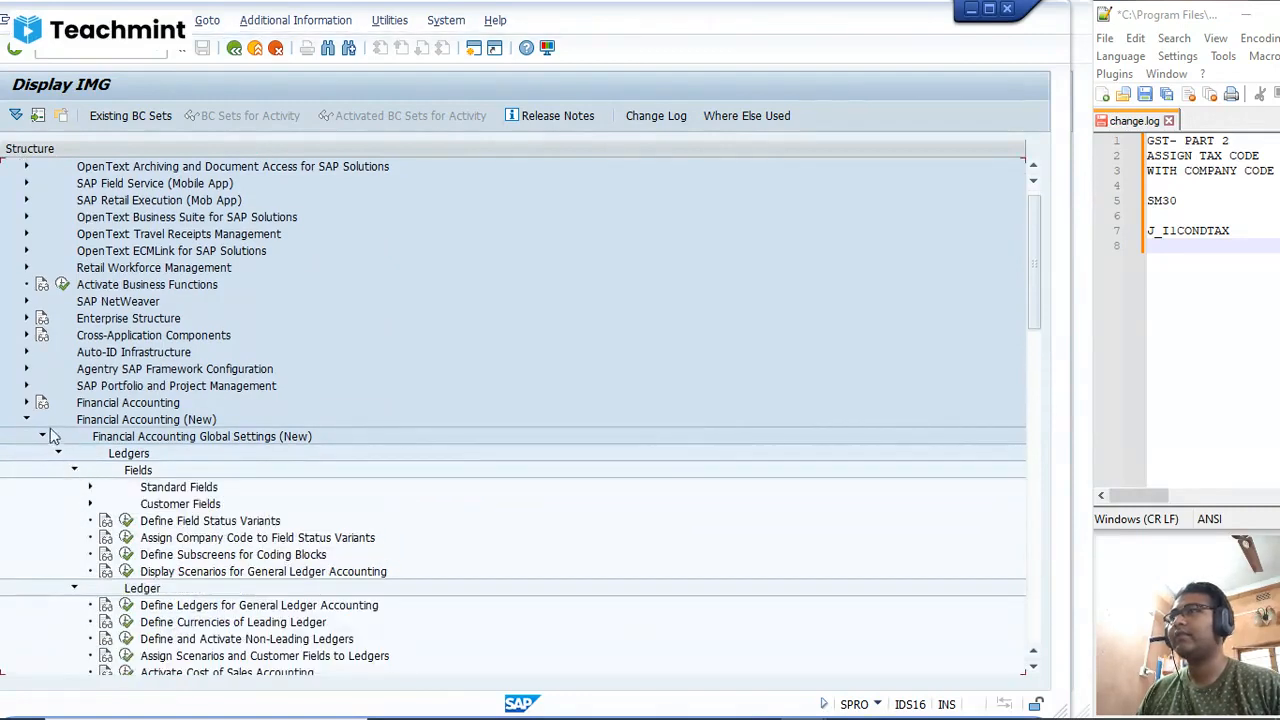
pyautogui.click(27, 403)
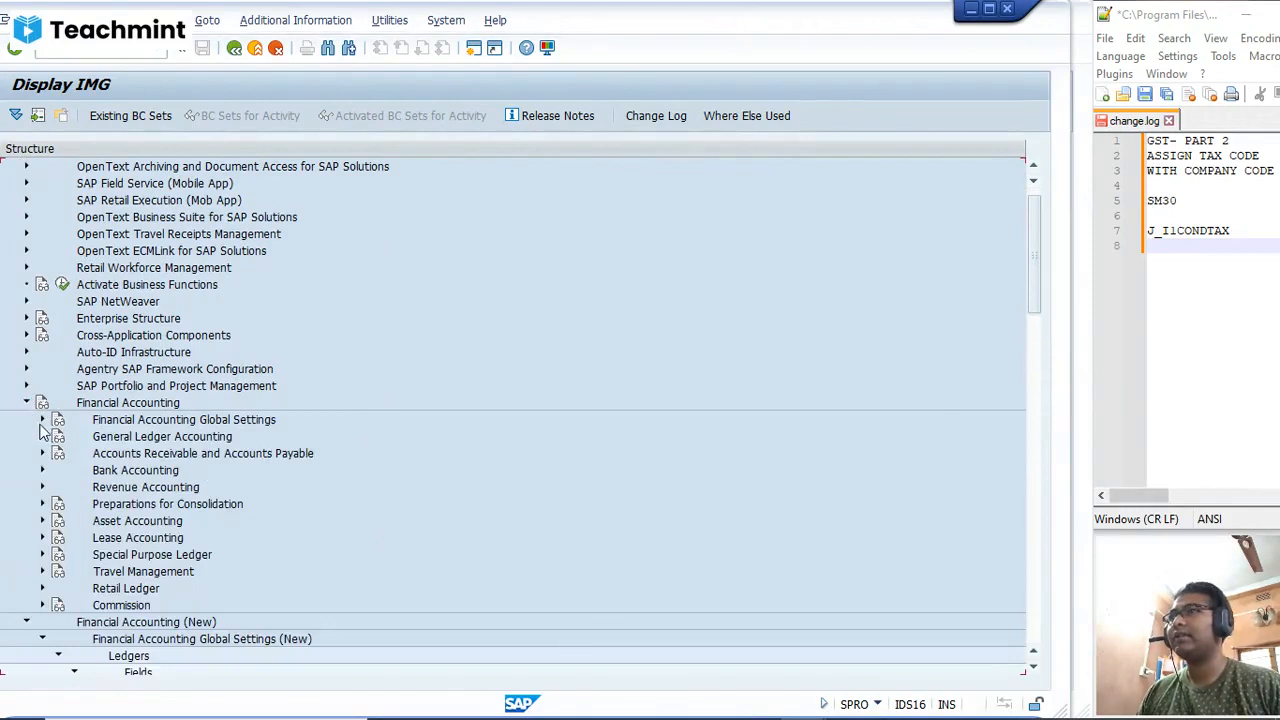
pyautogui.click(42, 437)
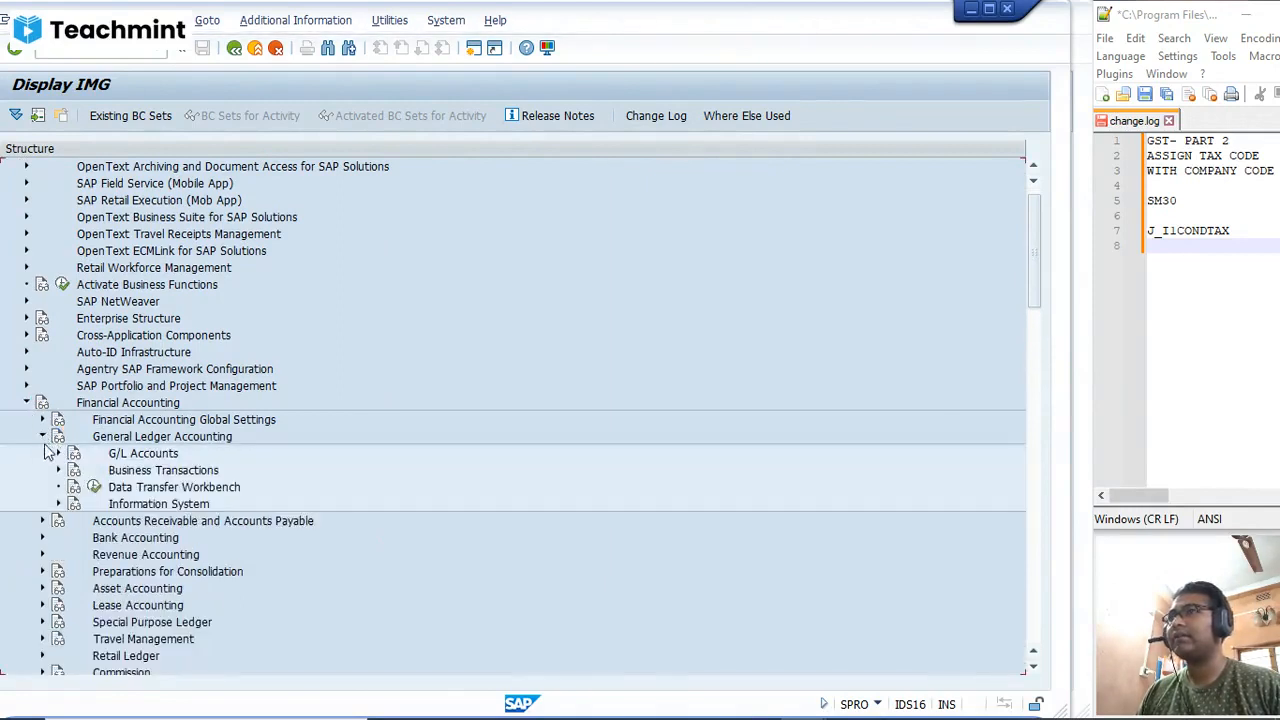
pyautogui.click(42, 437)
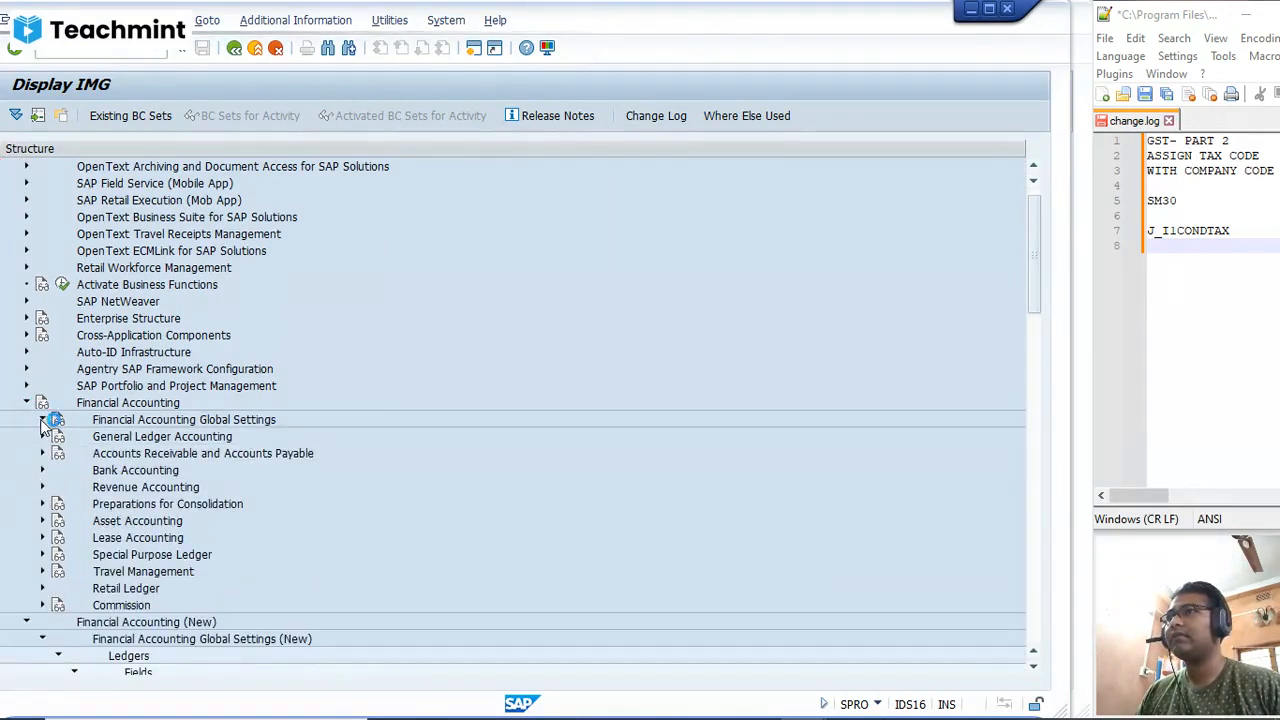
pyautogui.click(42, 422)
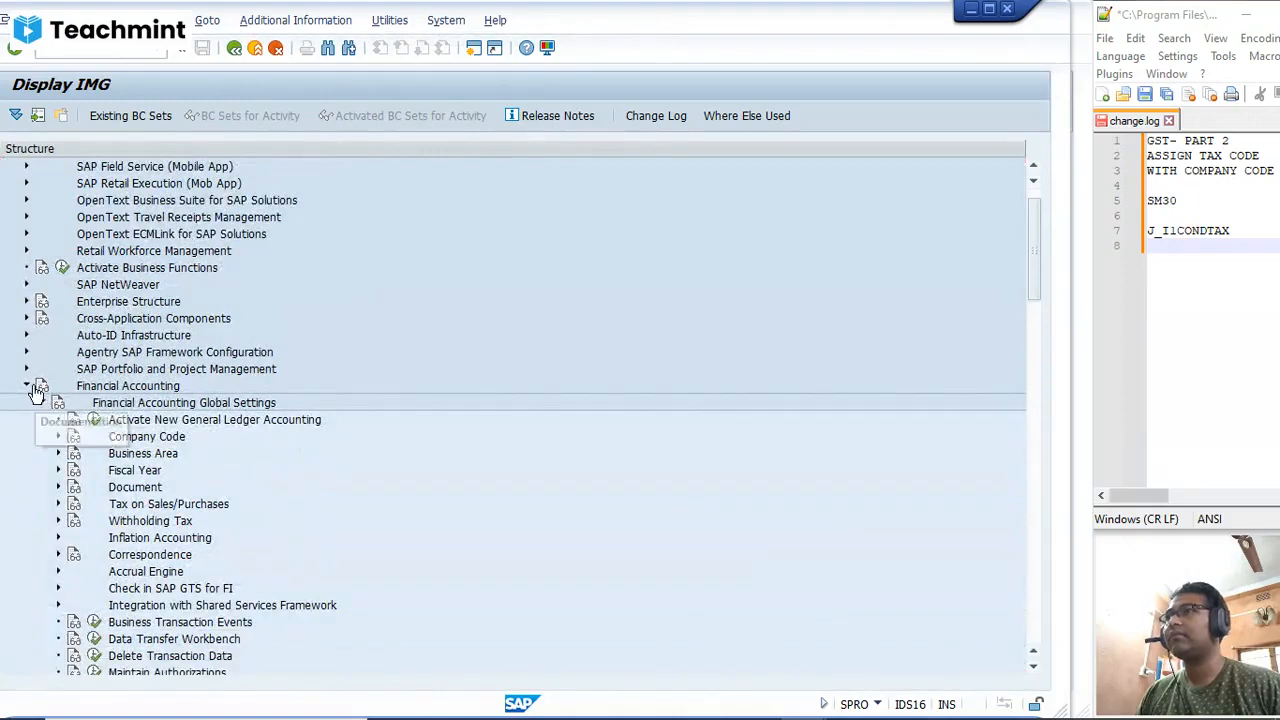
pyautogui.click(42, 386)
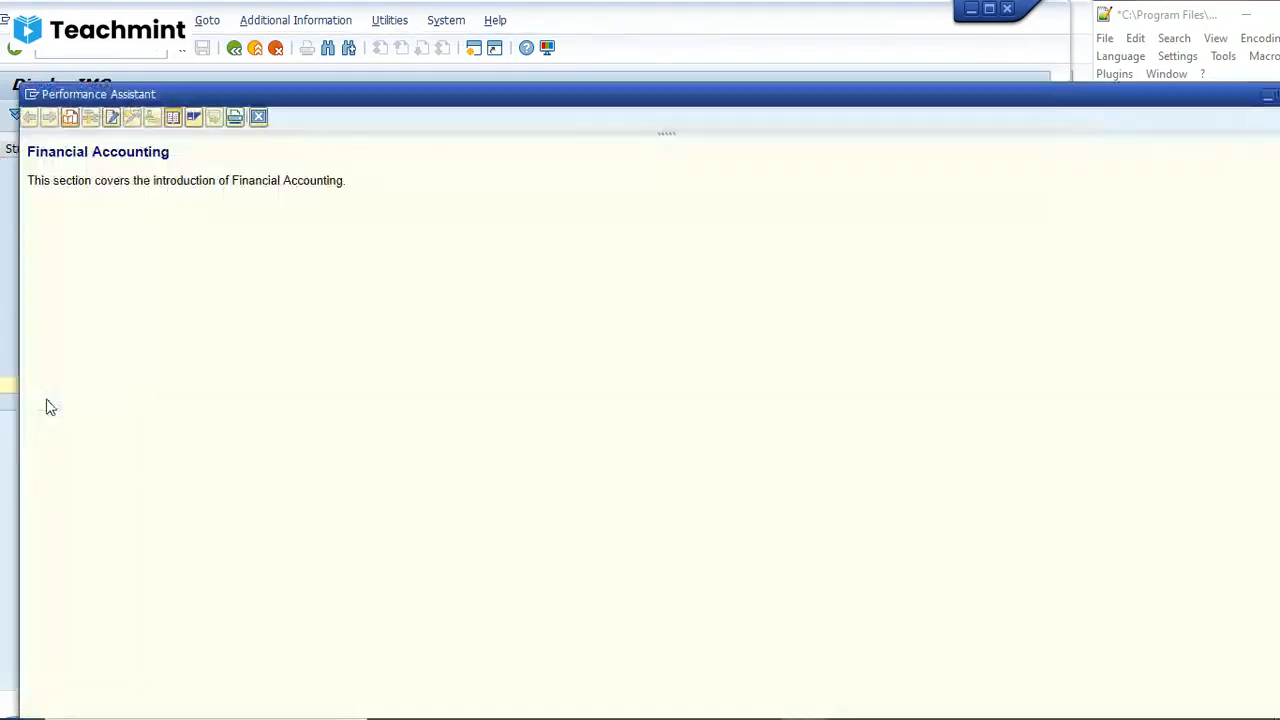
pyautogui.moveTo(1161, 79); pyautogui.dragTo(1055, 108)
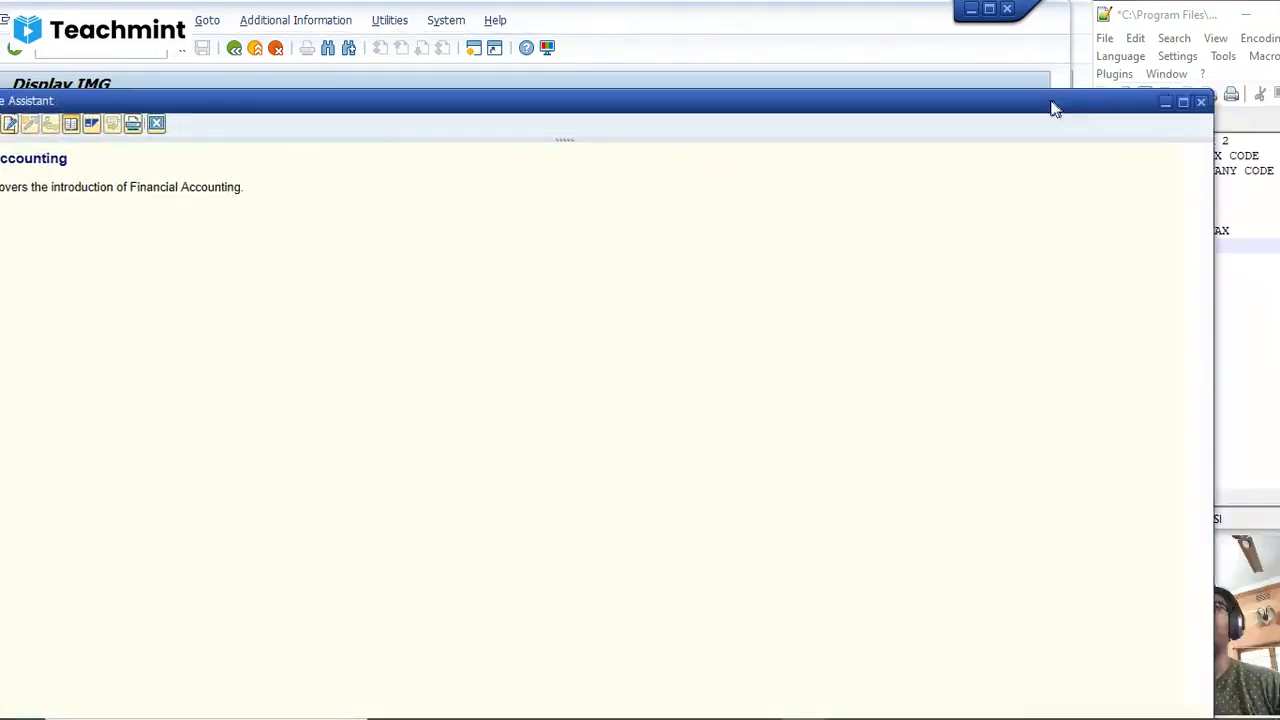
pyautogui.click(1200, 101)
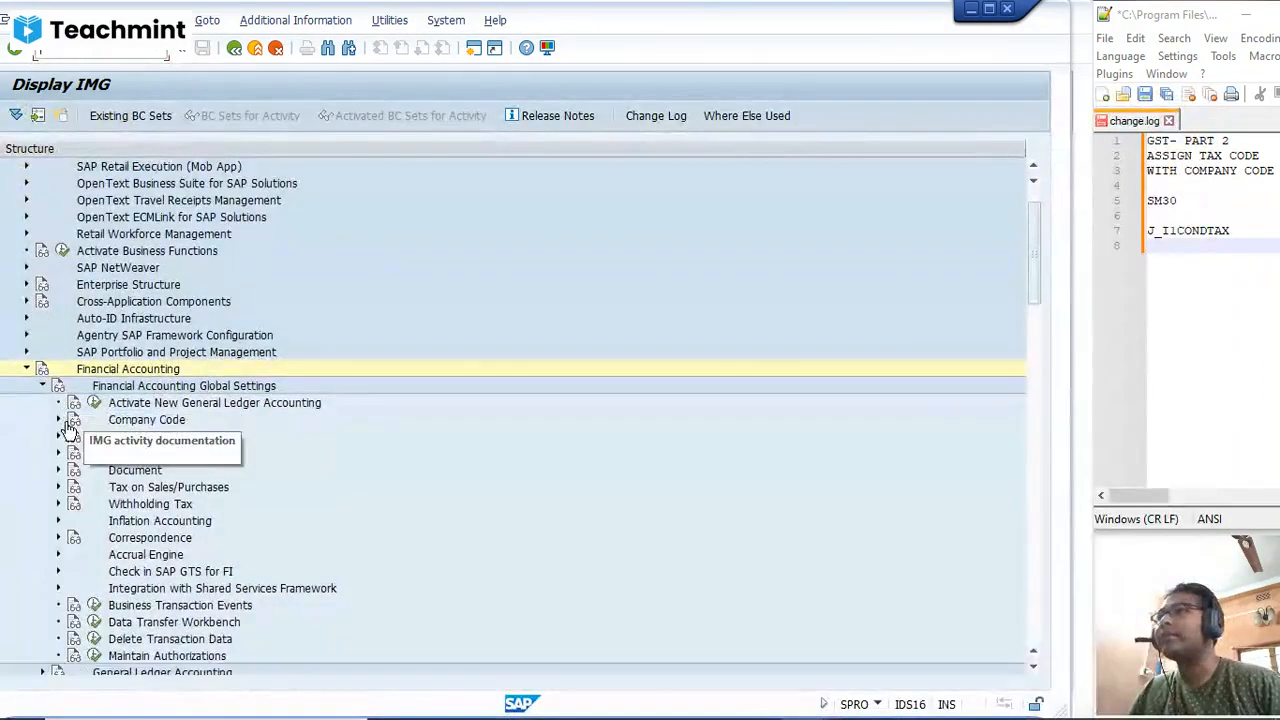
pyautogui.scroll(-2, 68, 430)
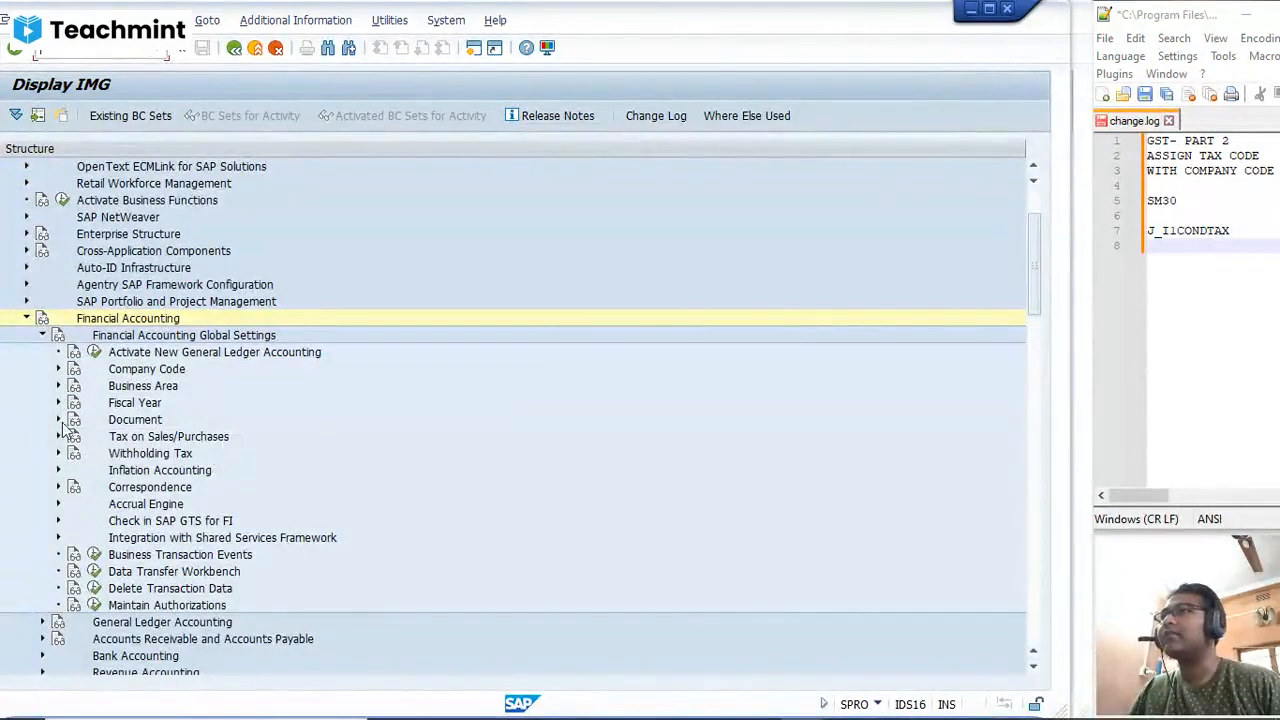
pyautogui.click(58, 420)
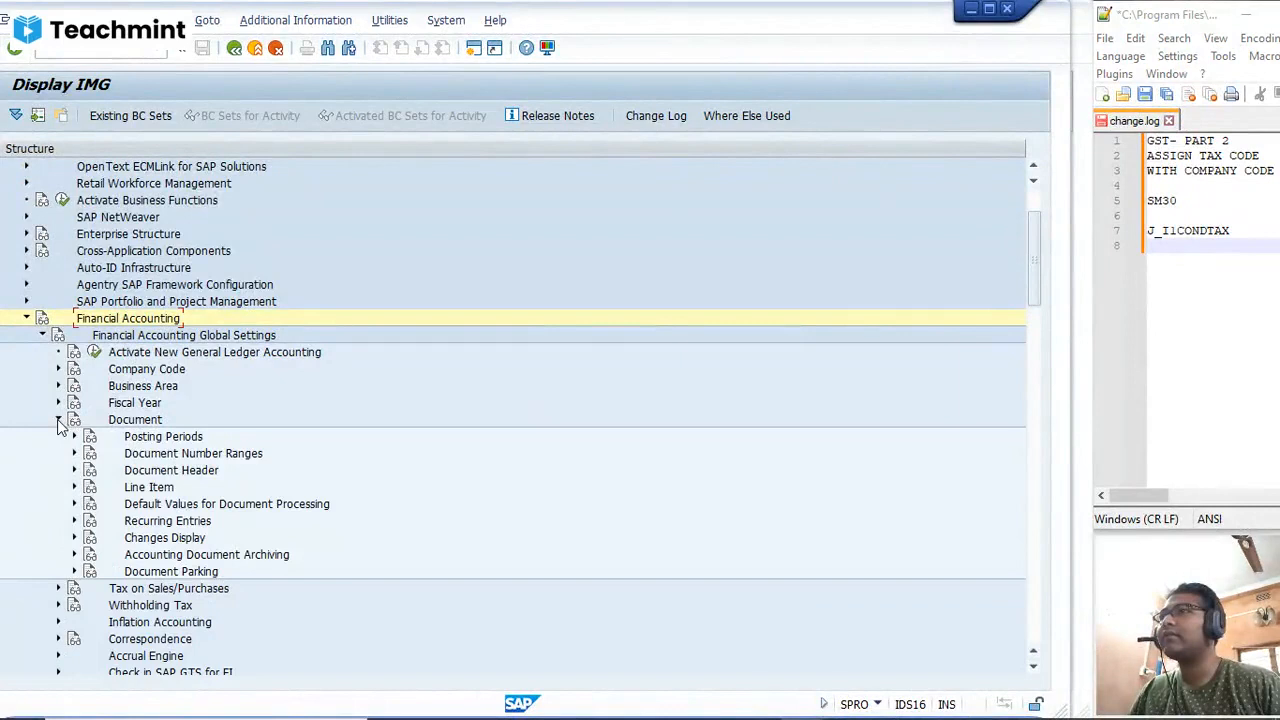
pyautogui.click(58, 420)
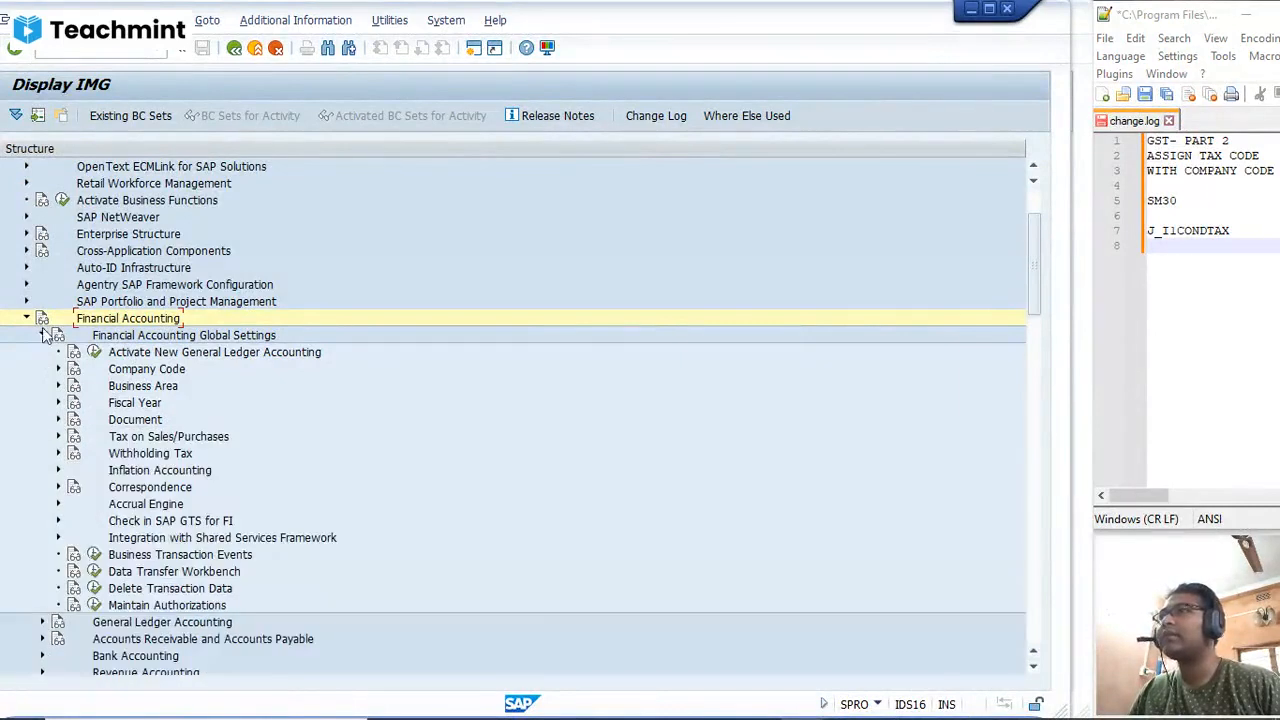
pyautogui.click(42, 335)
pyautogui.click(27, 318)
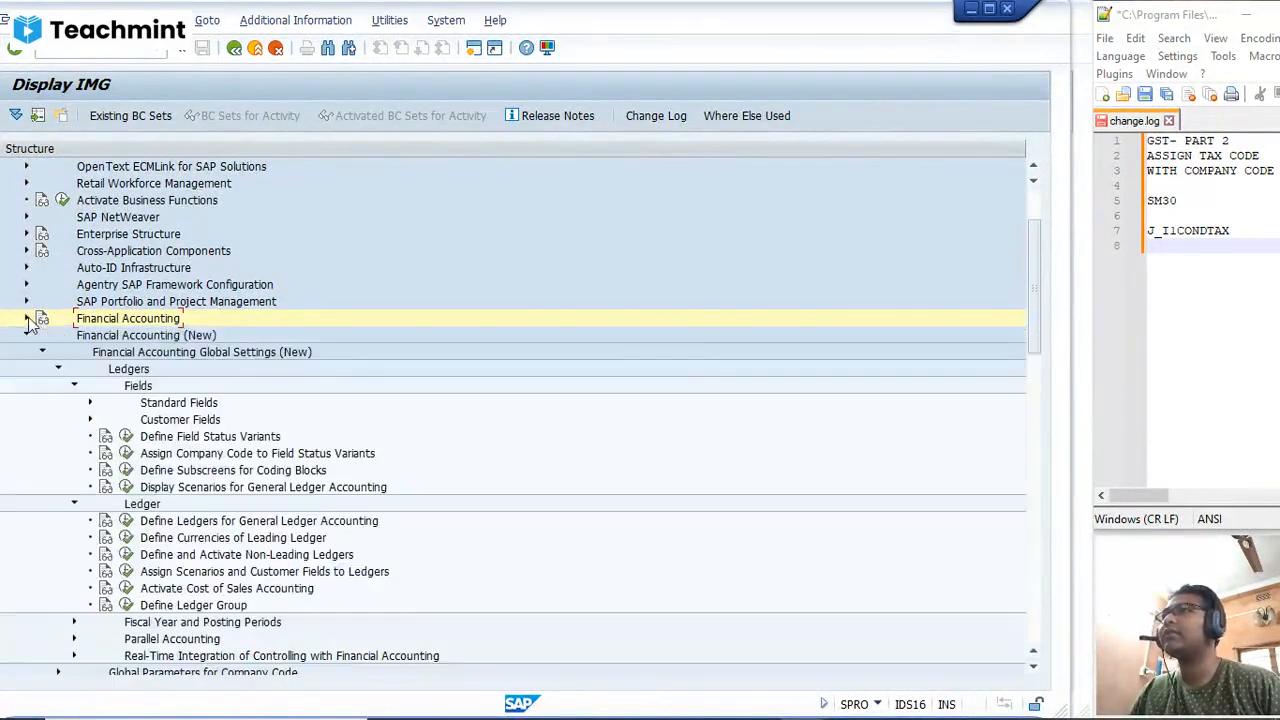
pyautogui.click(27, 318)
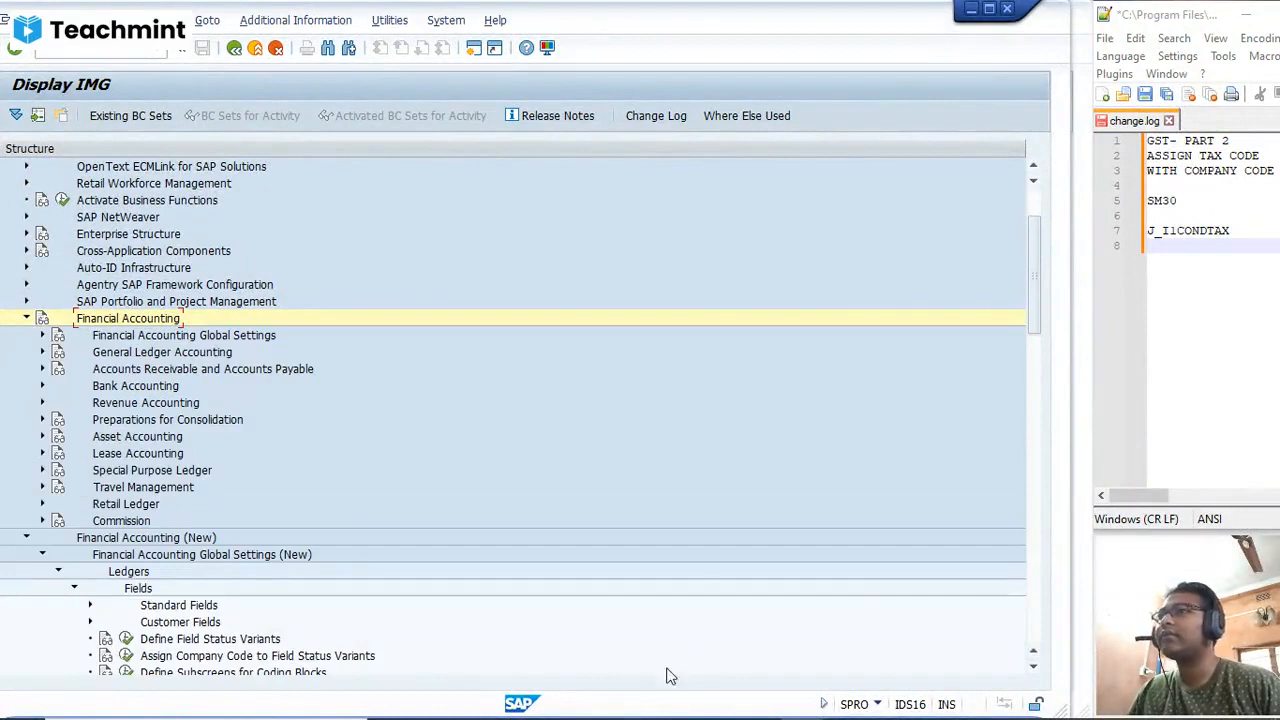
pyautogui.moveTo(752, 709)
pyautogui.click(673, 703)
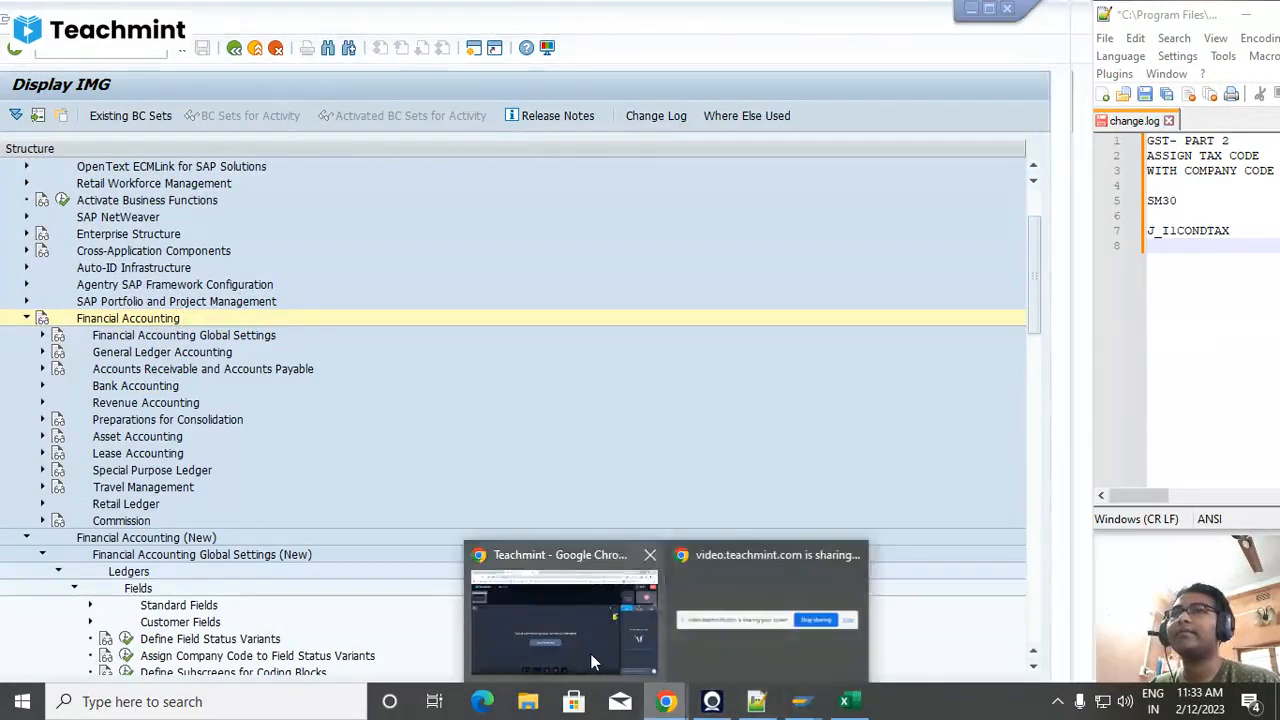
pyautogui.click(590, 653)
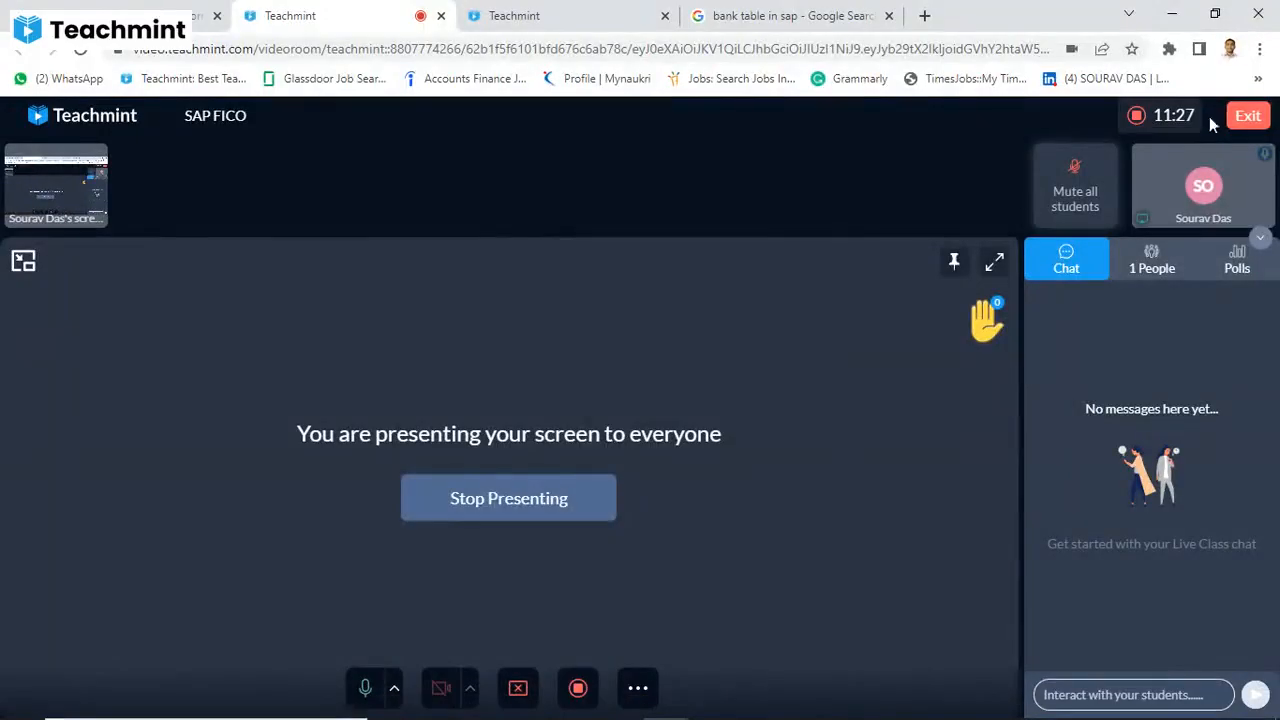
pyautogui.click(1175, 15)
pyautogui.moveTo(680, 710)
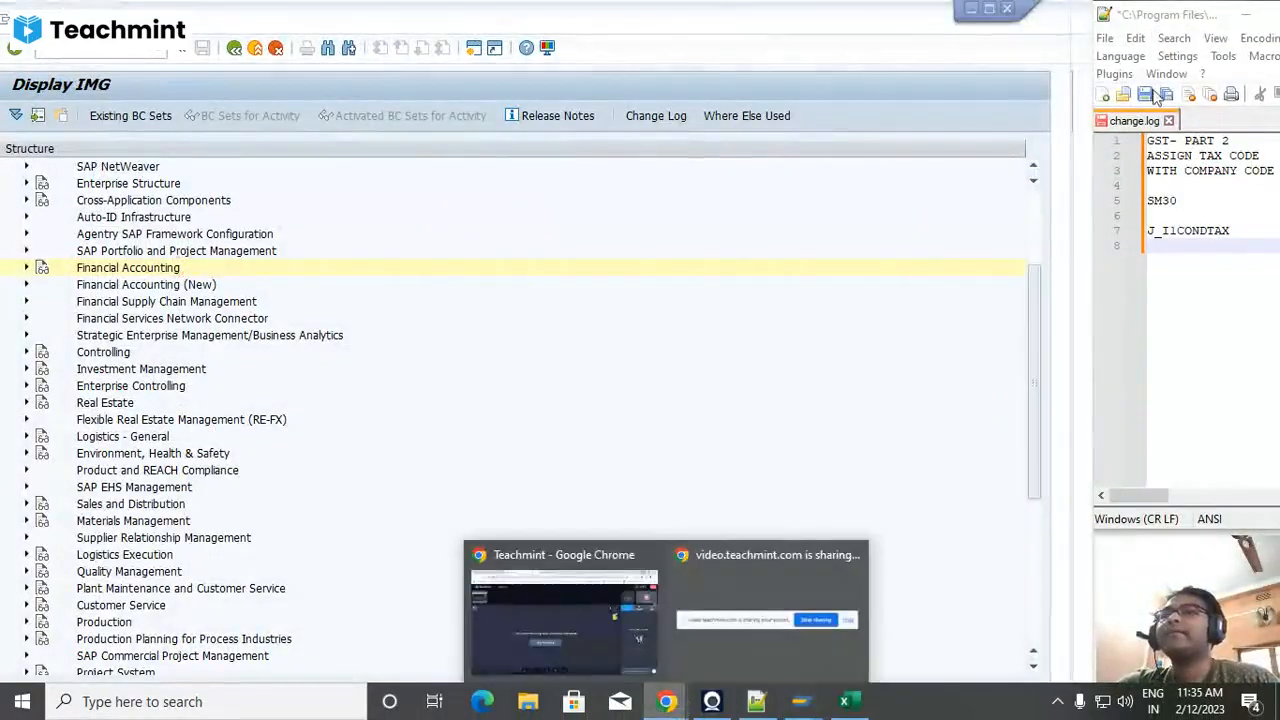
pyautogui.click(760, 590)
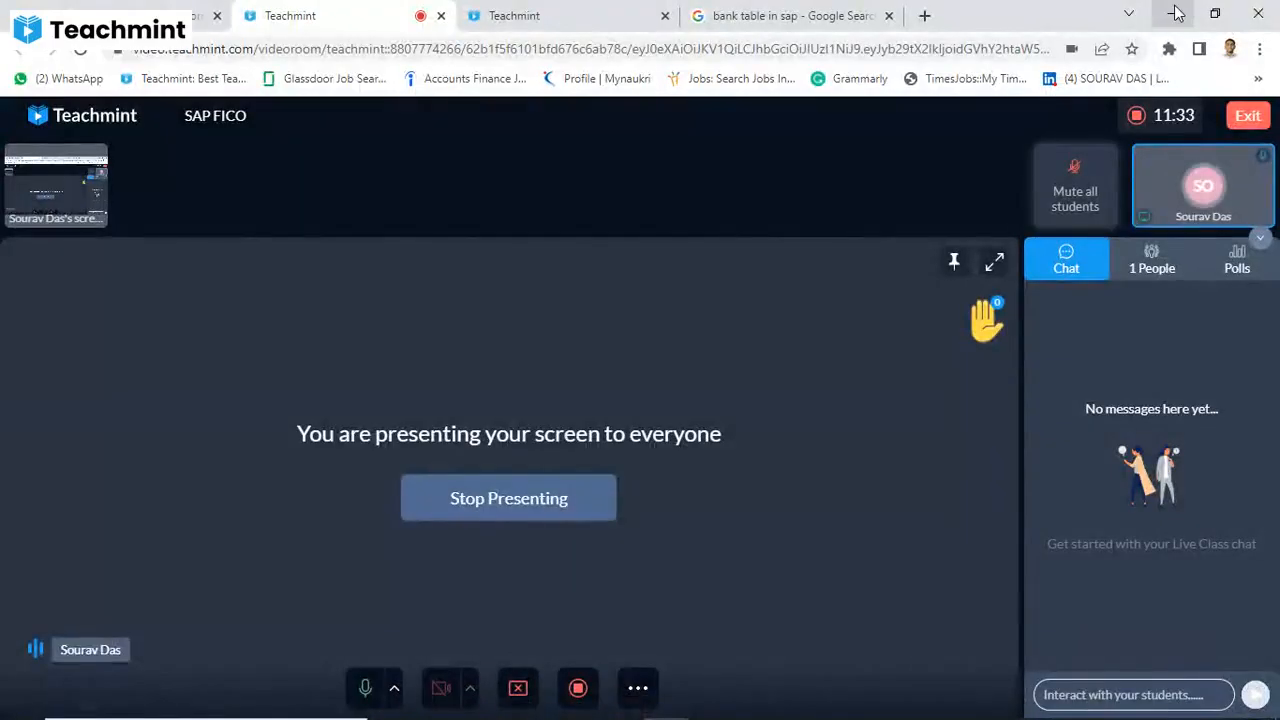
pyautogui.click(1175, 13)
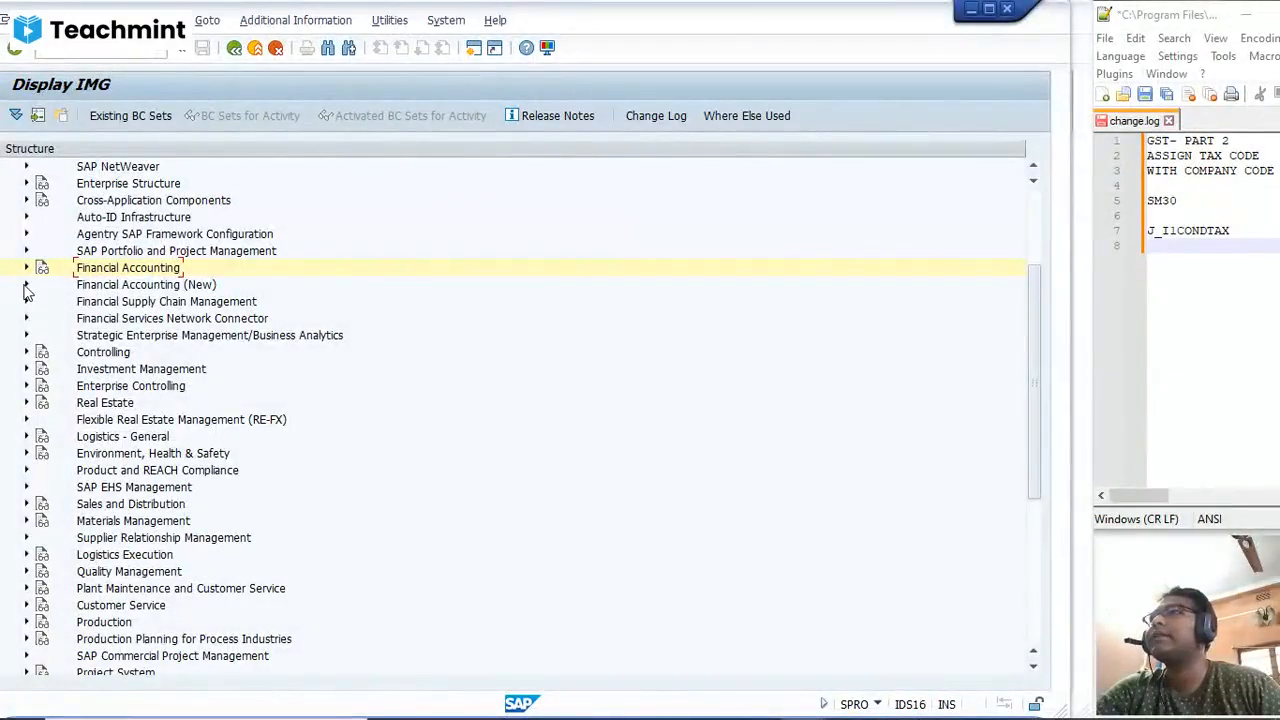
# Step: Open Activate Document Splitting under Financial Accounting (New), General Ledger Accounting (New), Business Transactions, Document Splitting
pyautogui.click(26, 285)
pyautogui.click(42, 319)
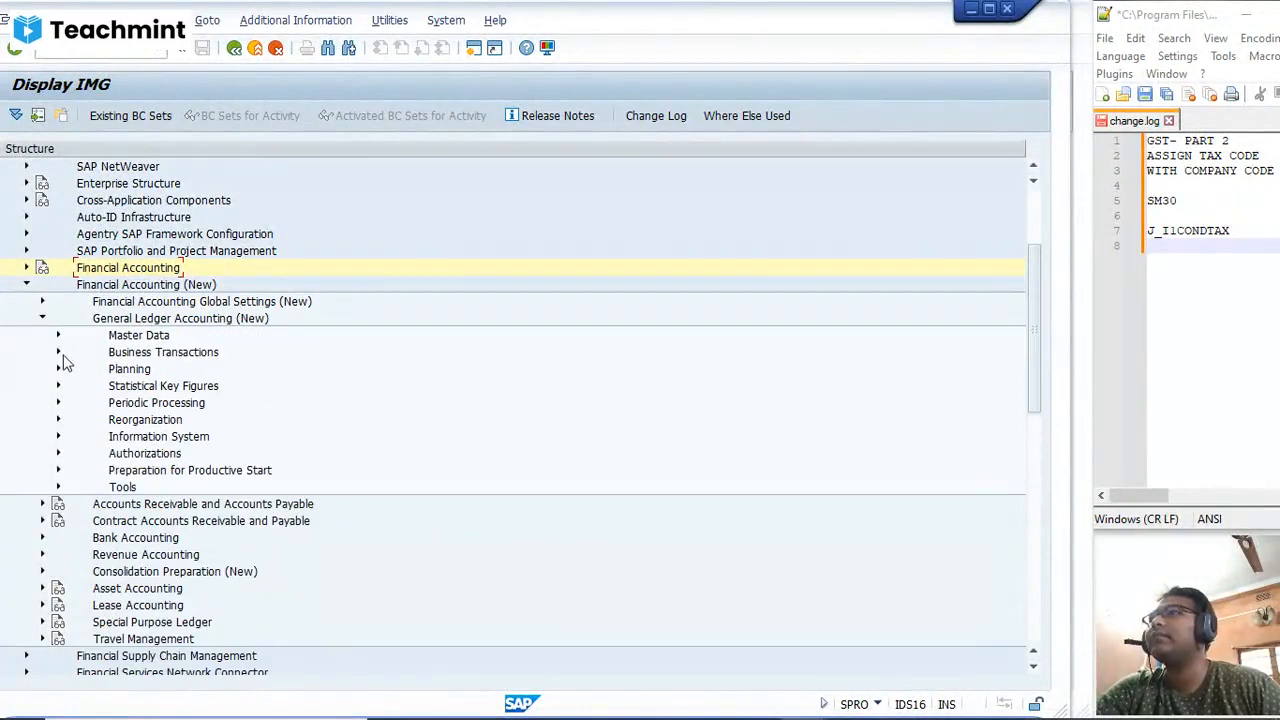
pyautogui.click(58, 353)
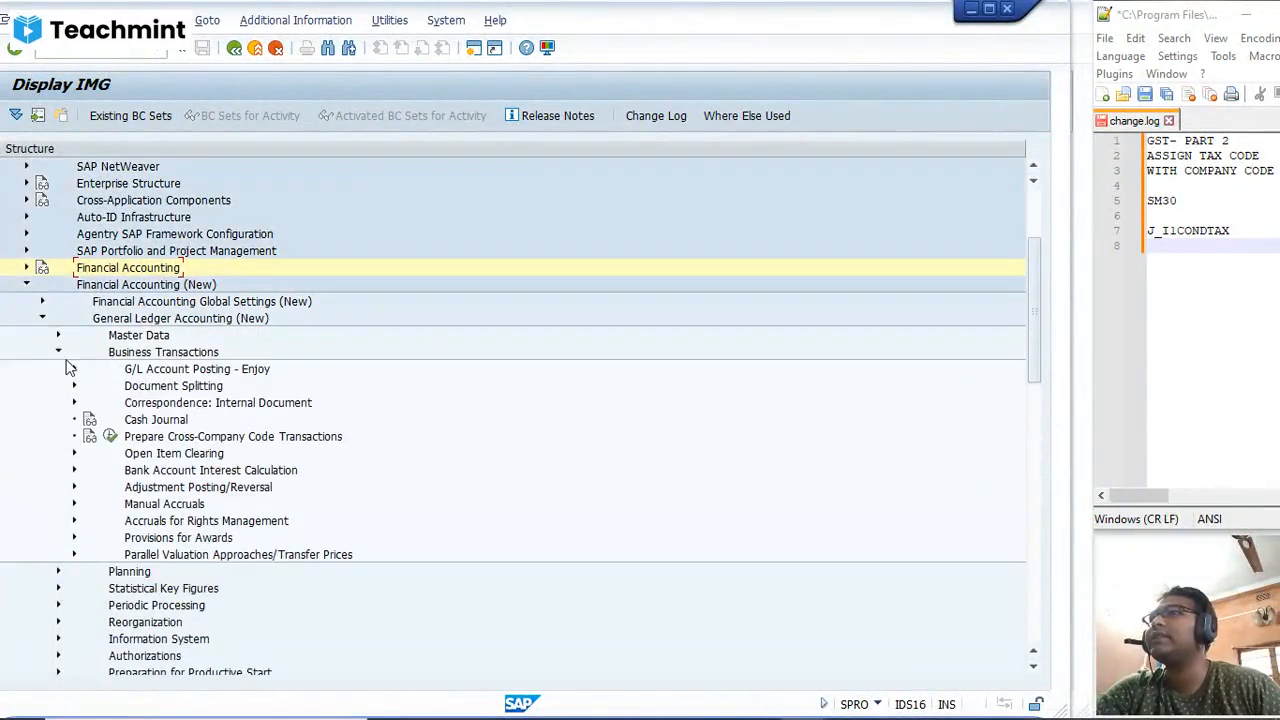
pyautogui.click(74, 386)
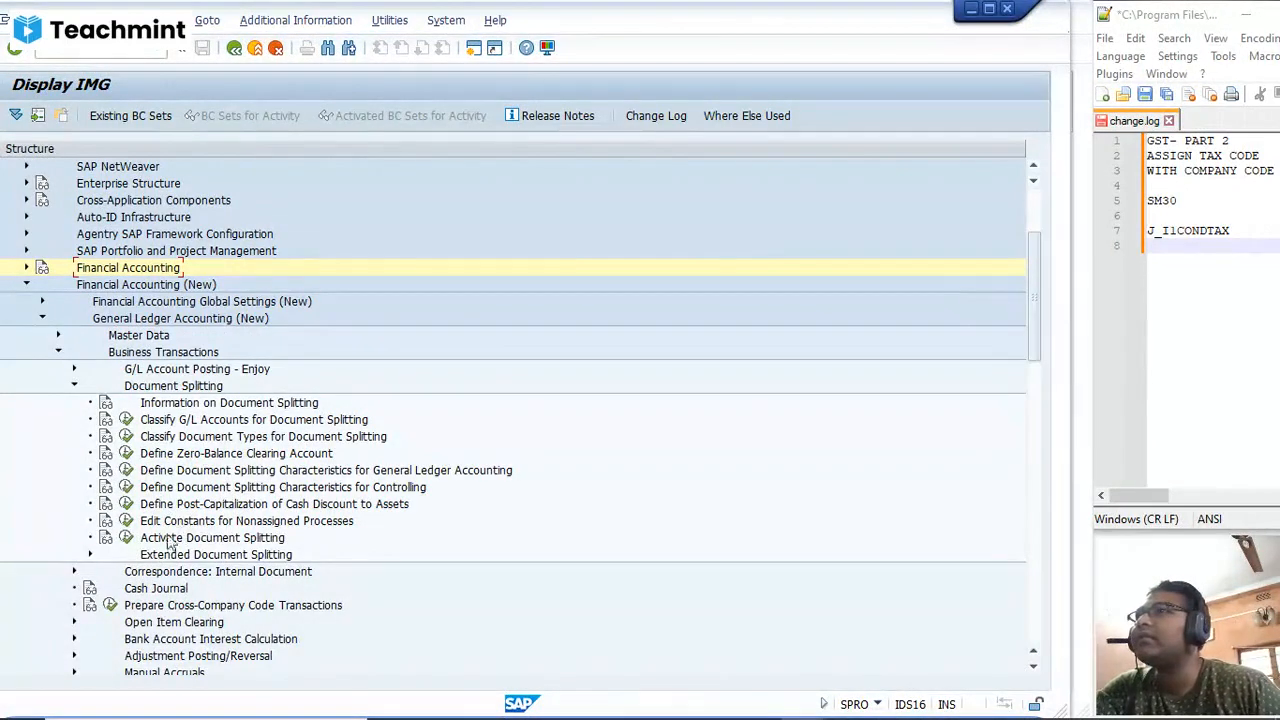
pyautogui.click(126, 539)
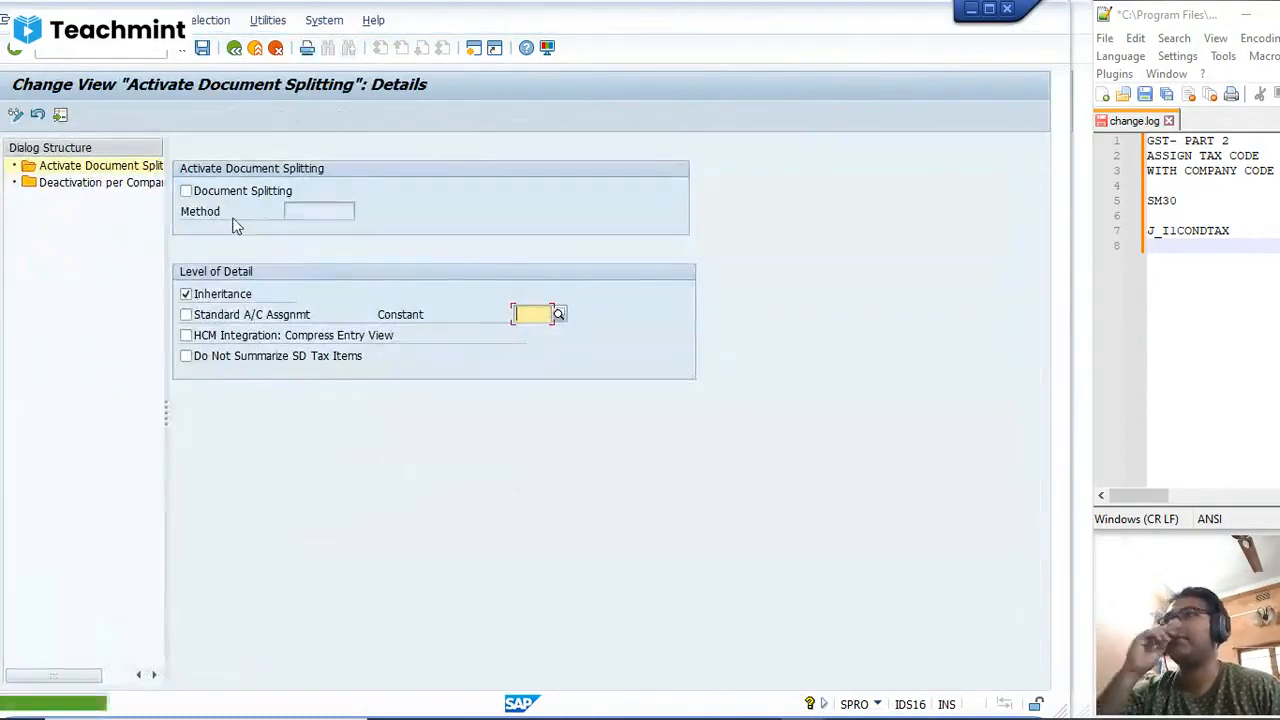
# Step: Activate document splitting, leaving inheritance enabled, and save the setting
pyautogui.click(186, 192)
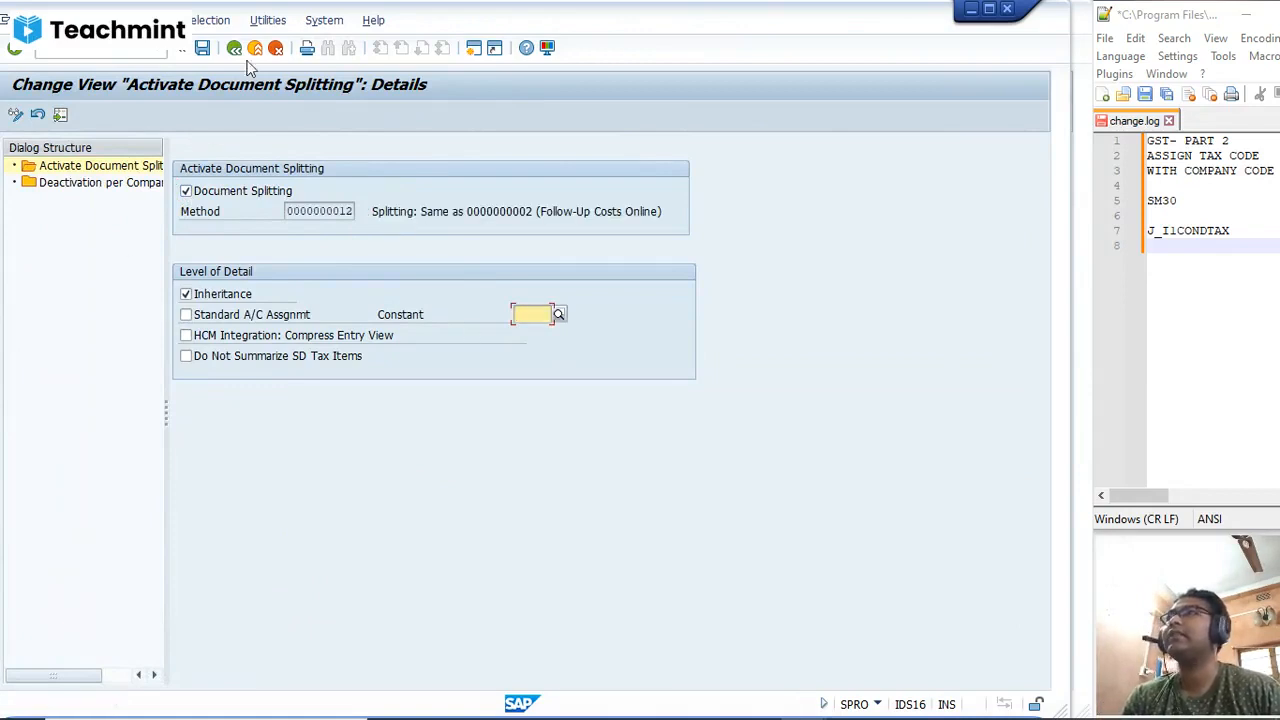
pyautogui.click(202, 47)
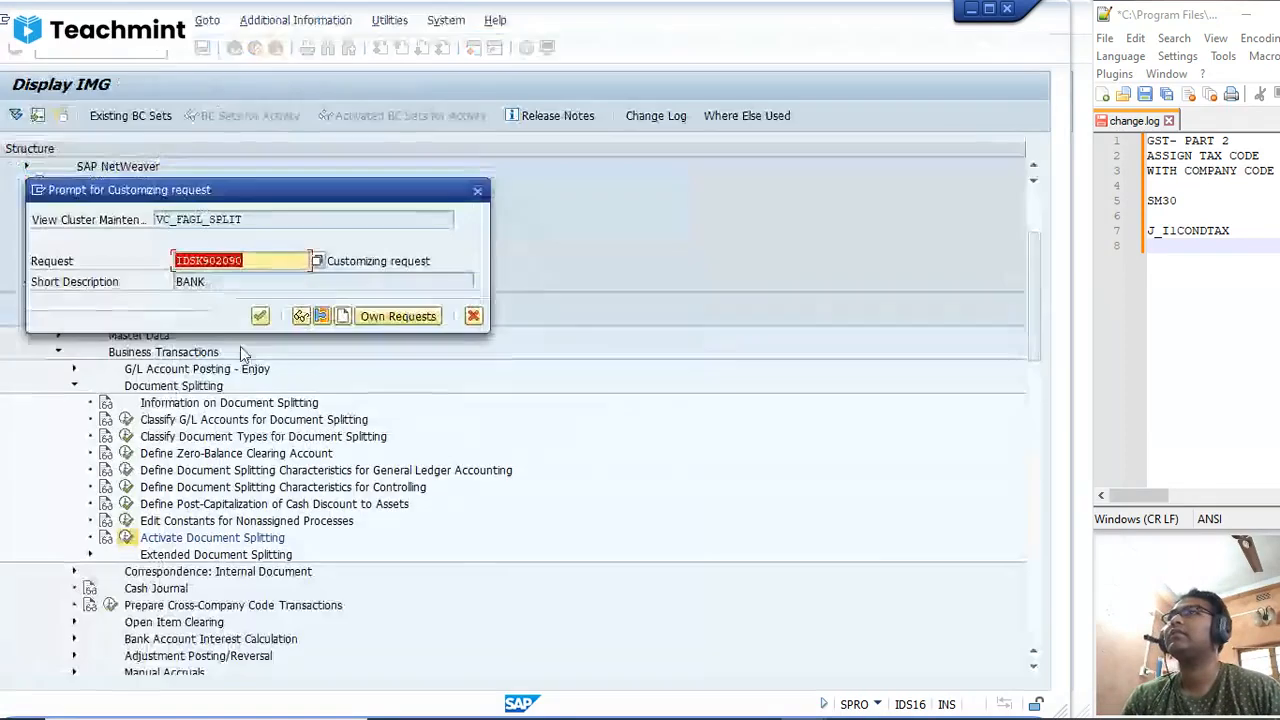
pyautogui.click(260, 316)
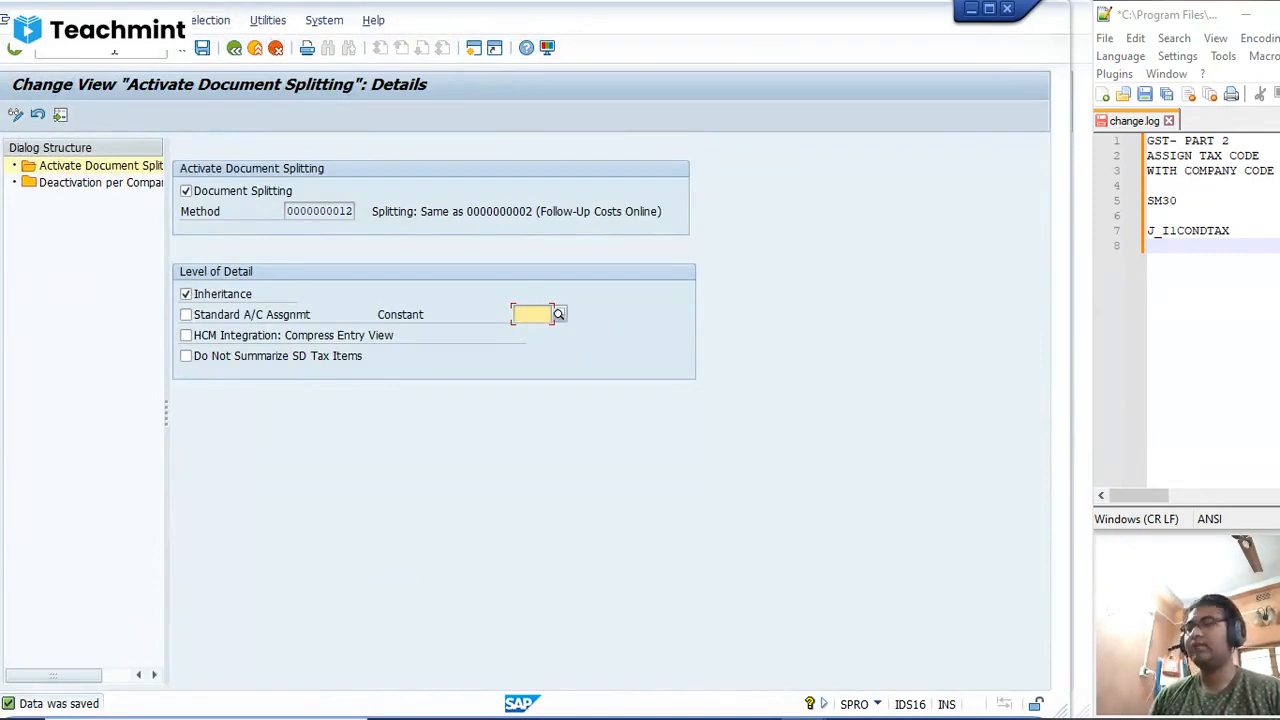
# Step: Go to transaction FB60 to enter a new vendor invoice for company code SD01
pyautogui.click(57, 53)
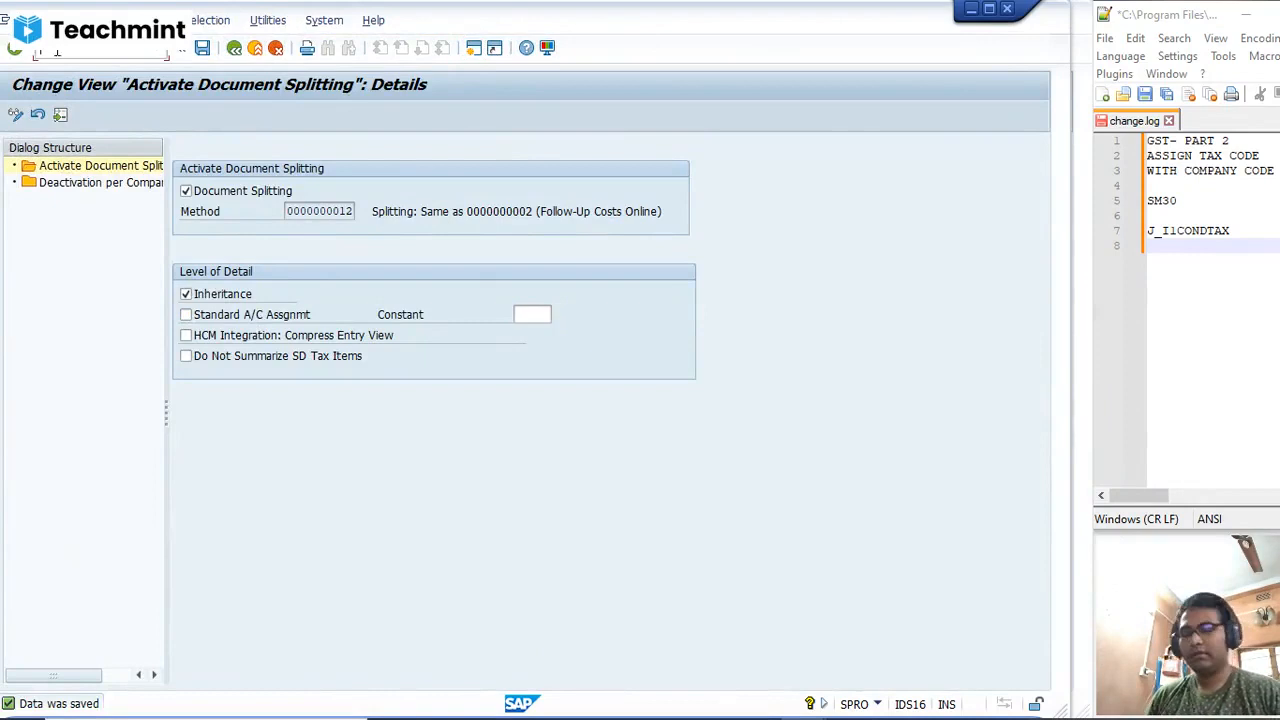
pyautogui.write('/nfb6')
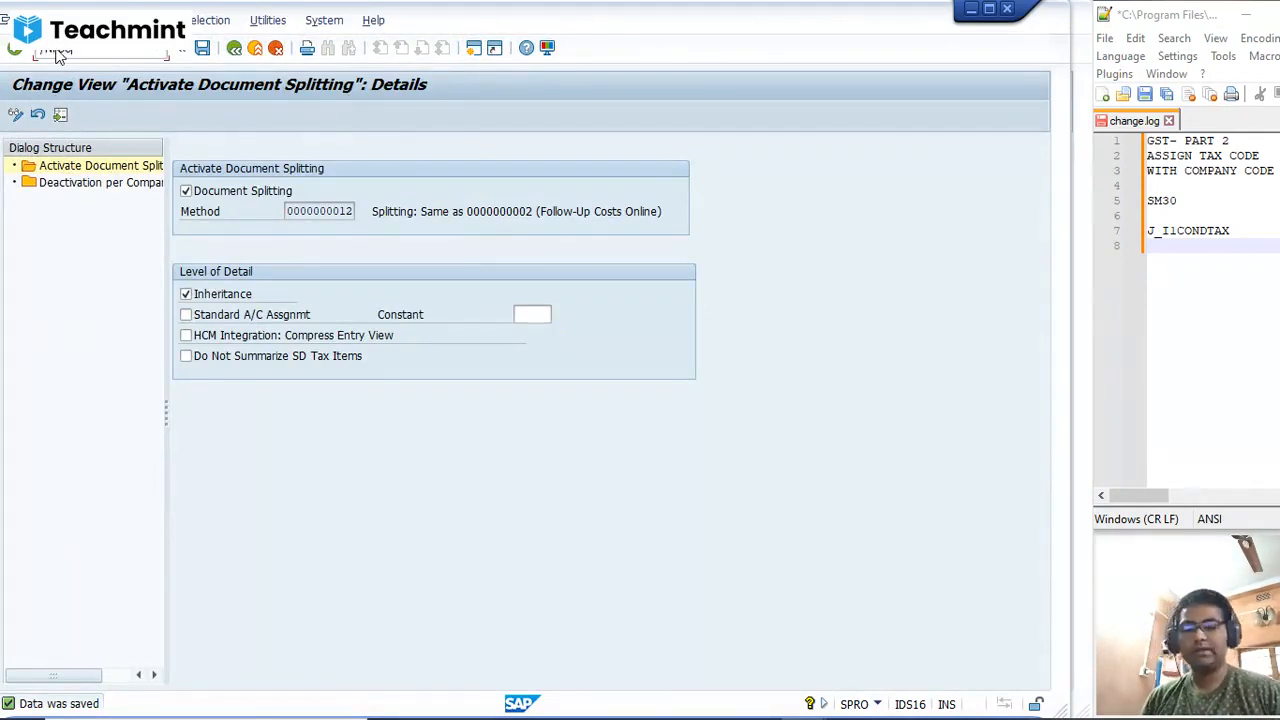
pyautogui.write('0')
pyautogui.press('Return')
# Step: Replace the suggested vendor with another one found through the vendor search for company code SD01
pyautogui.click(170, 210)
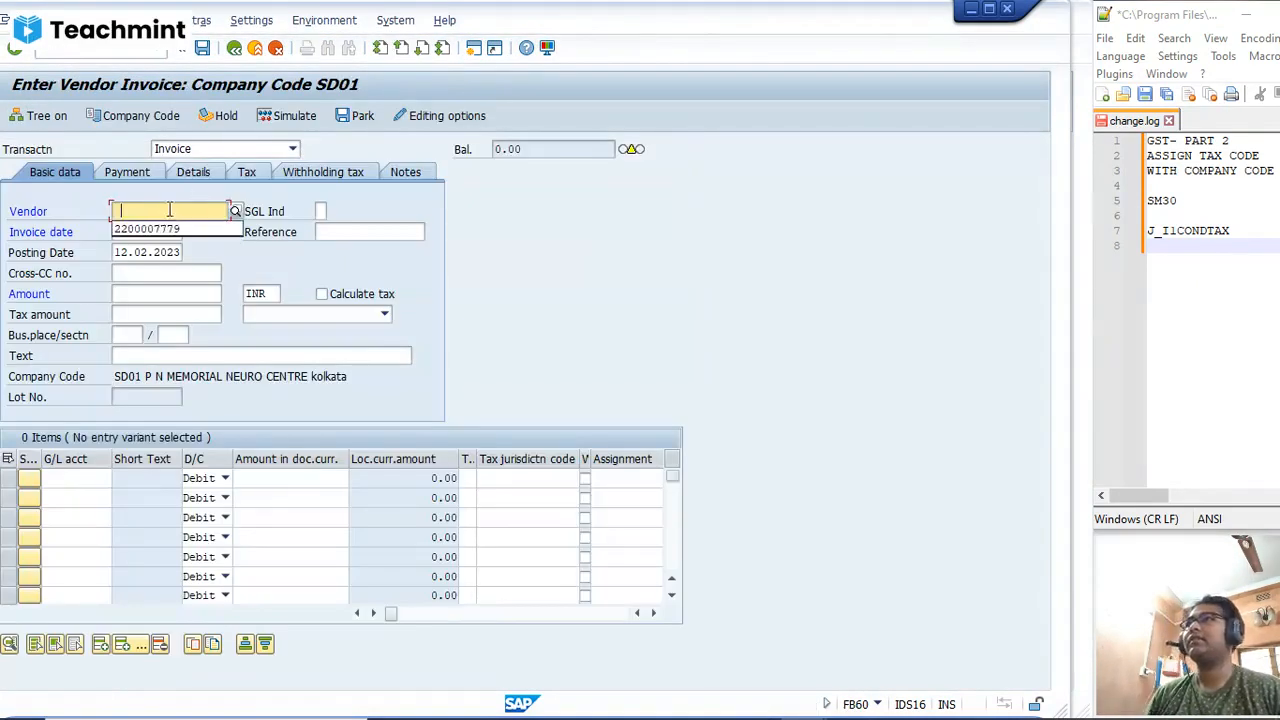
pyautogui.click(160, 229)
pyautogui.write('``')
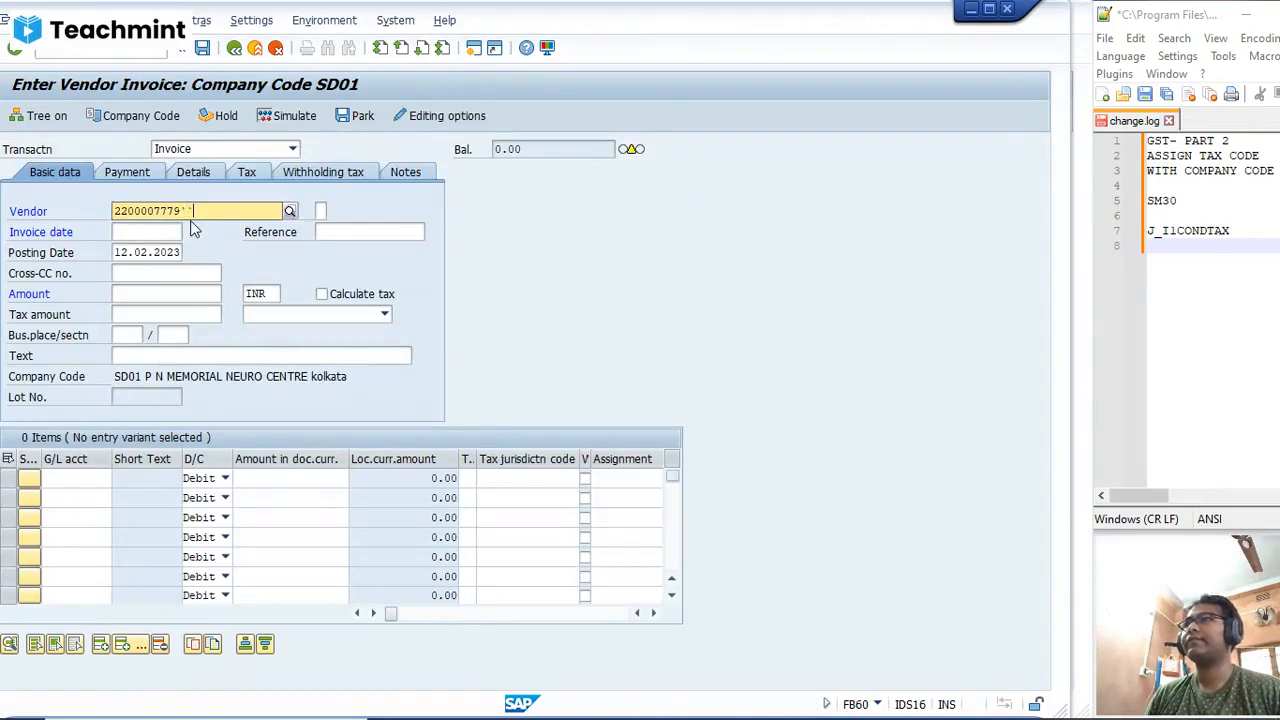
pyautogui.press('BackSpace')
pyautogui.press('BackSpace')
pyautogui.click(290, 212)
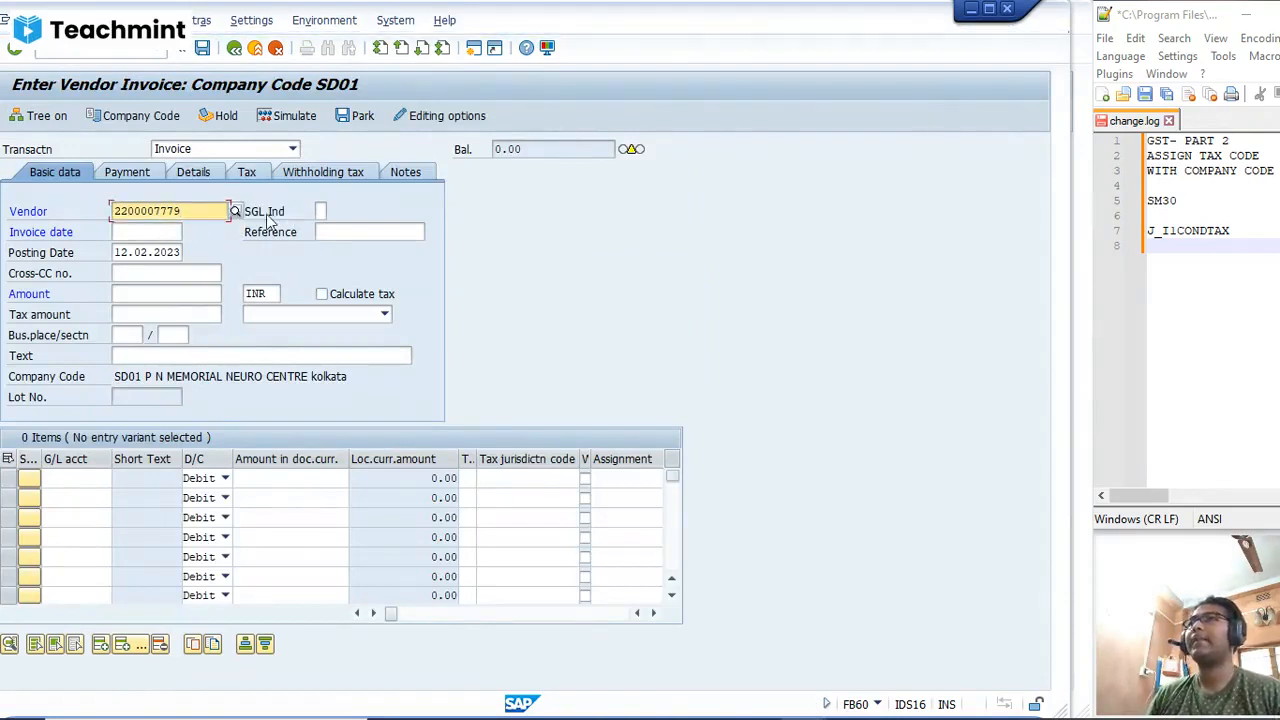
pyautogui.click(236, 212)
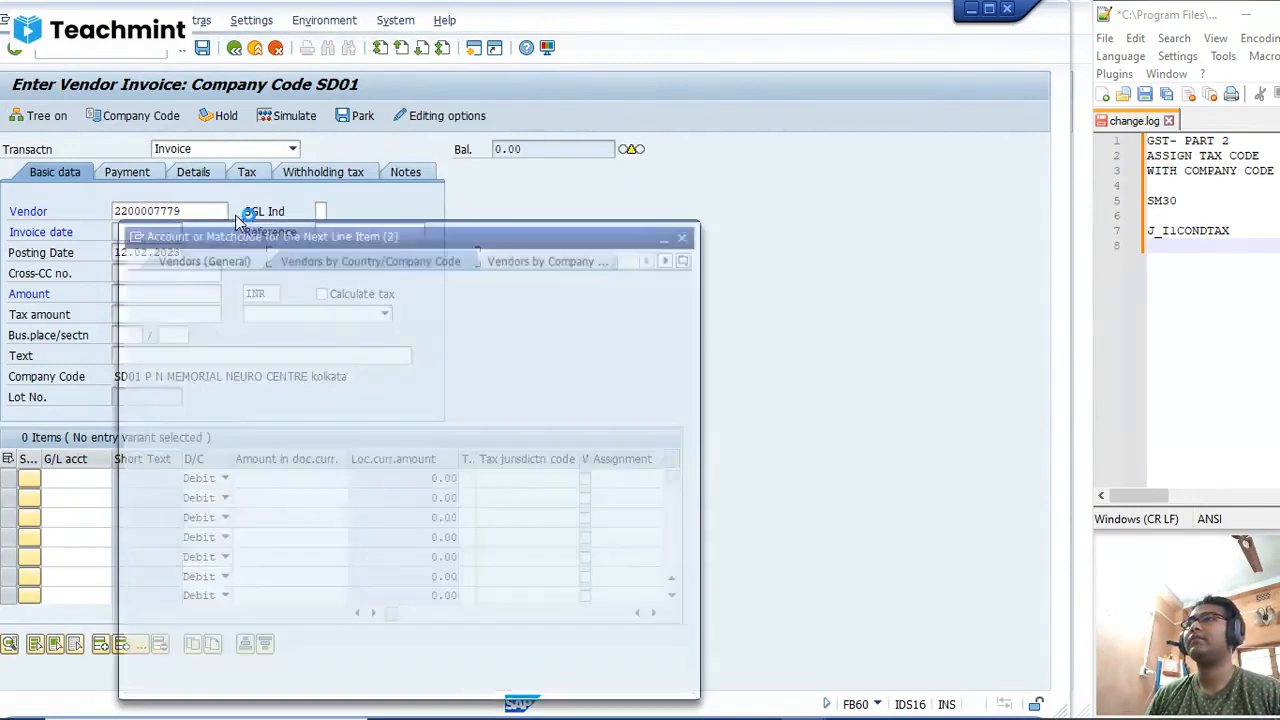
pyautogui.write('IN')
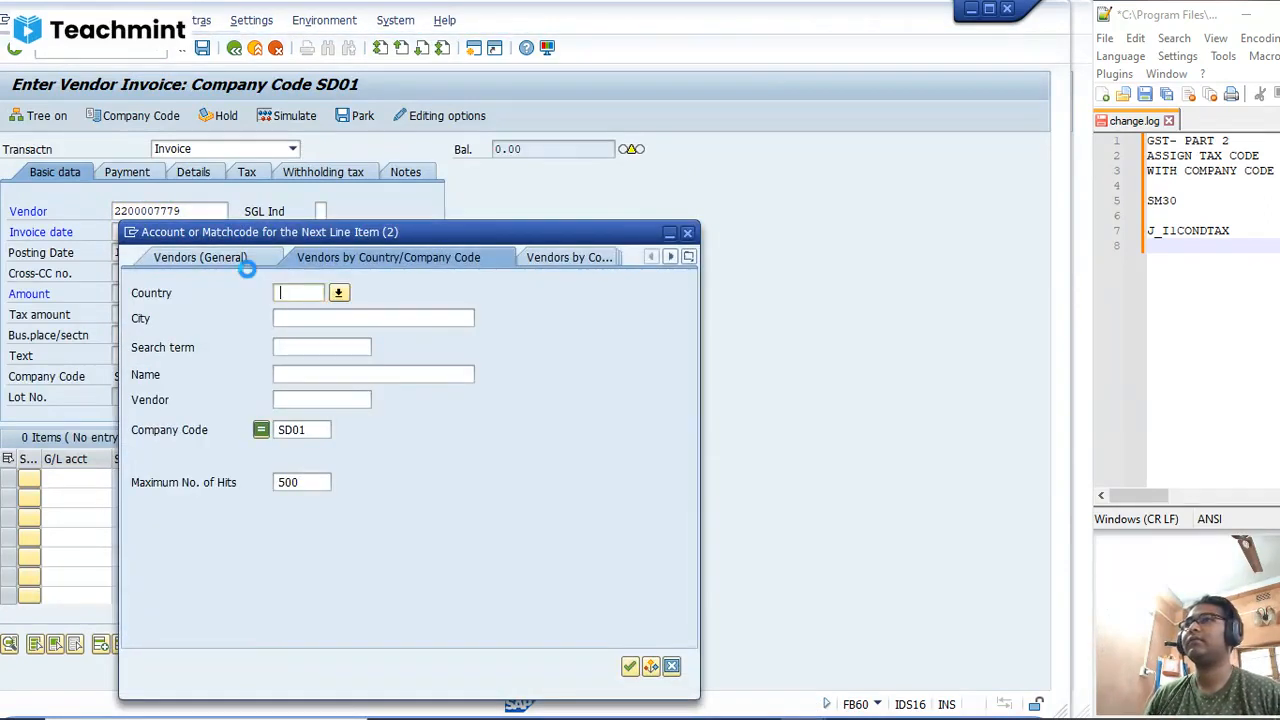
pyautogui.press('Return')
pyautogui.doubleClick(198, 156)
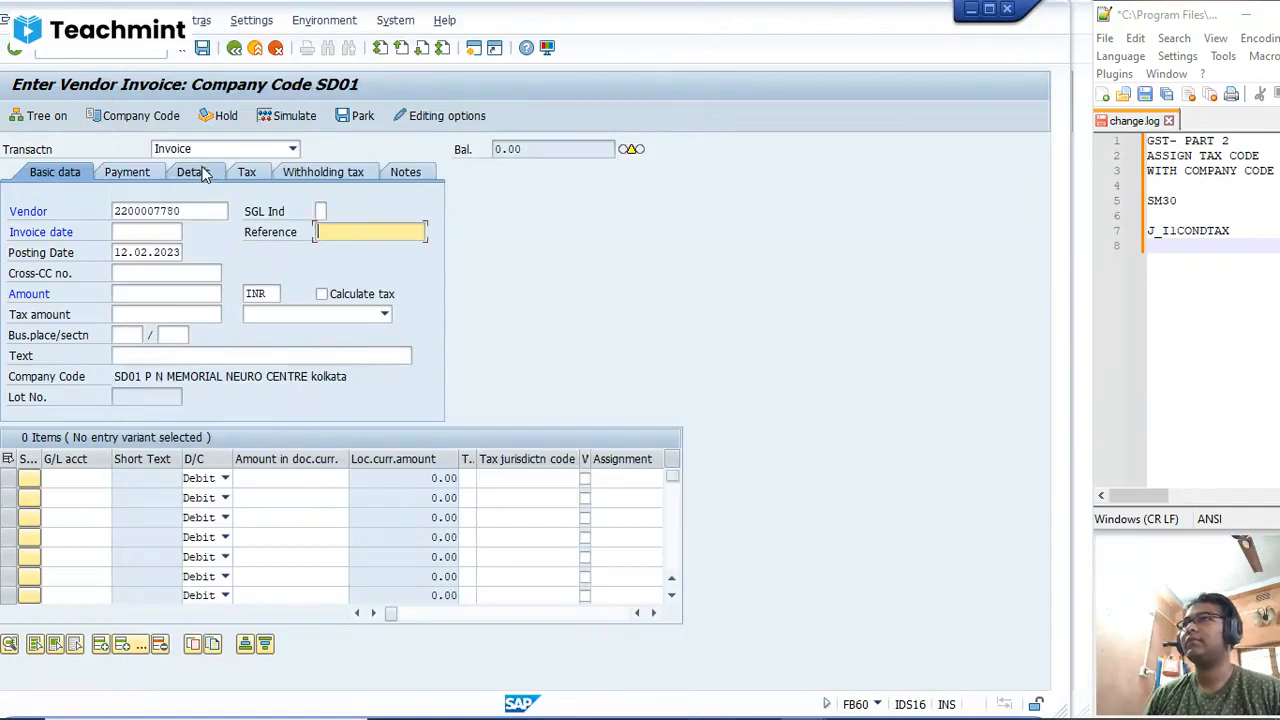
# Step: Set the invoice date to 12.02.2023 and the invoice amount to 20000 INR
pyautogui.hotkey('shift', 'Tab')
pyautogui.write('12.02.2023')
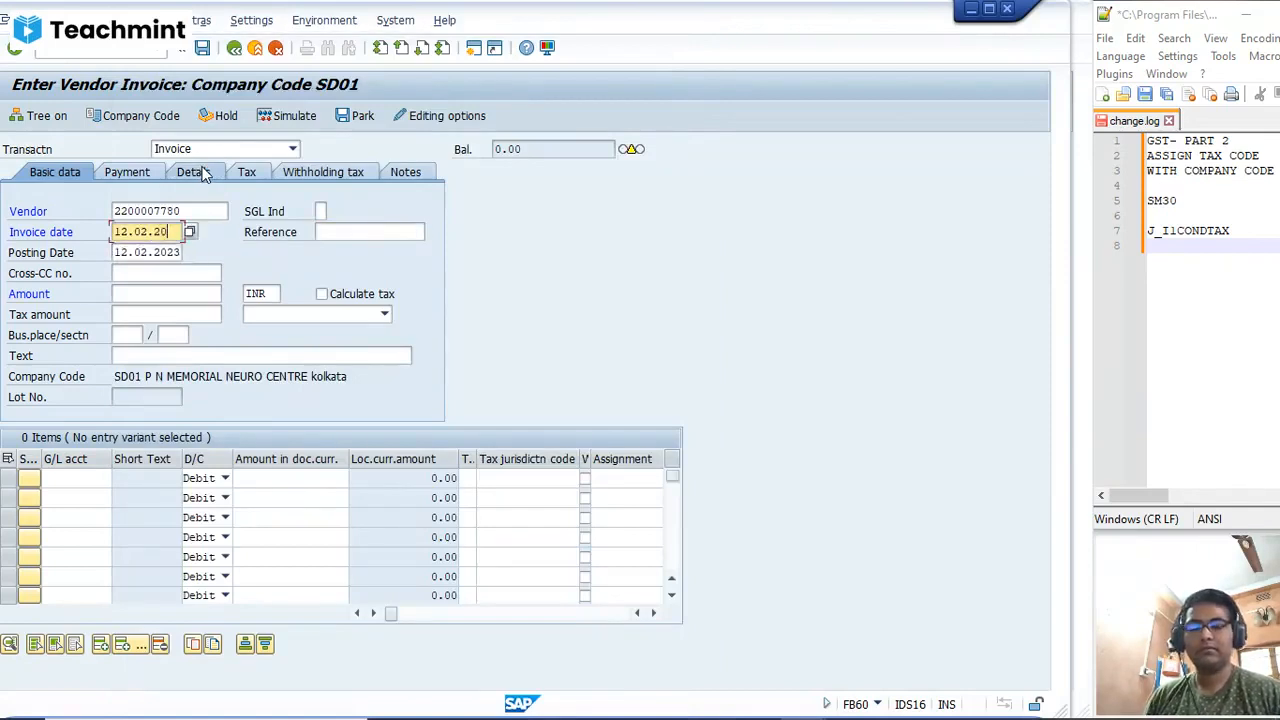
pyautogui.press('Tab')
pyautogui.press('Tab')
pyautogui.press('Tab')
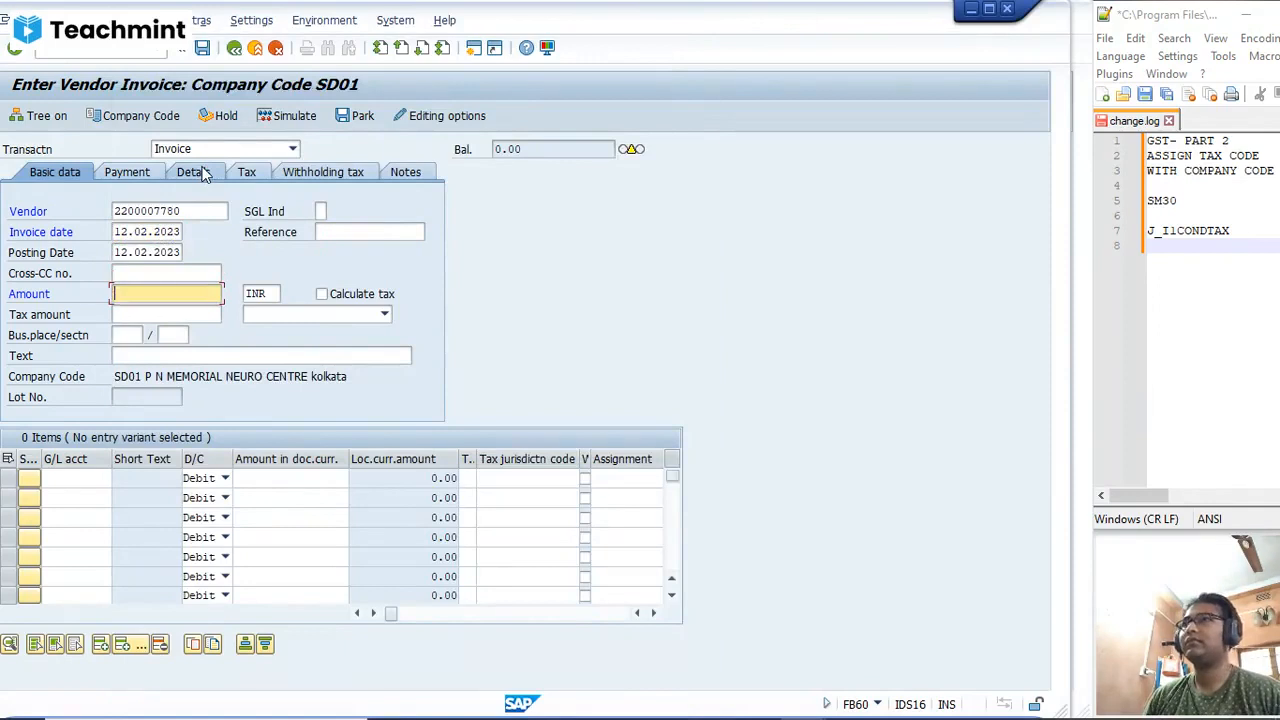
pyautogui.write('20000')
# Step: Set both the business place and the section code of the invoice to MUM
pyautogui.press('Tab')
pyautogui.press('Tab')
pyautogui.press('Tab')
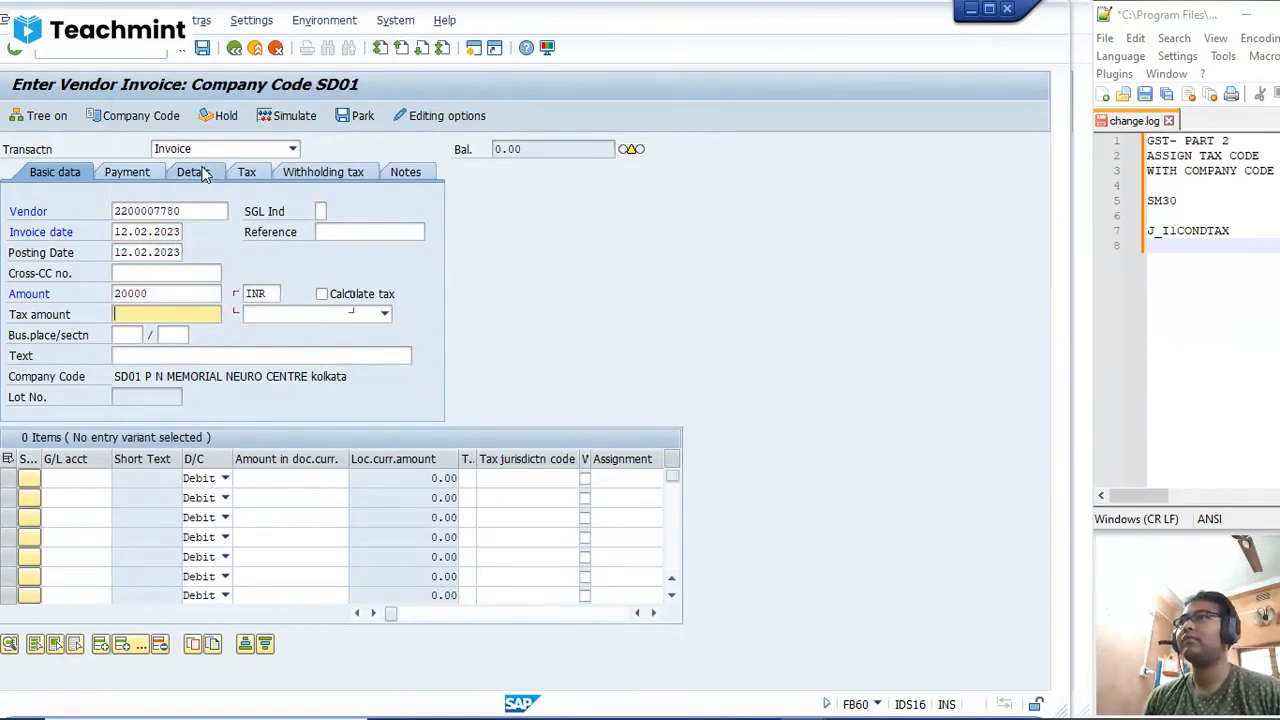
pyautogui.press('Tab')
pyautogui.press('Tab')
pyautogui.click(151, 336)
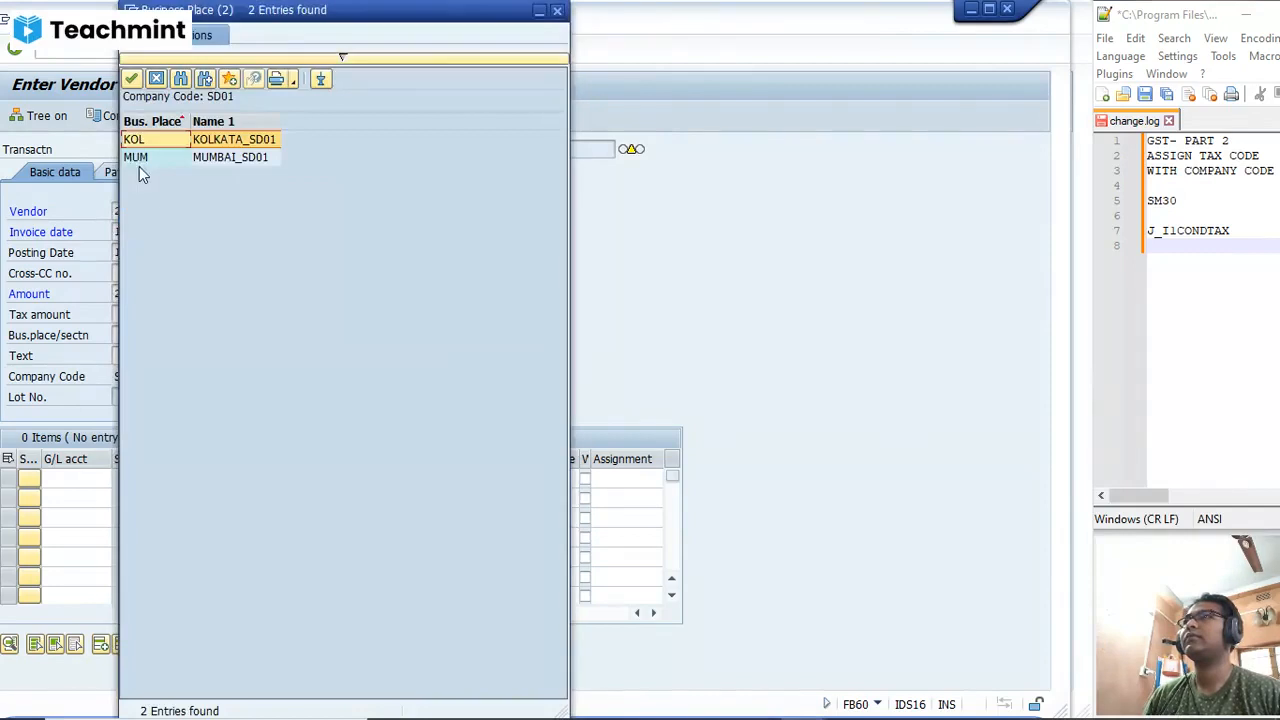
pyautogui.click(138, 160)
pyautogui.doubleClick(172, 161)
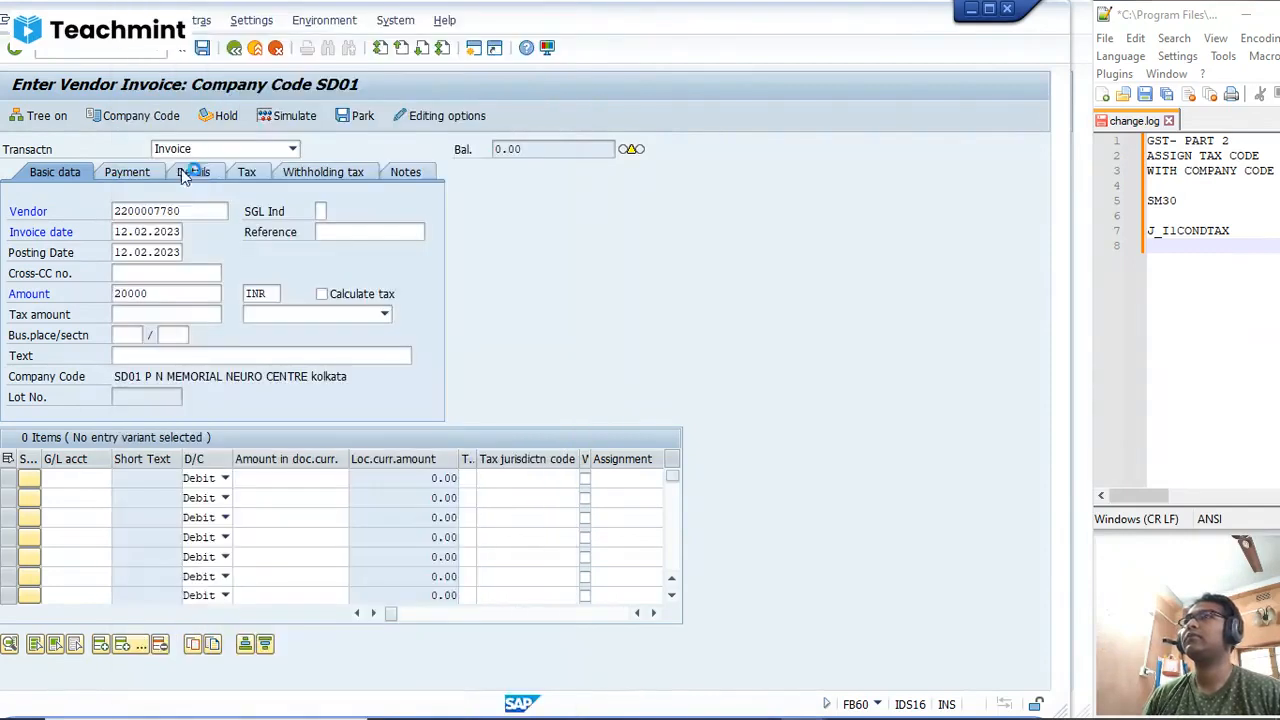
pyautogui.press('Tab')
pyautogui.click(198, 354)
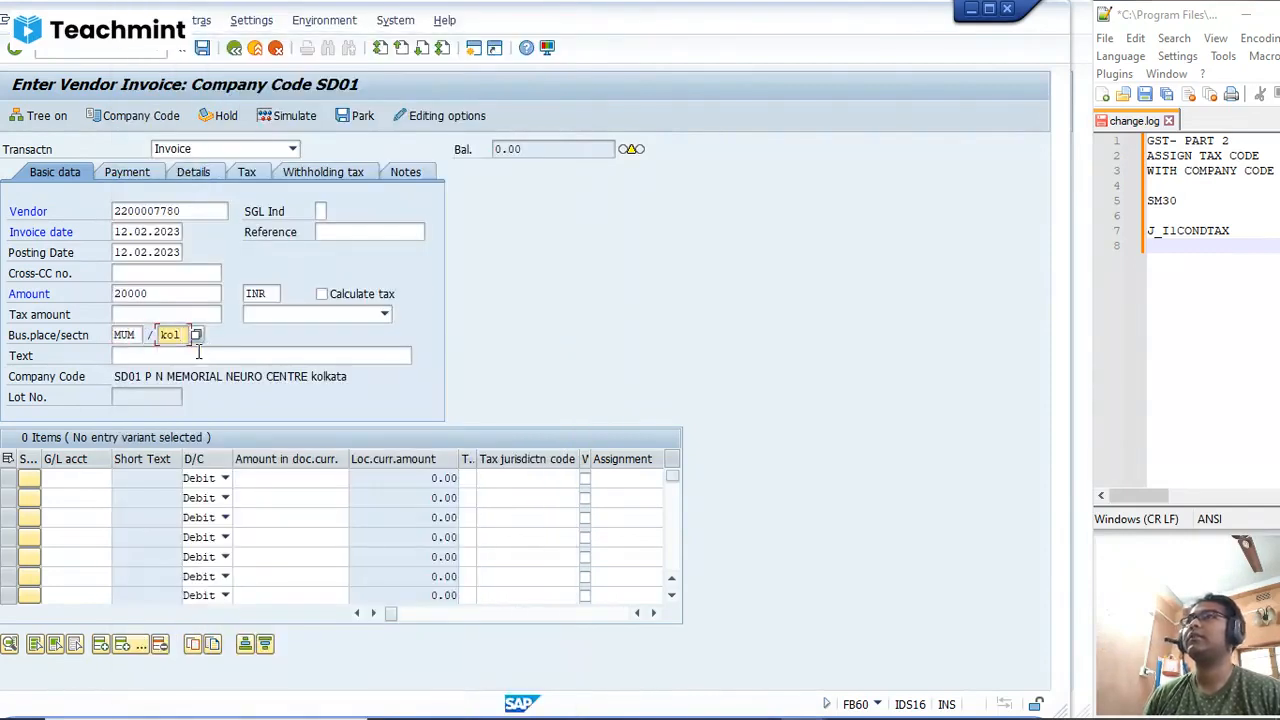
pyautogui.click(210, 356)
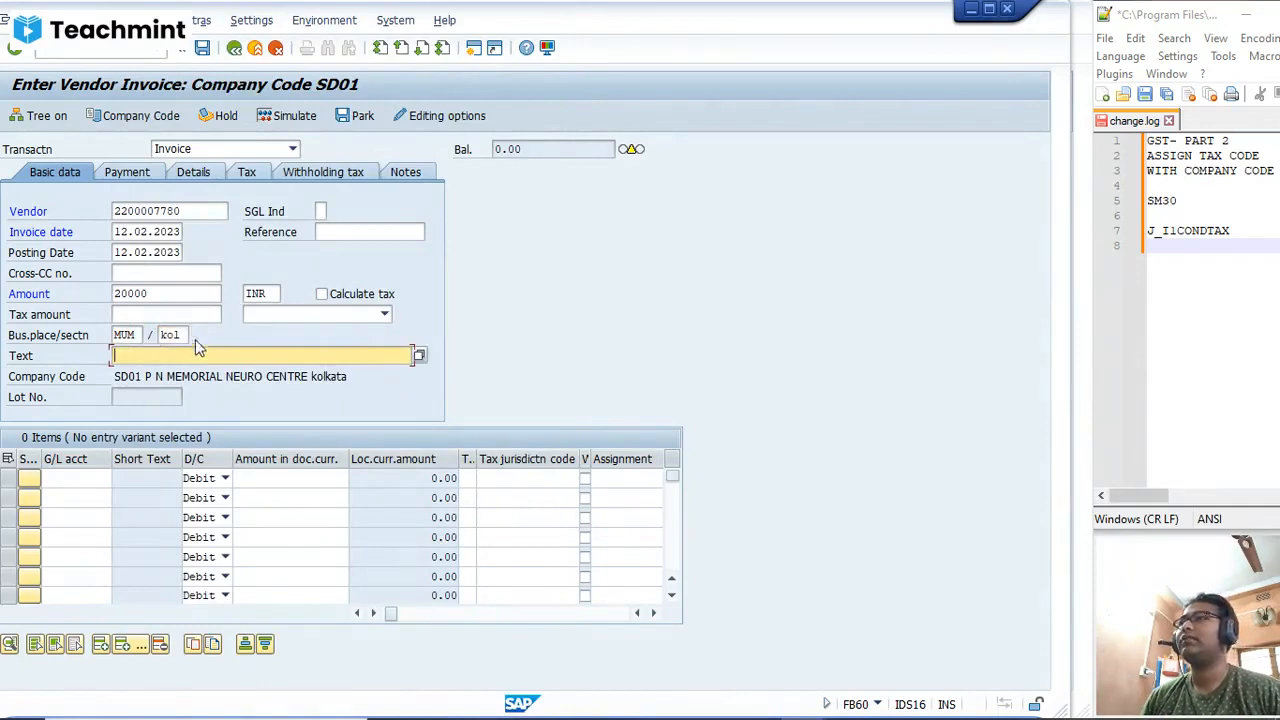
pyautogui.click(184, 335)
pyautogui.click(197, 336)
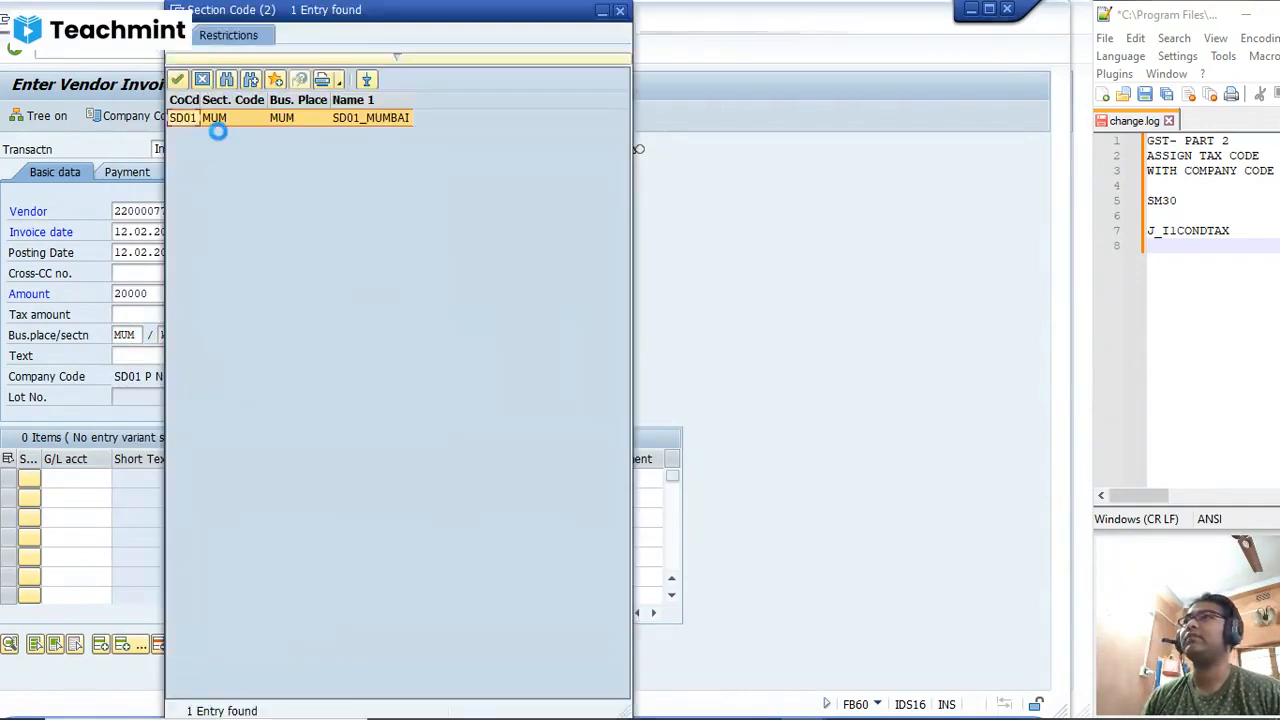
pyautogui.doubleClick(226, 124)
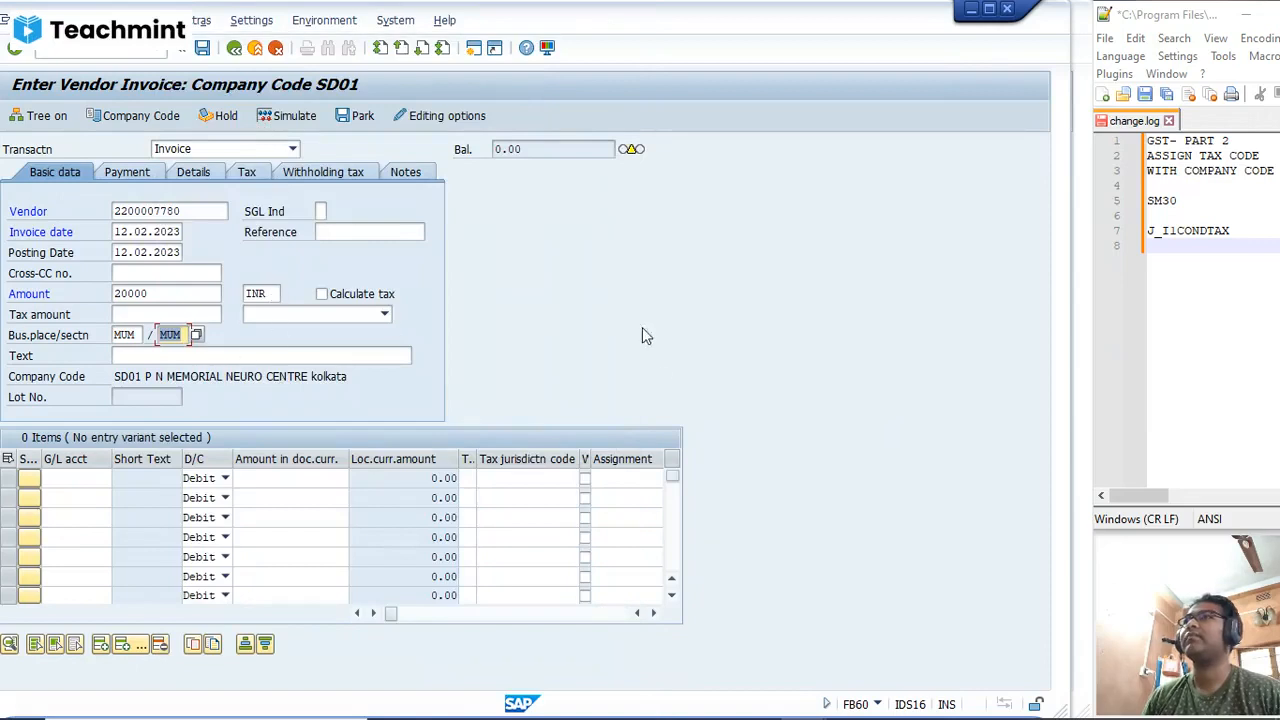
pyautogui.click(296, 354)
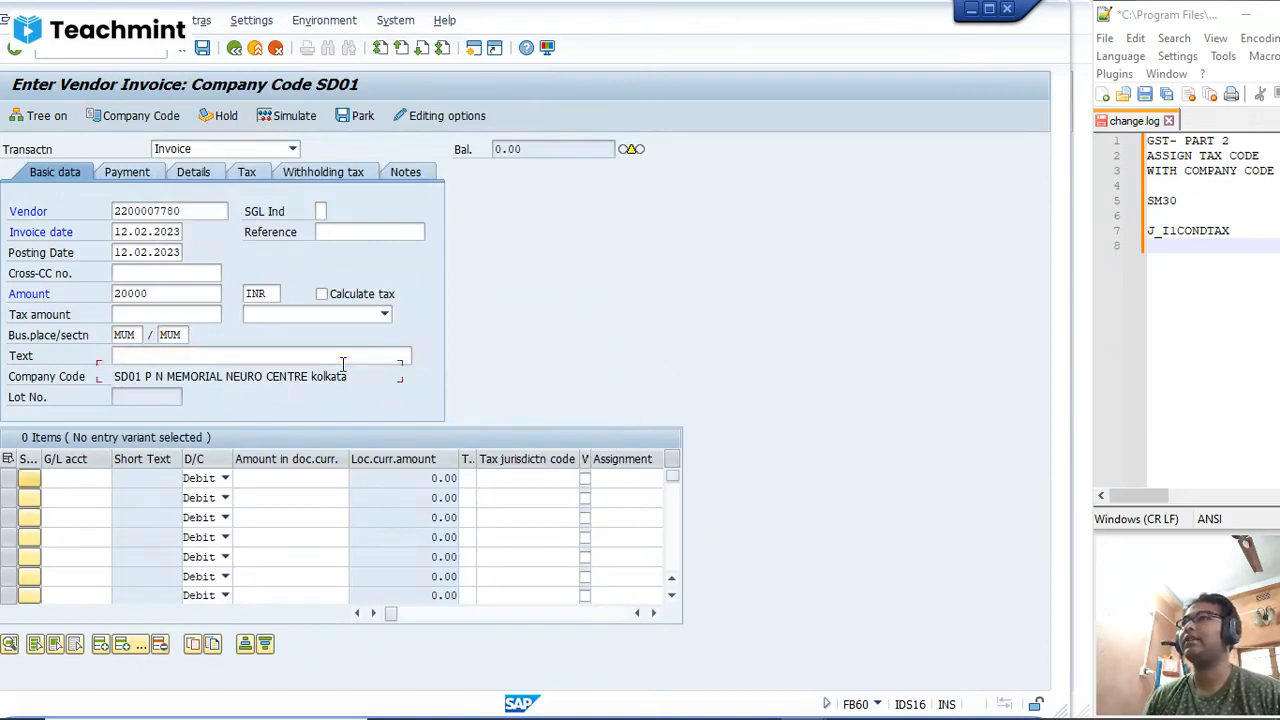
pyautogui.click(78, 480)
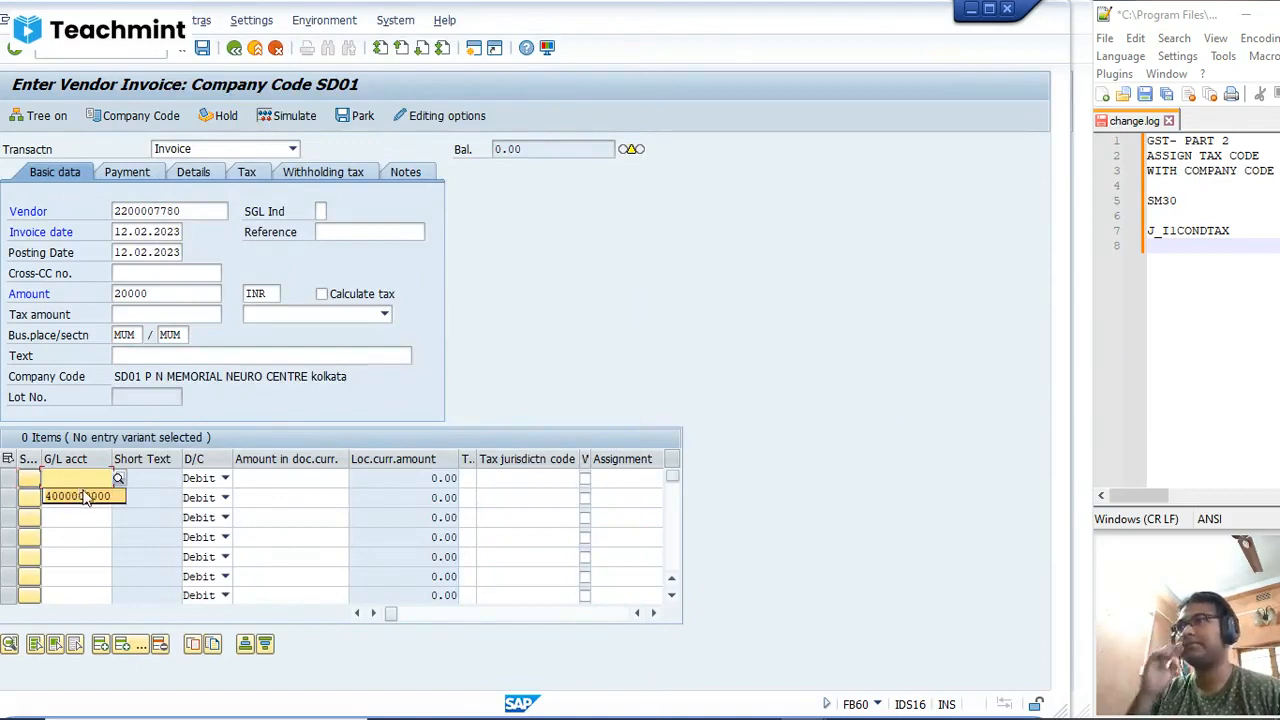
pyautogui.click(86, 496)
pyautogui.click(254, 480)
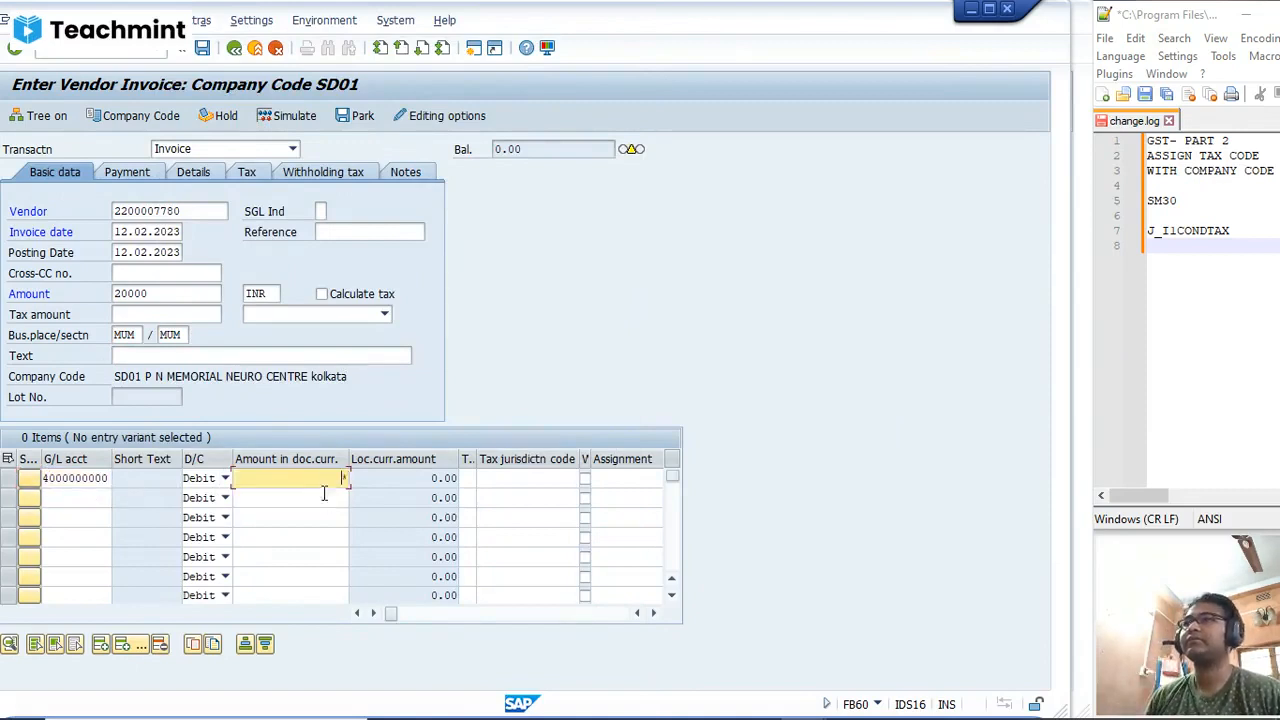
pyautogui.click(467, 479)
pyautogui.click(482, 480)
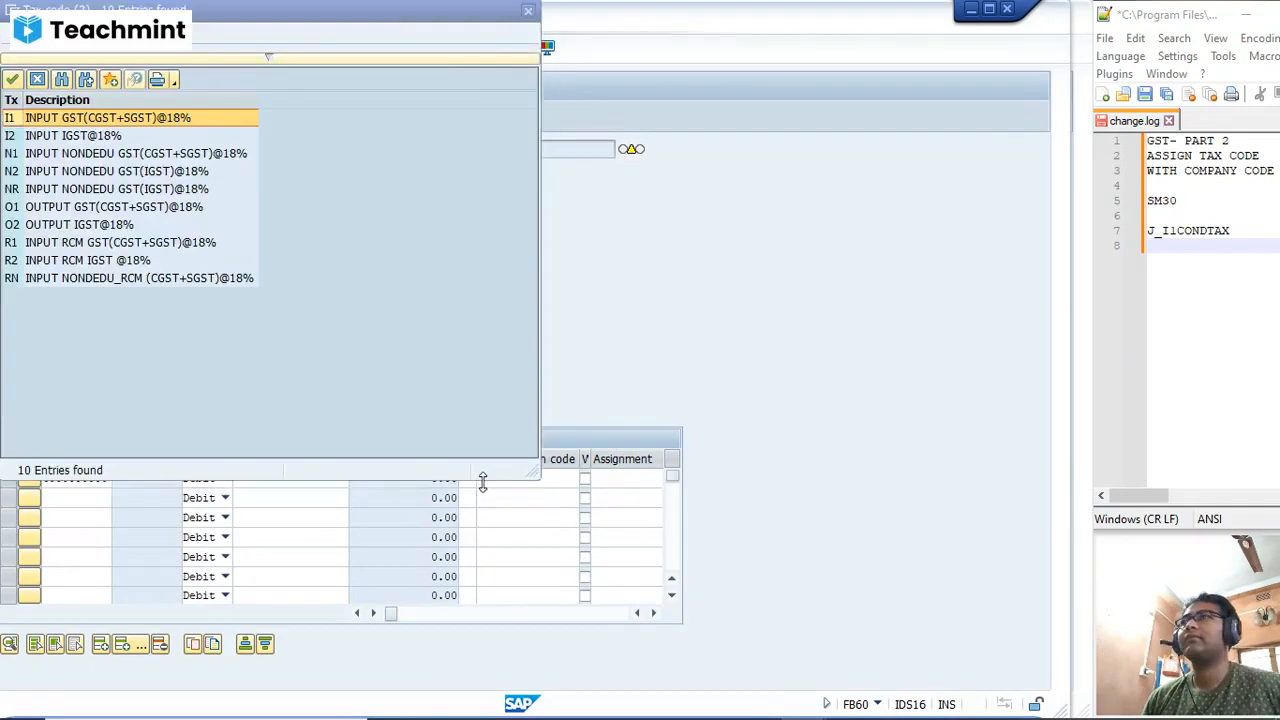
pyautogui.doubleClick(62, 137)
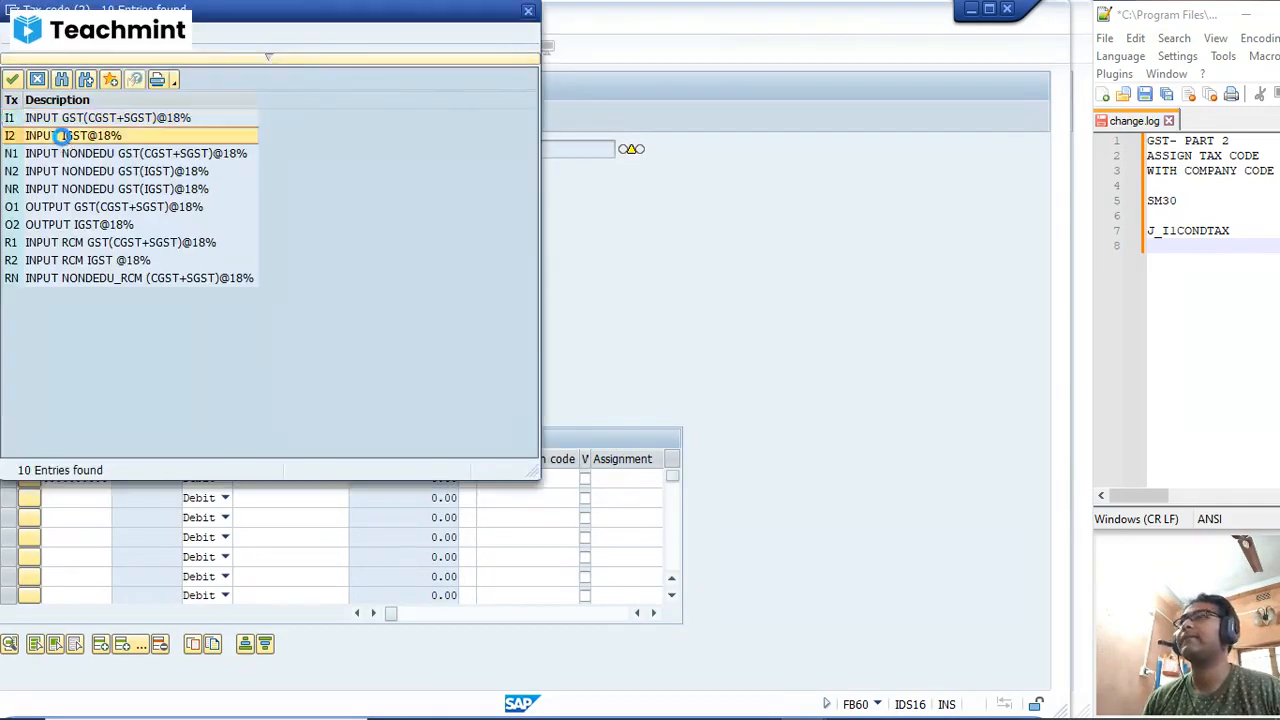
# Step: Assign cost center SALES to the first line item using the cost center search for company code SD01
pyautogui.press('Tab')
pyautogui.press('Tab')
pyautogui.press('Tab')
pyautogui.press('Tab')
pyautogui.press('Tab')
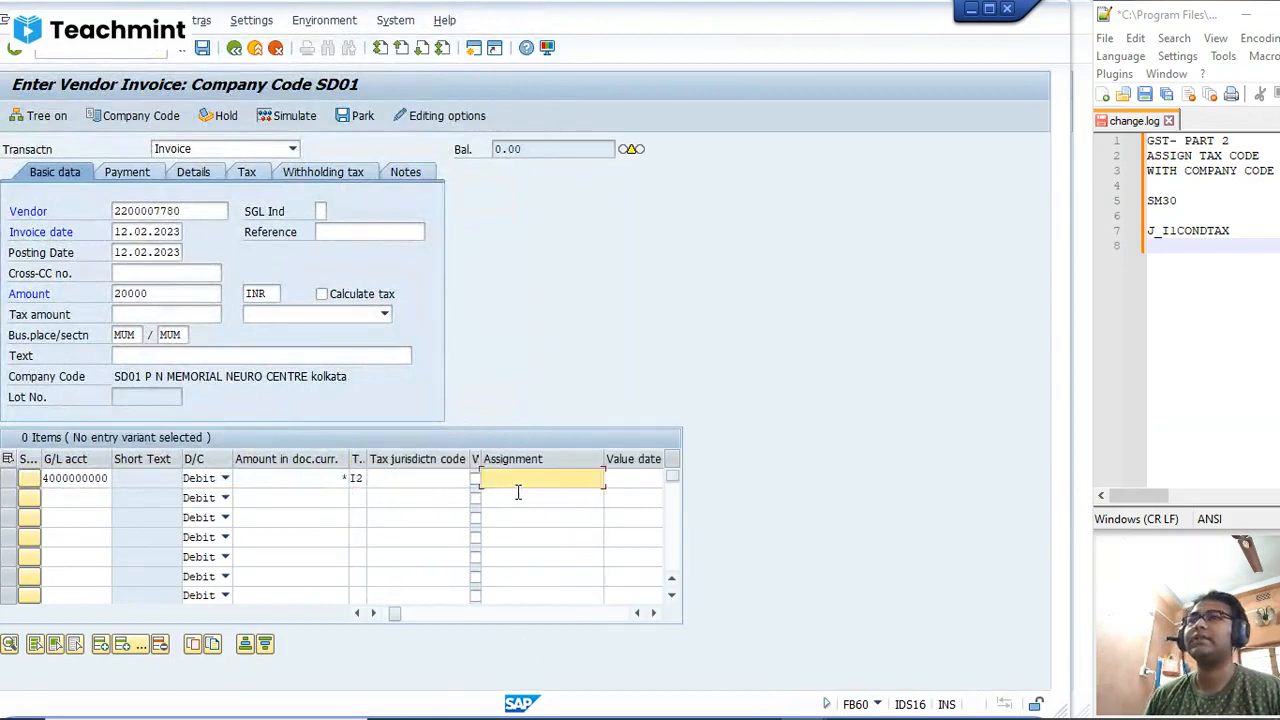
pyautogui.press('Tab')
pyautogui.press('Tab')
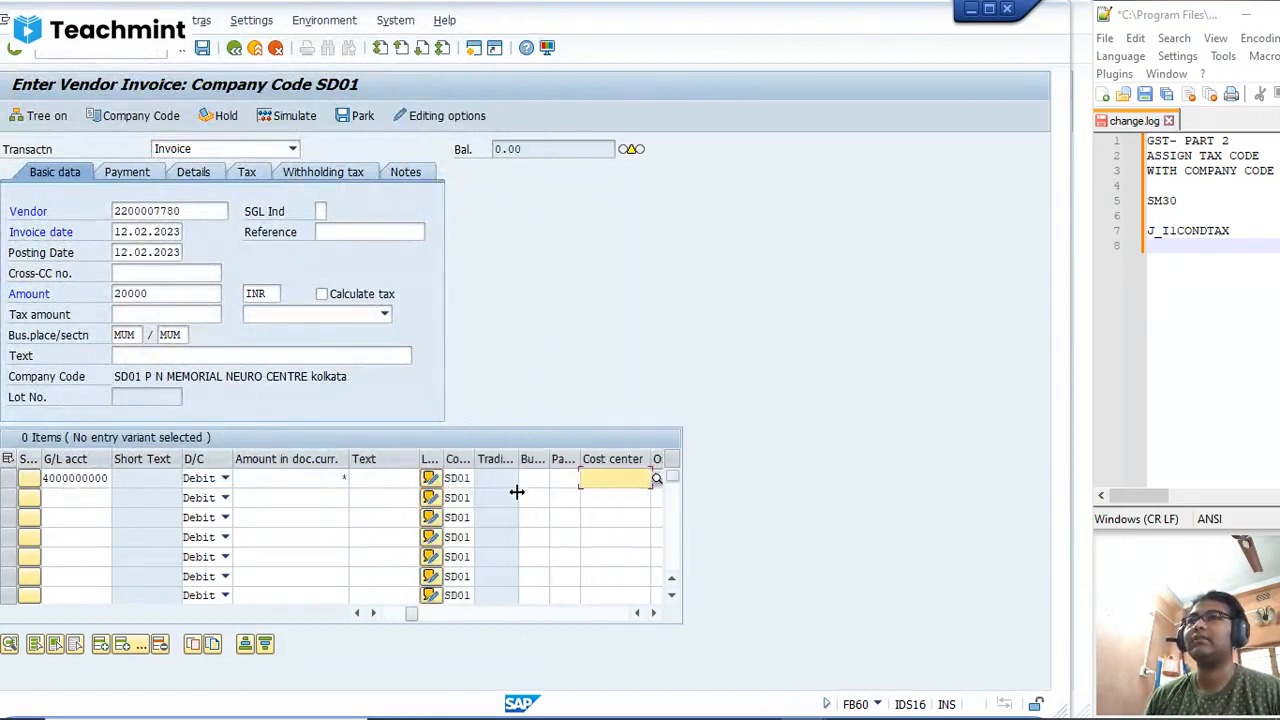
pyautogui.click(659, 481)
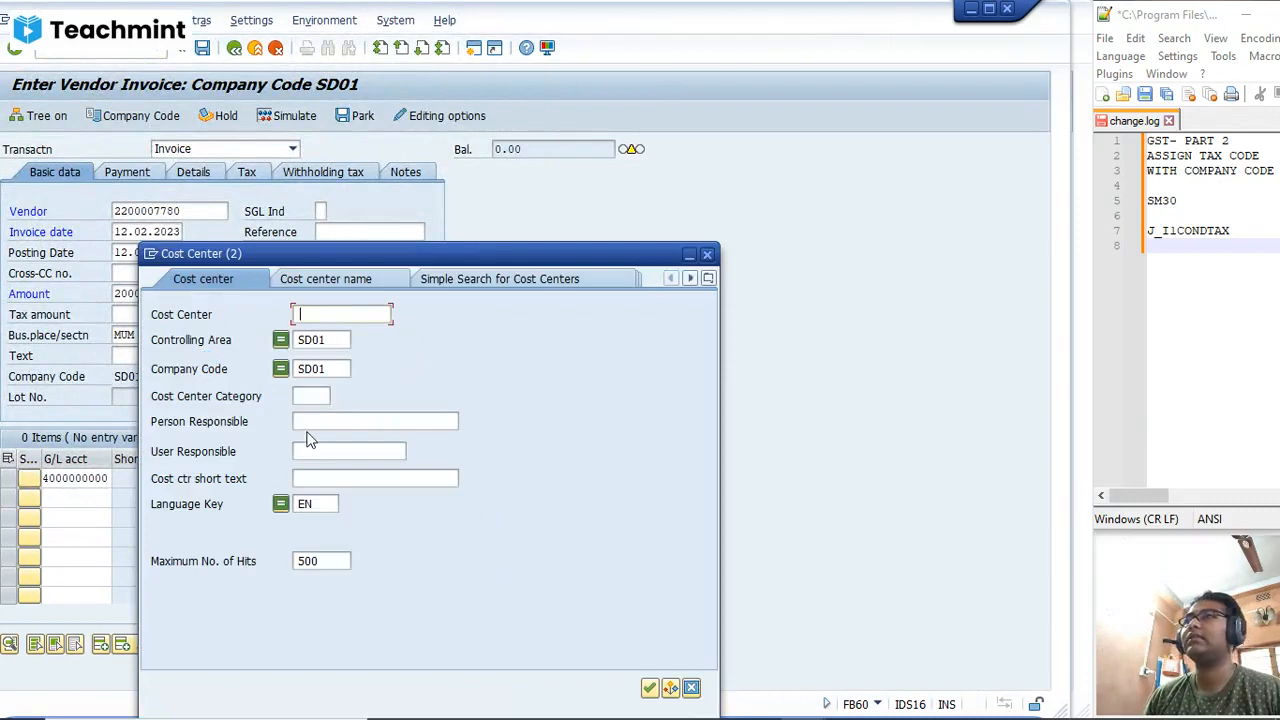
pyautogui.press('Return')
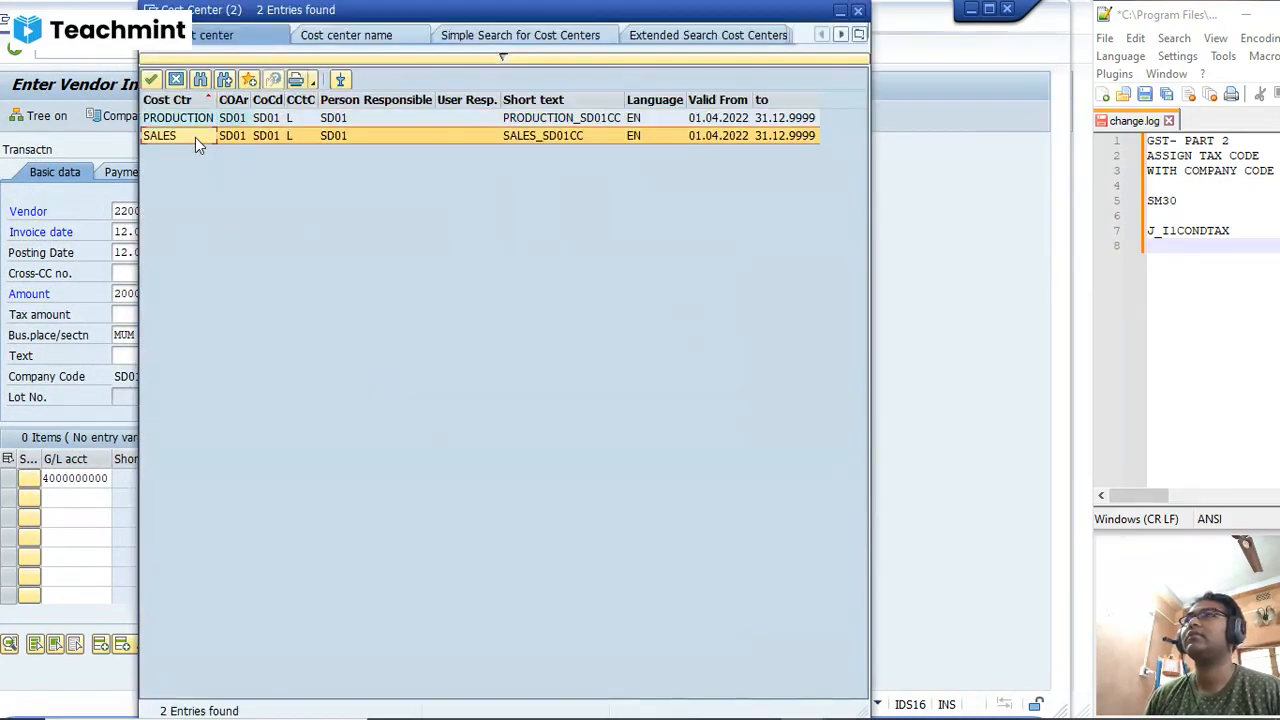
pyautogui.click(195, 137)
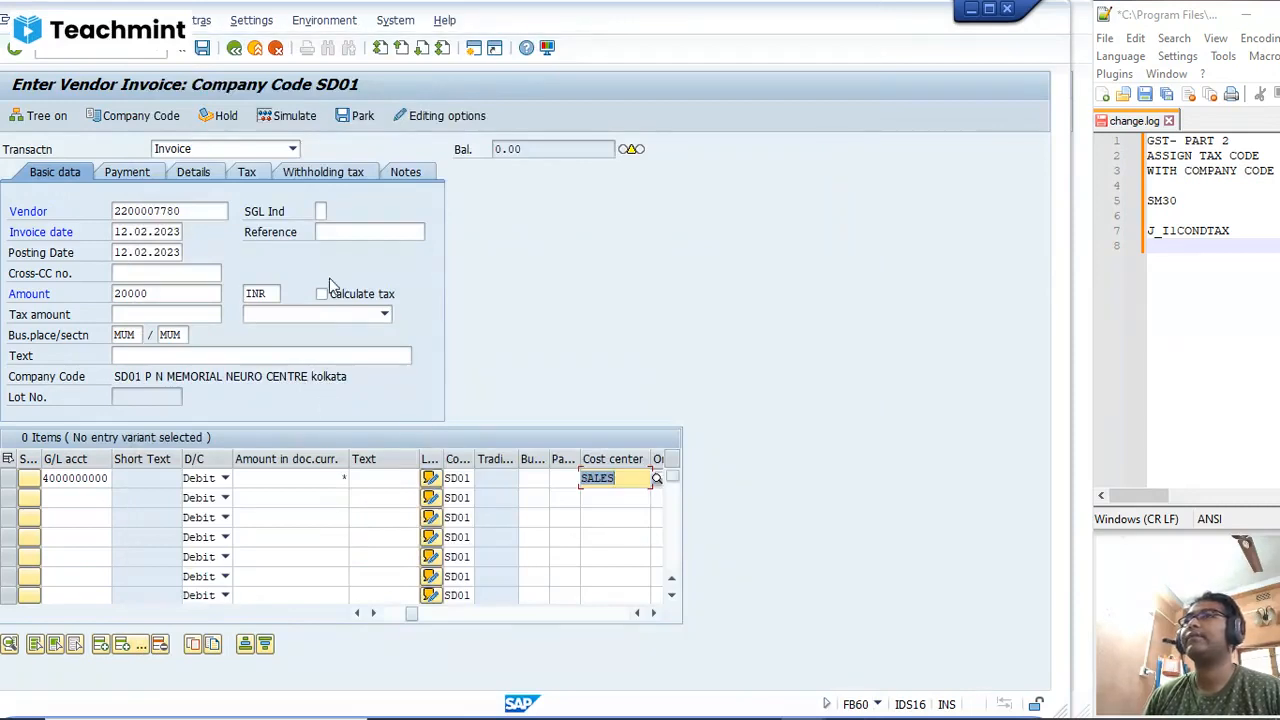
# Step: Turn on tax calculation for the invoice and set the invoice amount to 23600 INR
pyautogui.click(321, 293)
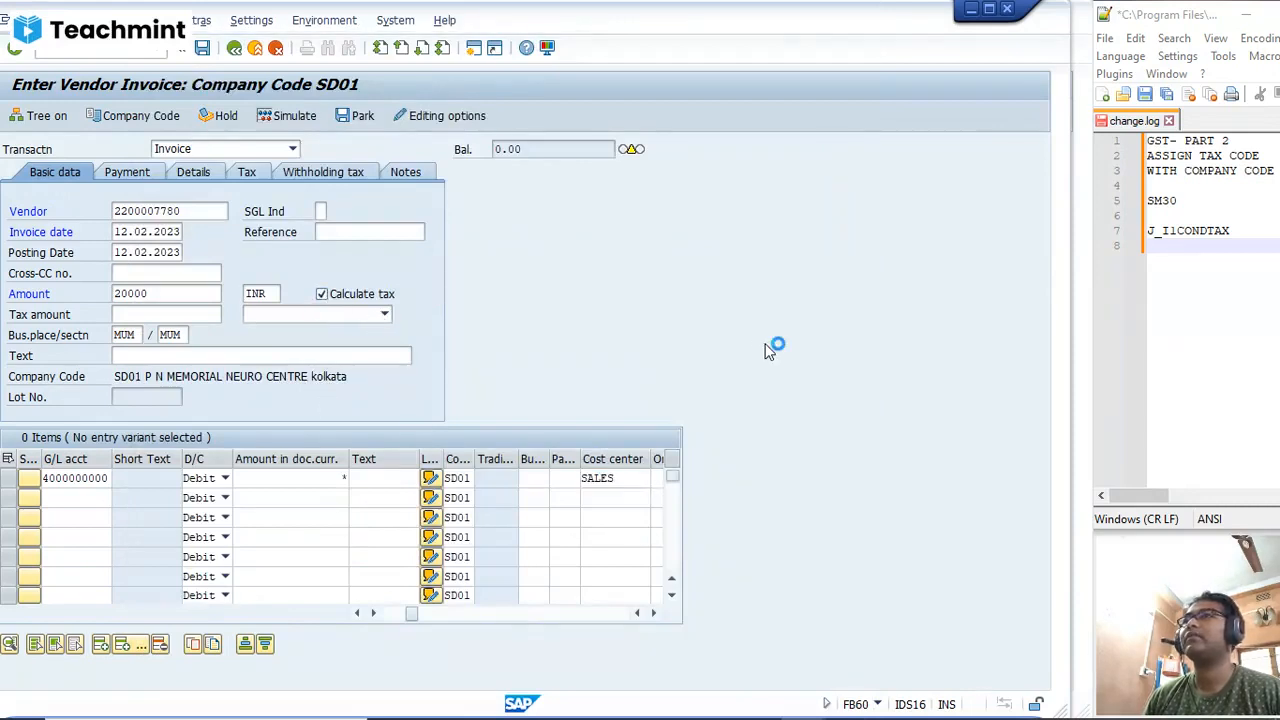
pyautogui.press('Return')
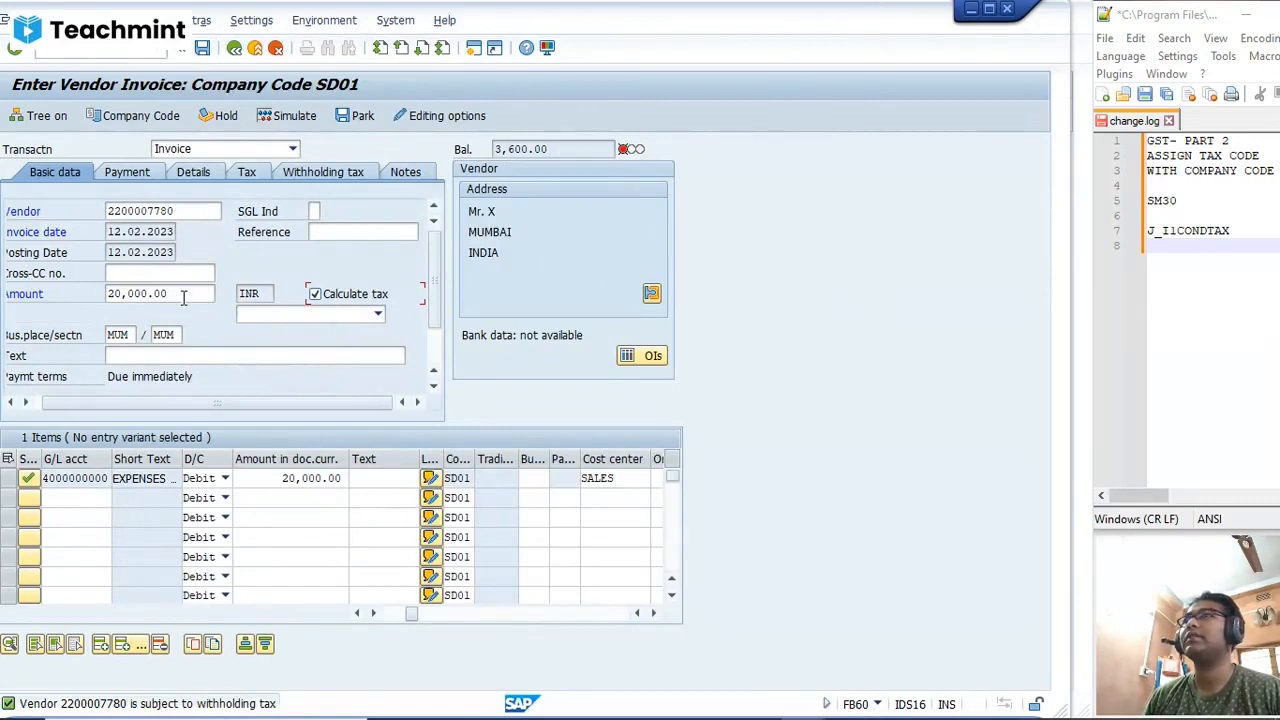
pyautogui.moveTo(183, 298); pyautogui.dragTo(4, 295)
pyautogui.write('23600')
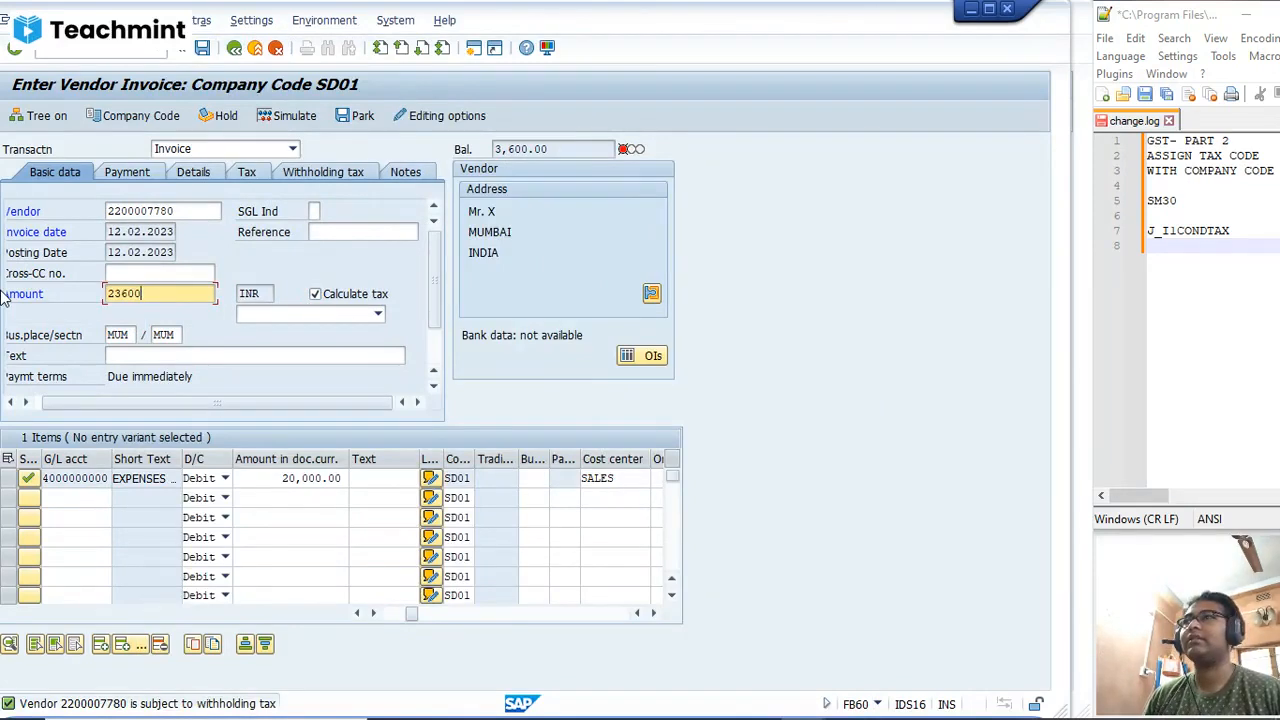
pyautogui.press('Return')
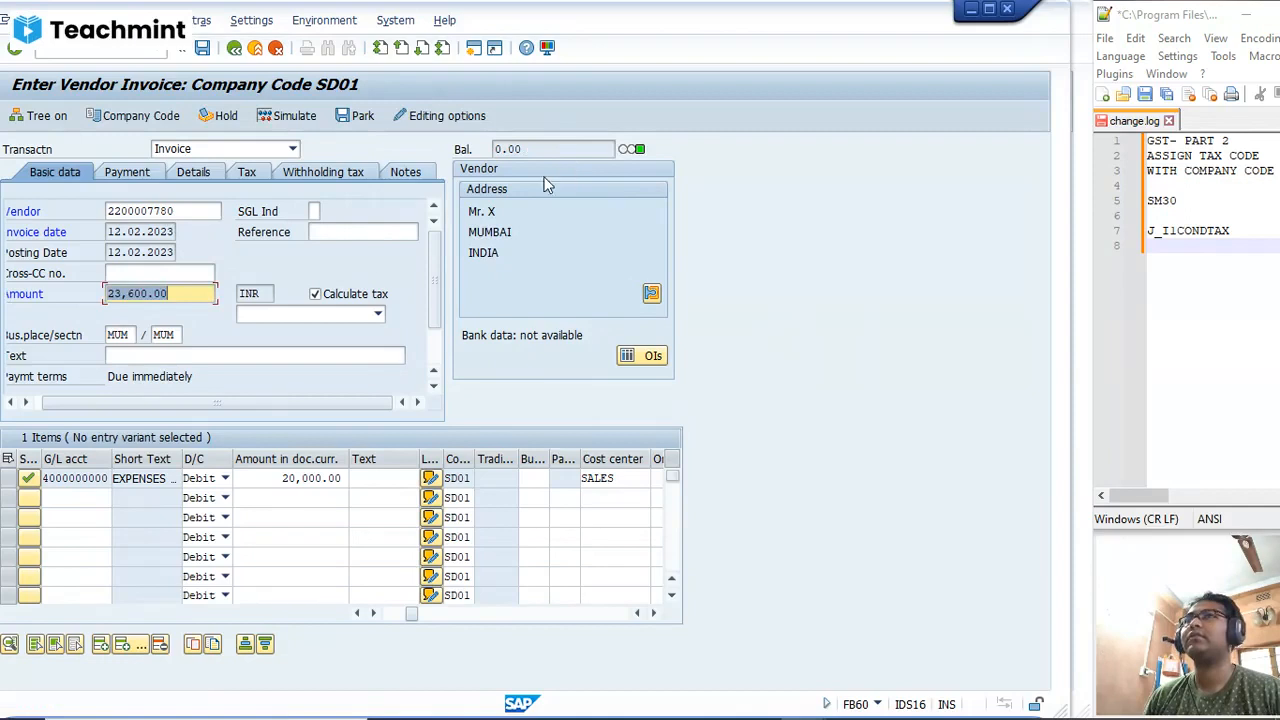
# Step: Set the invoice header's tax code to INPUT IGST@18%, and post the invoice after simulating it
pyautogui.click(378, 315)
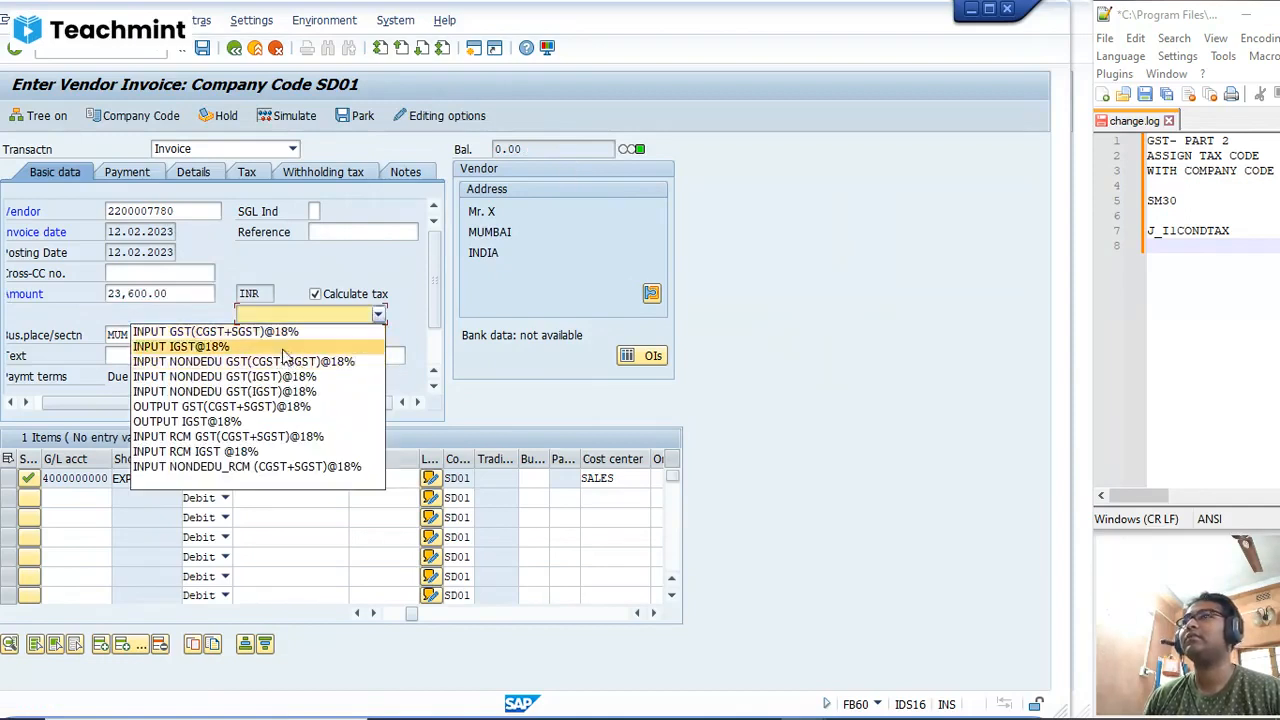
pyautogui.click(284, 344)
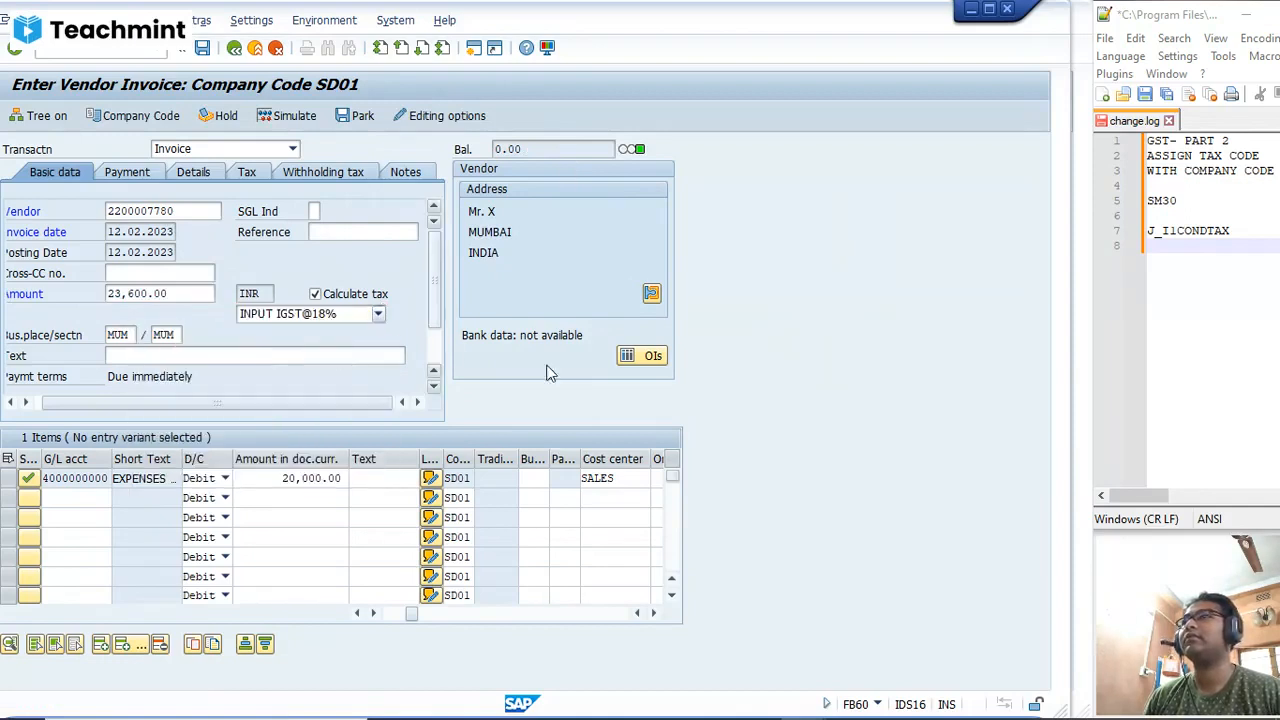
pyautogui.click(294, 117)
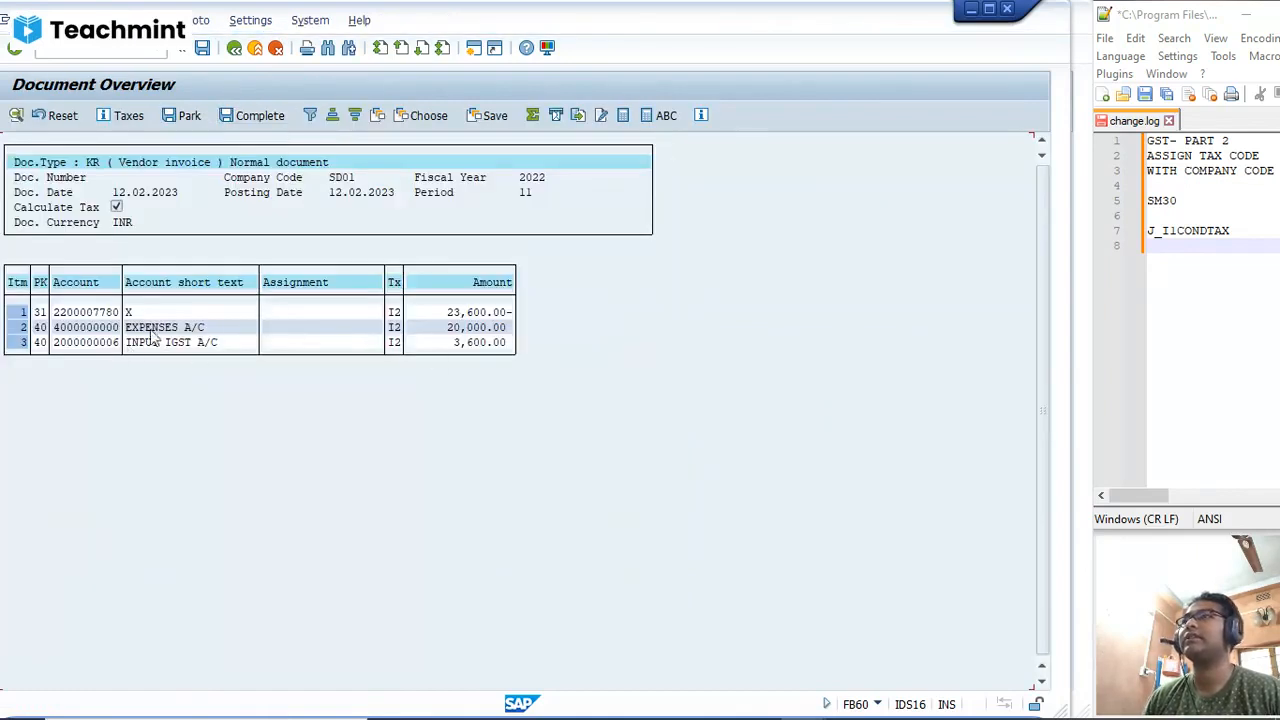
pyautogui.click(202, 48)
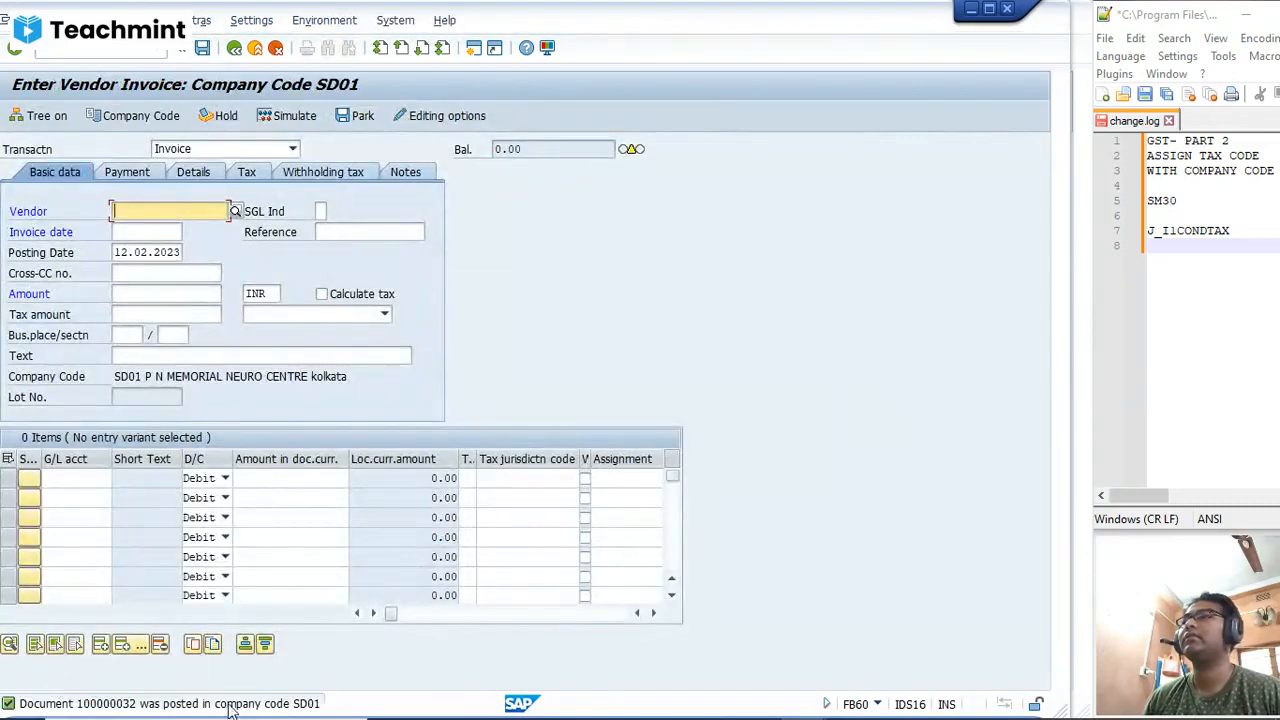
# Step: Display the posted invoice in the general ledger view and check the cost and profit center assignments of its line items
pyautogui.click(20, 20)
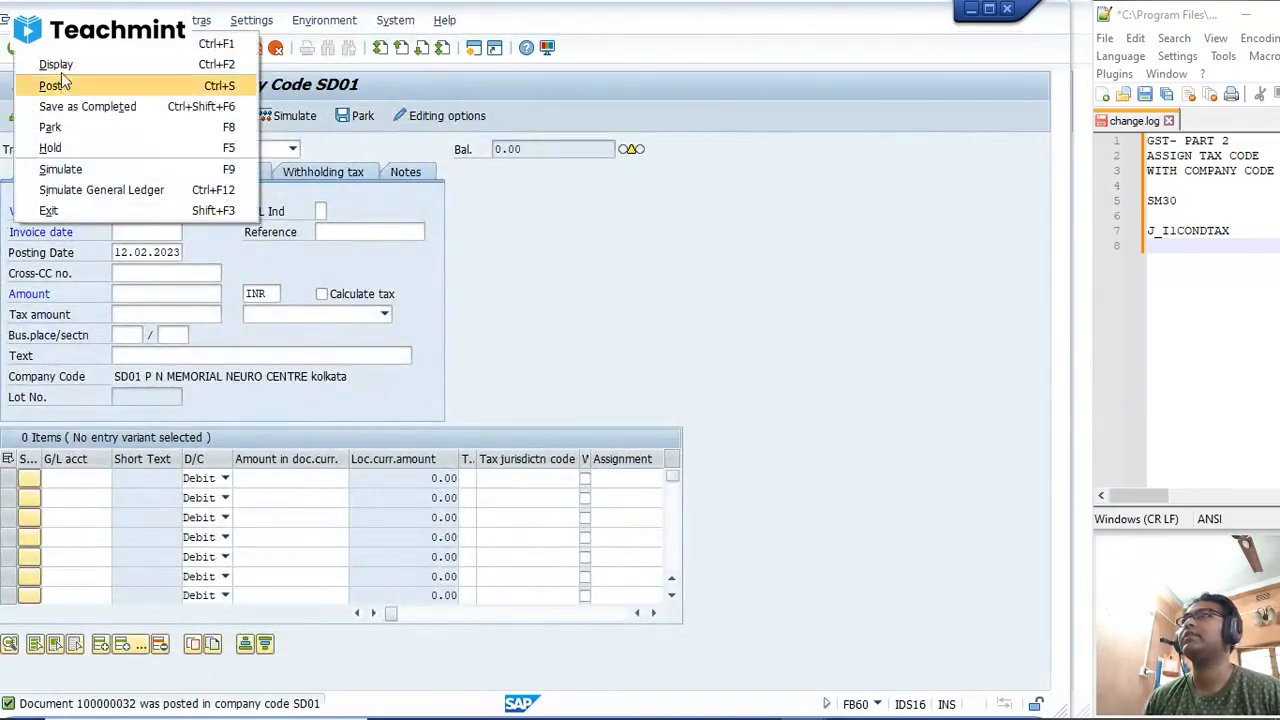
pyautogui.click(62, 64)
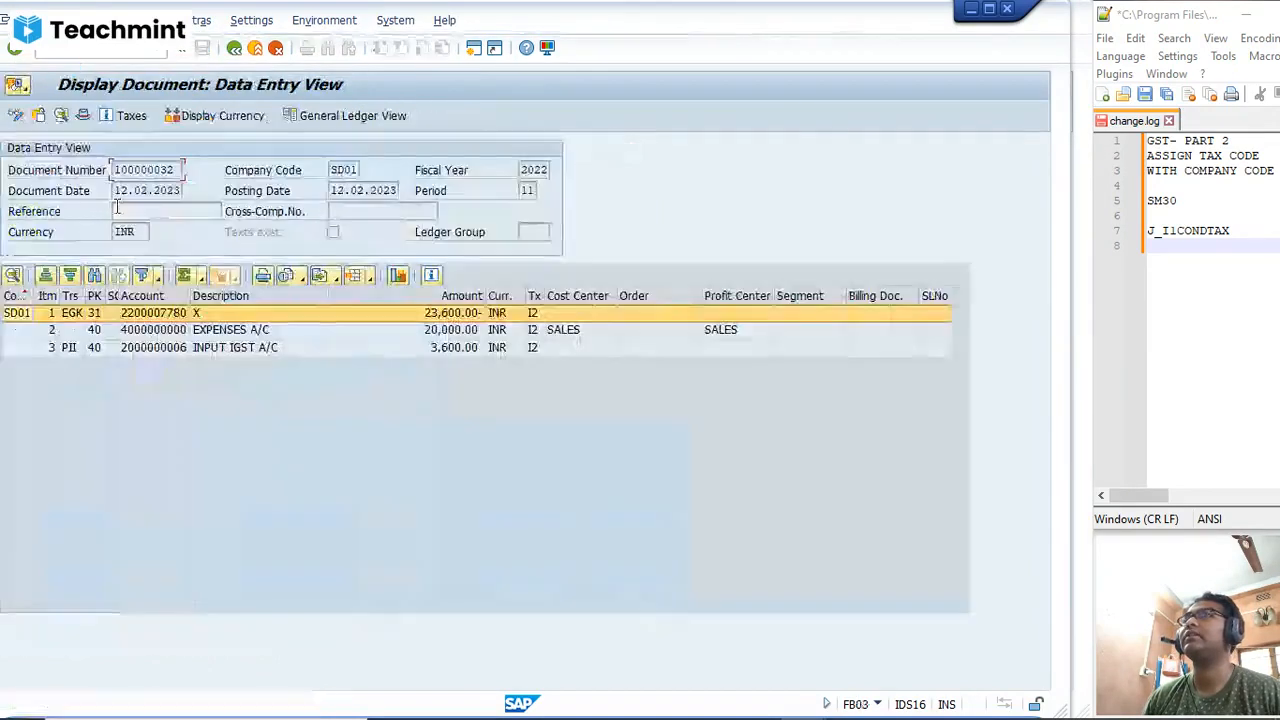
pyautogui.click(350, 116)
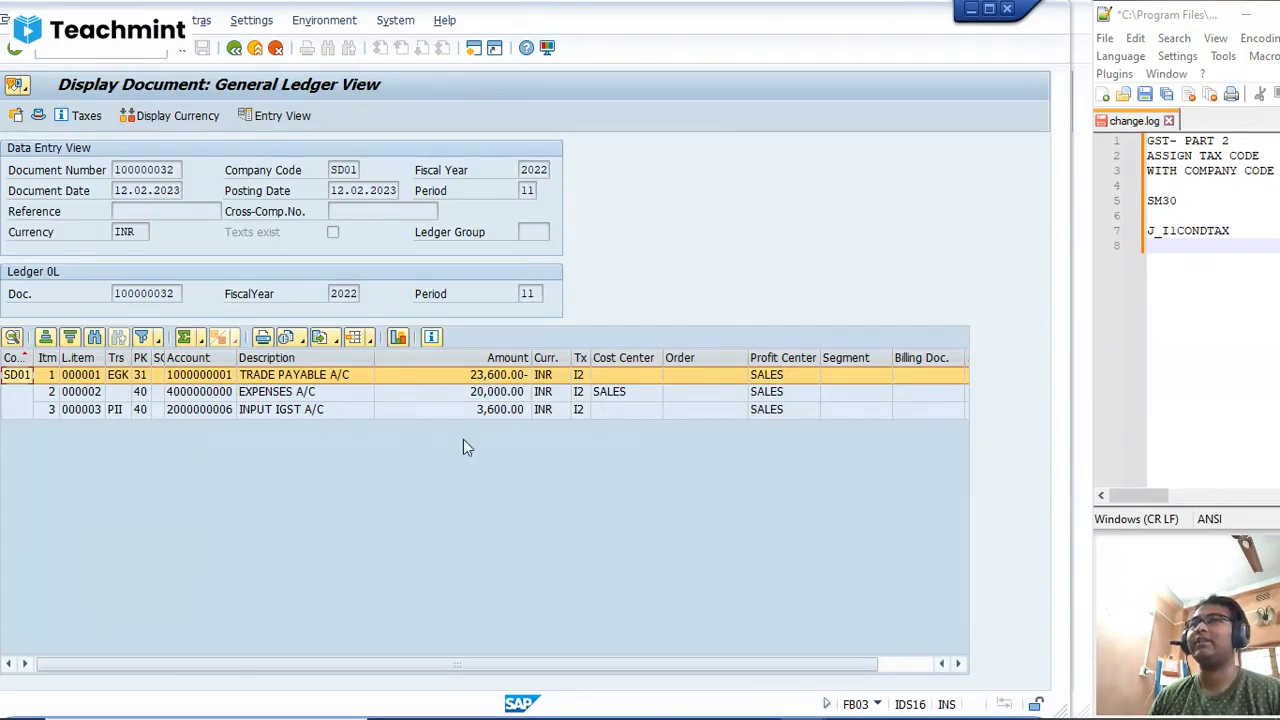
pyautogui.click(342, 391)
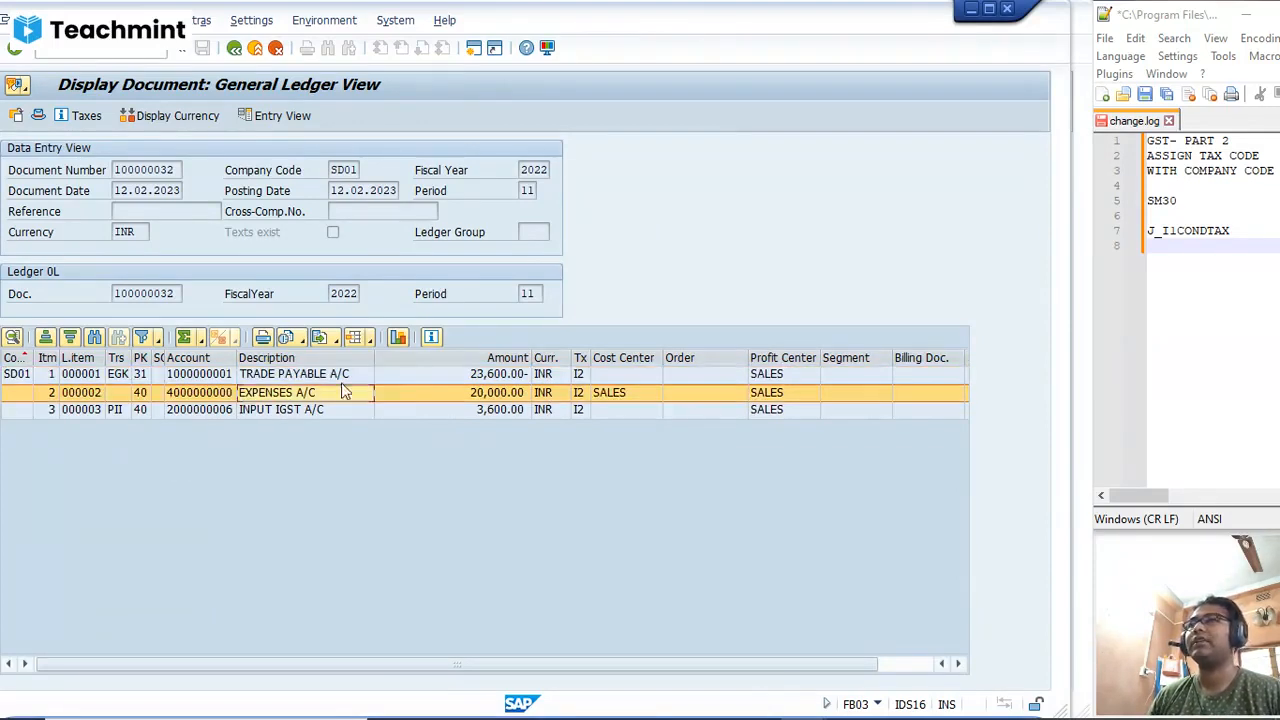
pyautogui.click(767, 393)
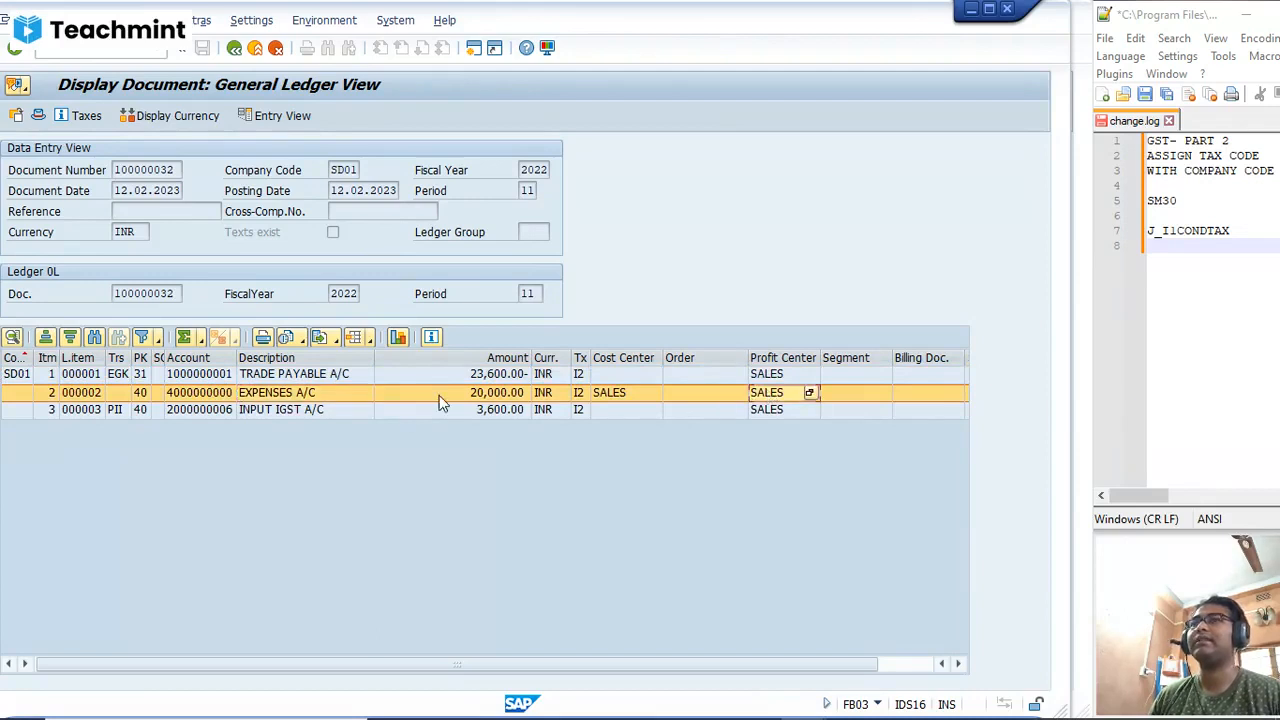
pyautogui.click(620, 393)
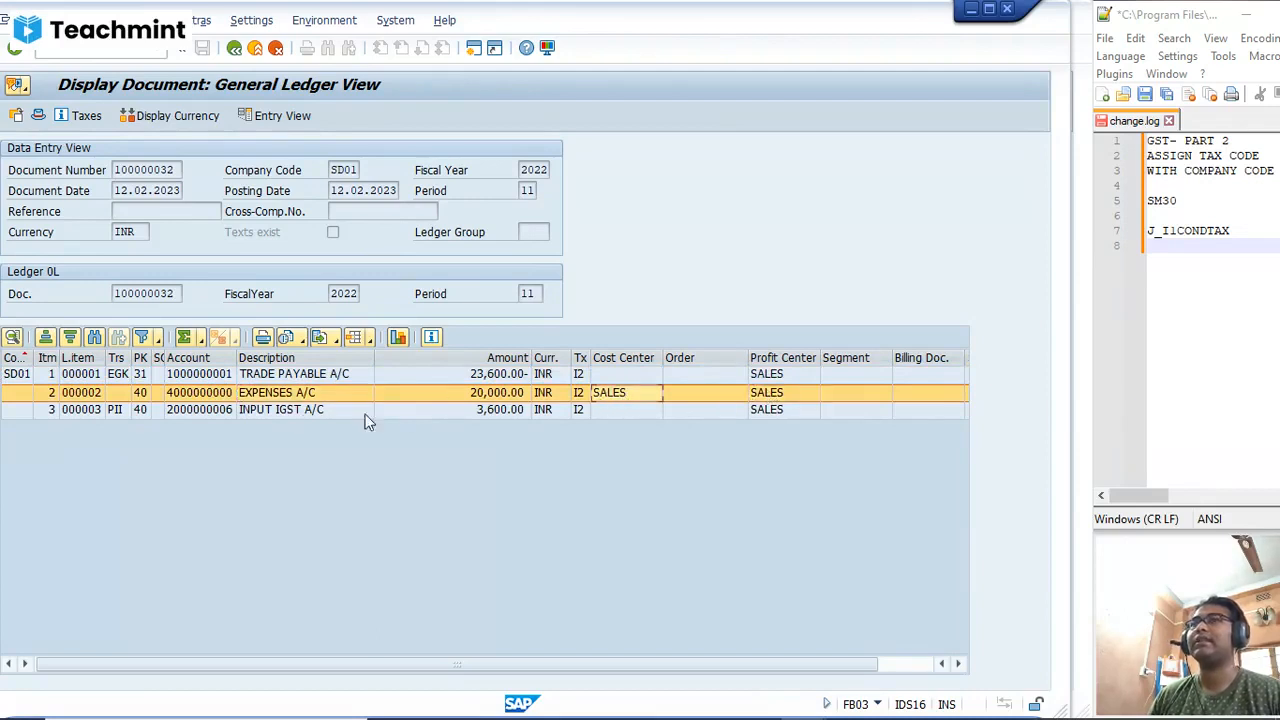
pyautogui.click(250, 414)
pyautogui.click(736, 412)
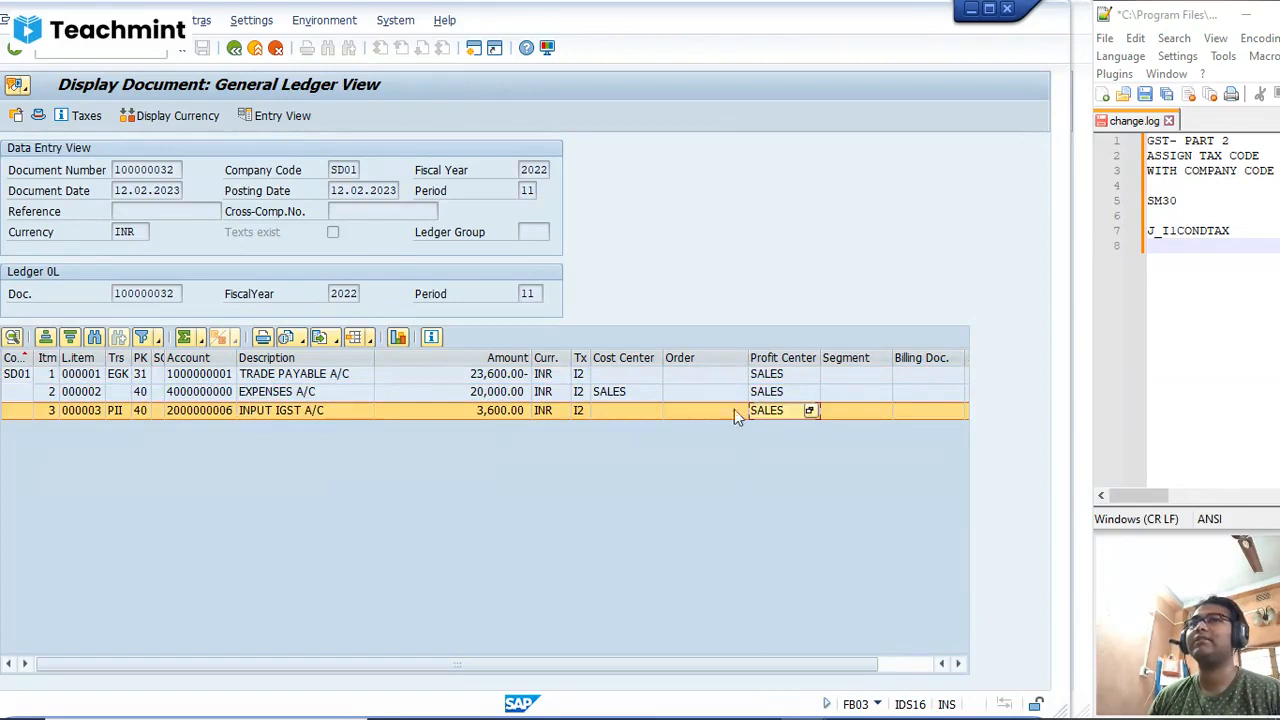
pyautogui.click(335, 375)
pyautogui.click(745, 376)
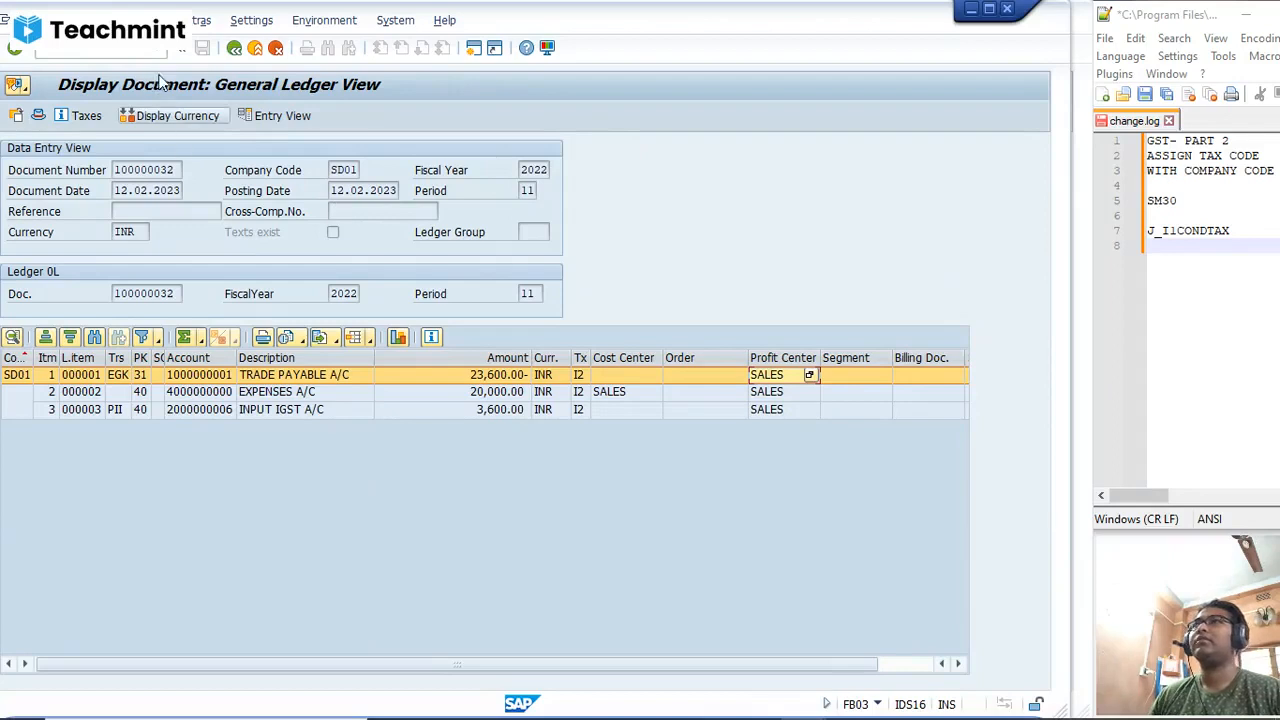
# Step: Start a new vendor invoice with transaction FB60
pyautogui.click(127, 49)
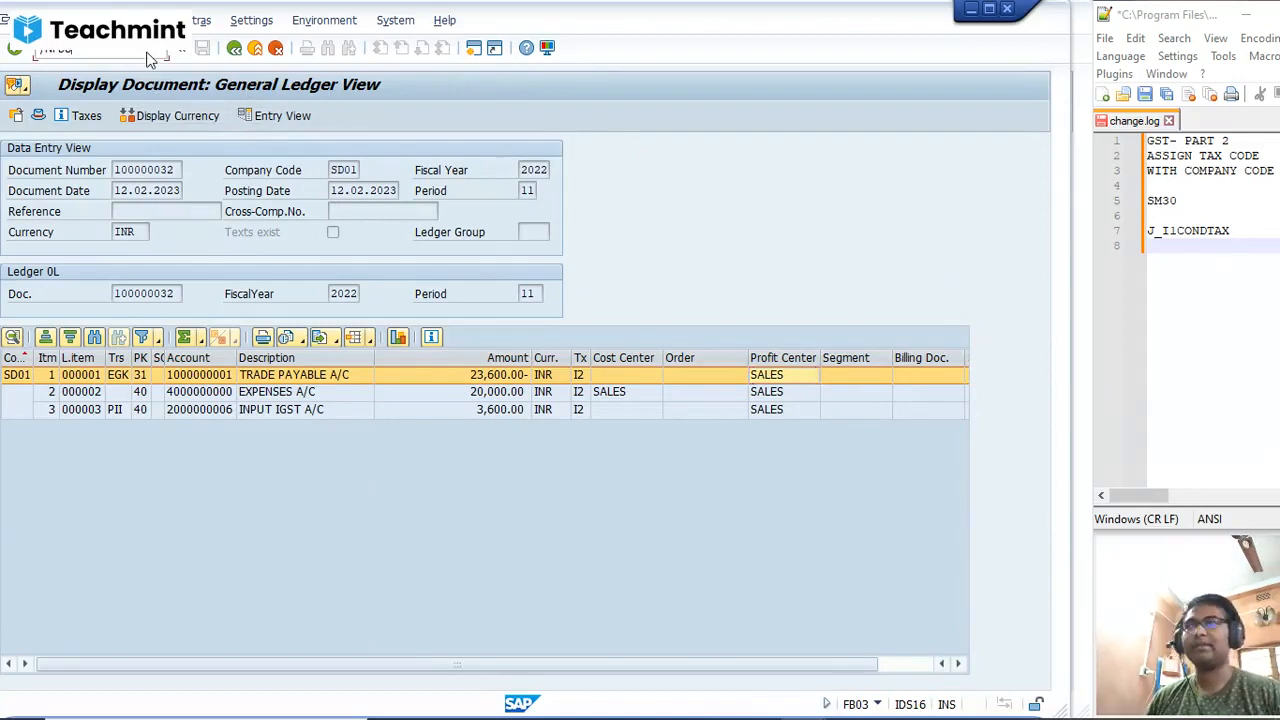
pyautogui.press('Return')
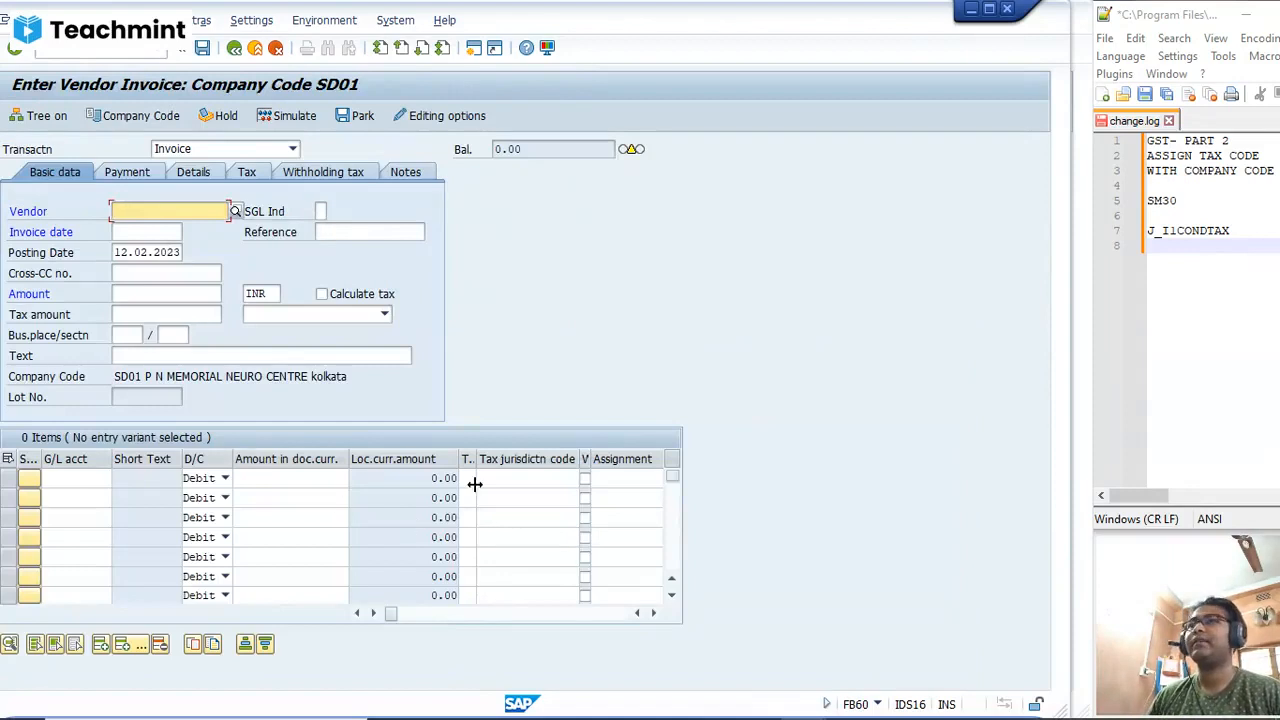
# Step: Review the reverse charge, output and non-deductible GST tax codes available for the first line item, without choosing one
pyautogui.click(474, 481)
pyautogui.click(492, 481)
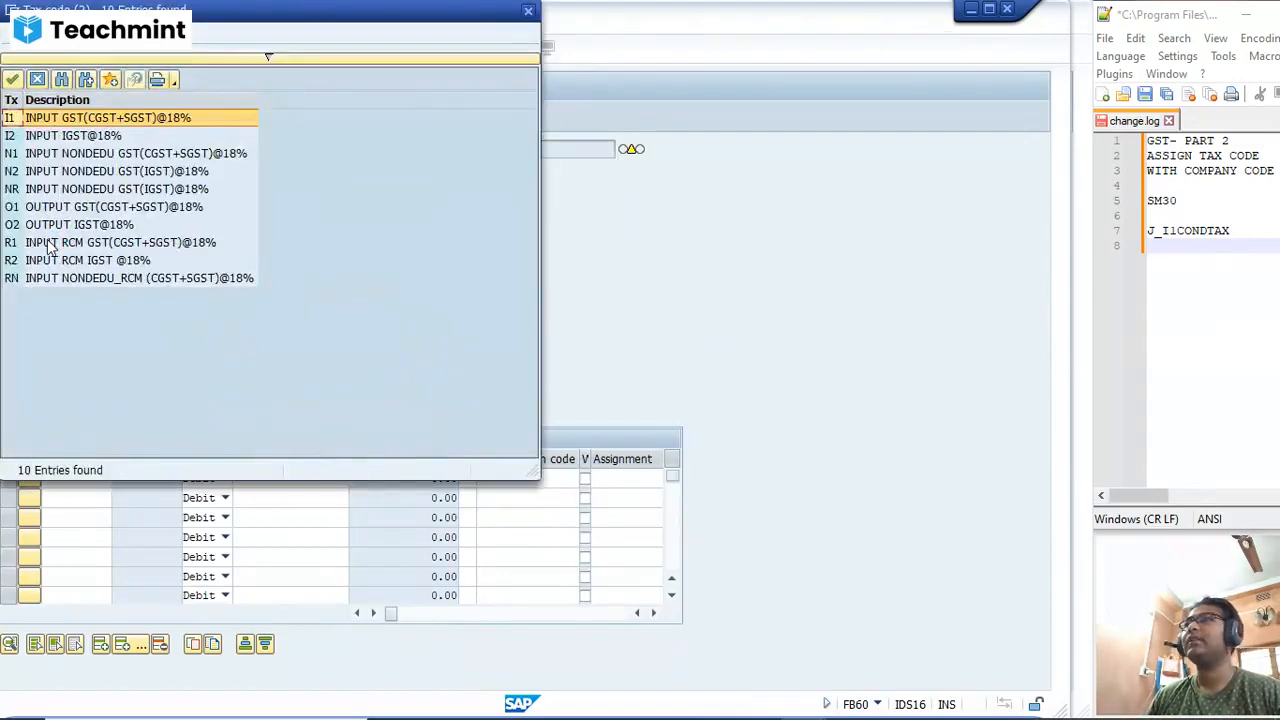
pyautogui.click(55, 243)
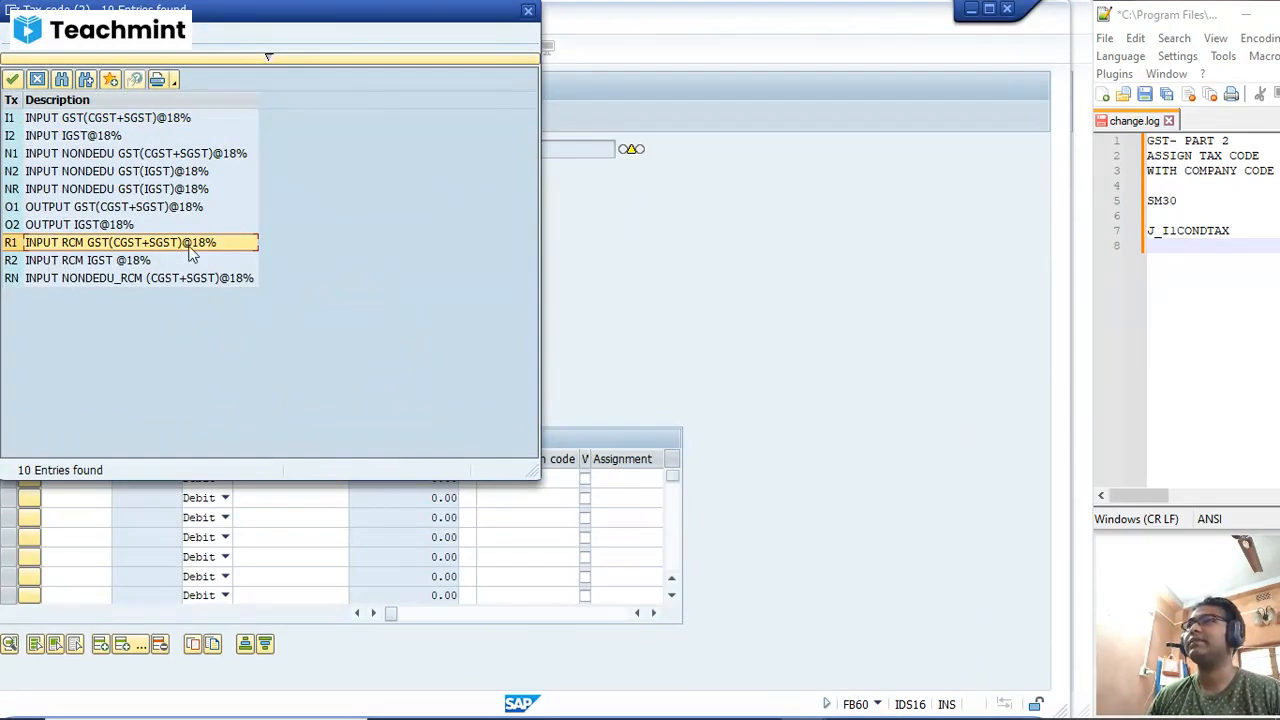
pyautogui.click(140, 262)
pyautogui.click(102, 280)
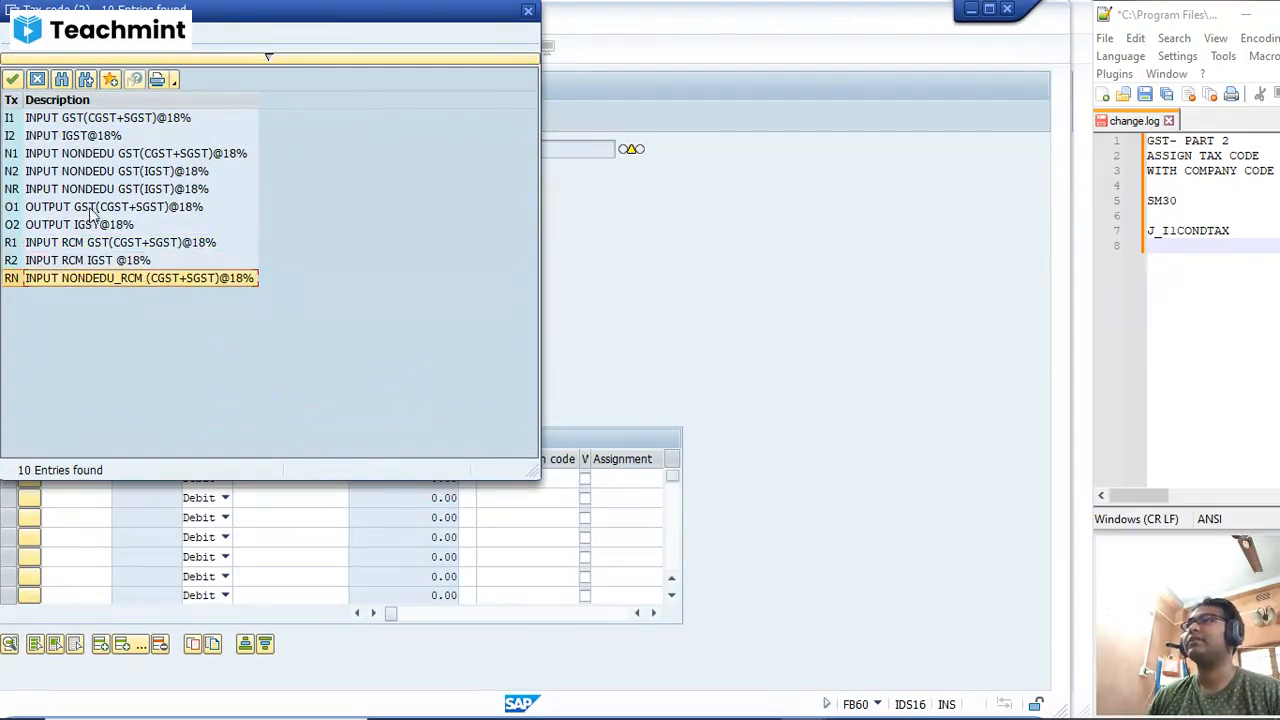
pyautogui.click(90, 208)
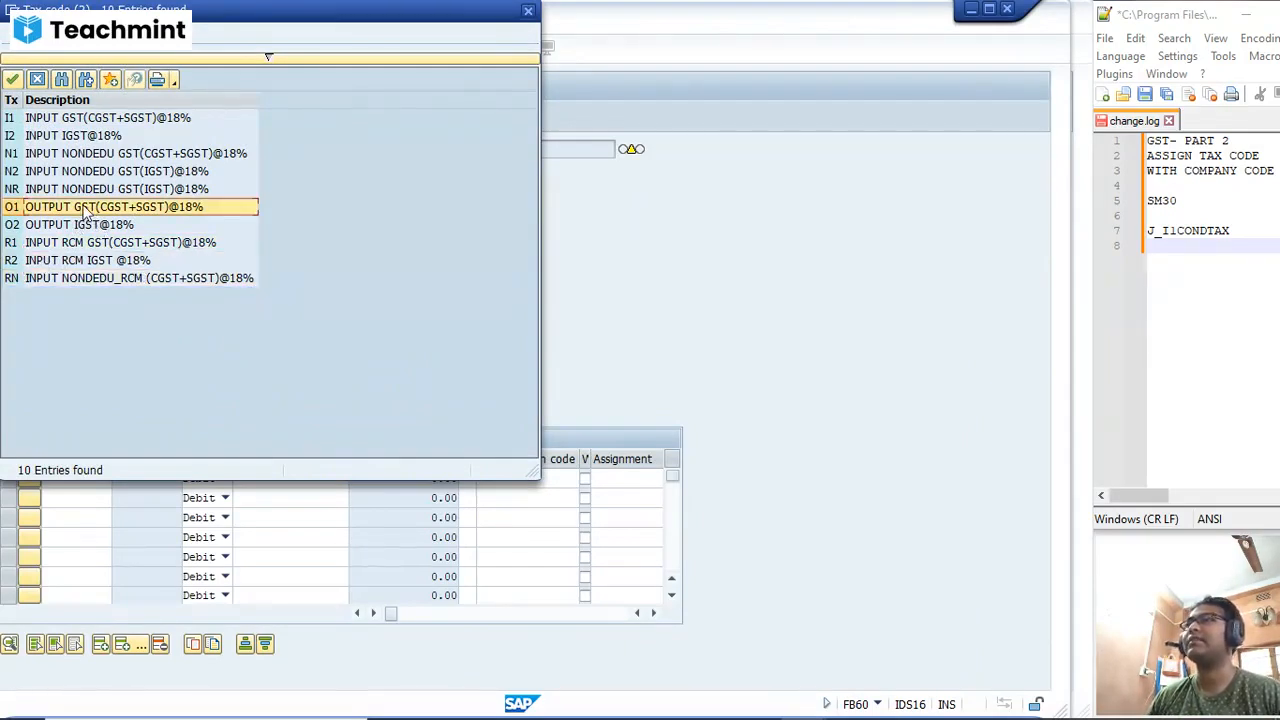
pyautogui.click(85, 226)
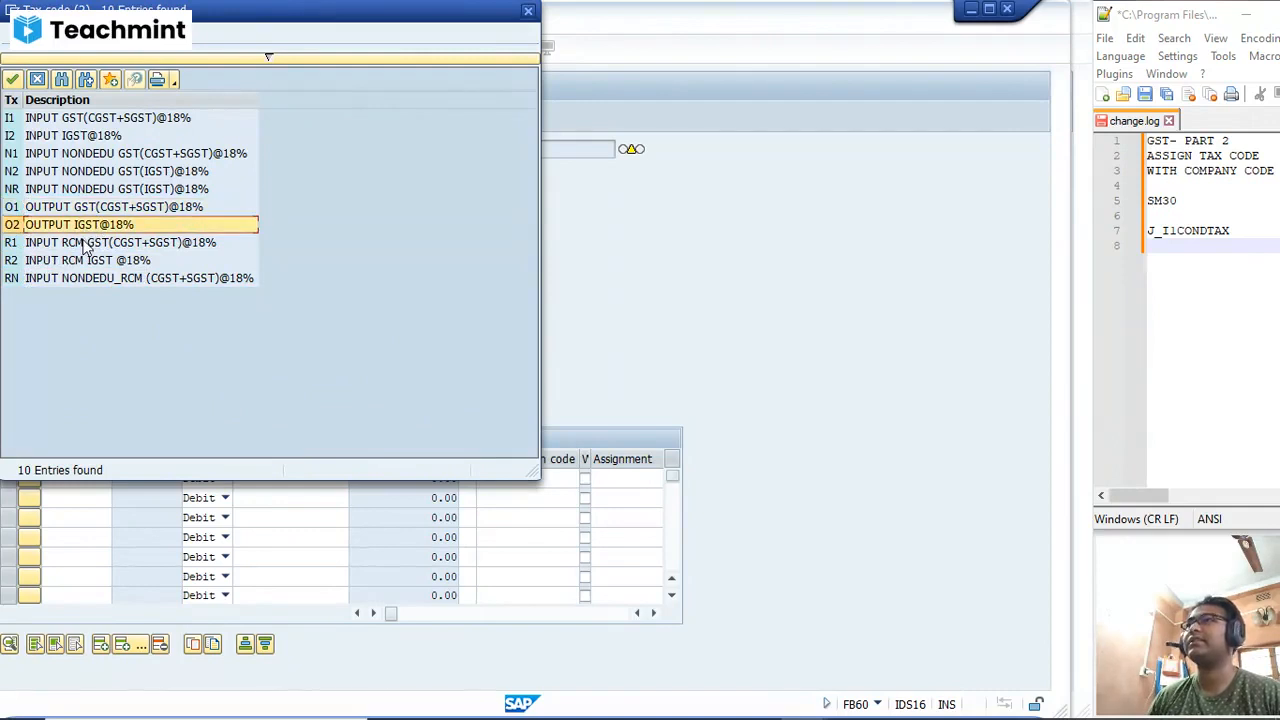
pyautogui.click(63, 172)
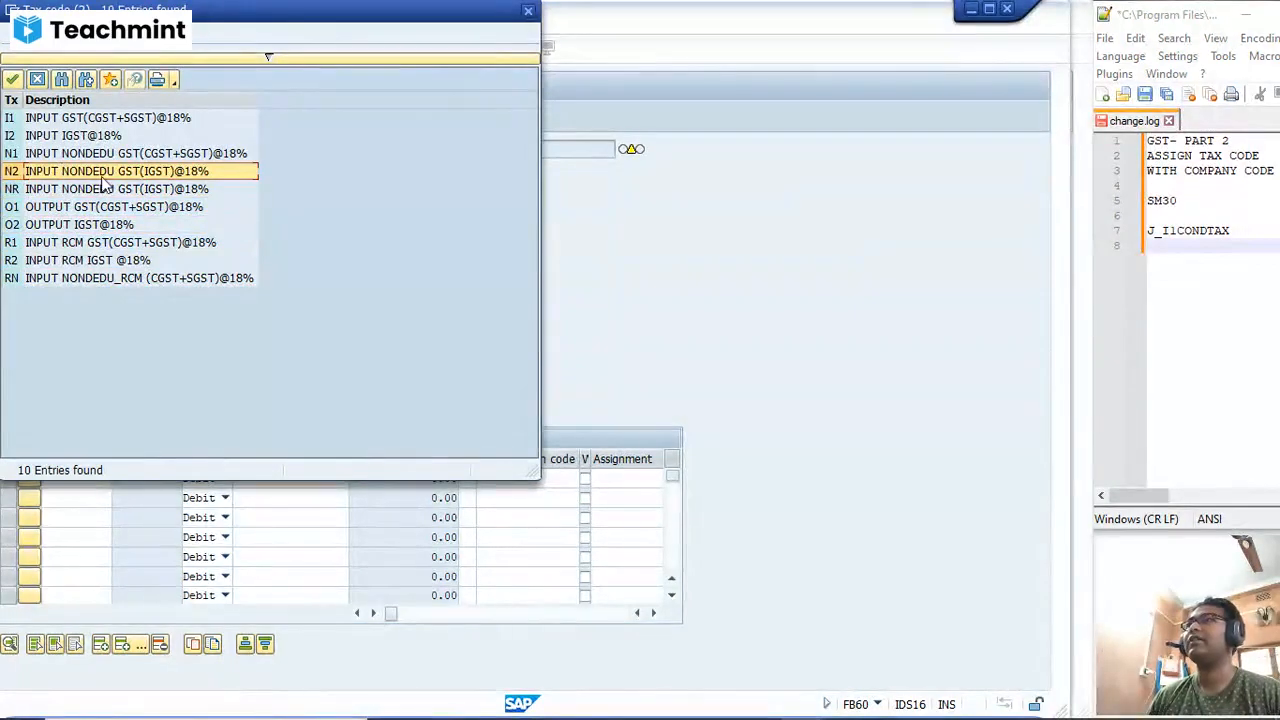
pyautogui.click(529, 12)
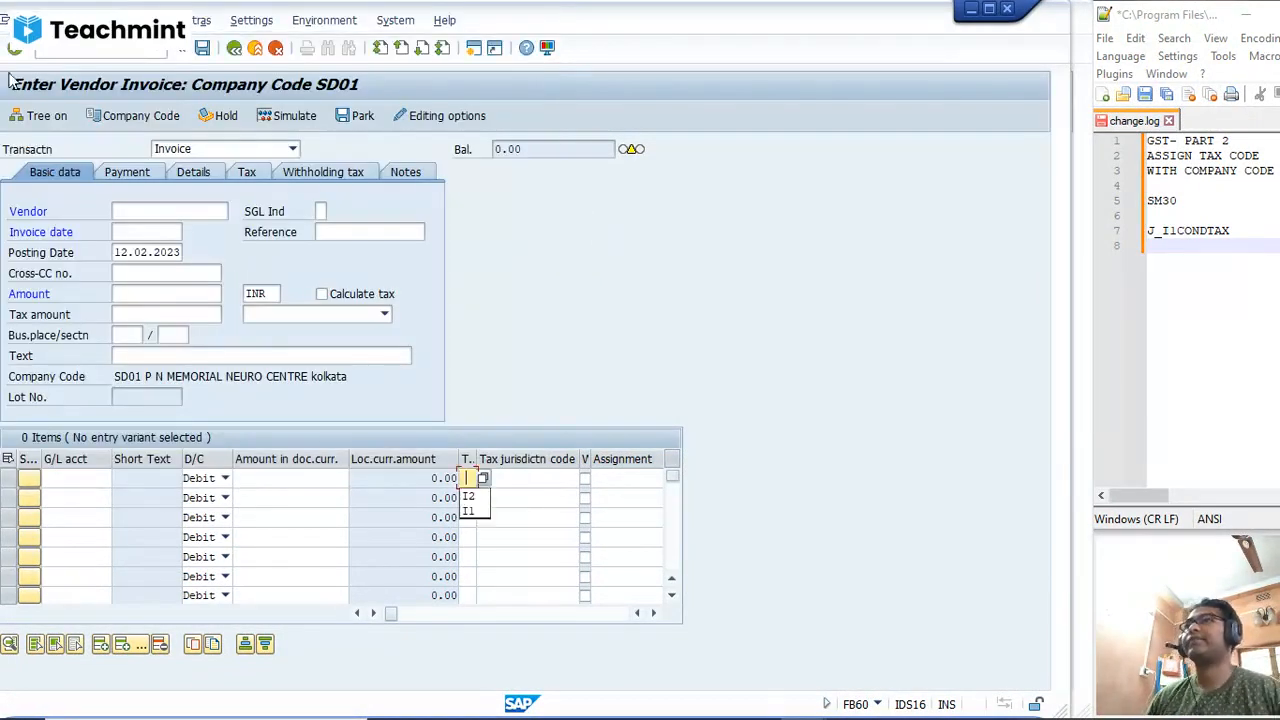
# Step: Enter the vendor number for the new invoice by correcting the final digits of the previously used vendor's number
pyautogui.click(121, 210)
pyautogui.click(136, 229)
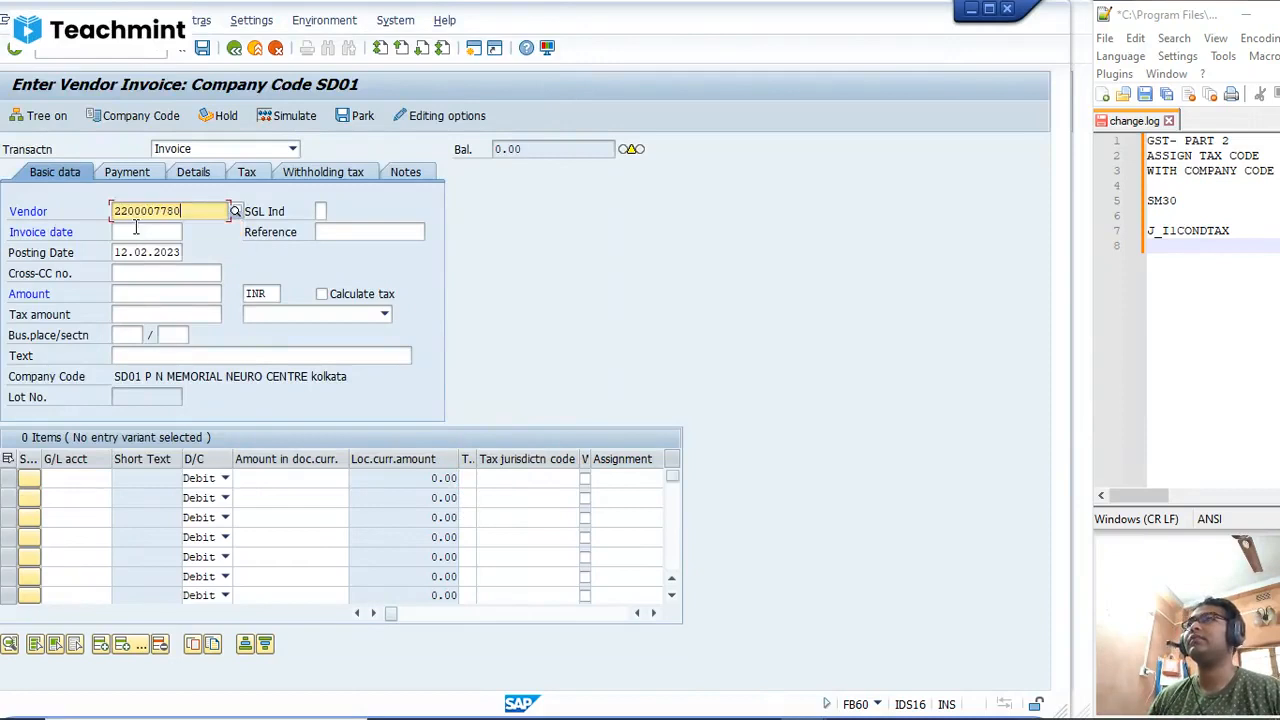
pyautogui.press('BackSpace')
pyautogui.press('BackSpace')
pyautogui.press('BackSpace')
pyautogui.press('BackSpace')
pyautogui.press('BackSpace')
pyautogui.press('BackSpace')
pyautogui.press('BackSpace')
pyautogui.press('BackSpace')
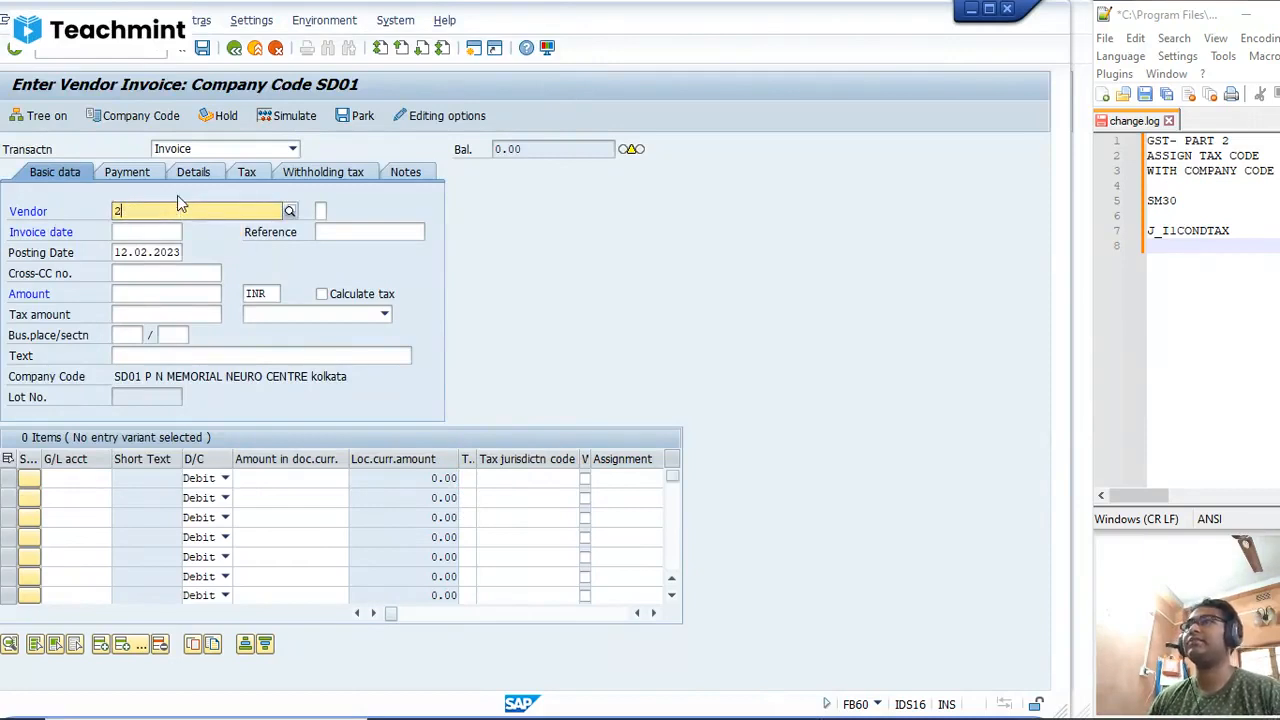
pyautogui.click(185, 248)
pyautogui.press('Tab')
pyautogui.press('Tab')
pyautogui.press('Tab')
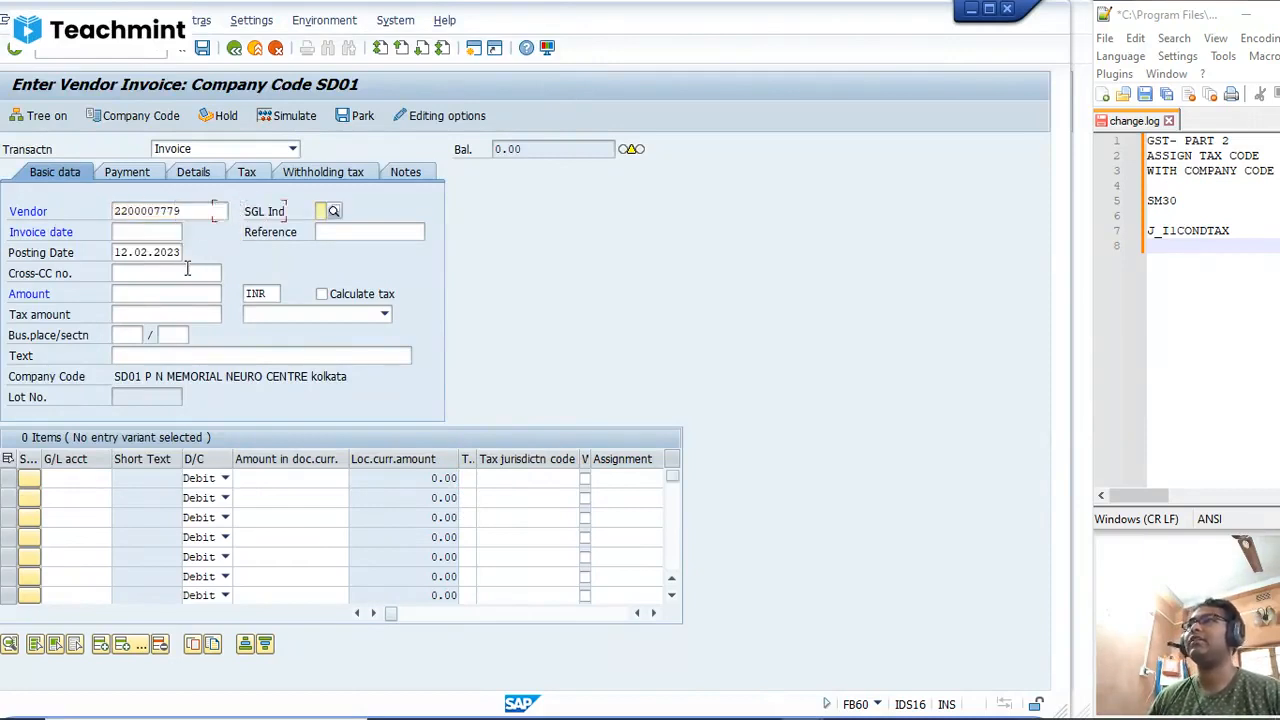
# Step: Set the invoice date to 12.02.2023 and the invoice amount to 20000 INR
pyautogui.click(128, 235)
pyautogui.click(160, 250)
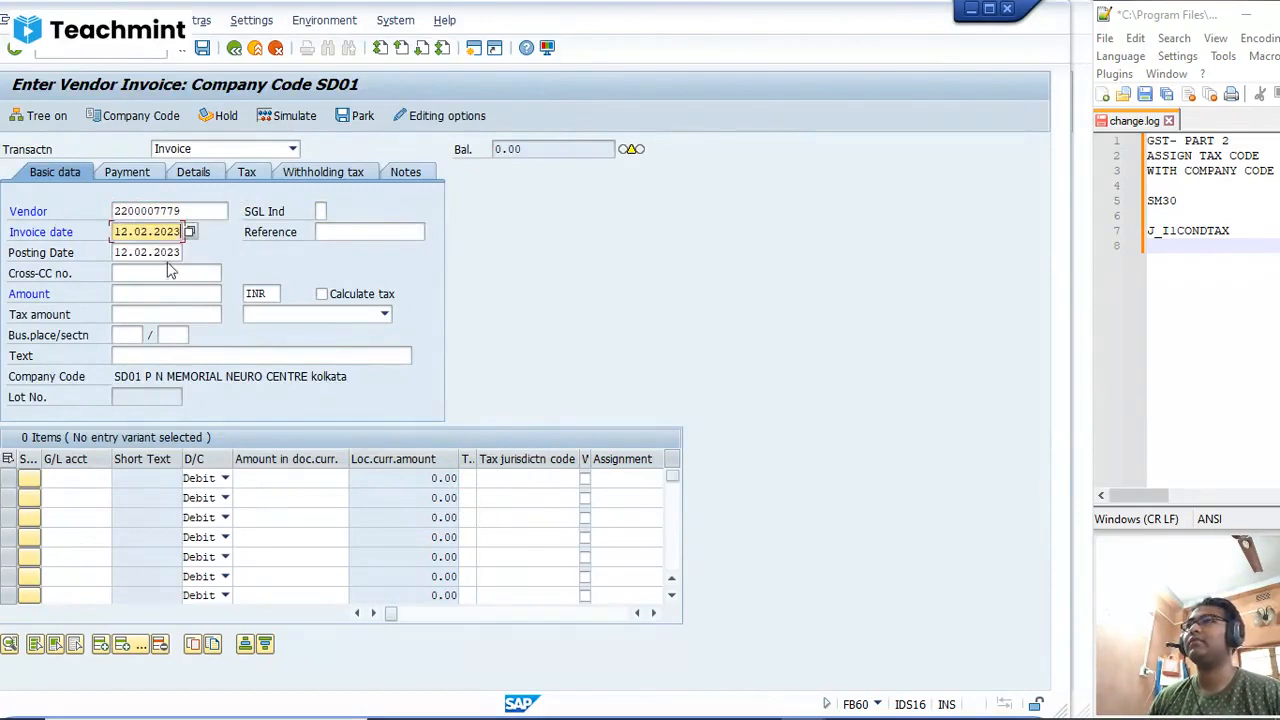
pyautogui.click(160, 293)
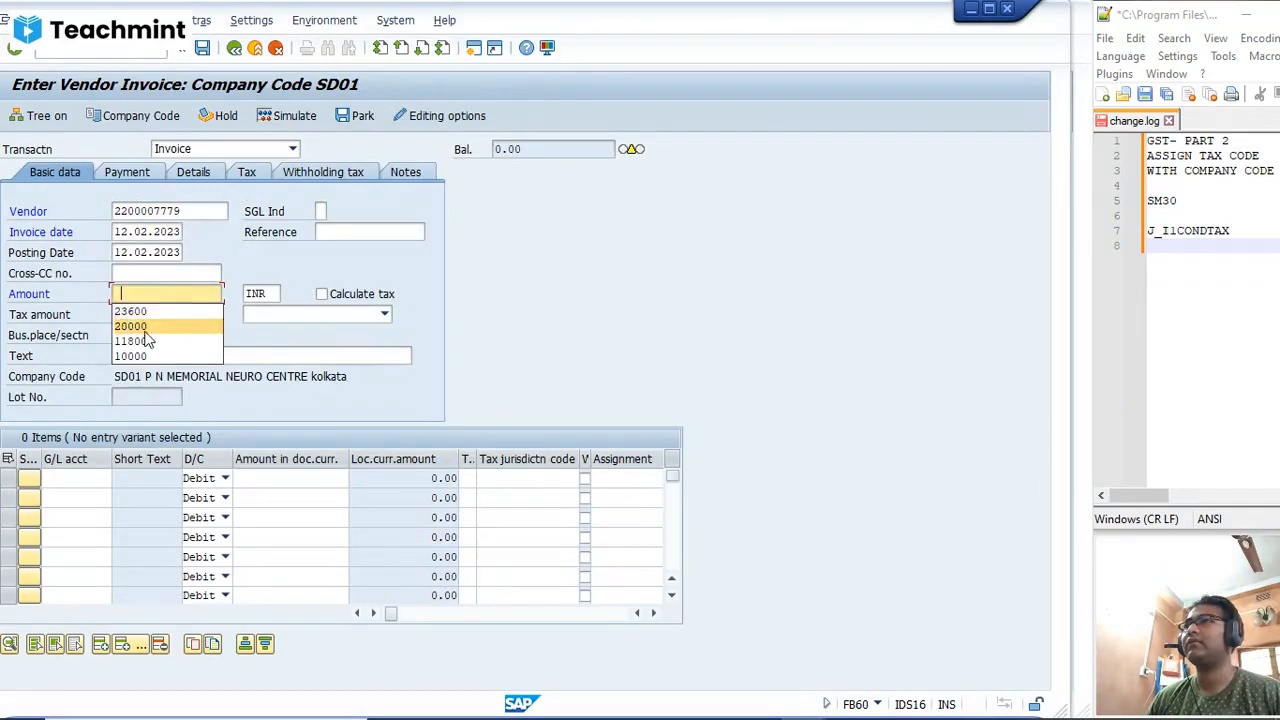
pyautogui.click(140, 326)
pyautogui.press('Tab')
pyautogui.press('Tab')
pyautogui.press('Tab')
# Step: Set both the business place and the section code of the invoice to kol
pyautogui.click(129, 336)
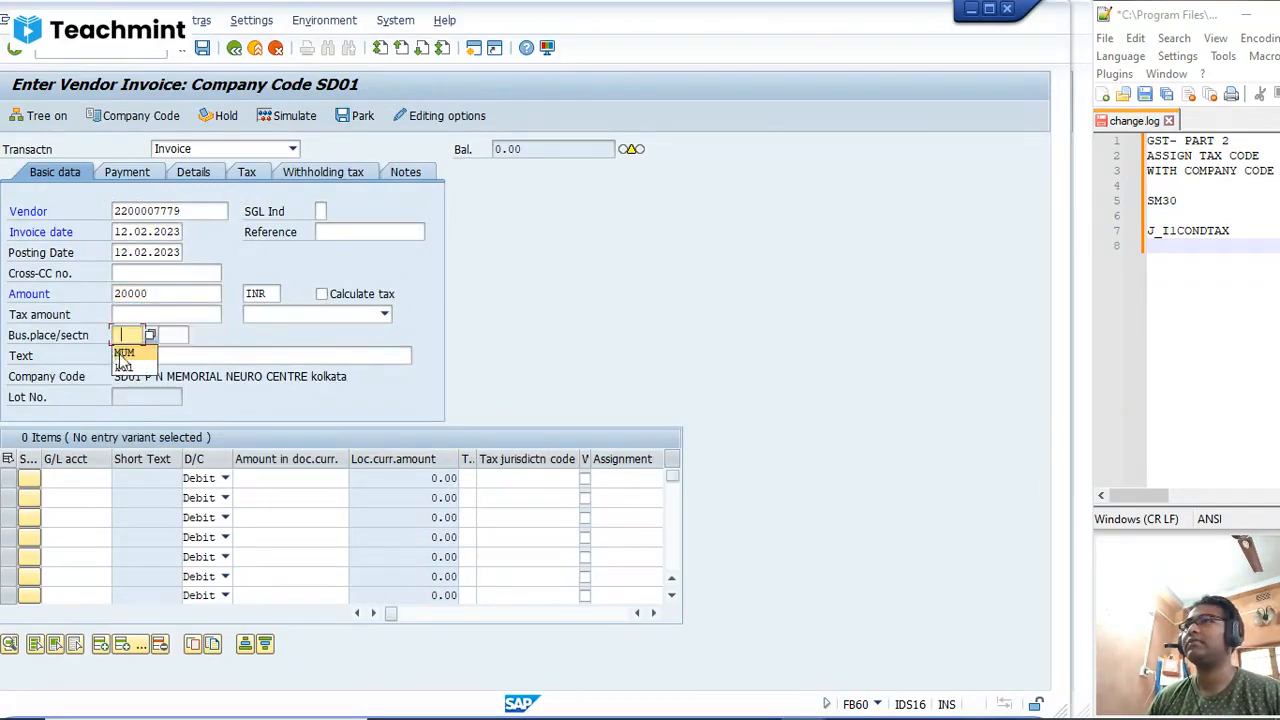
pyautogui.click(123, 353)
pyautogui.click(132, 335)
pyautogui.press('BackSpace')
pyautogui.press('BackSpace')
pyautogui.press('space')
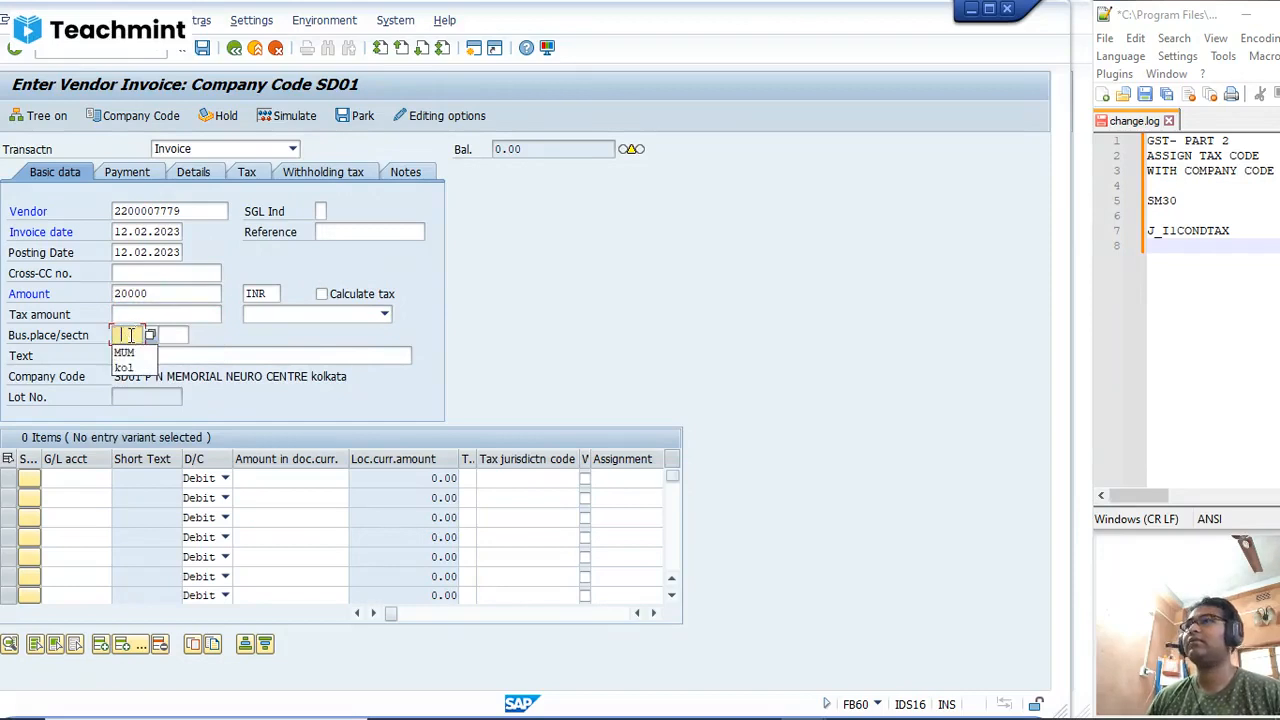
pyautogui.click(137, 367)
pyautogui.press('space')
pyautogui.click(170, 367)
# Step: Enter the EXPENSES A/C general ledger account in the first line item as a debit with * as its amount
pyautogui.click(89, 478)
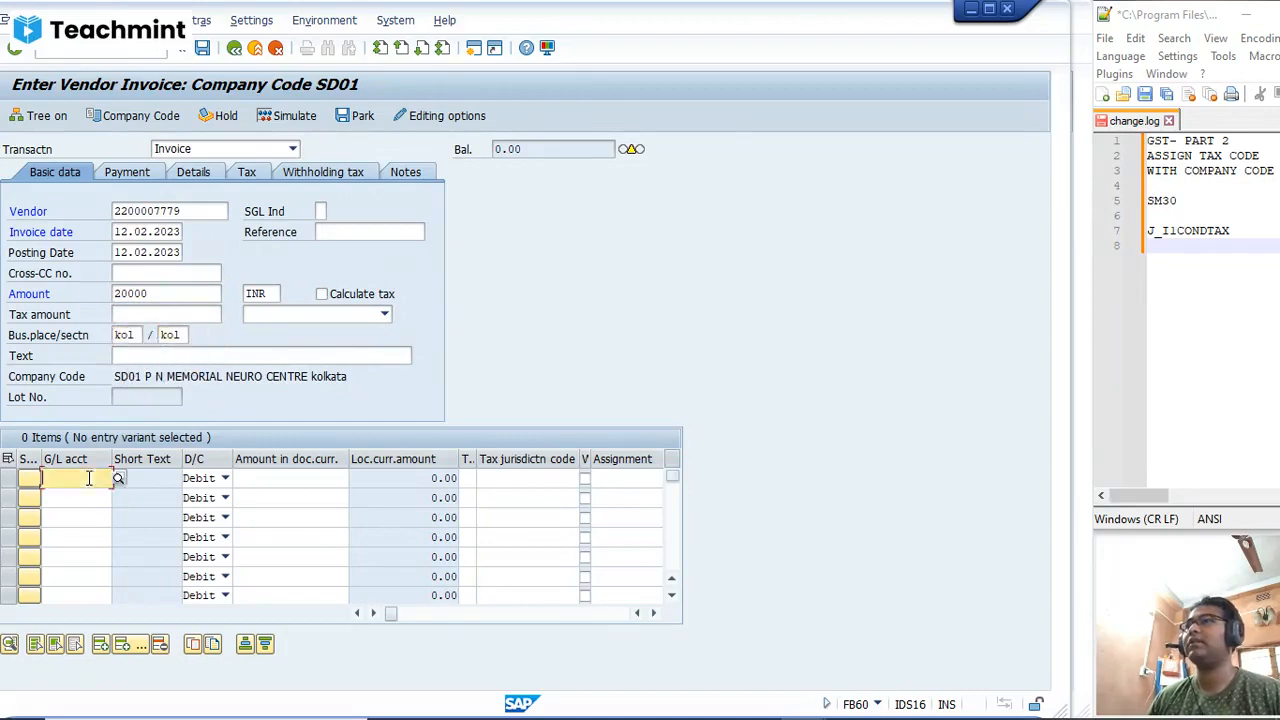
pyautogui.click(91, 497)
pyautogui.click(300, 478)
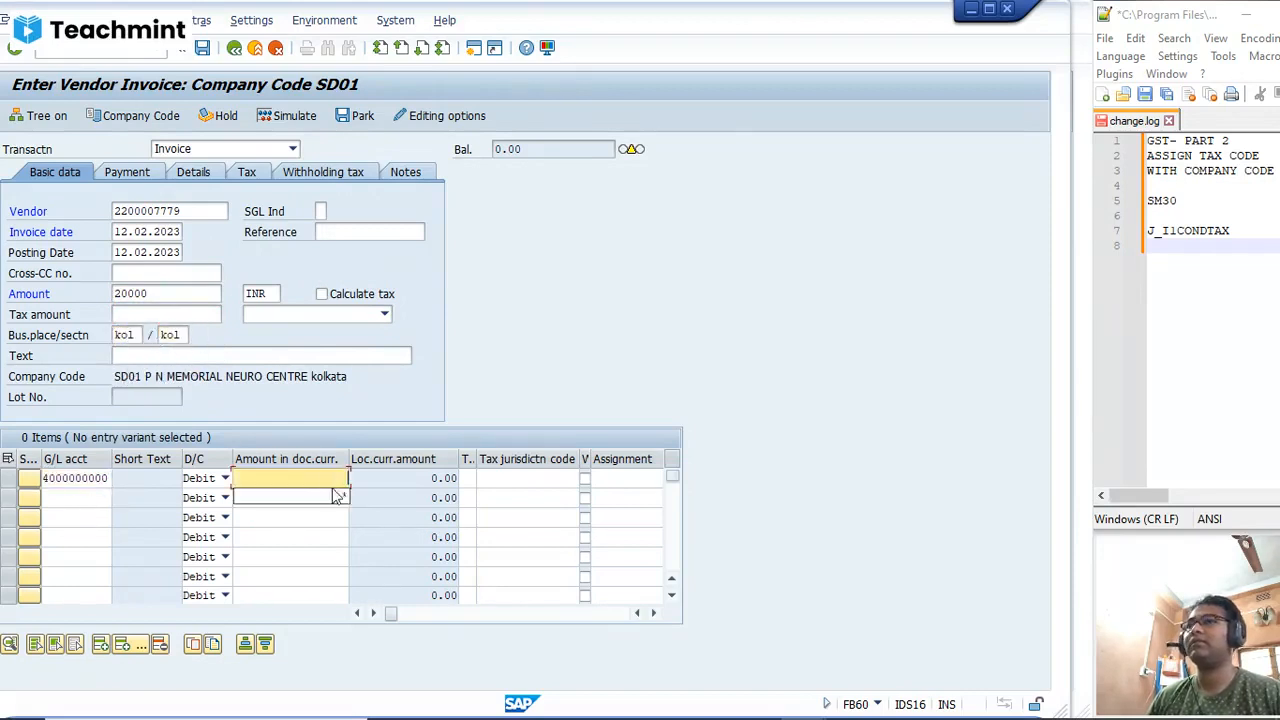
pyautogui.press('Tab')
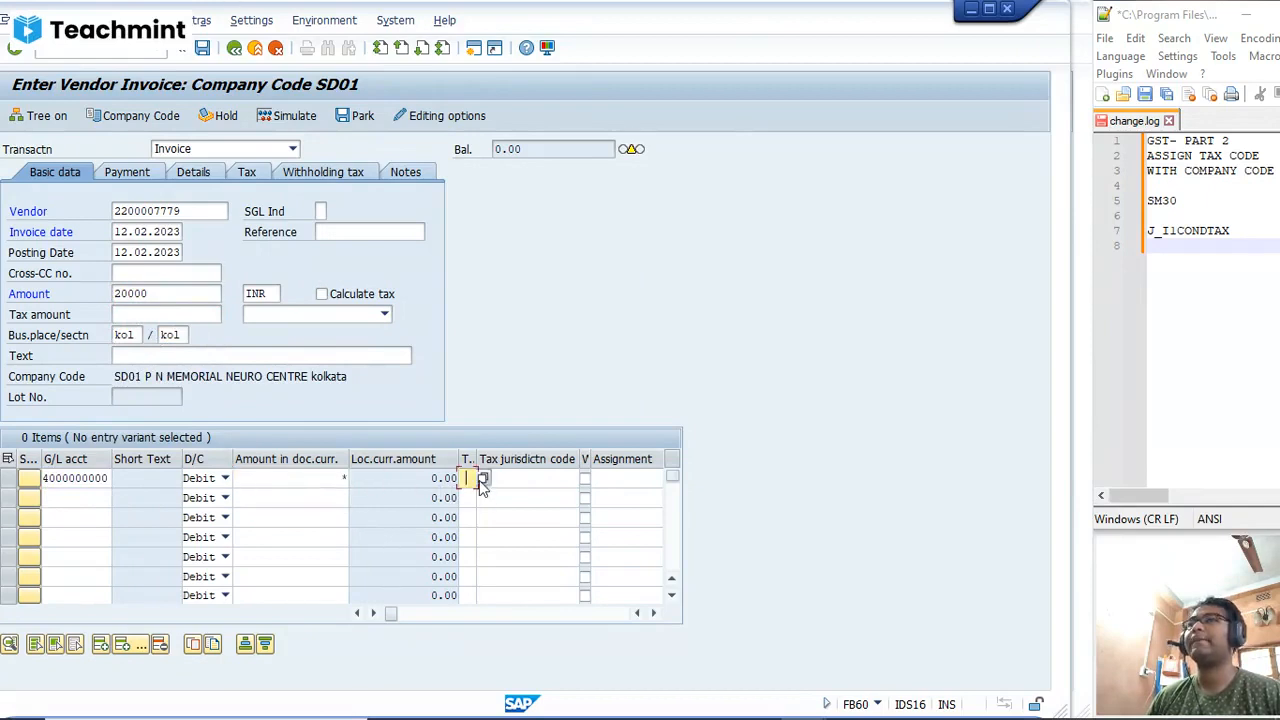
pyautogui.click(483, 479)
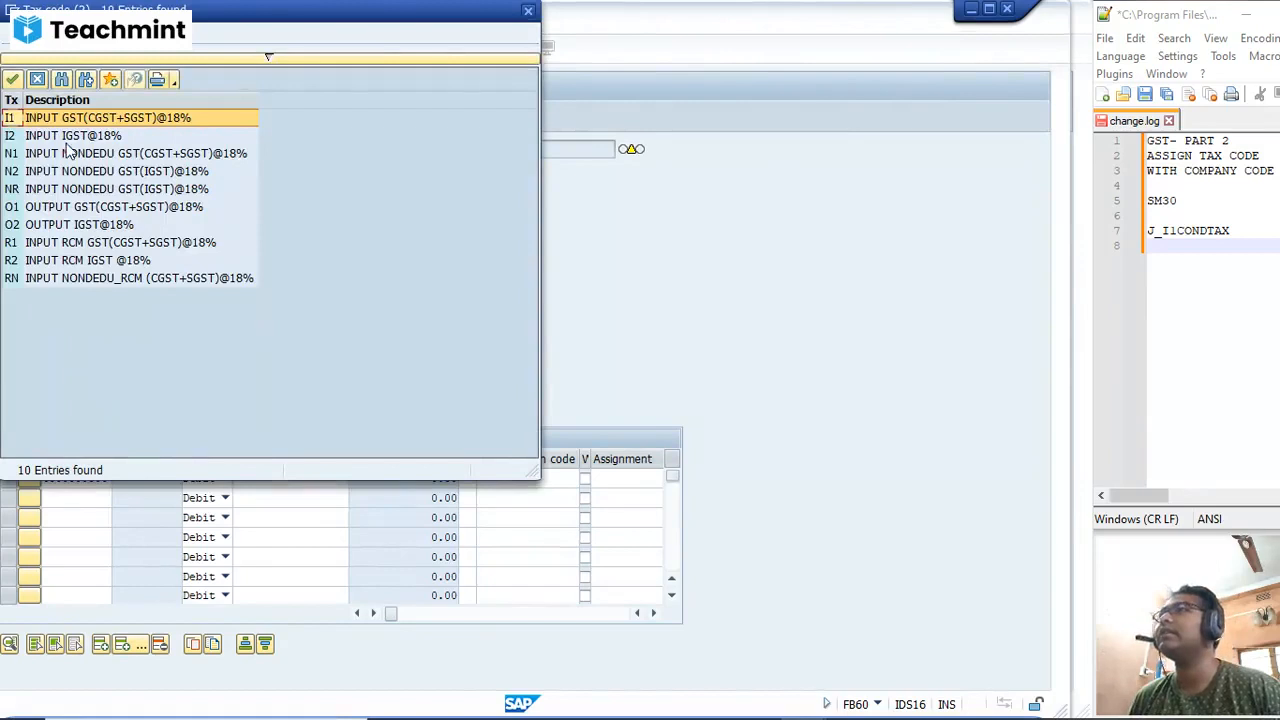
pyautogui.click(173, 155)
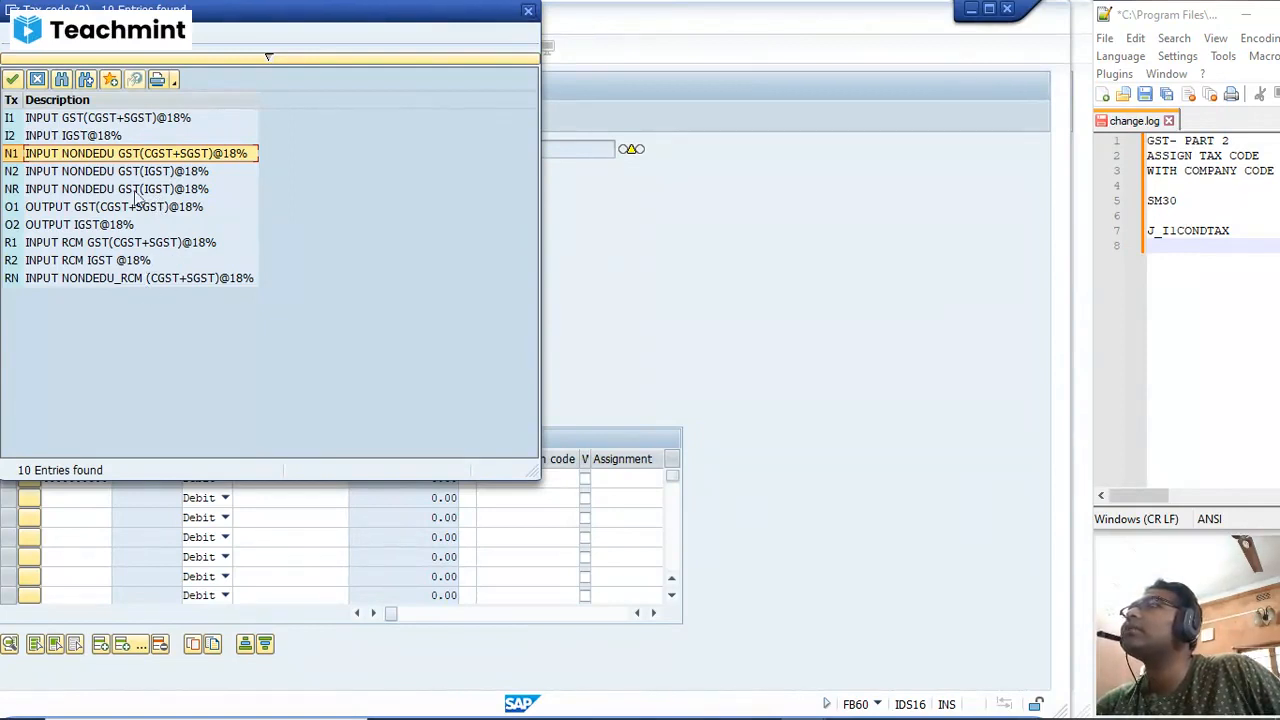
pyautogui.click(66, 153)
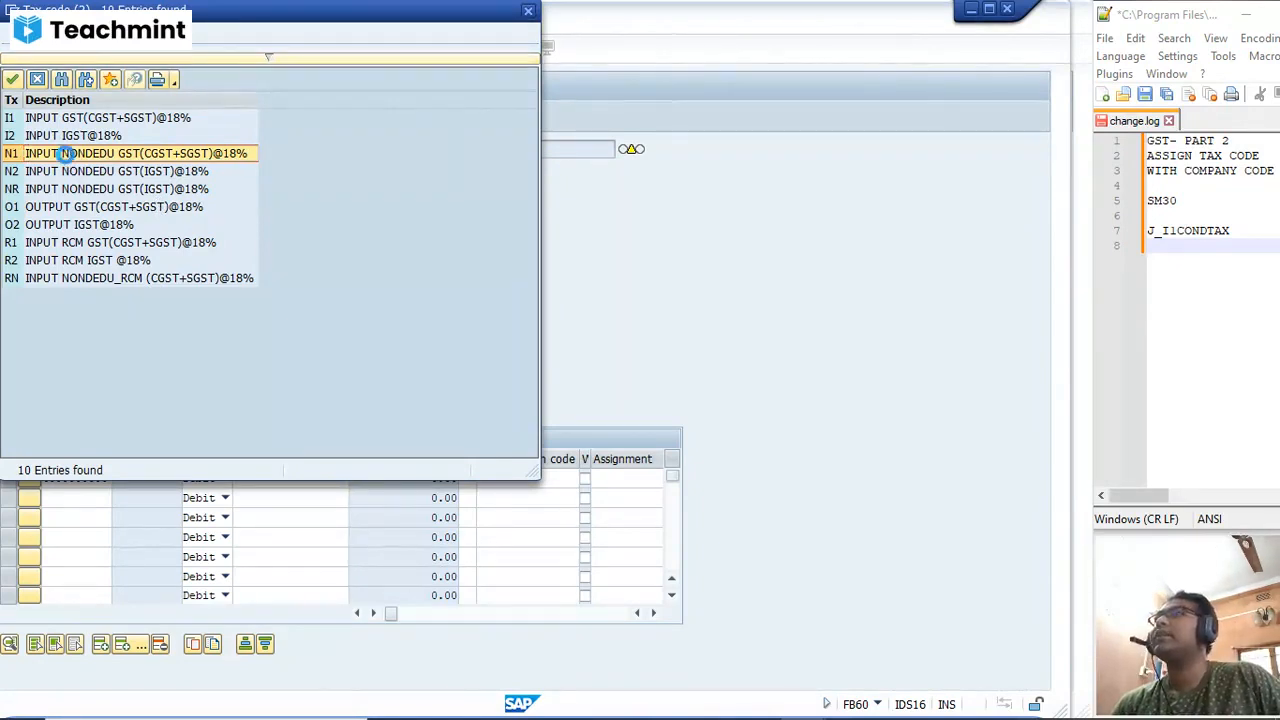
# Step: Assign the cost center PRODUCTION to the expense line item
pyautogui.press('Tab')
pyautogui.press('Tab')
pyautogui.press('Tab')
pyautogui.press('Tab')
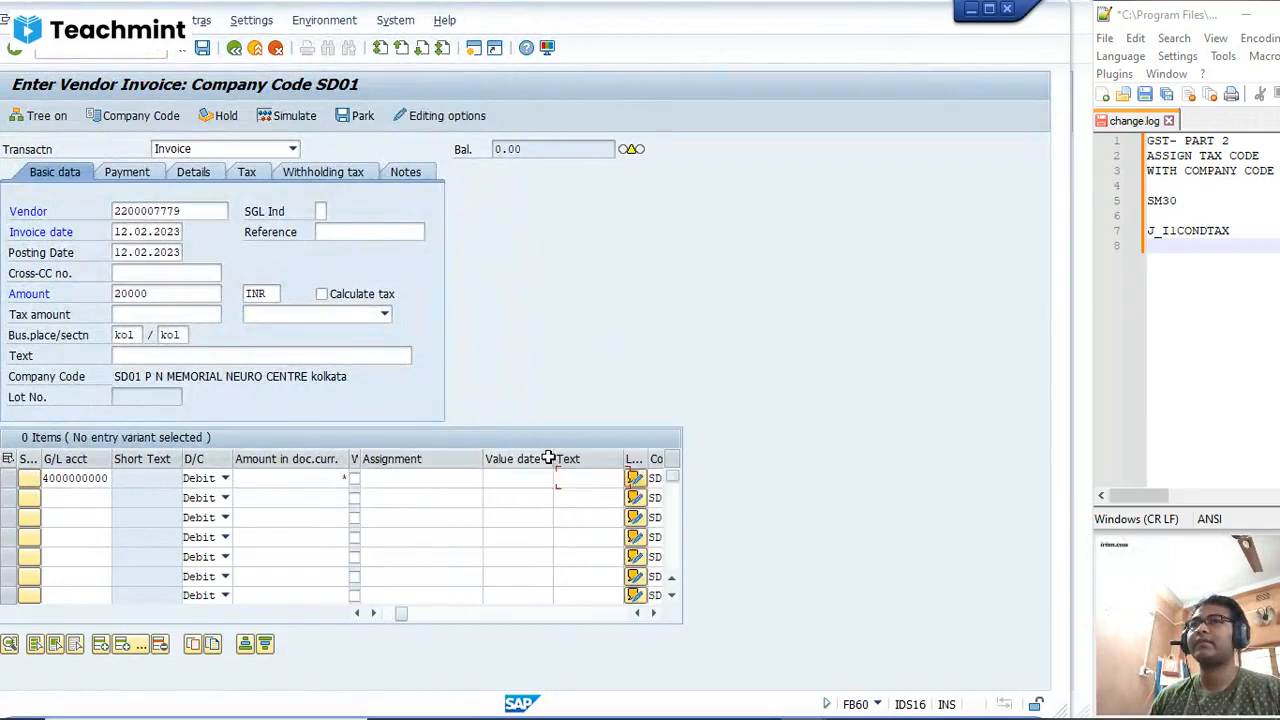
pyautogui.press('Tab')
pyautogui.press('Tab')
pyautogui.press('Tab')
pyautogui.press('Tab')
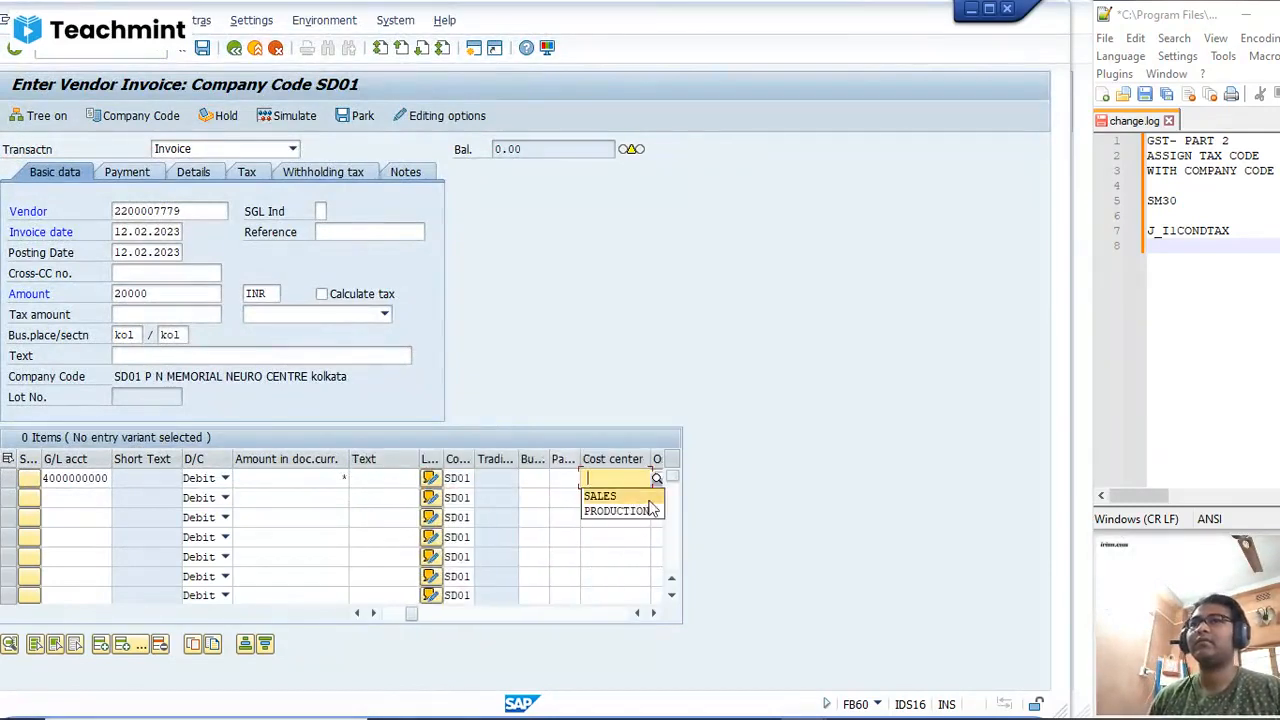
pyautogui.click(651, 508)
pyautogui.press('Tab')
pyautogui.press('Tab')
pyautogui.press('Tab')
pyautogui.press('Tab')
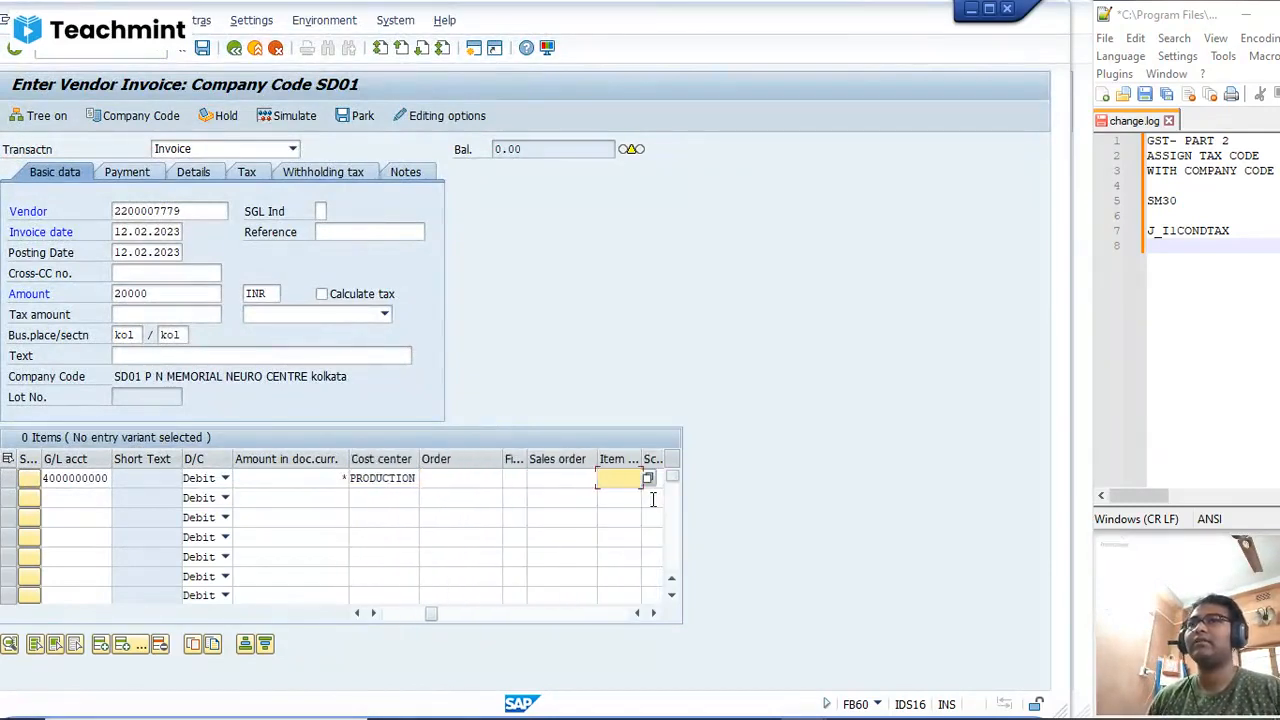
# Step: Turn on automatic tax calculation, then simulate and post the vendor invoice
pyautogui.click(321, 294)
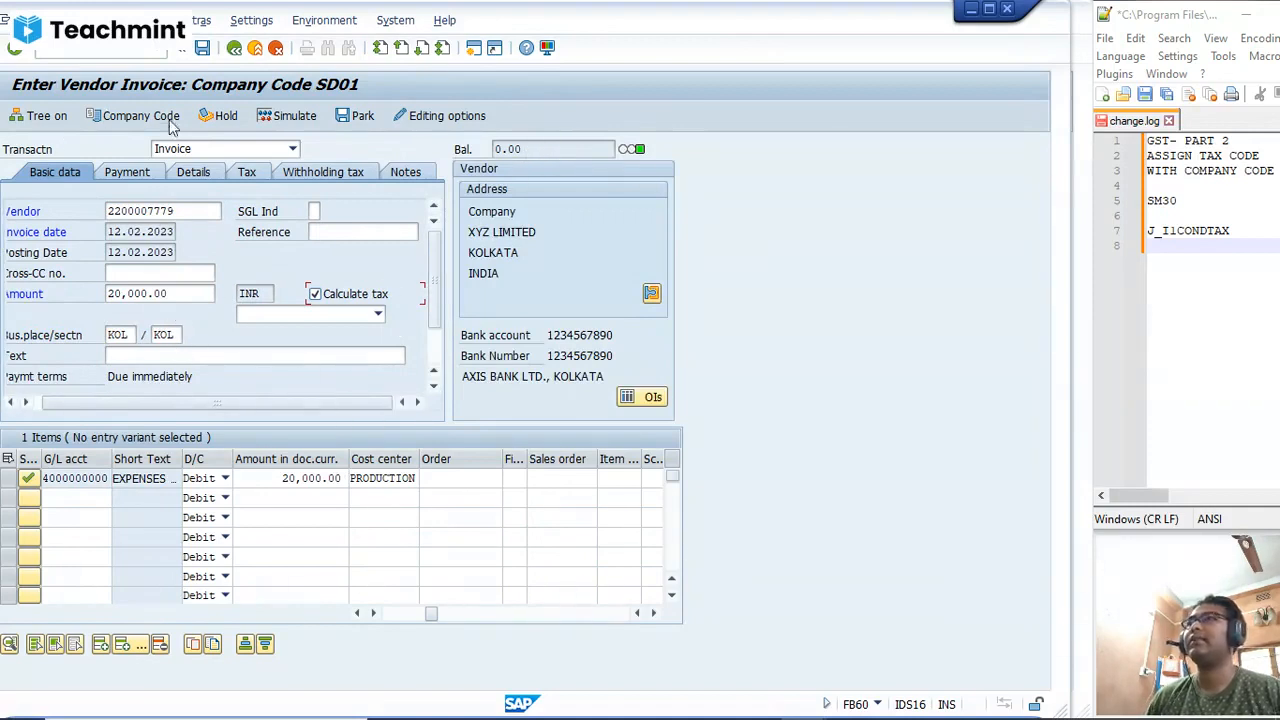
pyautogui.click(305, 117)
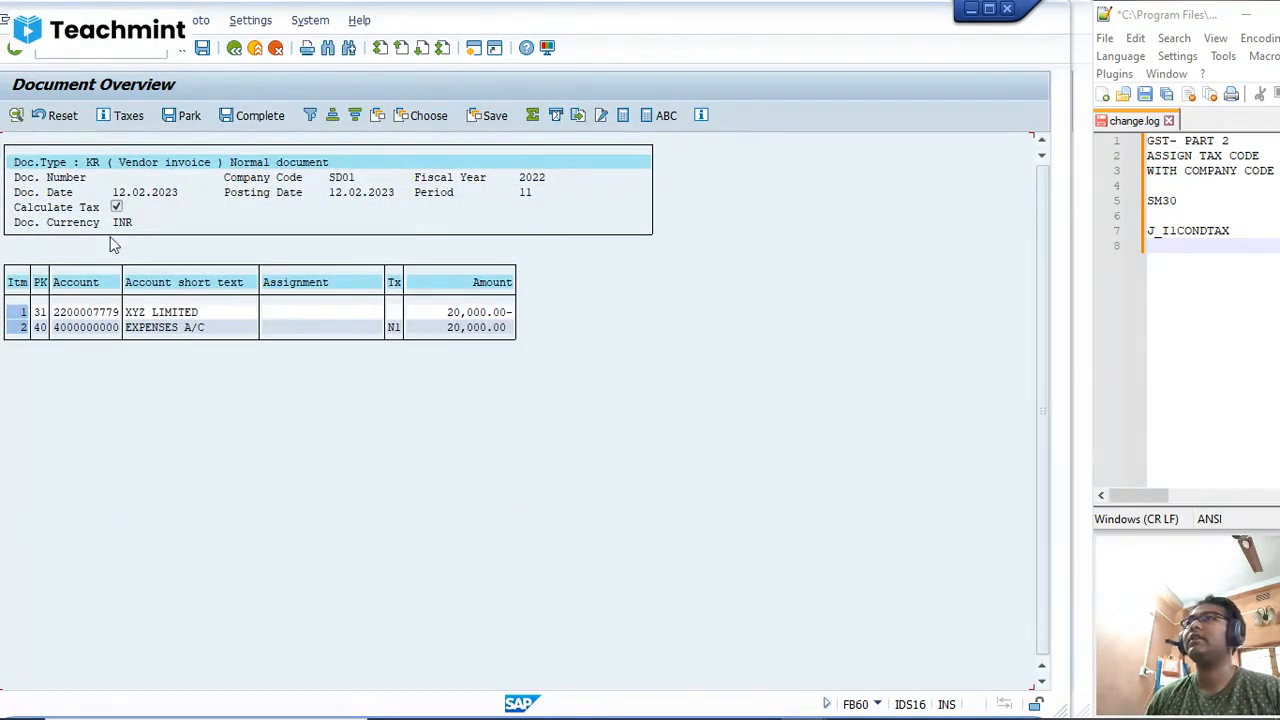
pyautogui.click(204, 52)
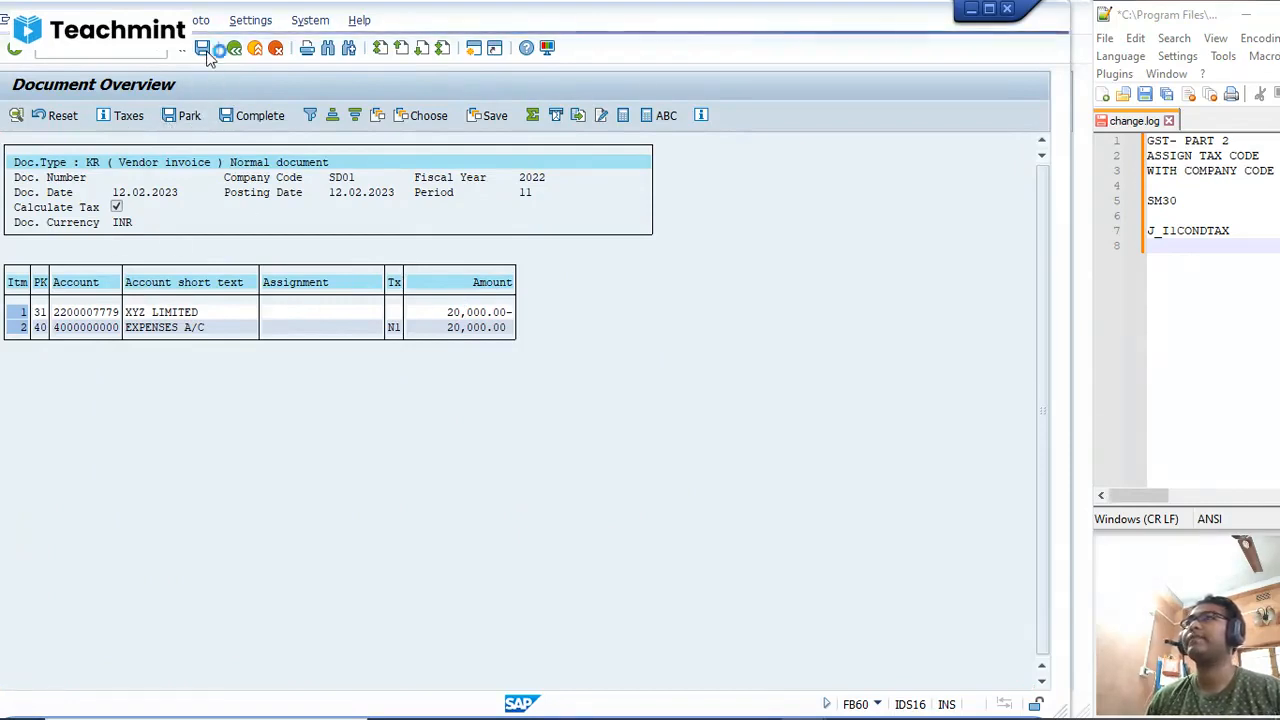
# Step: Display the document just posted and examine its tax data for code N1
pyautogui.click(42, 22)
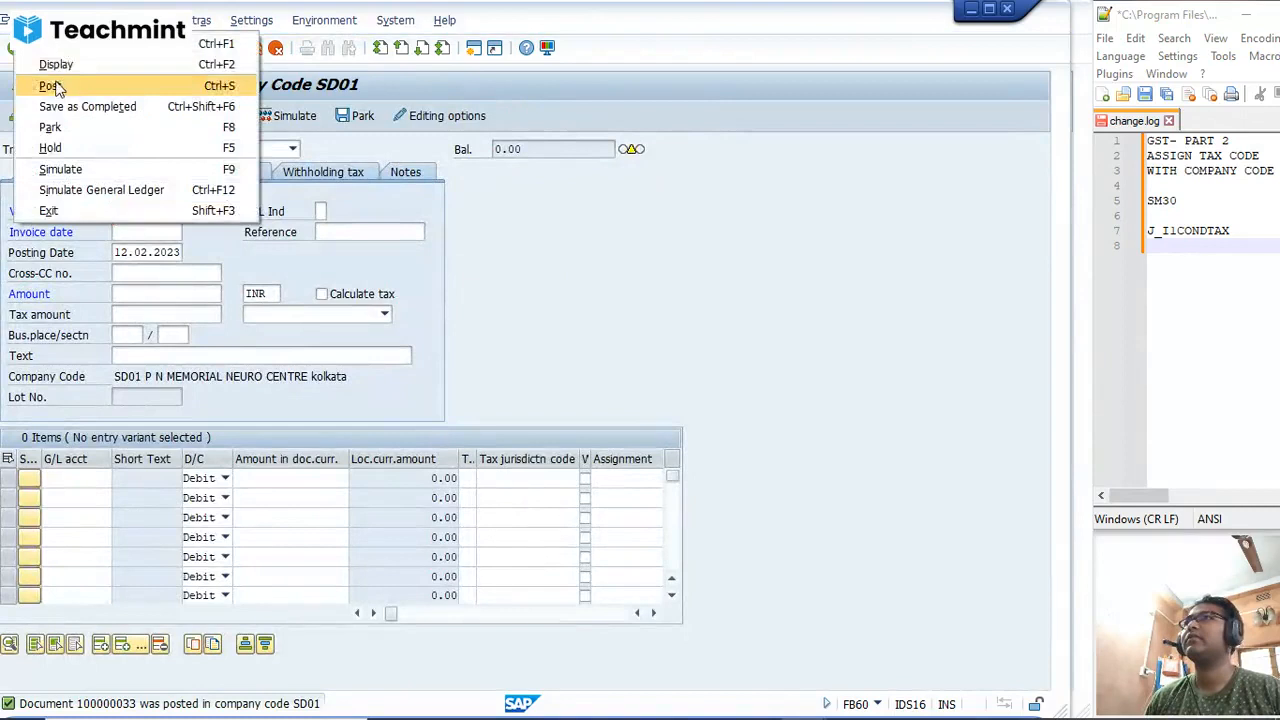
pyautogui.click(55, 69)
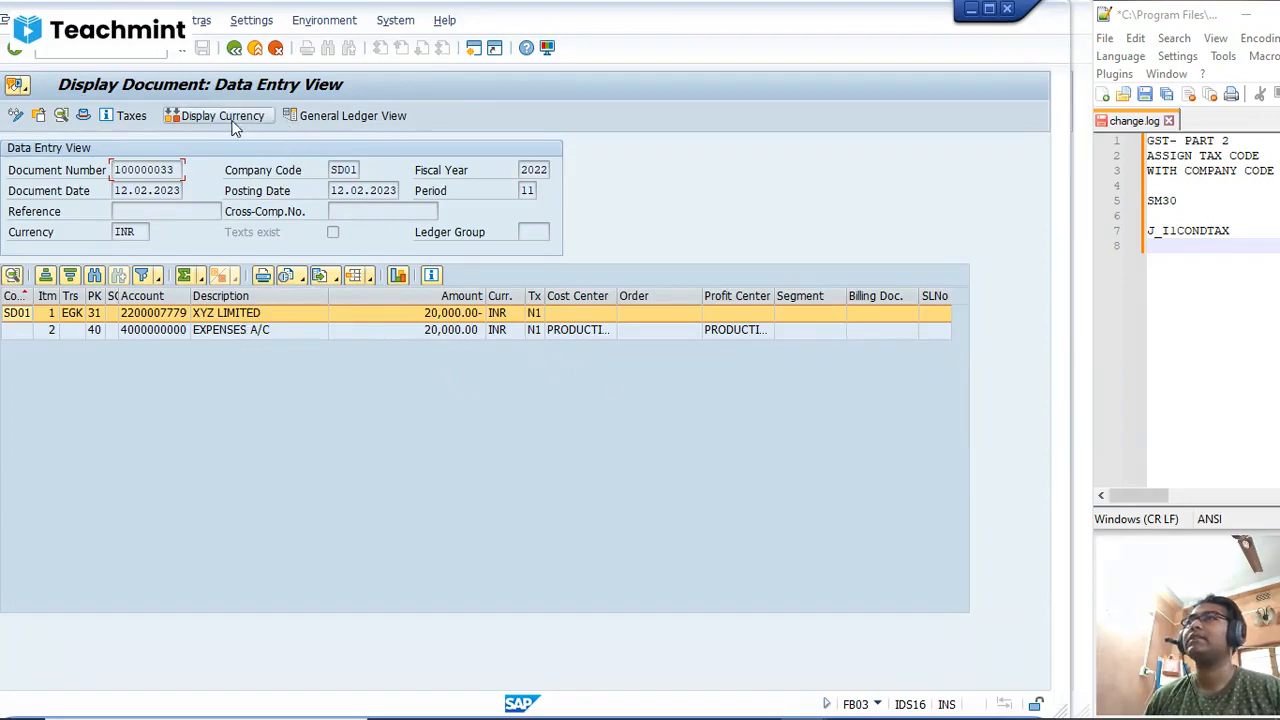
pyautogui.click(112, 118)
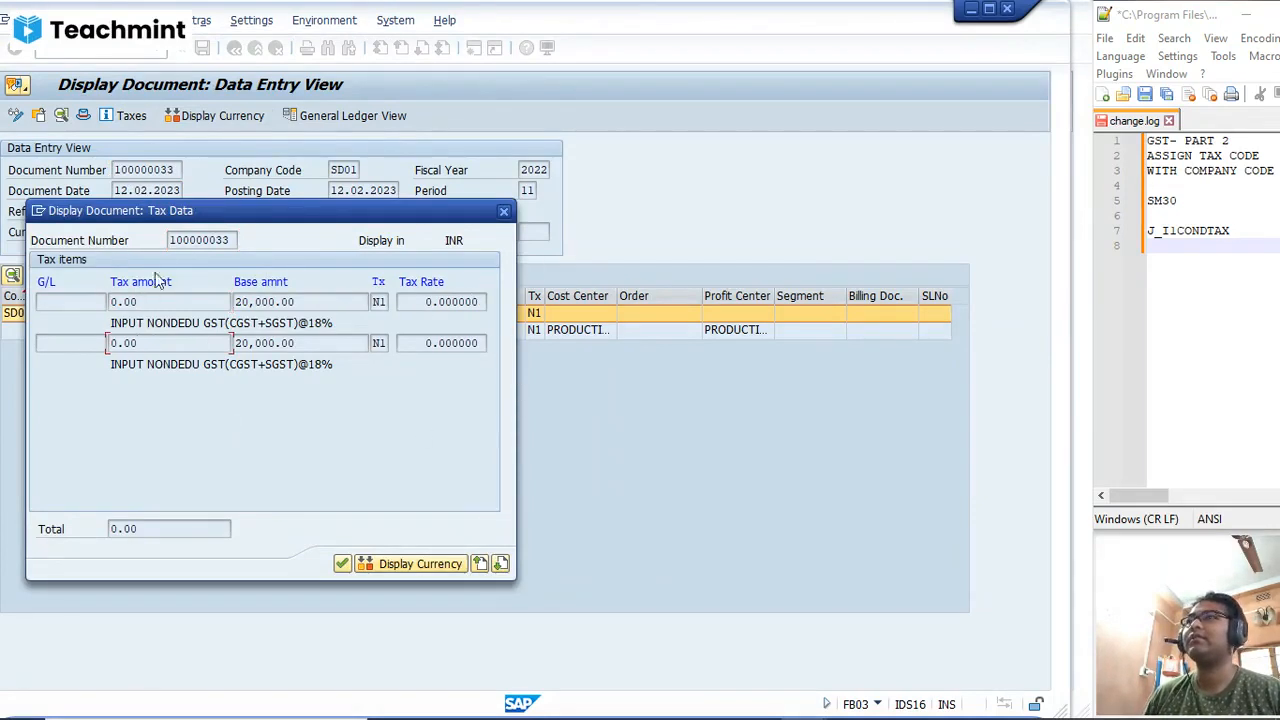
pyautogui.click(505, 212)
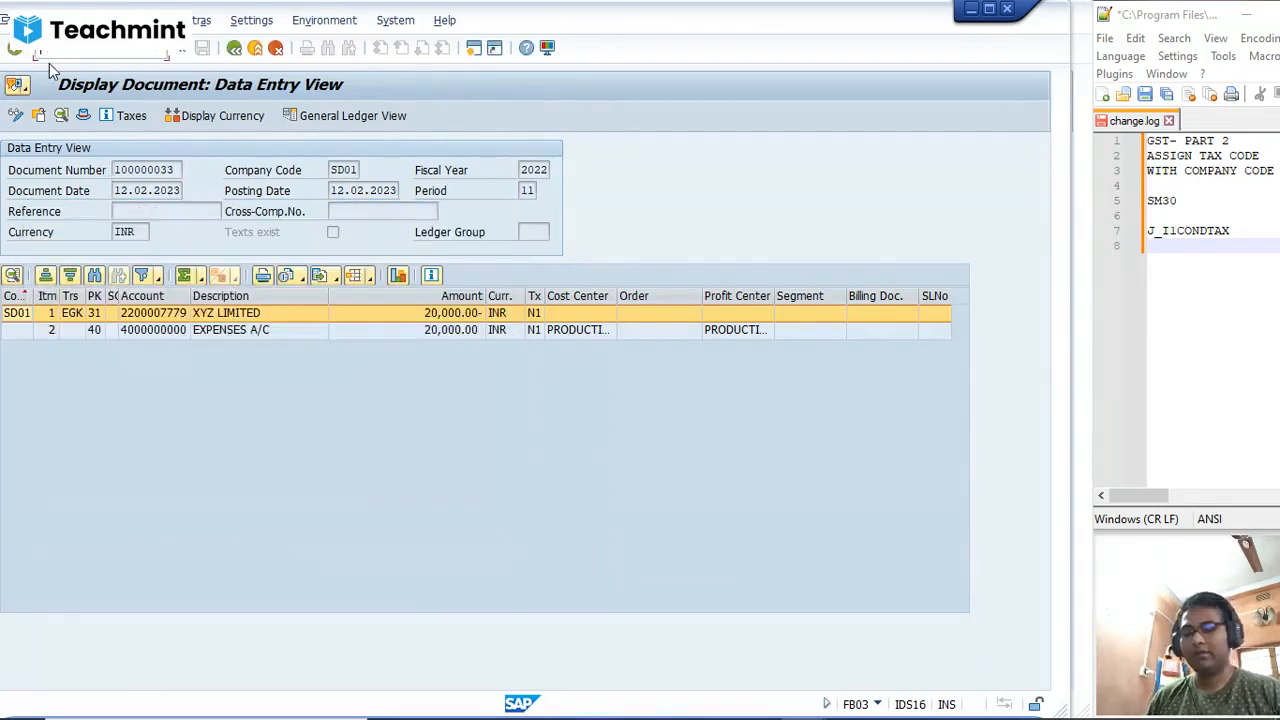
# Step: Start another vendor invoice with transaction FB60
pyautogui.write('/nFB')
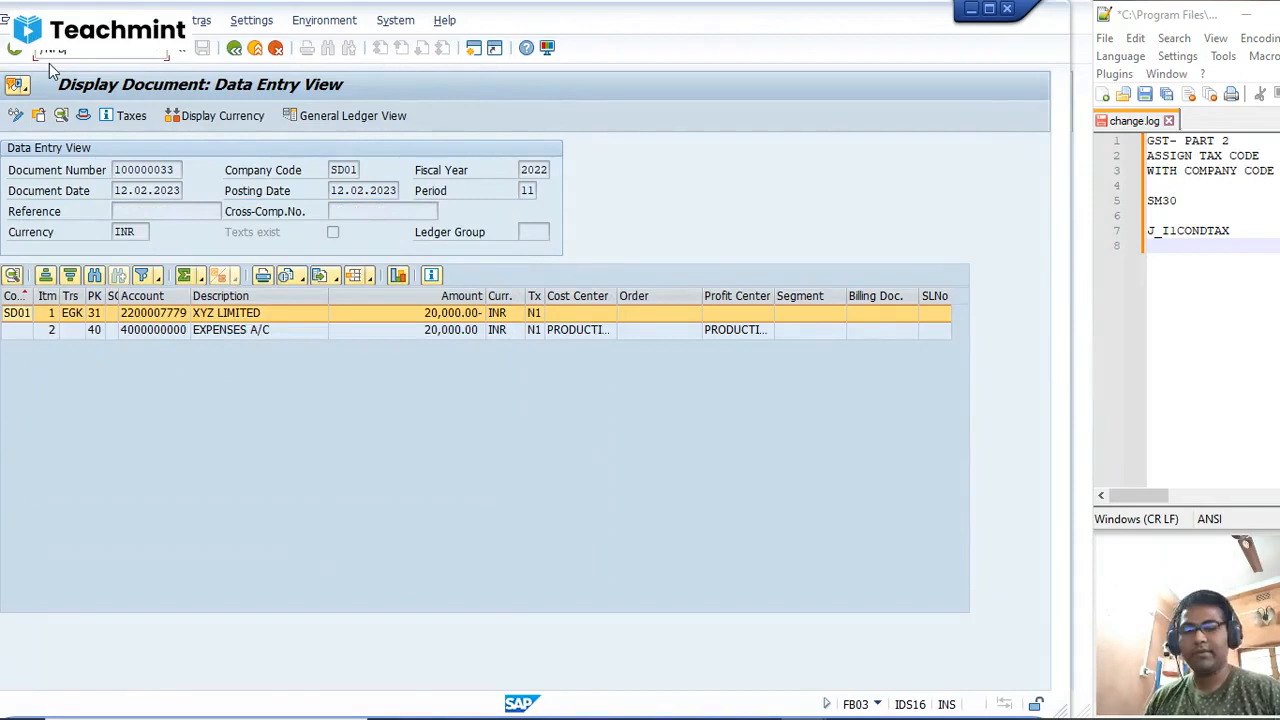
pyautogui.write('60')
pyautogui.press('Return')
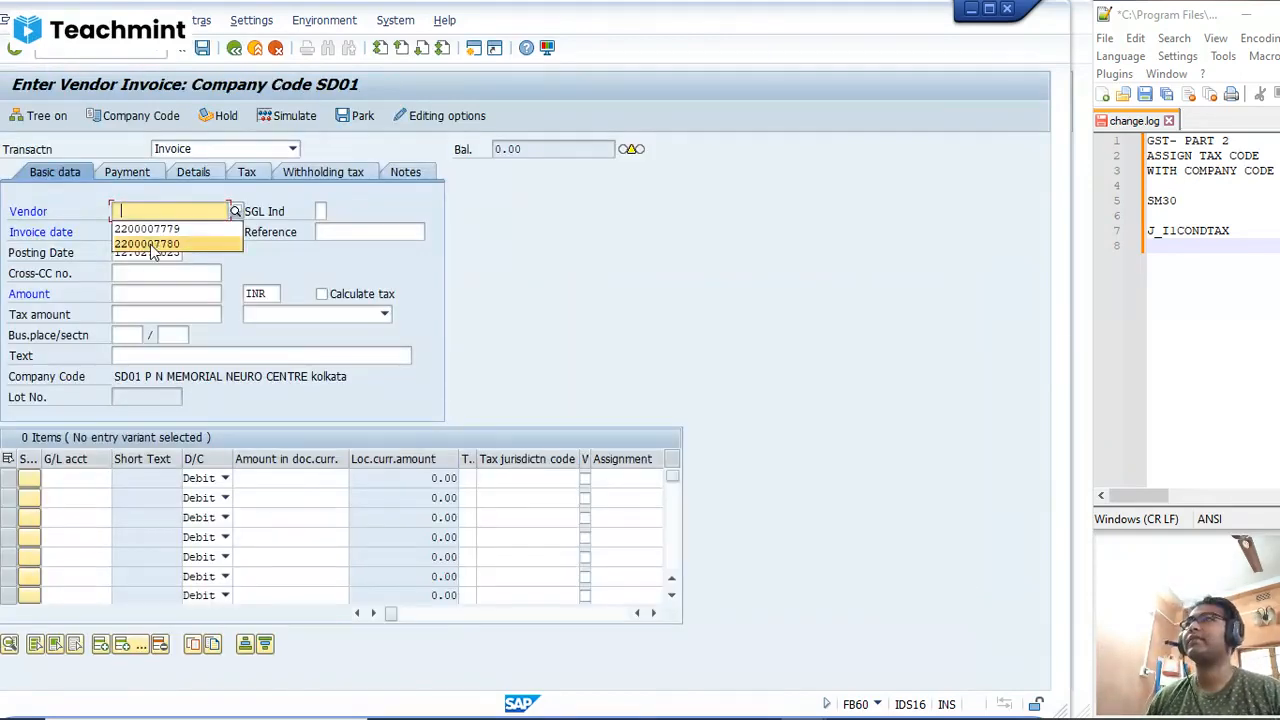
# Step: Enter the same vendor as in the previous invoice, with invoice date 12.02.2023 and an amount of 20000 INR
pyautogui.click(153, 231)
pyautogui.click(139, 236)
pyautogui.click(143, 250)
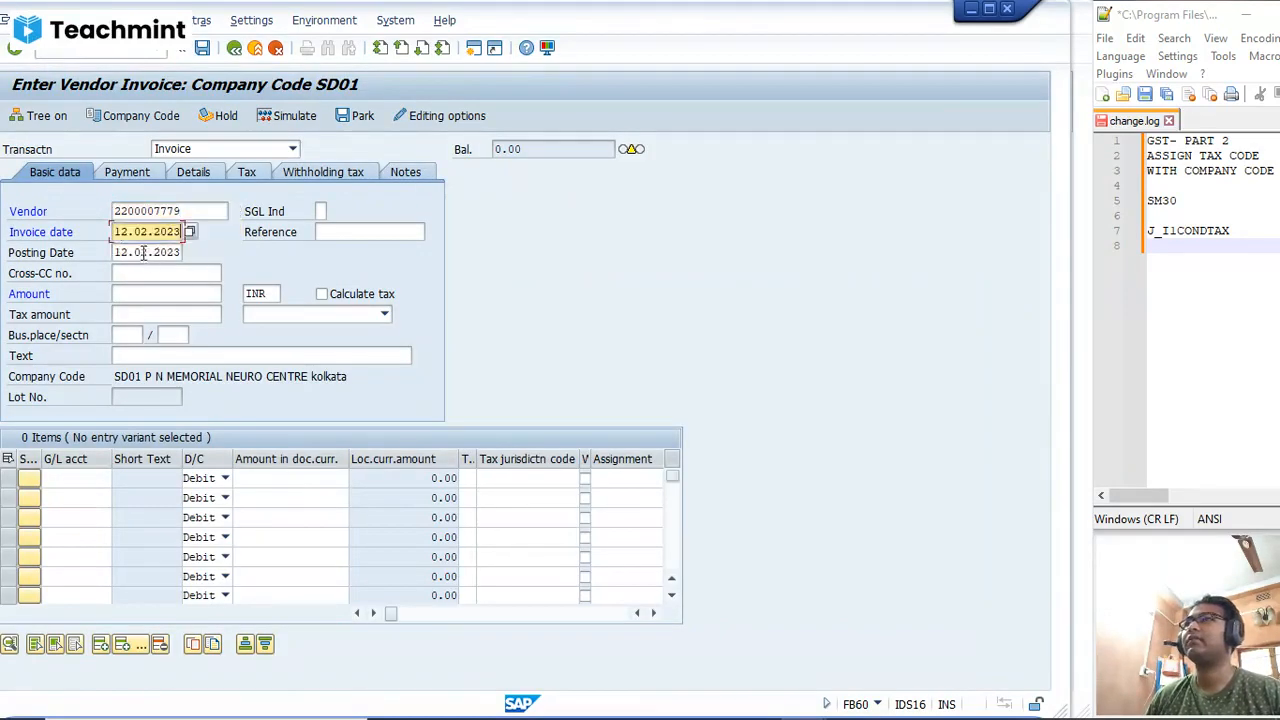
pyautogui.press('Tab')
pyautogui.press('Tab')
pyautogui.press('Tab')
pyautogui.press('Tab')
pyautogui.click(144, 313)
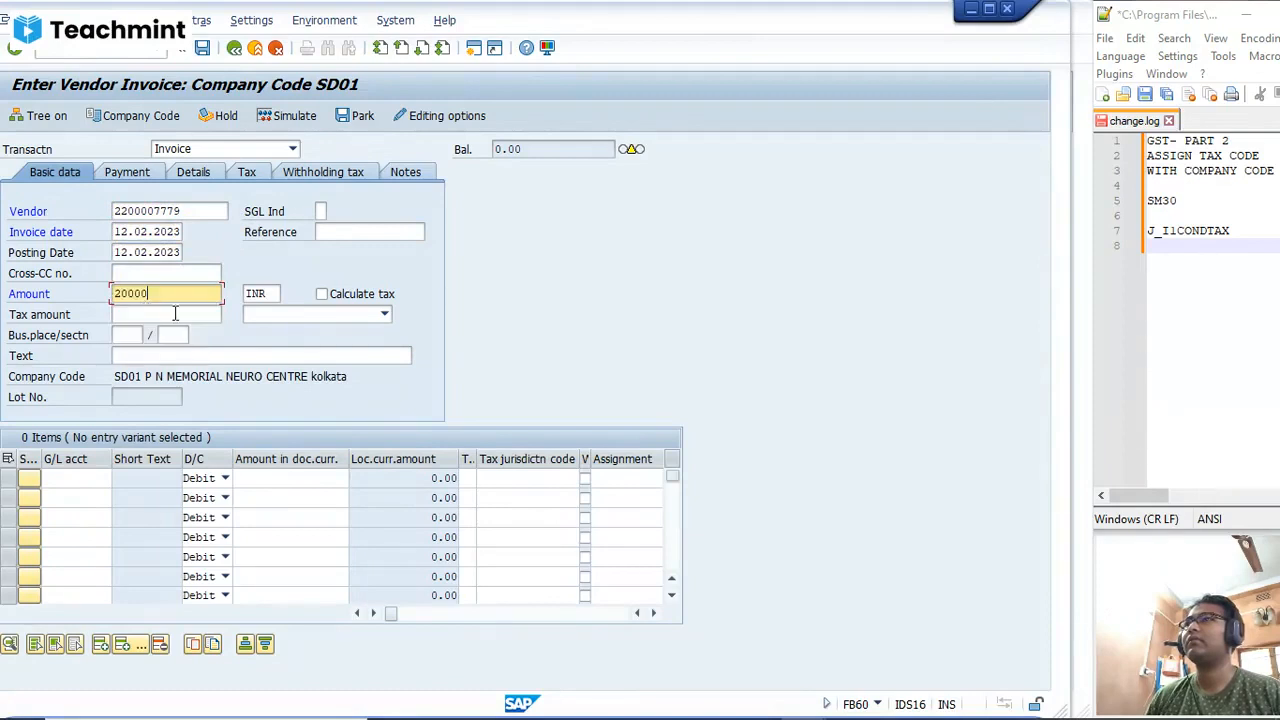
# Step: Fill in kol as business place and section code for this invoice
pyautogui.press('Tab')
pyautogui.press('Tab')
pyautogui.press('Tab')
pyautogui.press('Tab')
pyautogui.press('Tab')
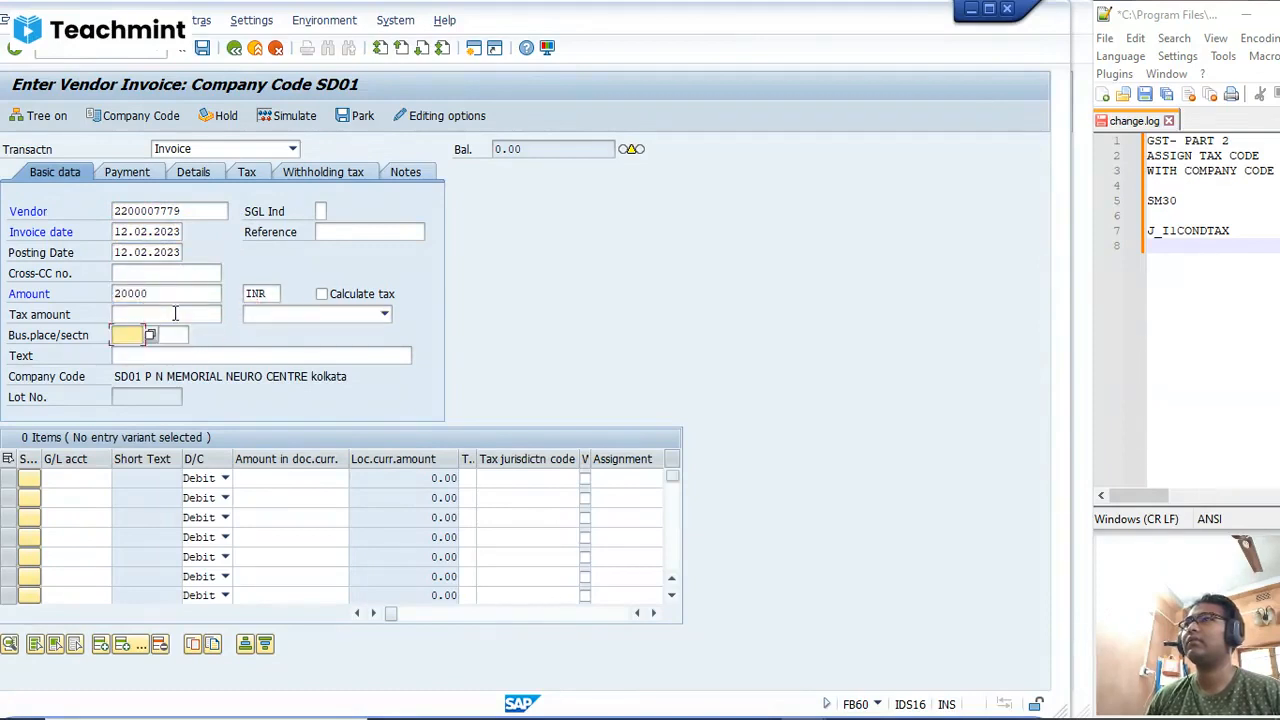
pyautogui.click(141, 355)
pyautogui.press('Tab')
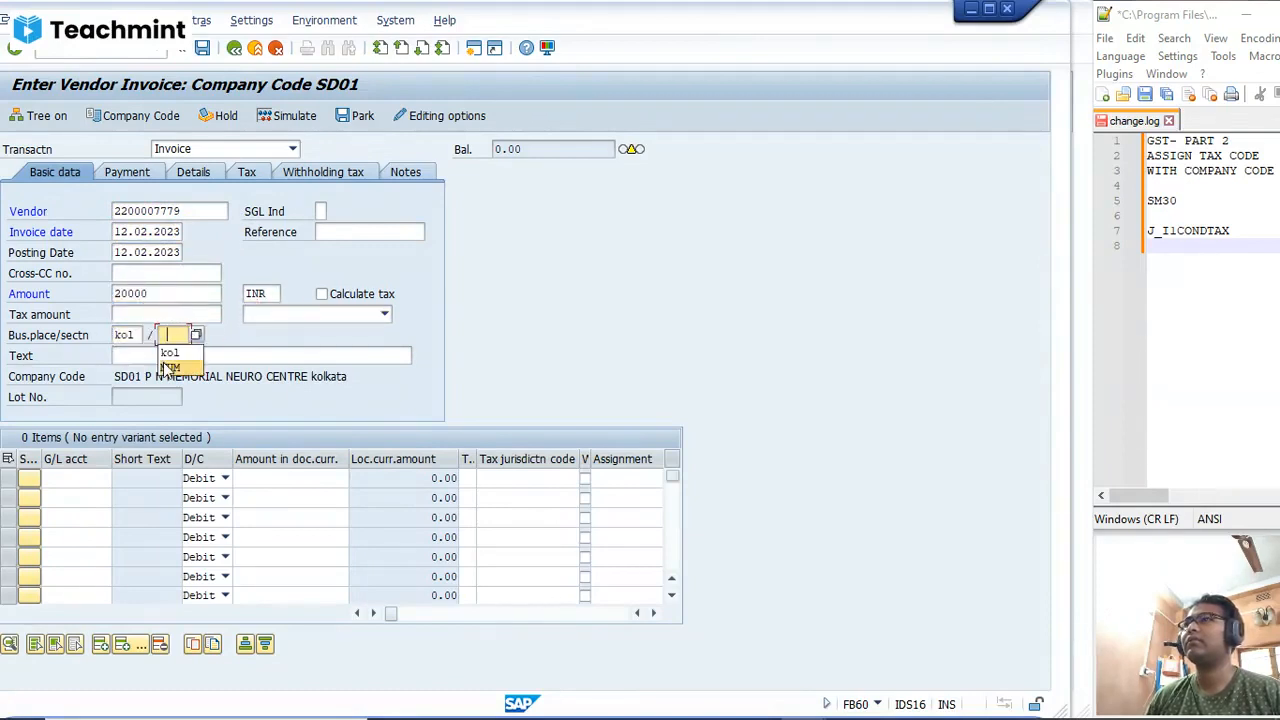
pyautogui.click(165, 355)
# Step: Add a debit line item for the EXPENSES A/C general ledger account with * as its amount
pyautogui.click(90, 478)
pyautogui.click(90, 496)
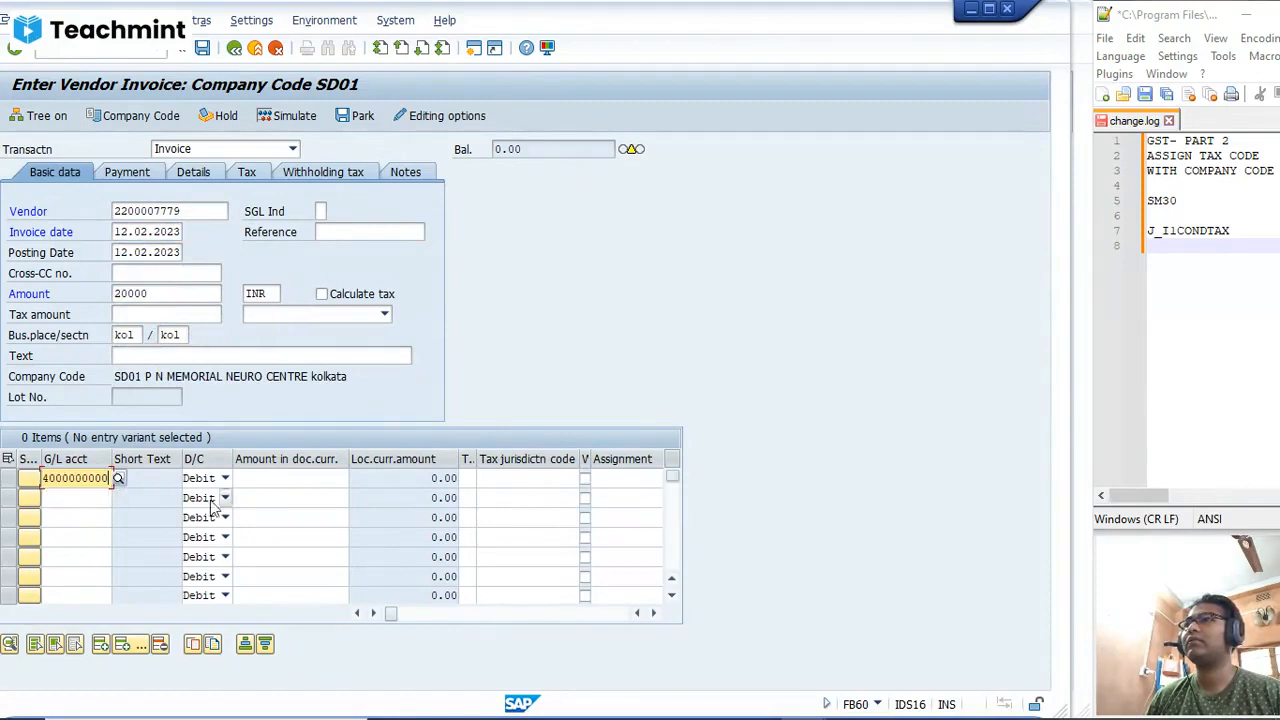
pyautogui.click(321, 485)
pyautogui.click(325, 497)
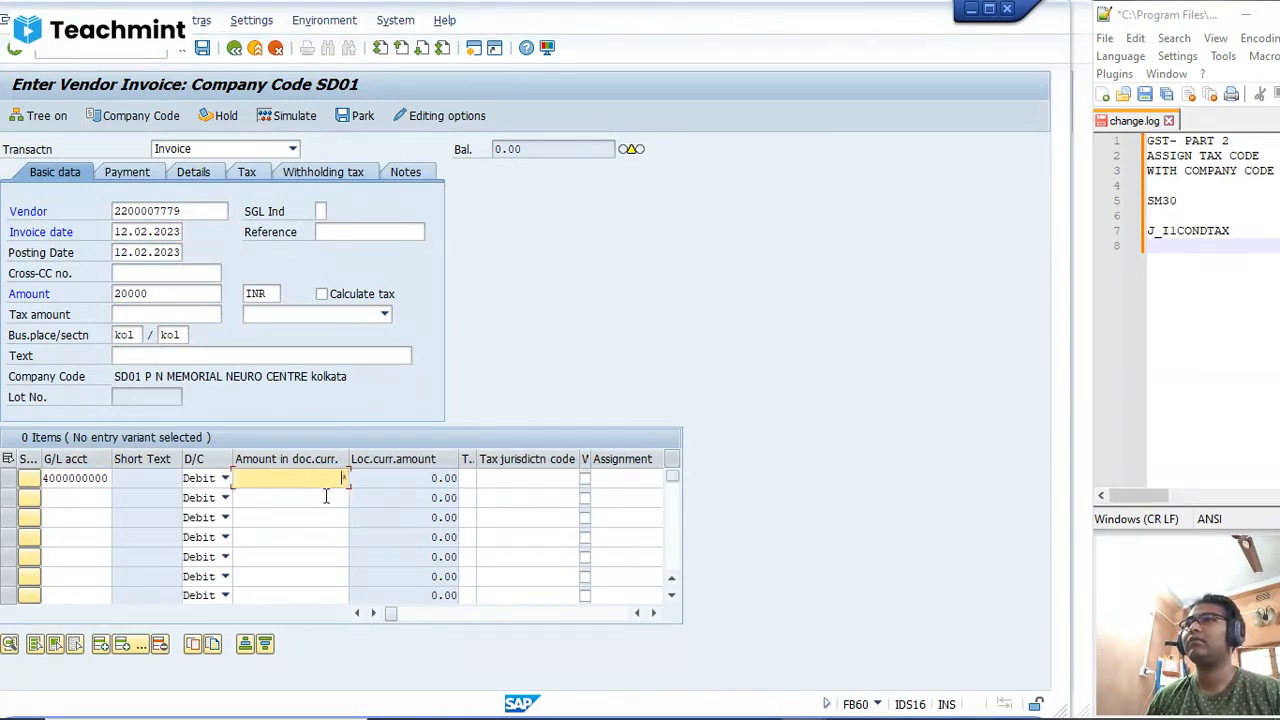
pyautogui.press('Tab')
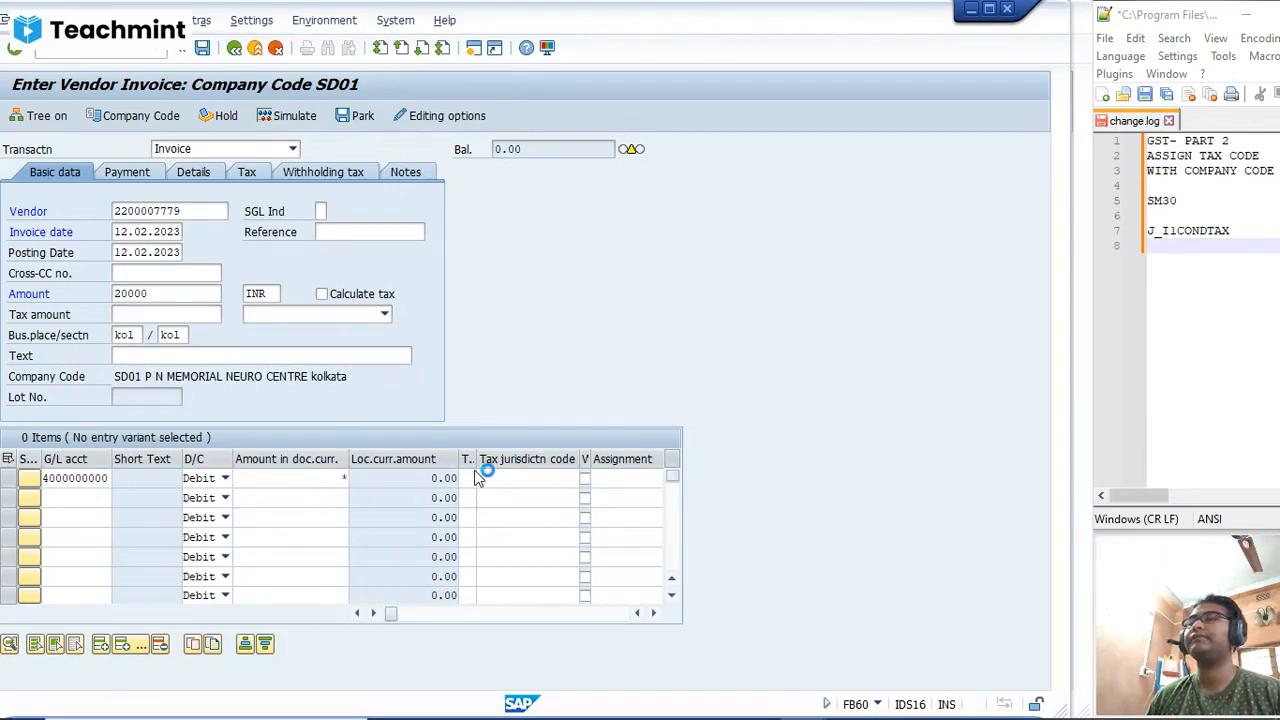
pyautogui.click(471, 478)
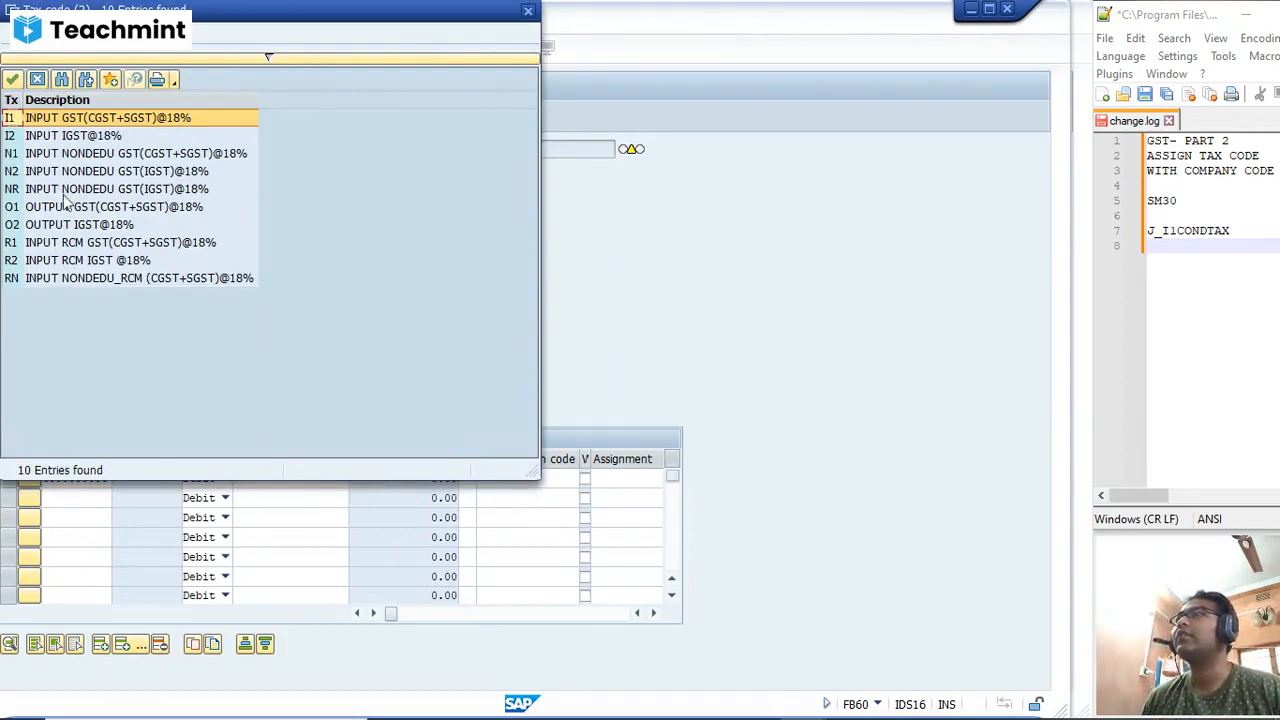
pyautogui.click(63, 157)
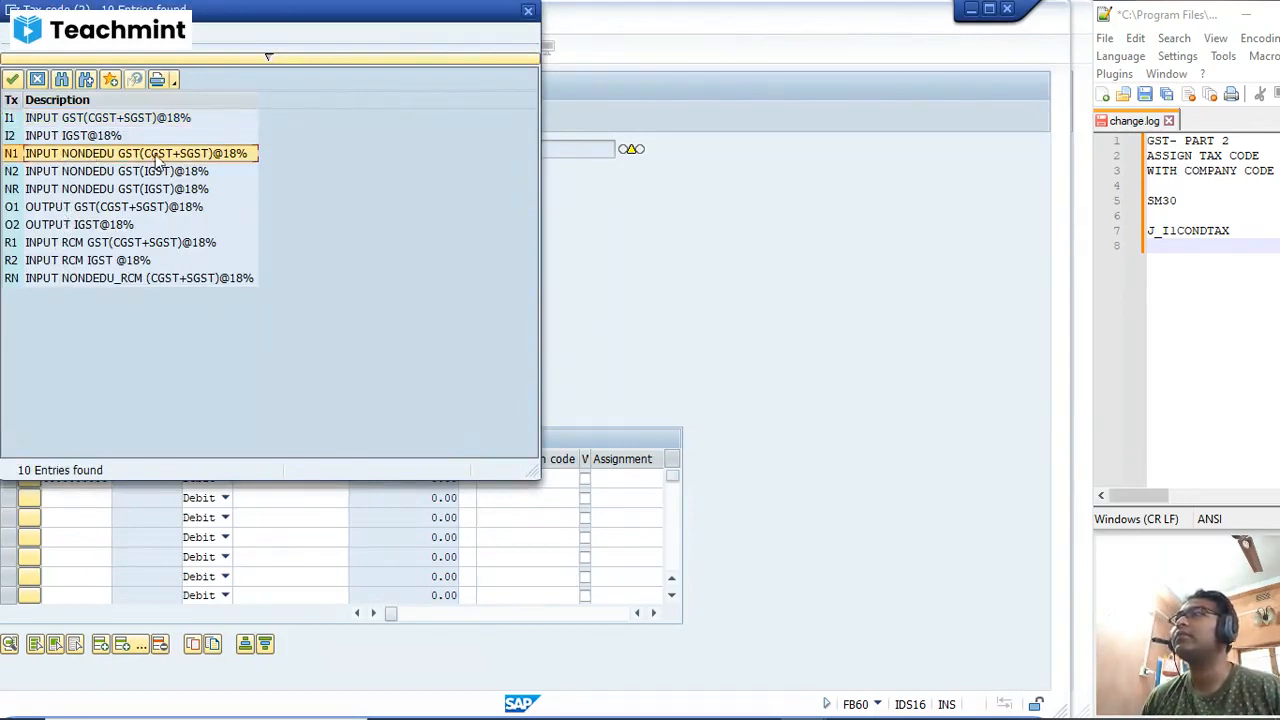
pyautogui.click(34, 245)
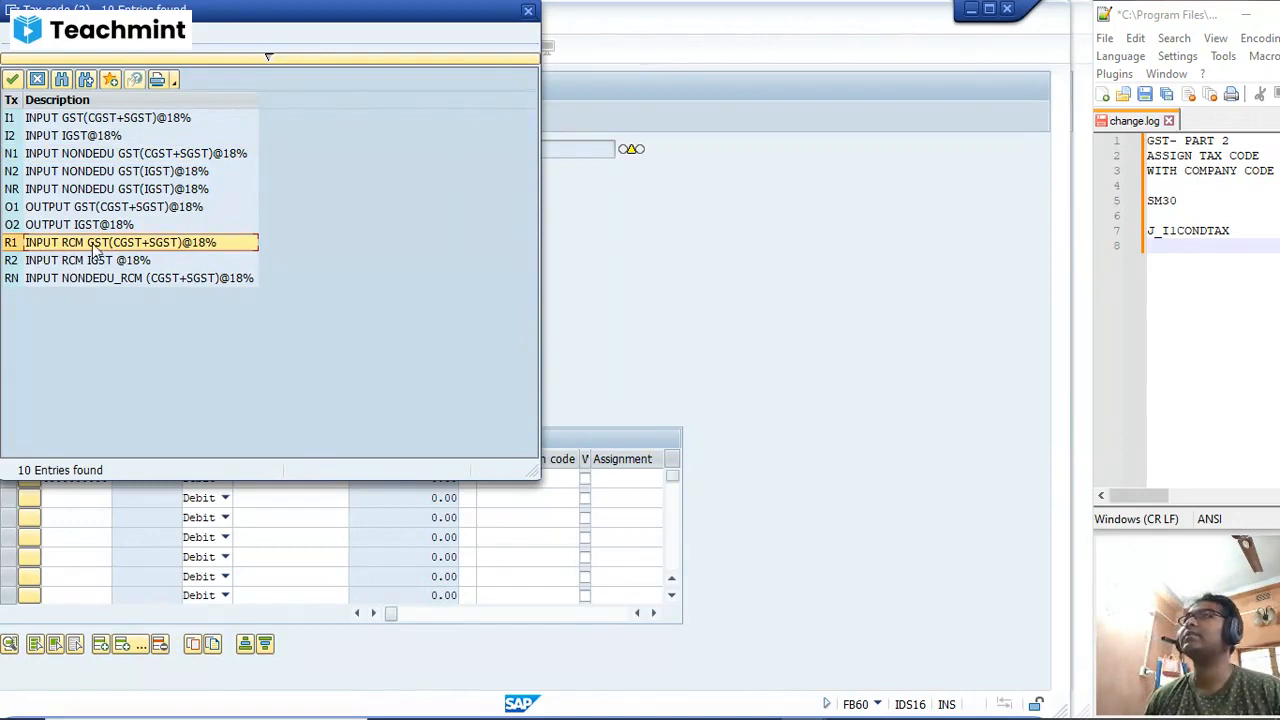
pyautogui.doubleClick(160, 250)
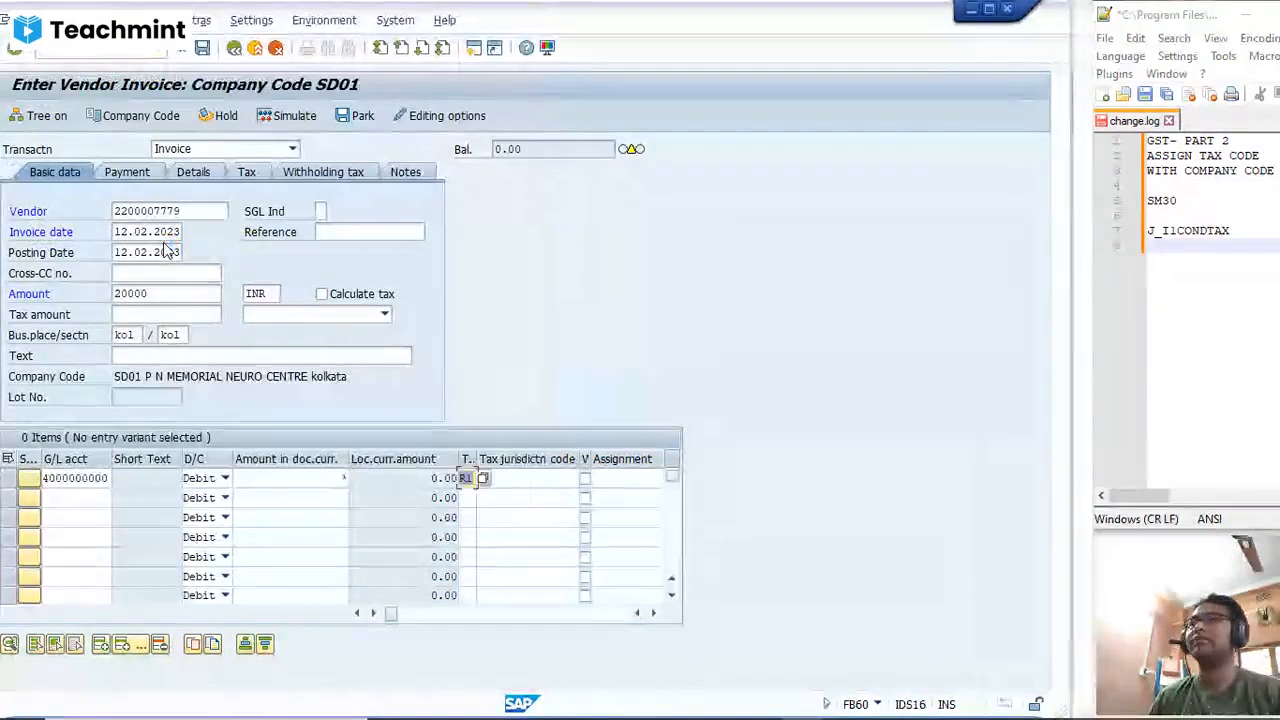
# Step: Assign the PRODUCTION cost center to the expense line item and turn on automatic tax calculation for the invoice
pyautogui.press('Tab')
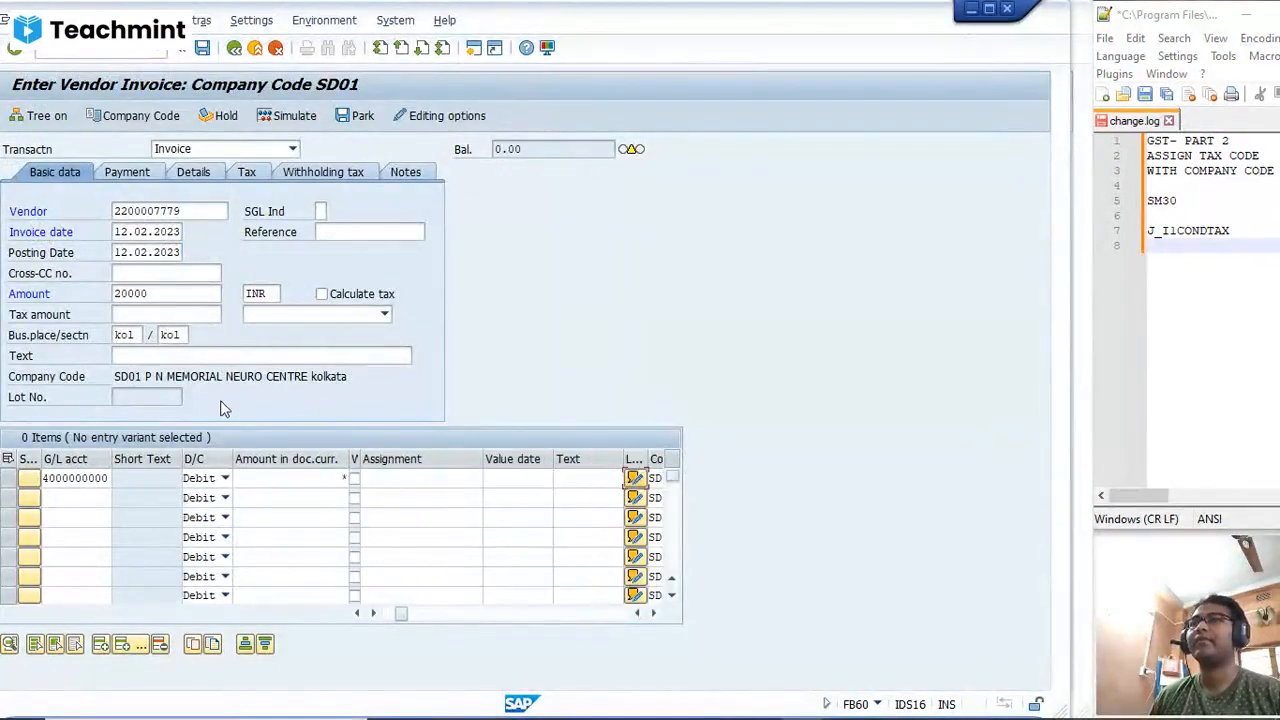
pyautogui.press('Tab')
pyautogui.press('Tab')
pyautogui.press('Tab')
pyautogui.press('Tab')
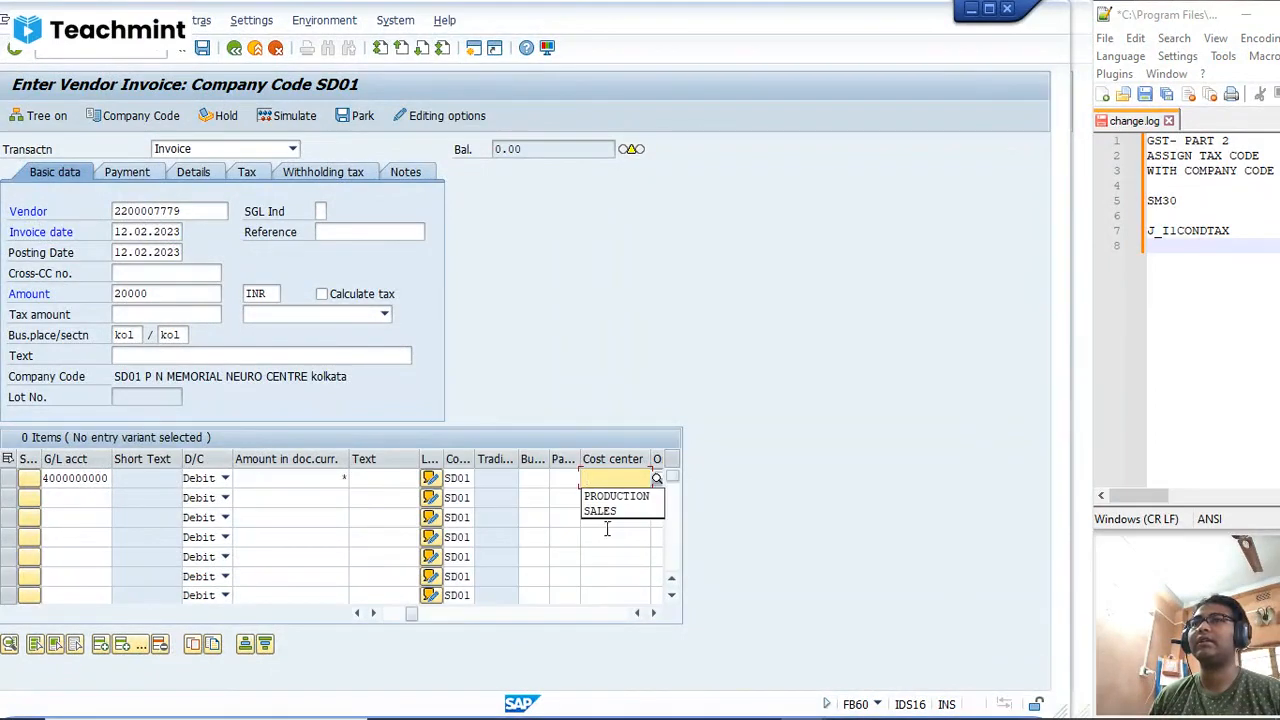
pyautogui.click(615, 496)
pyautogui.click(322, 293)
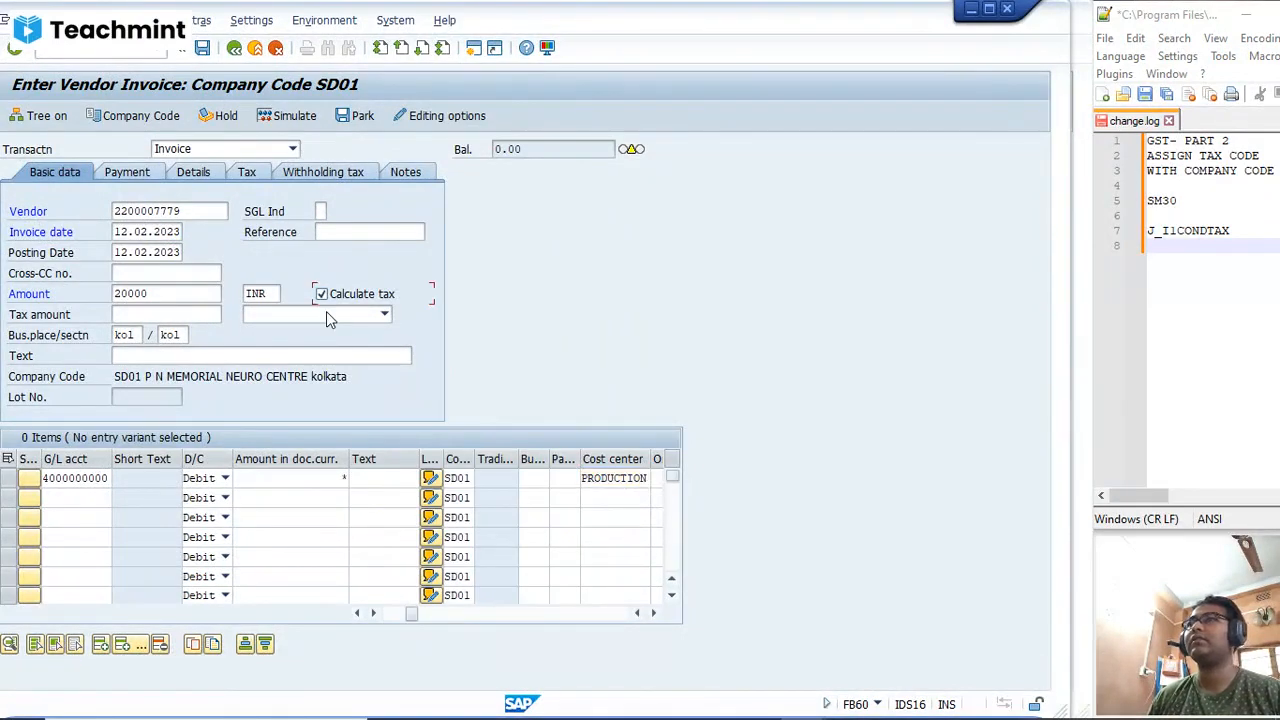
# Step: Simulate the reverse charge vendor invoice and post it
pyautogui.press('Return')
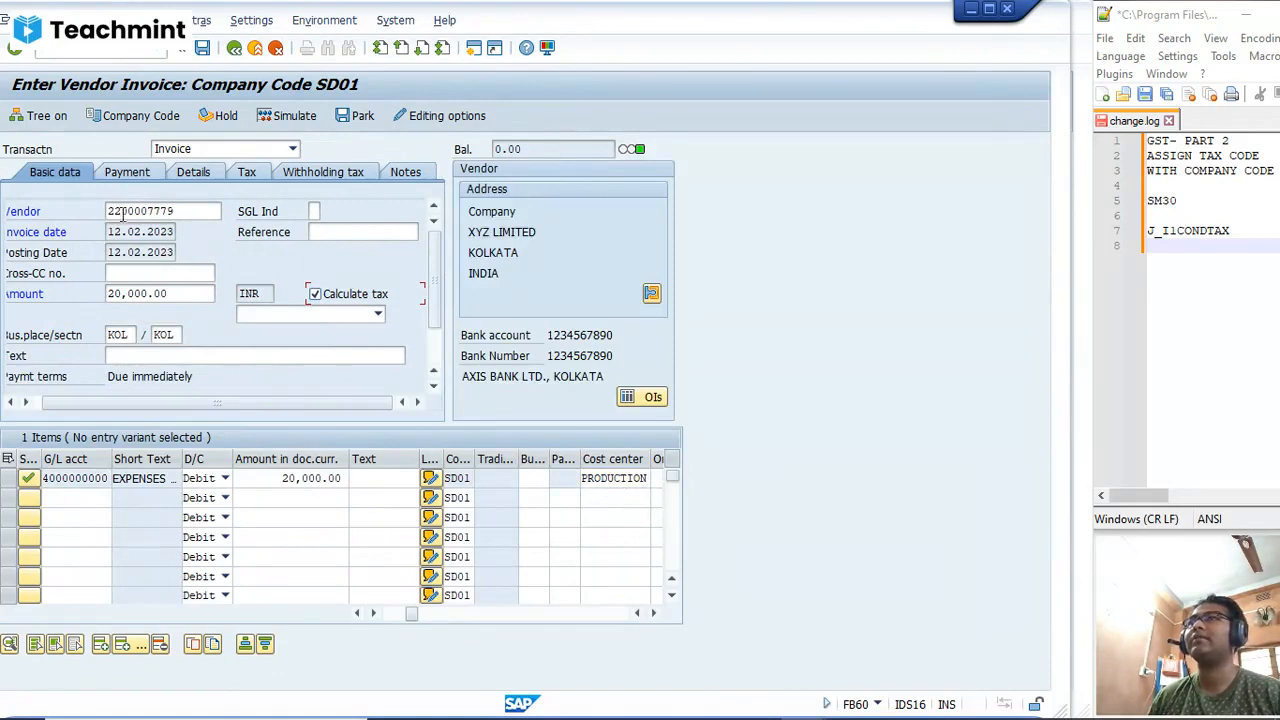
pyautogui.click(292, 116)
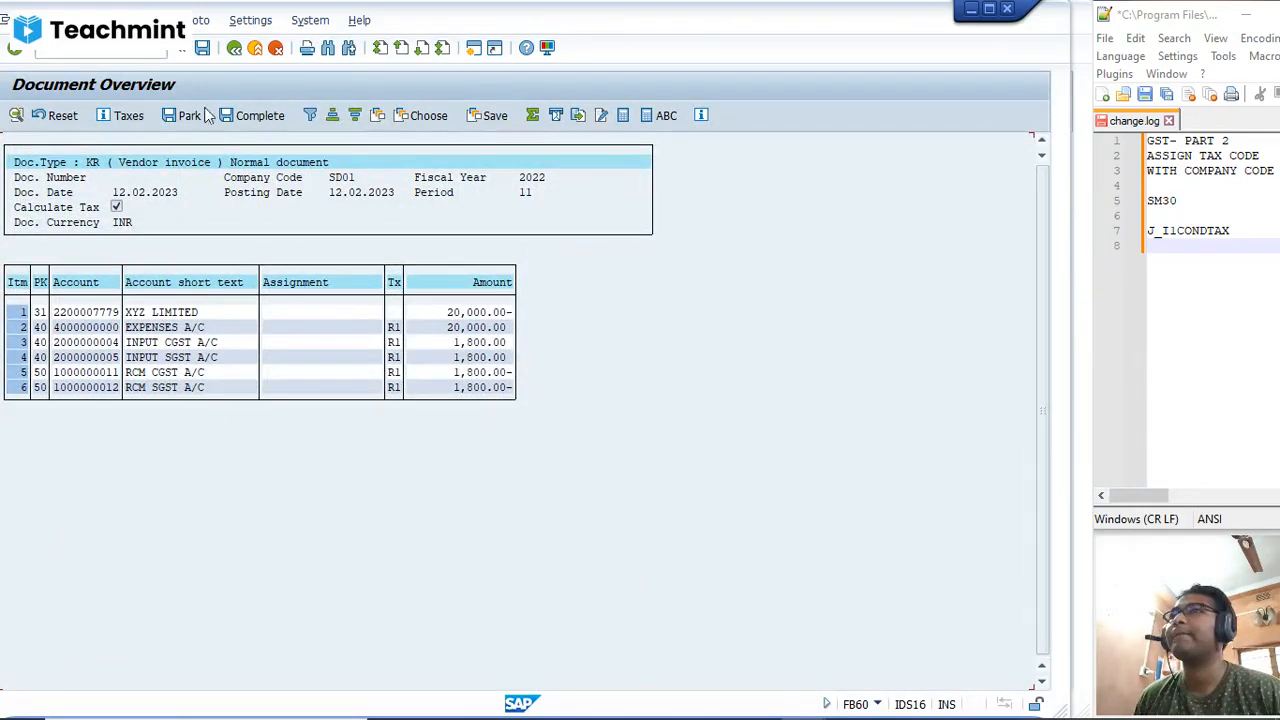
pyautogui.click(204, 49)
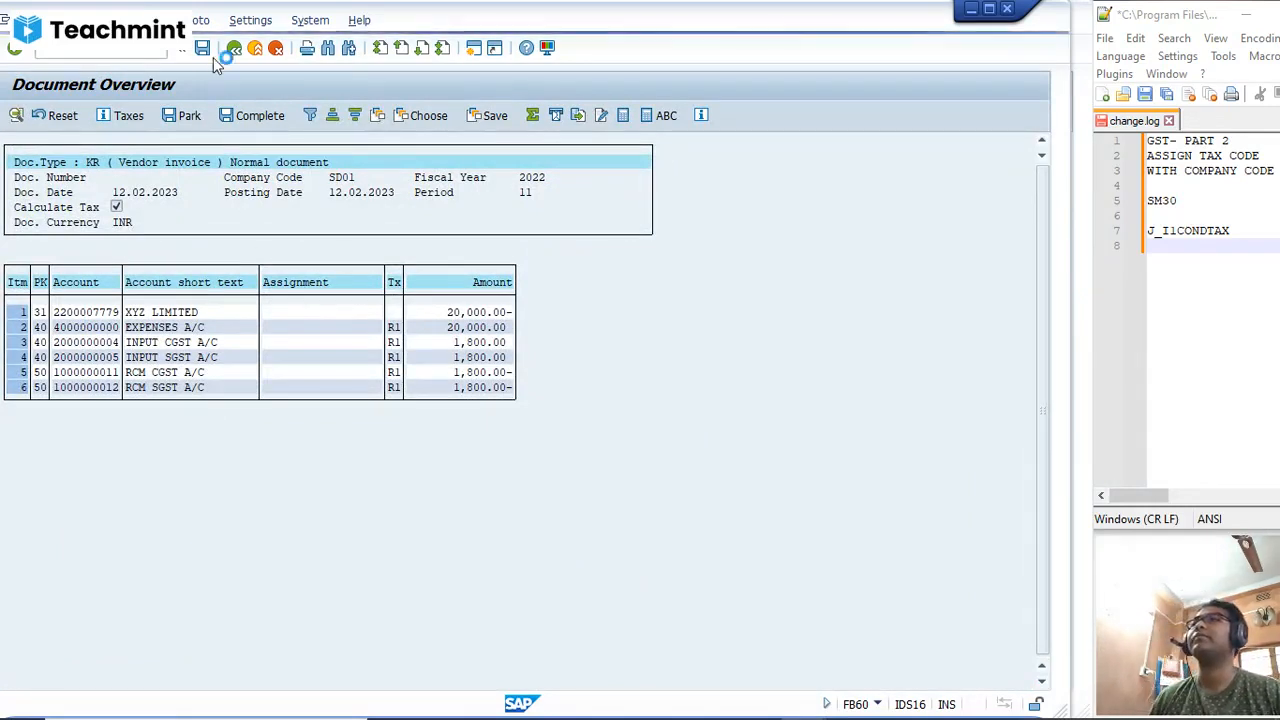
# Step: Display the posted invoice document and examine its EXPENSES A/C and INPUT CGST A/C line items
pyautogui.click(35, 20)
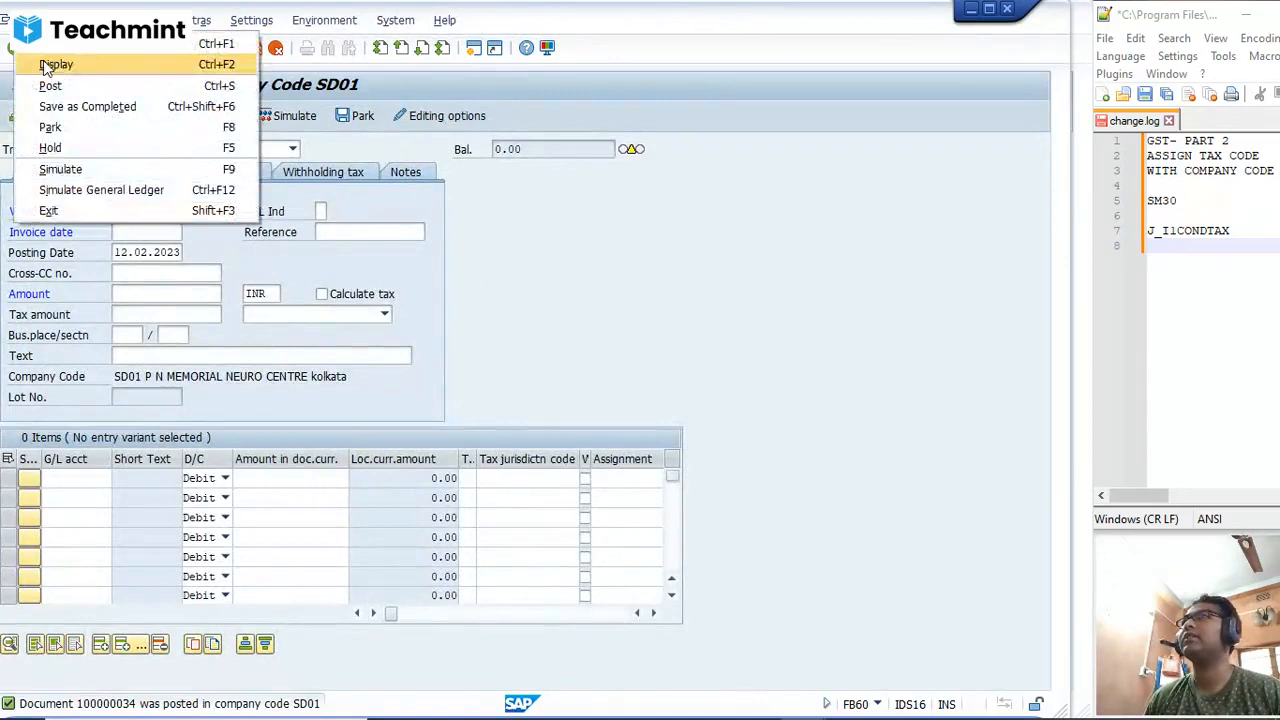
pyautogui.click(50, 57)
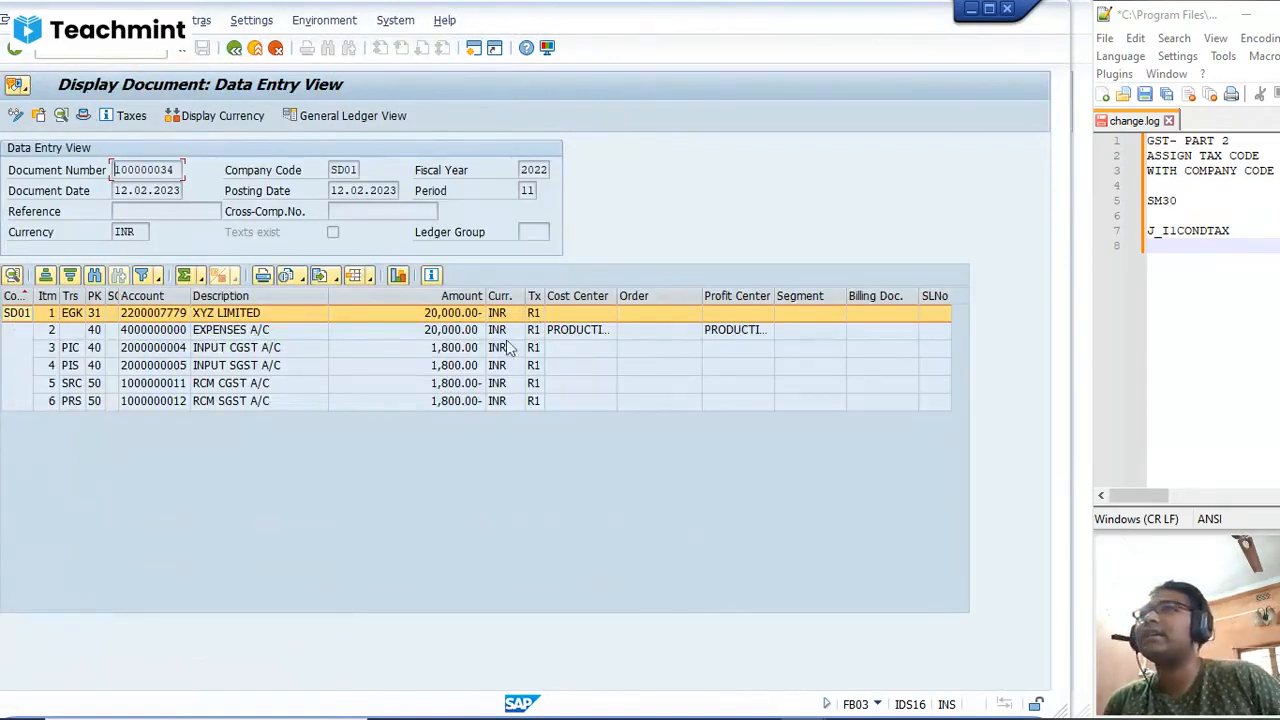
pyautogui.click(467, 334)
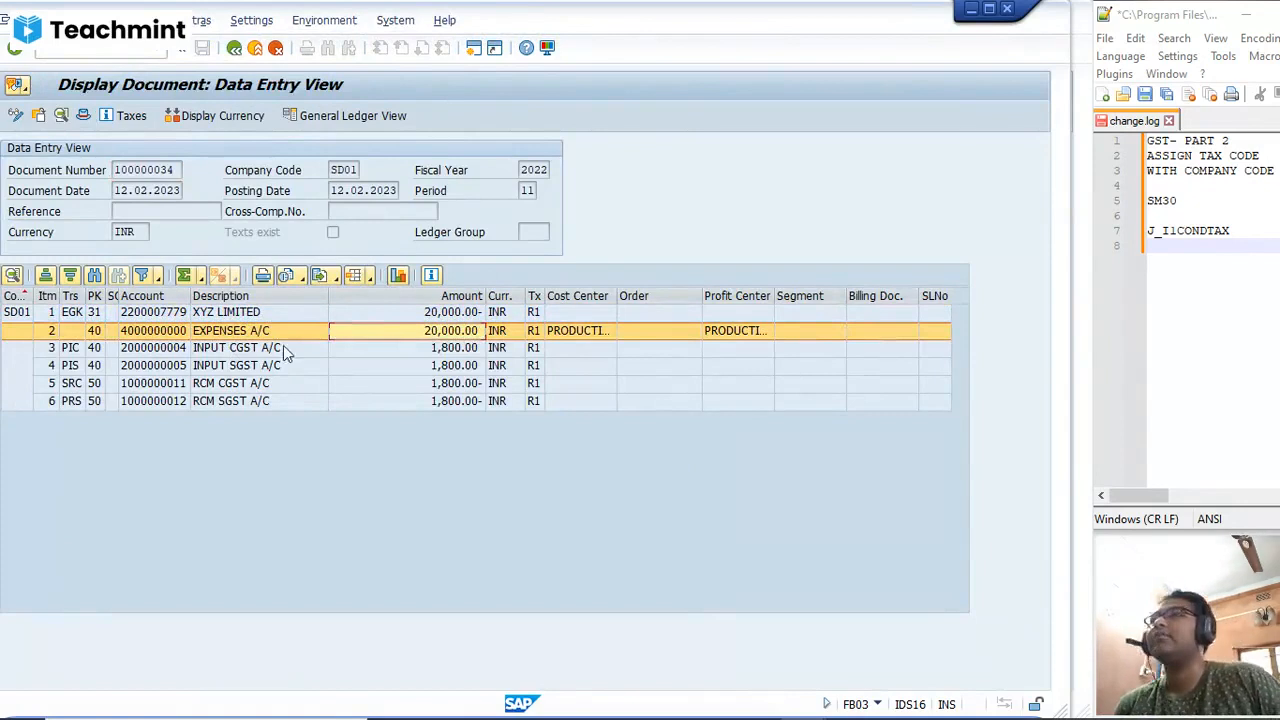
pyautogui.click(438, 355)
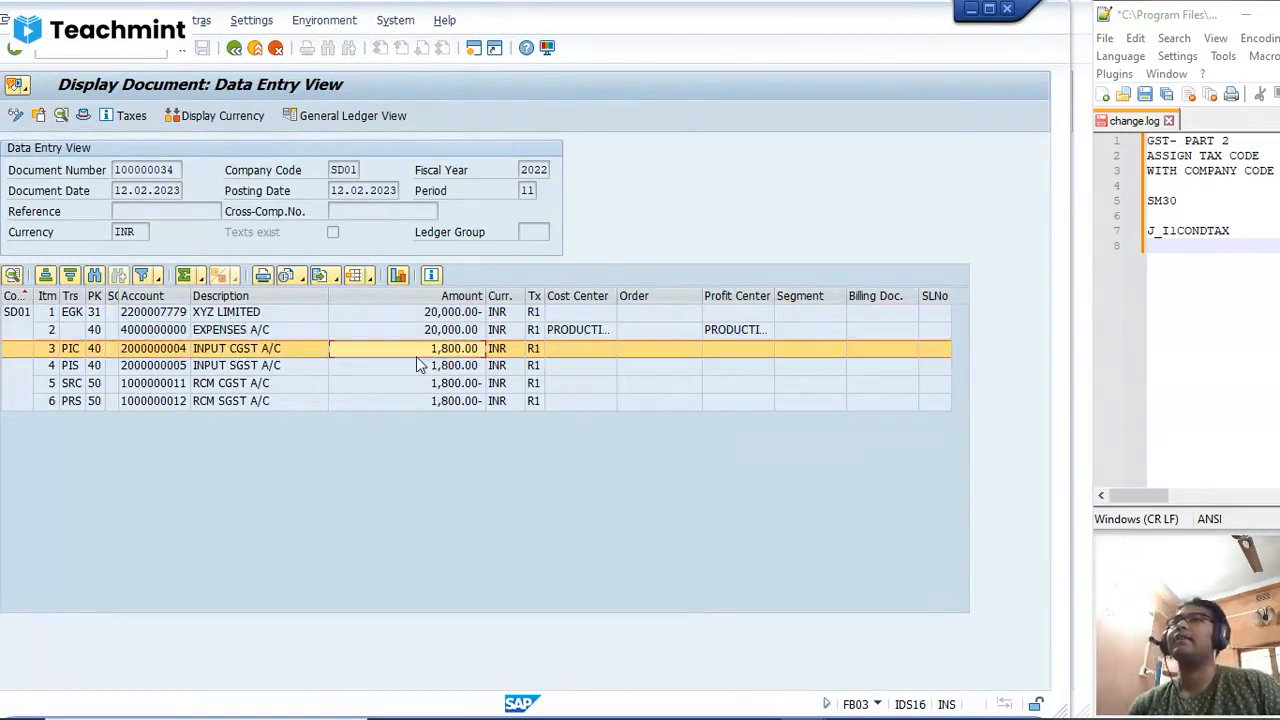
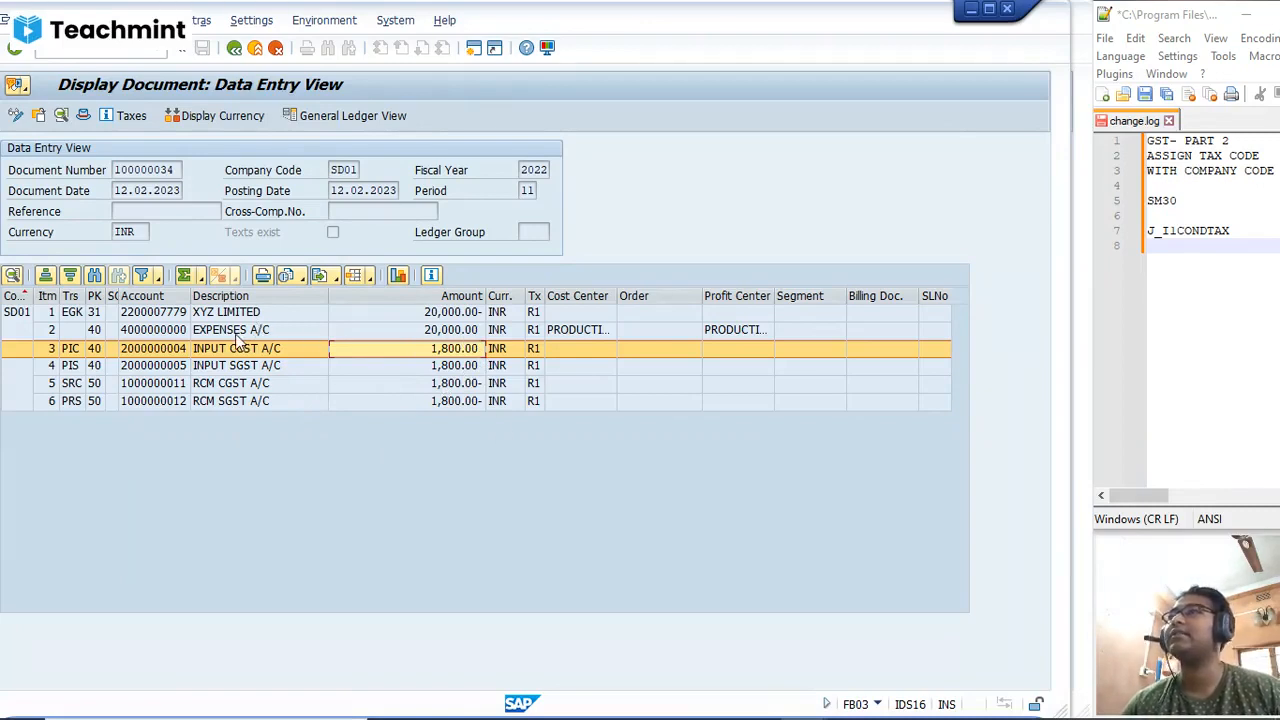
# Step: Examine the tax items of the posted reverse charge invoice in its tax data display
pyautogui.click(128, 118)
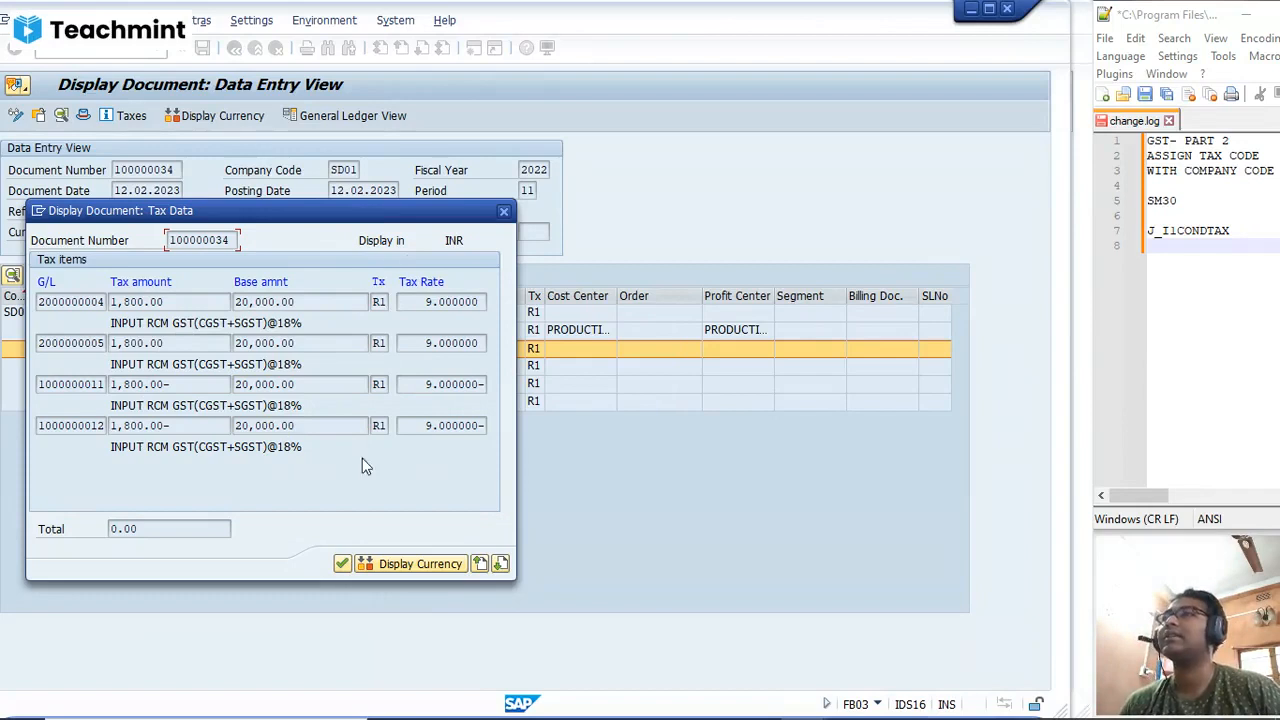
pyautogui.click(504, 211)
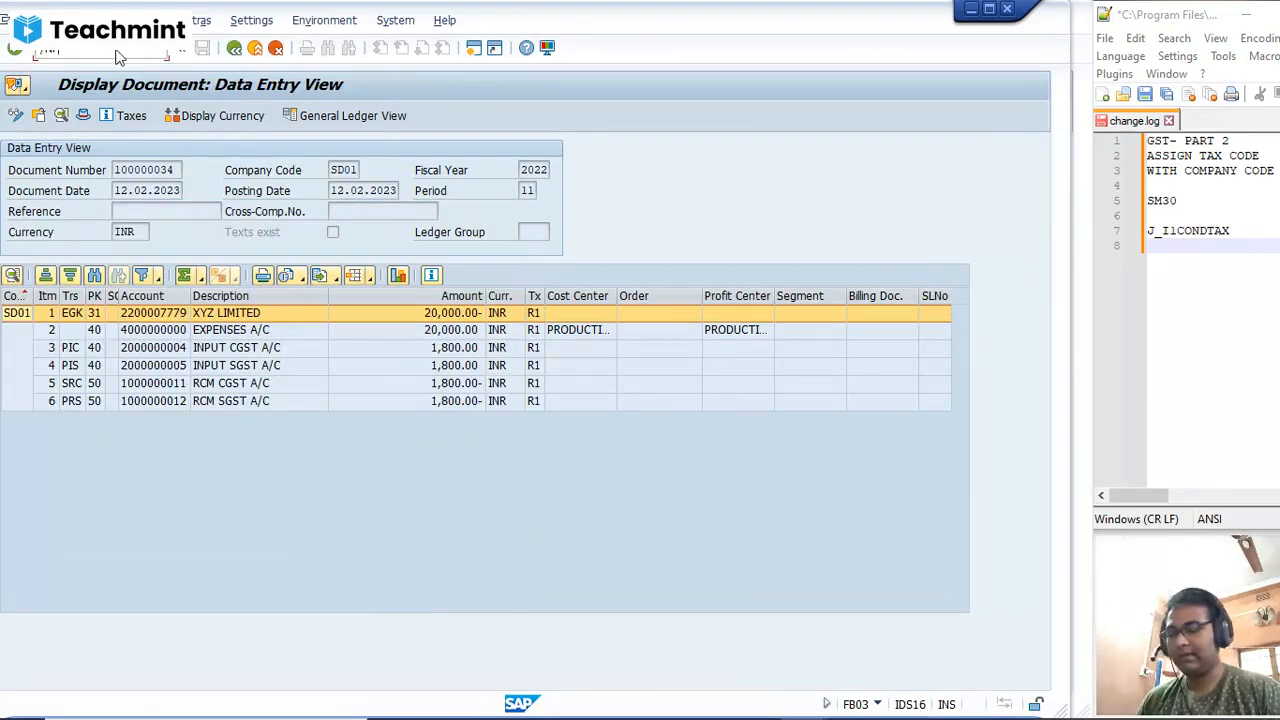
# Step: Start a new FB60 vendor invoice for vendor XYZ LIMITED with invoice date 12.02.2023
pyautogui.press('Return')
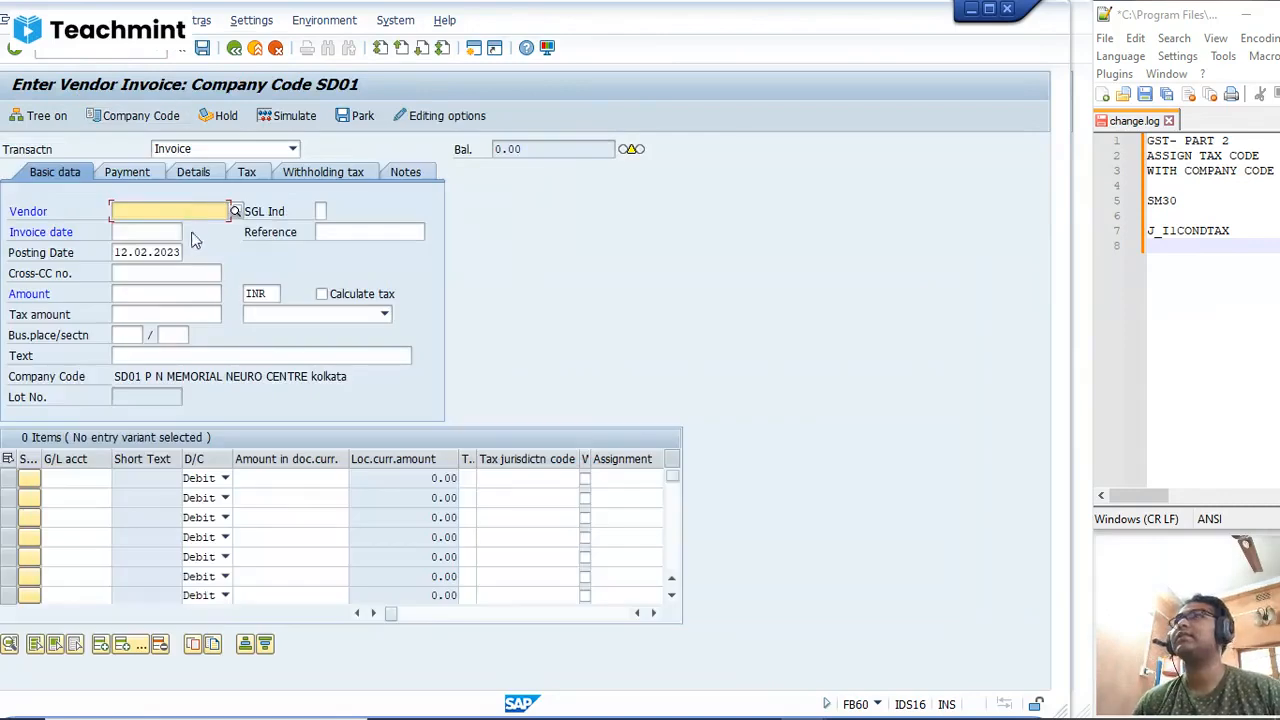
pyautogui.click(182, 219)
pyautogui.press('space')
pyautogui.click(182, 228)
pyautogui.click(140, 232)
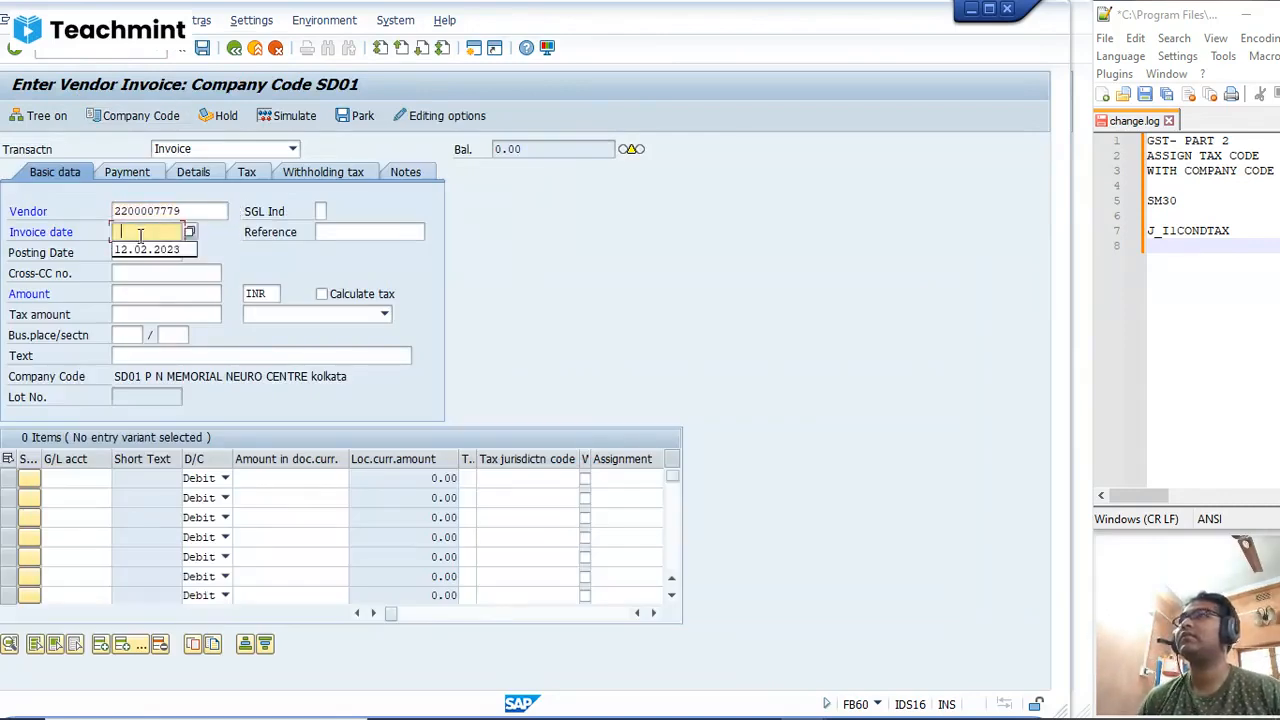
pyautogui.click(141, 254)
# Step: Set the invoice amount to 20000 INR and both the business place and section to KOL
pyautogui.click(138, 294)
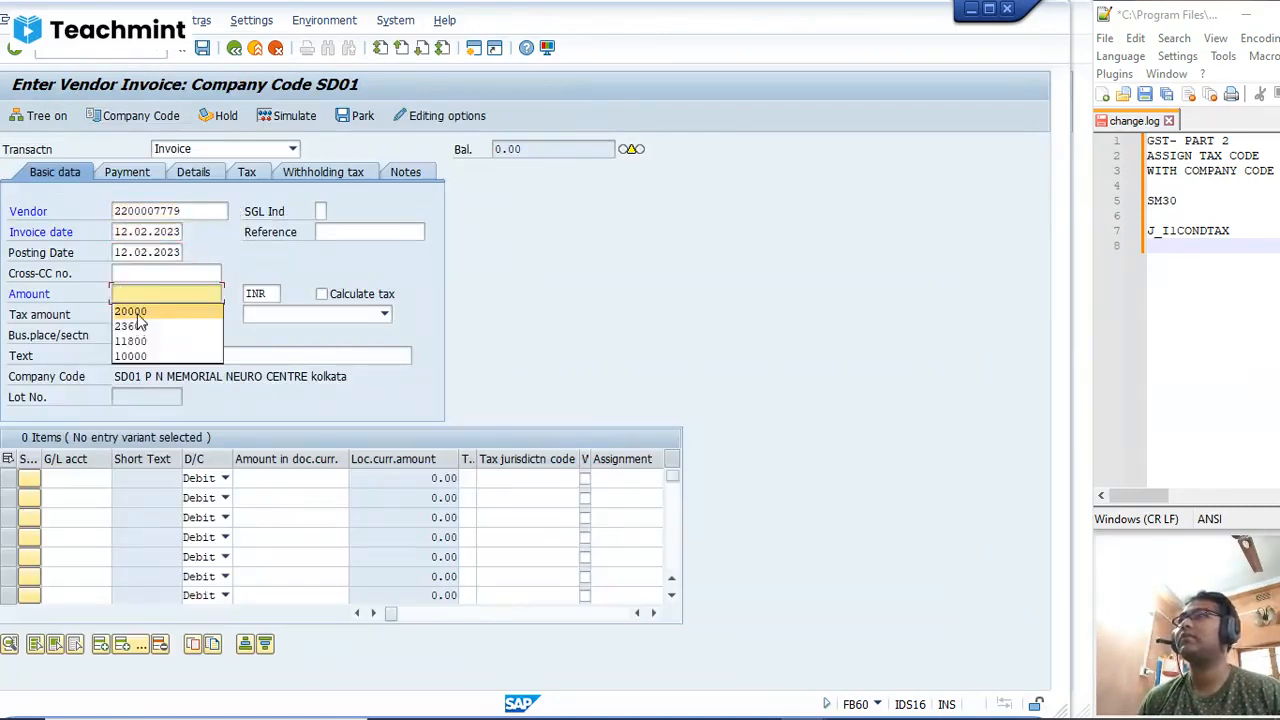
pyautogui.click(137, 314)
pyautogui.click(139, 315)
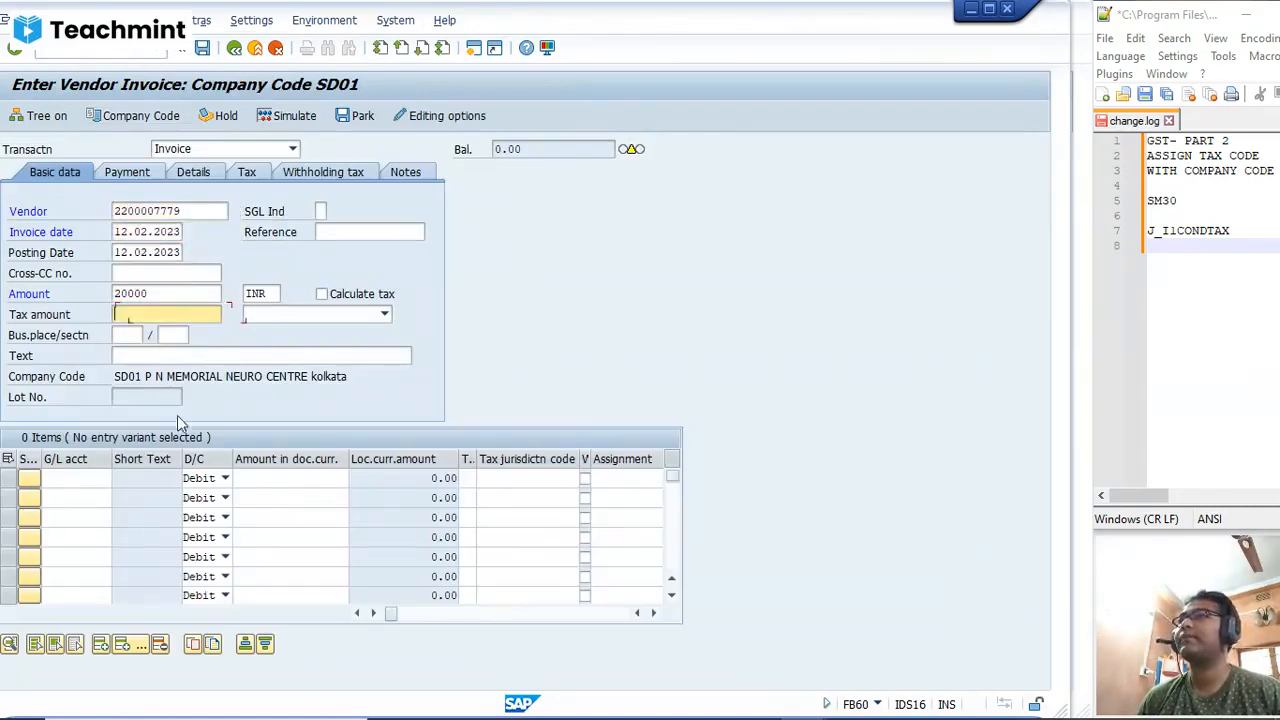
pyautogui.click(124, 335)
pyautogui.click(125, 351)
pyautogui.click(172, 335)
pyautogui.click(194, 351)
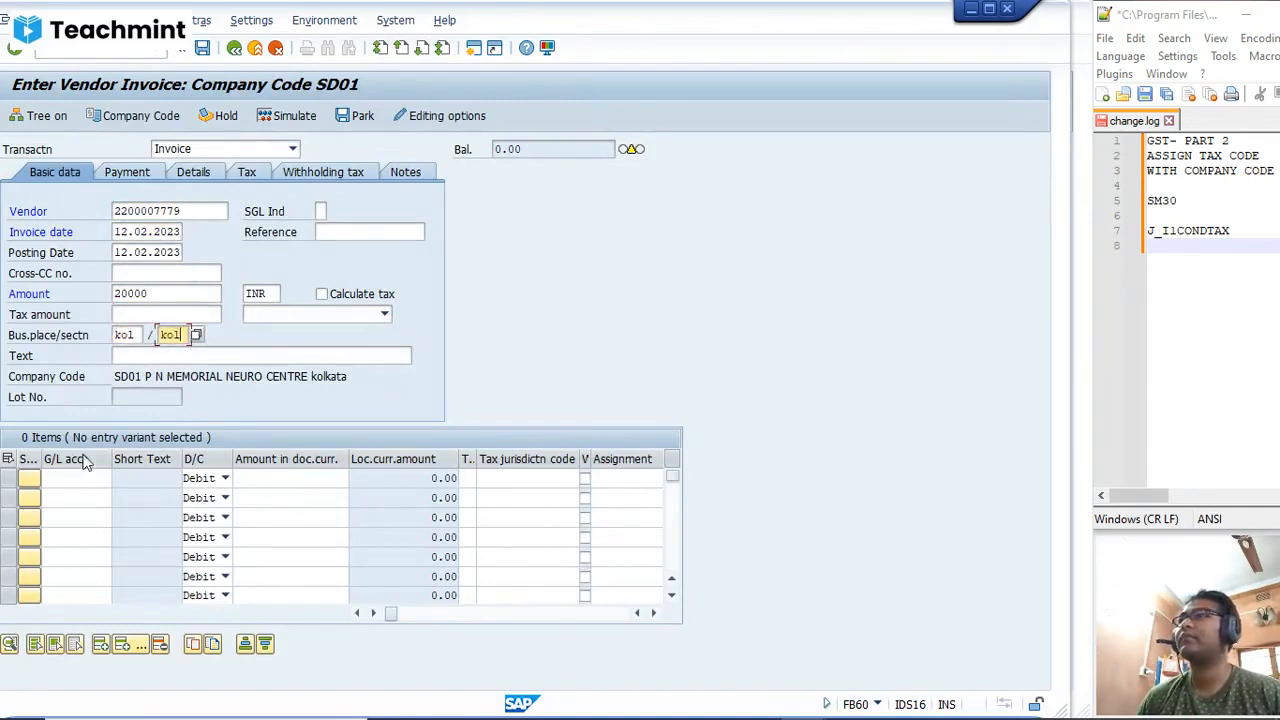
# Step: Add a debit line item on the EXPENSES A/C G/L account with * as its amount
pyautogui.click(70, 479)
pyautogui.click(76, 496)
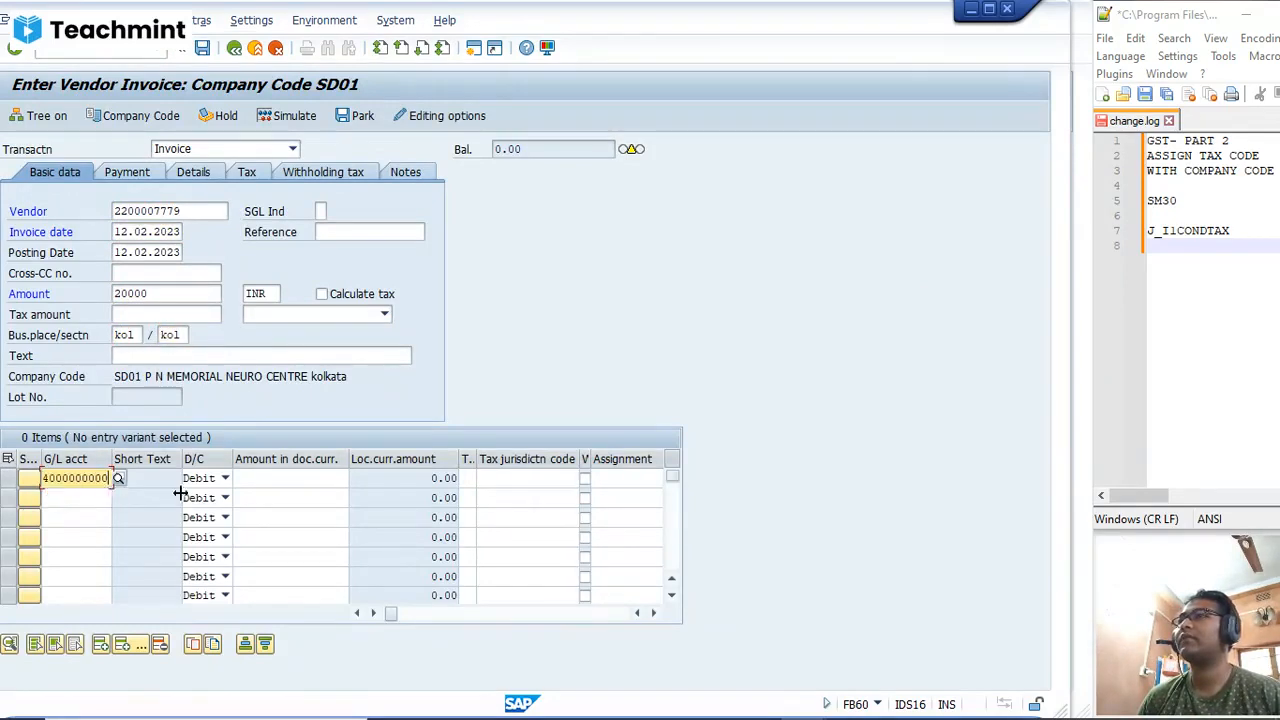
pyautogui.press('Tab')
pyautogui.press('Tab')
pyautogui.click(347, 497)
pyautogui.click(472, 480)
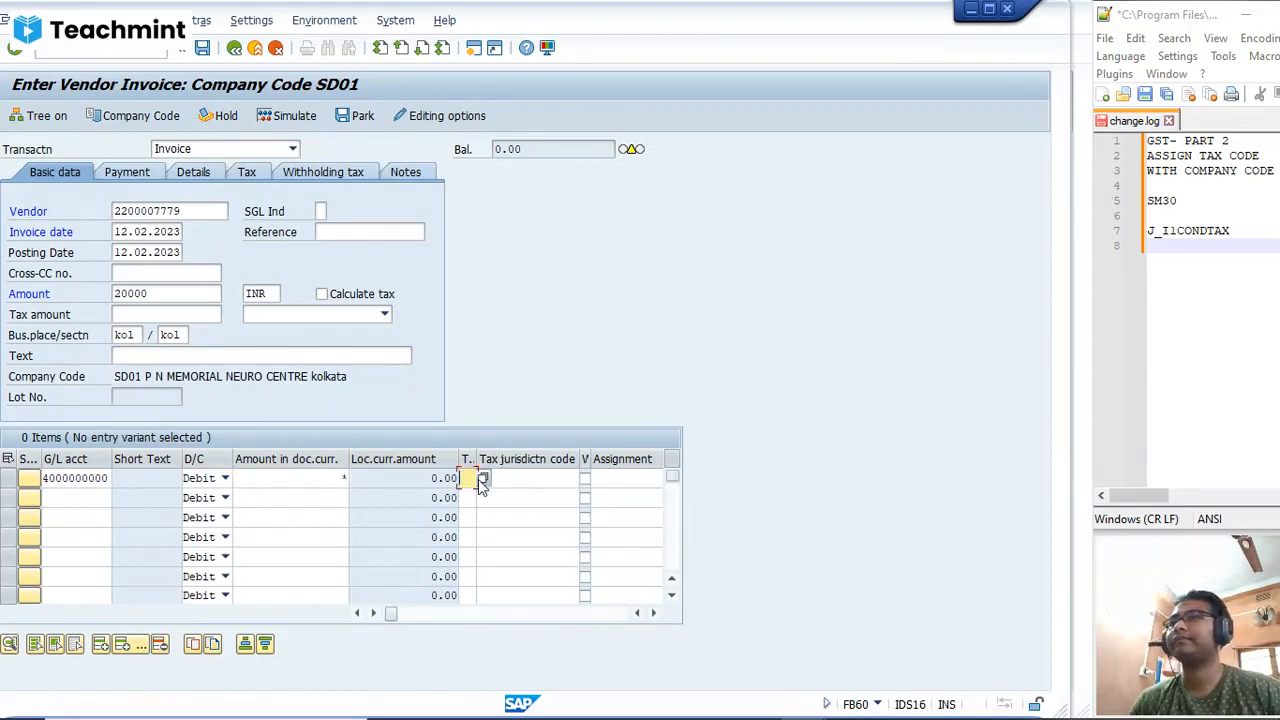
pyautogui.click(482, 480)
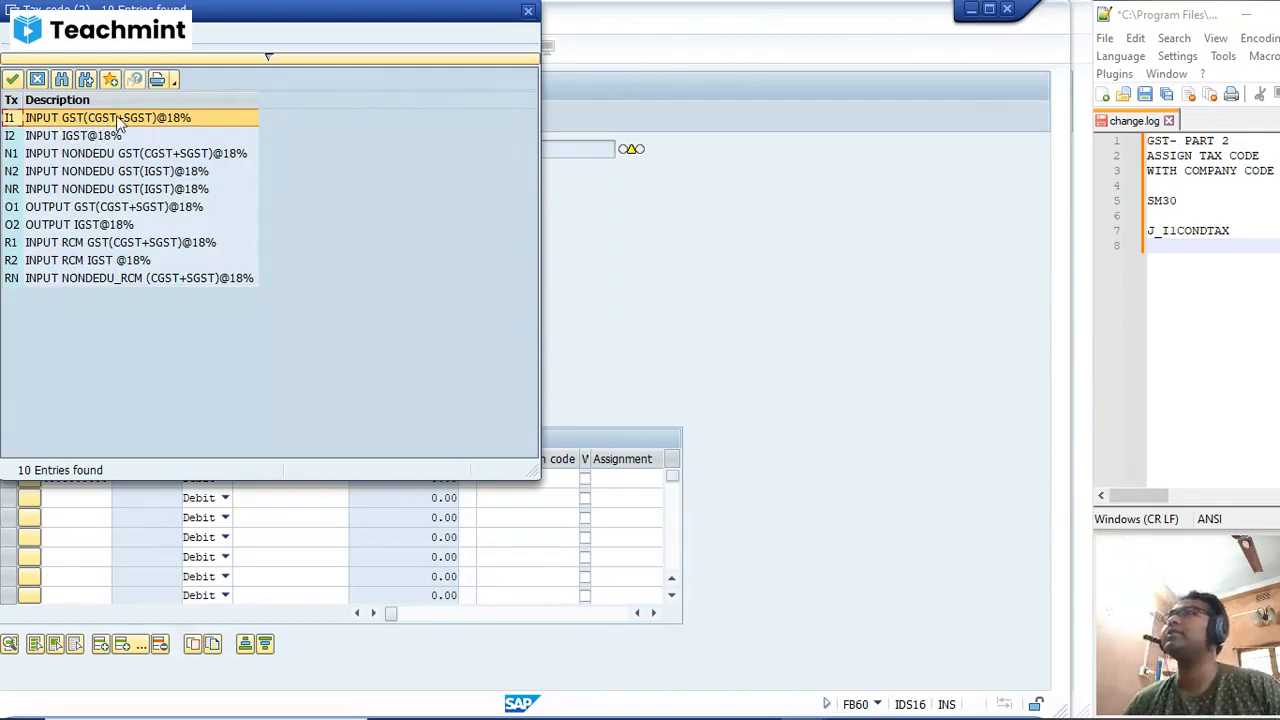
pyautogui.click(50, 159)
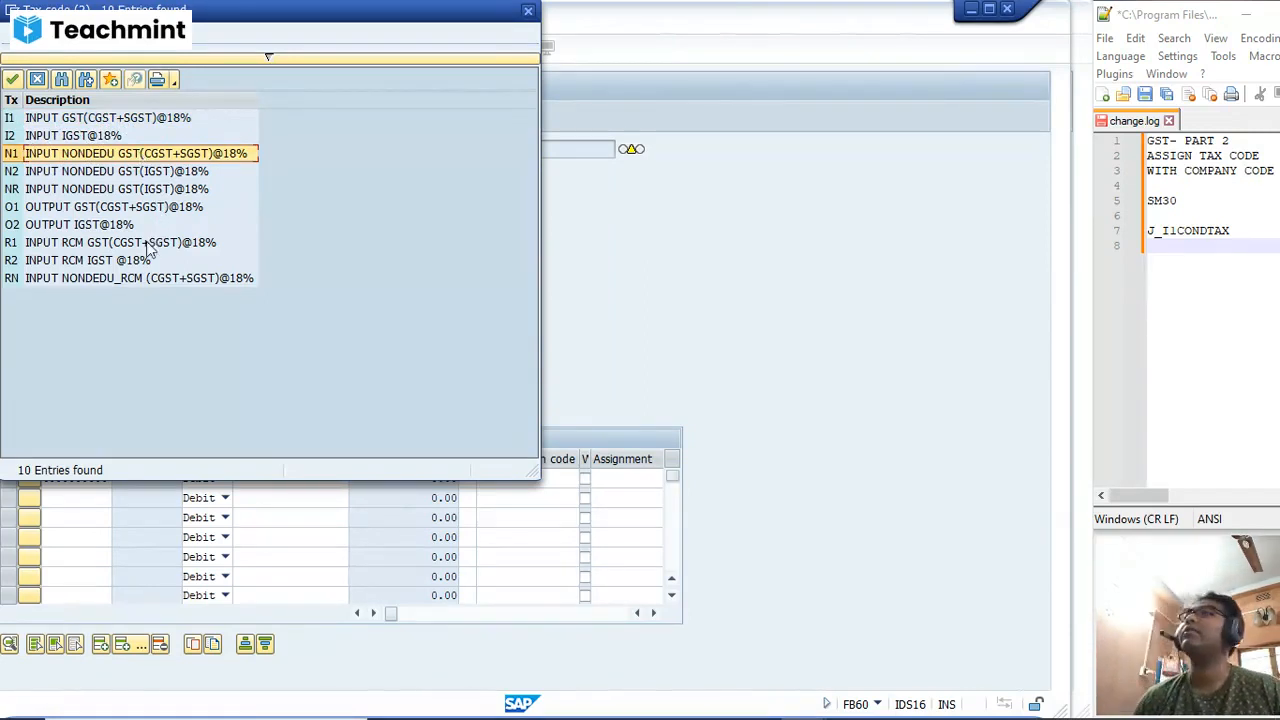
pyautogui.click(106, 249)
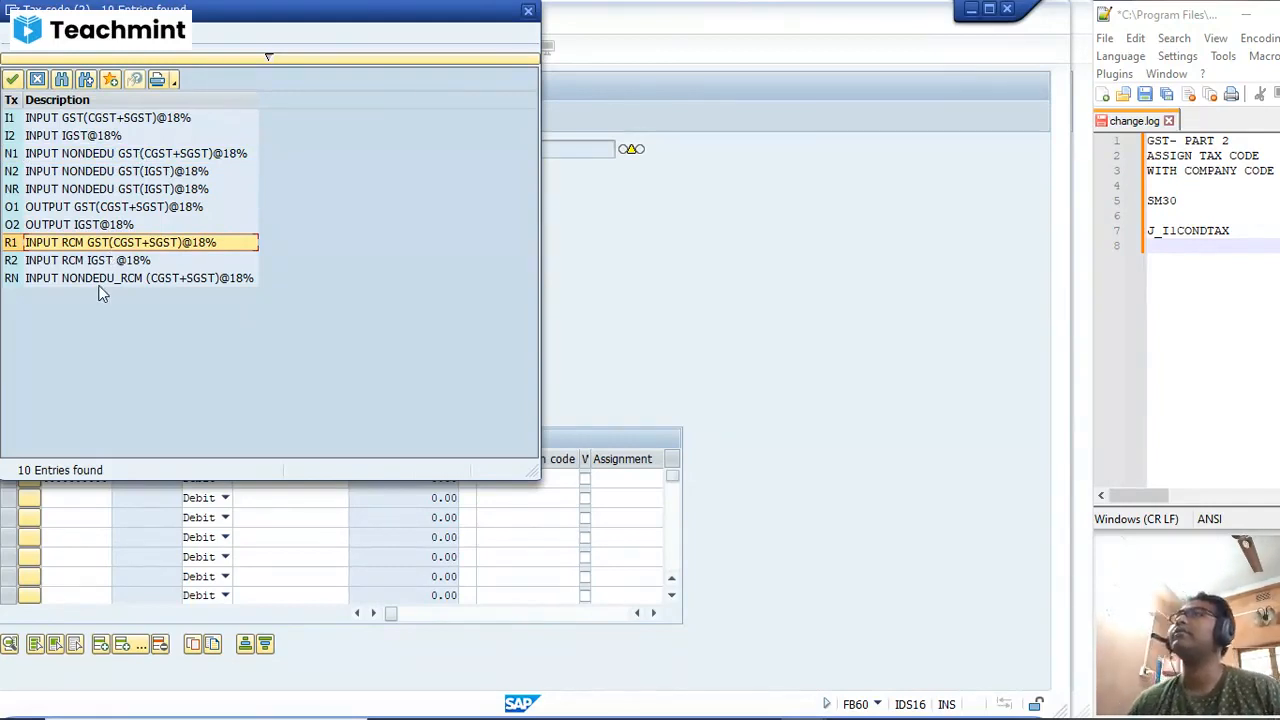
pyautogui.click(99, 285)
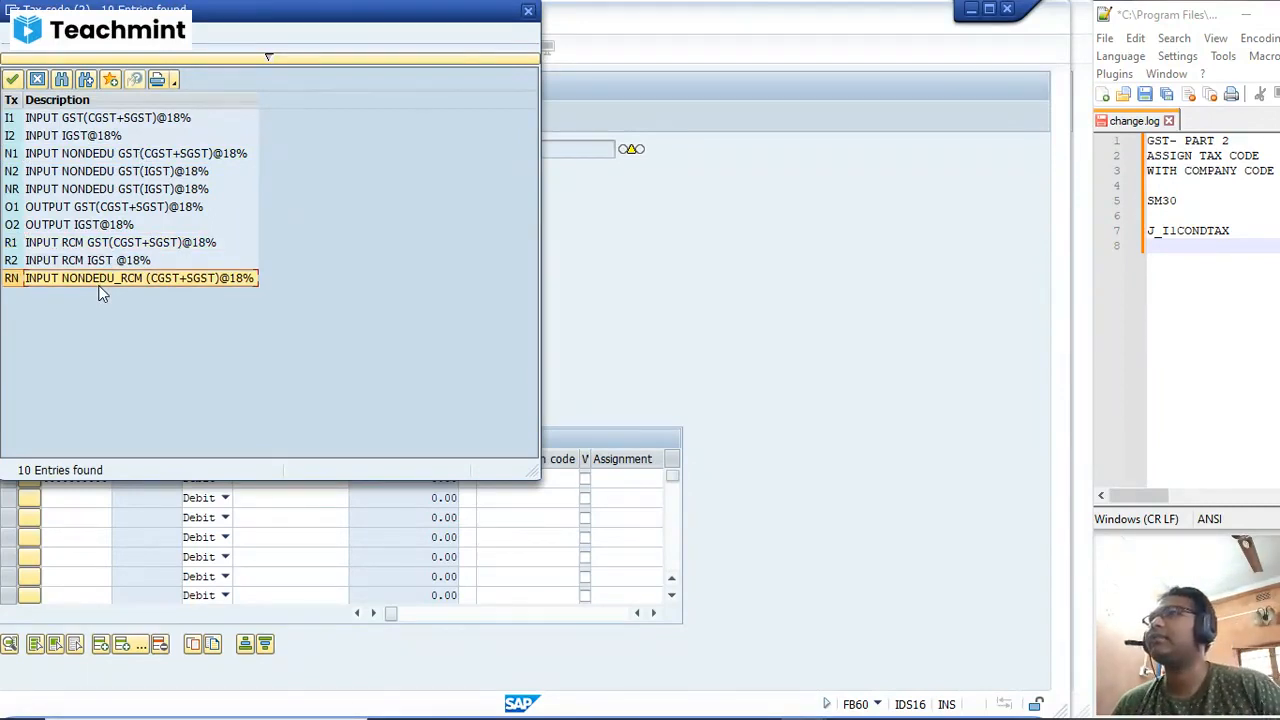
pyautogui.doubleClick(101, 287)
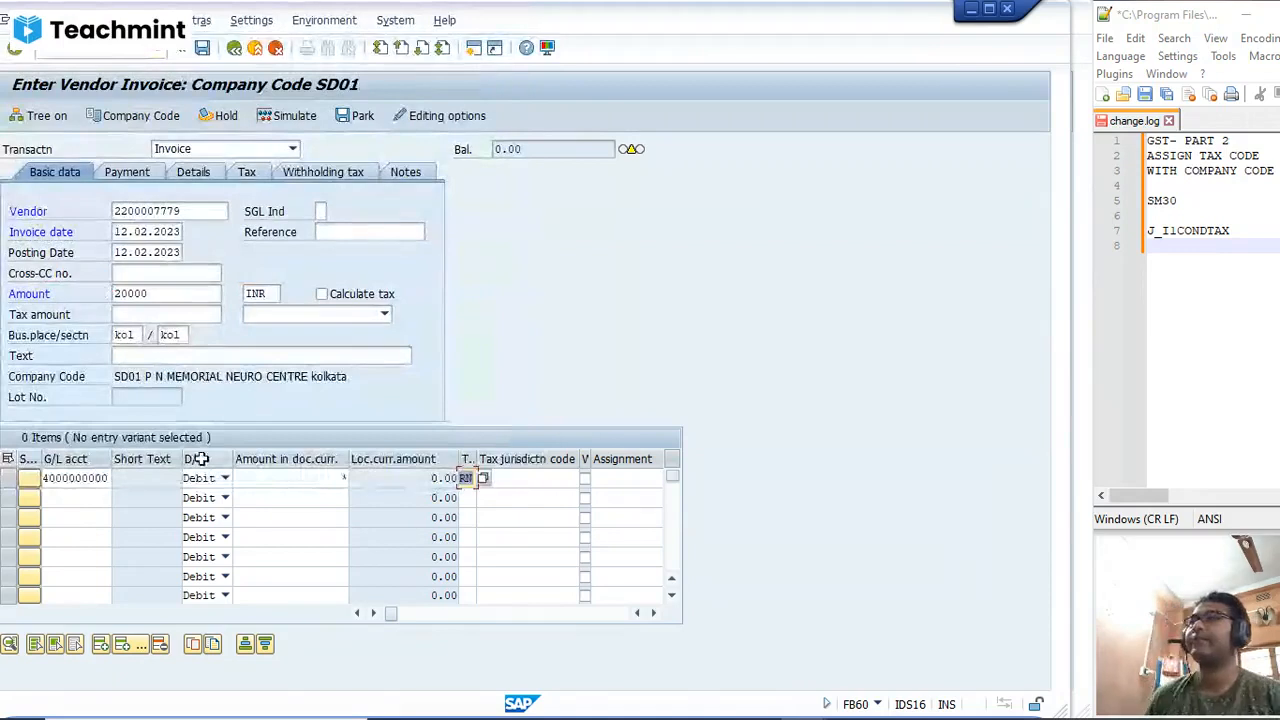
# Step: Assign the PRODUCTION cost center to the expense line item
pyautogui.press('Tab')
pyautogui.press('Tab')
pyautogui.press('Tab')
pyautogui.press('Tab')
pyautogui.press('Tab')
pyautogui.press('Tab')
pyautogui.press('Tab')
pyautogui.press('Tab')
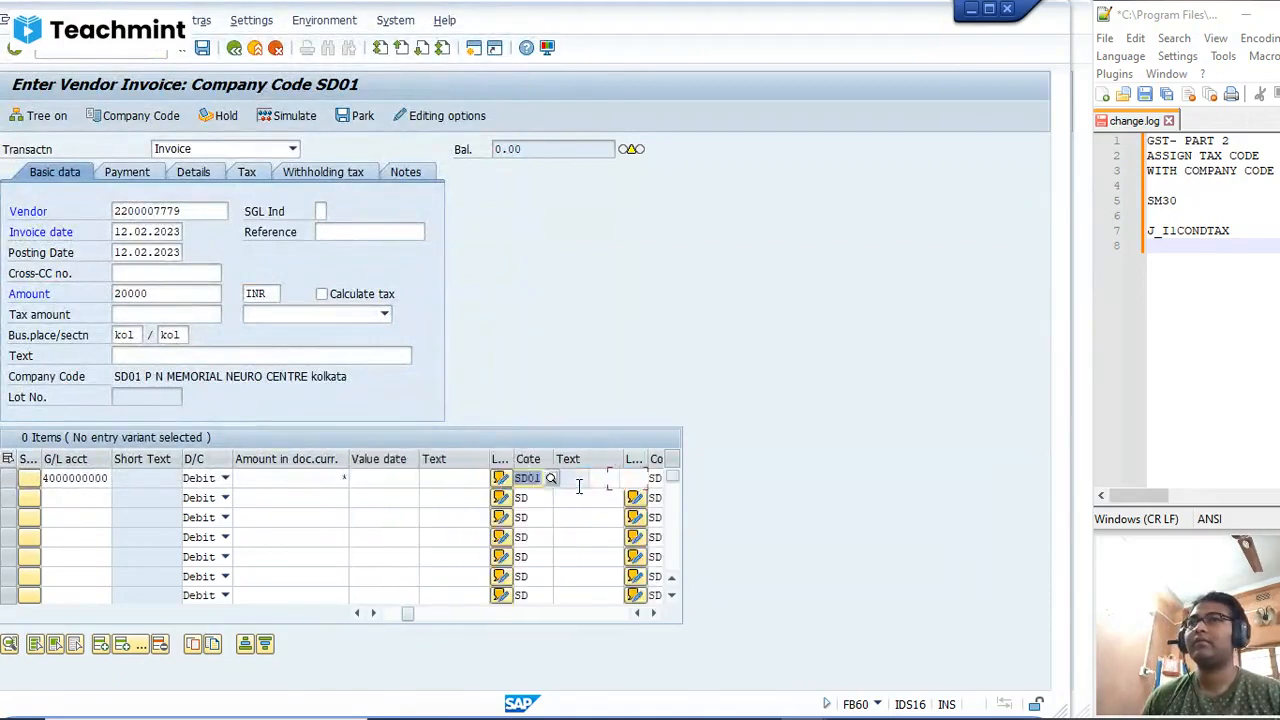
pyautogui.write('PRODUCTION')
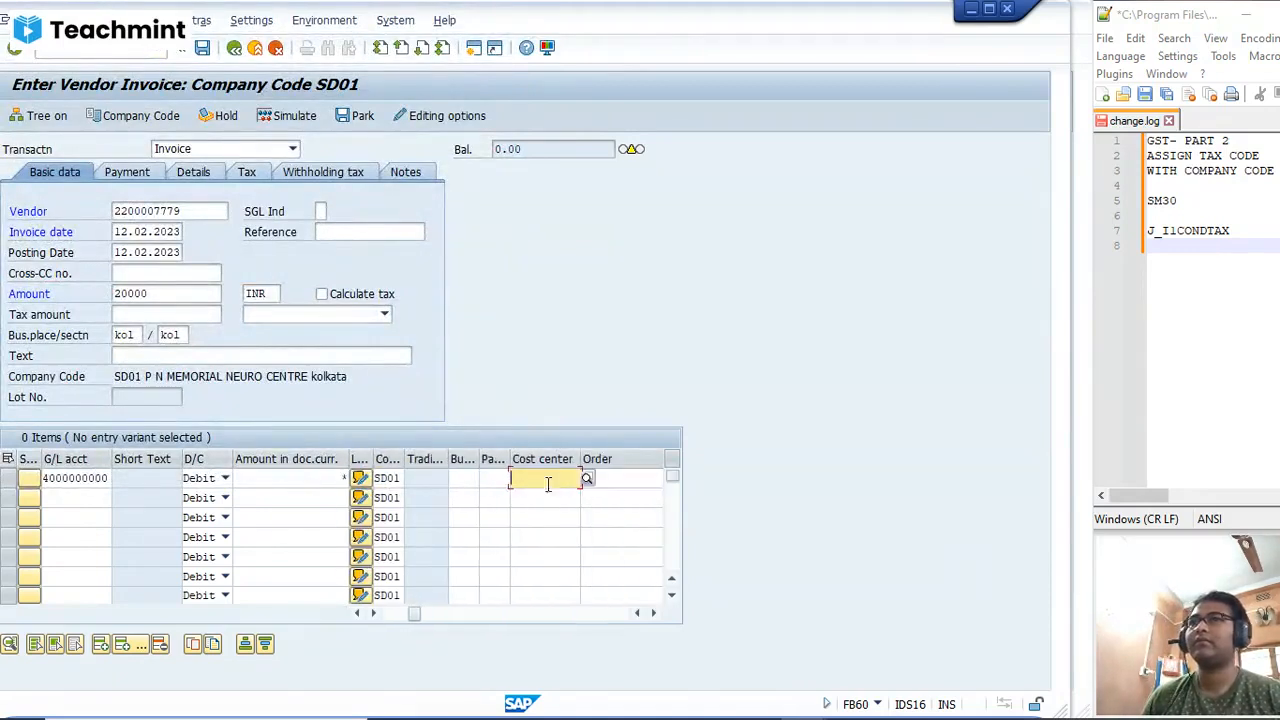
pyautogui.click(321, 294)
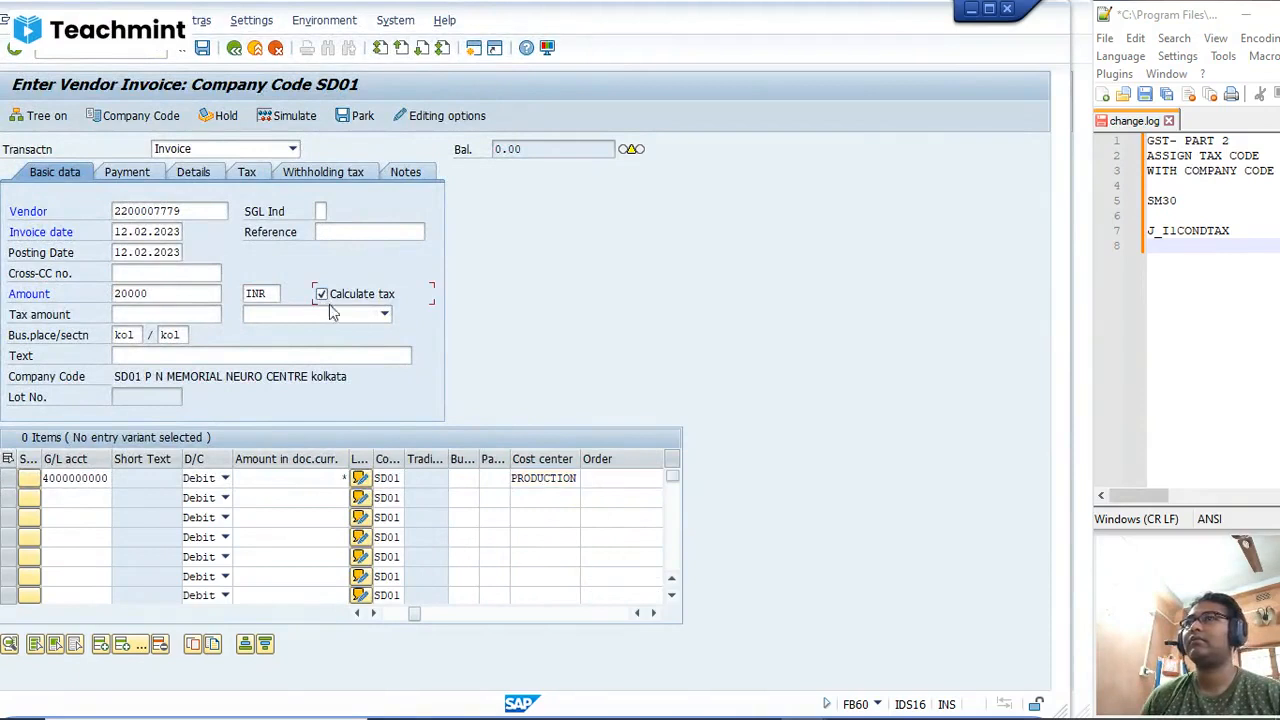
pyautogui.click(384, 315)
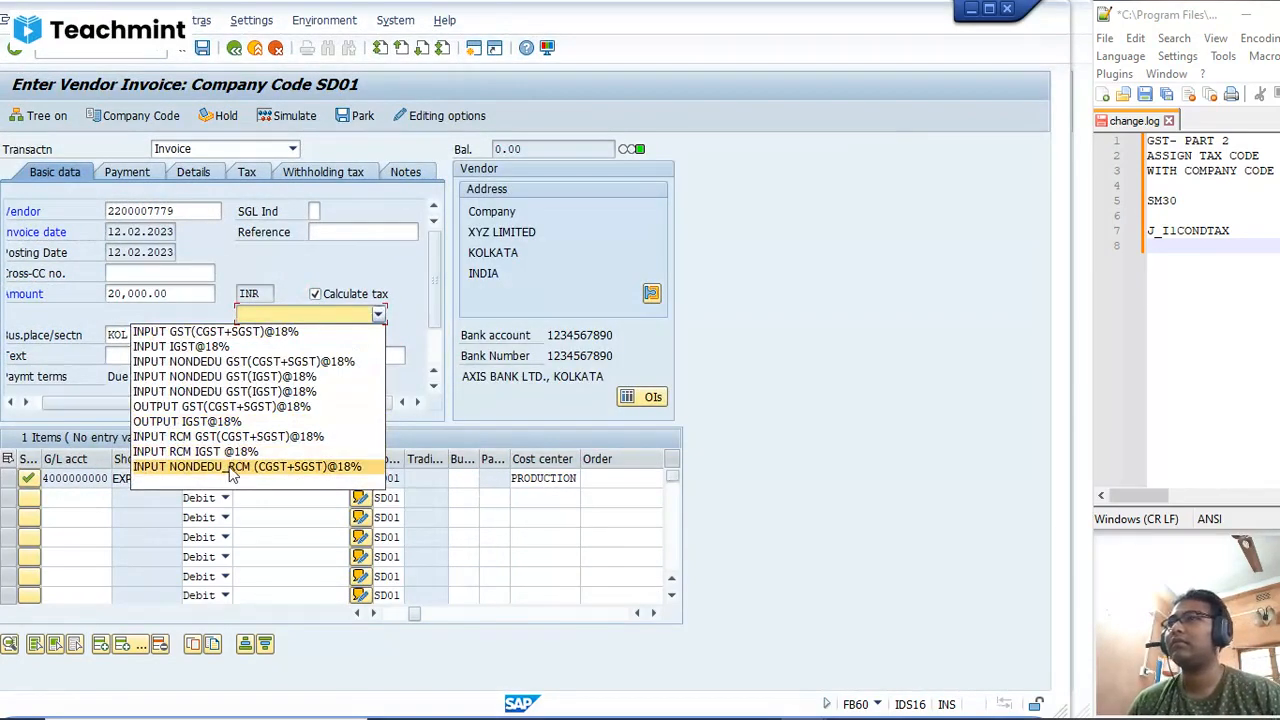
pyautogui.click(232, 467)
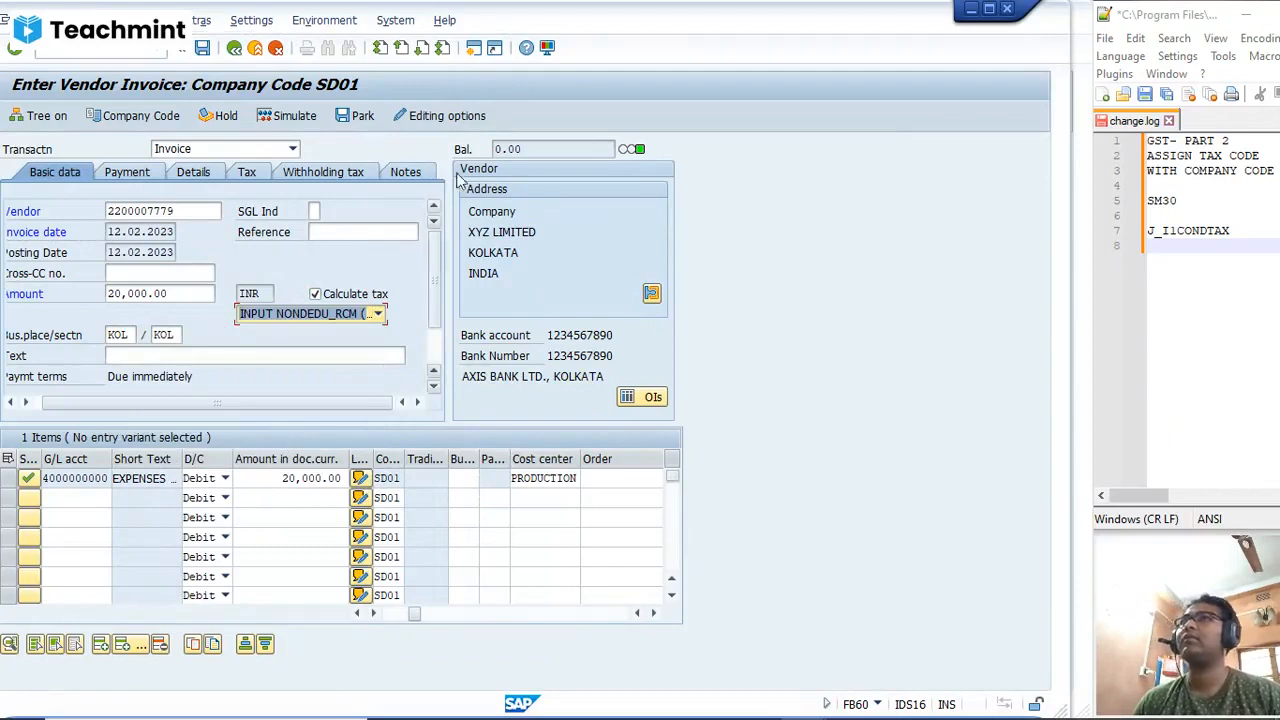
# Step: Simulate the non-deductible reverse charge vendor invoice and post it
pyautogui.click(288, 116)
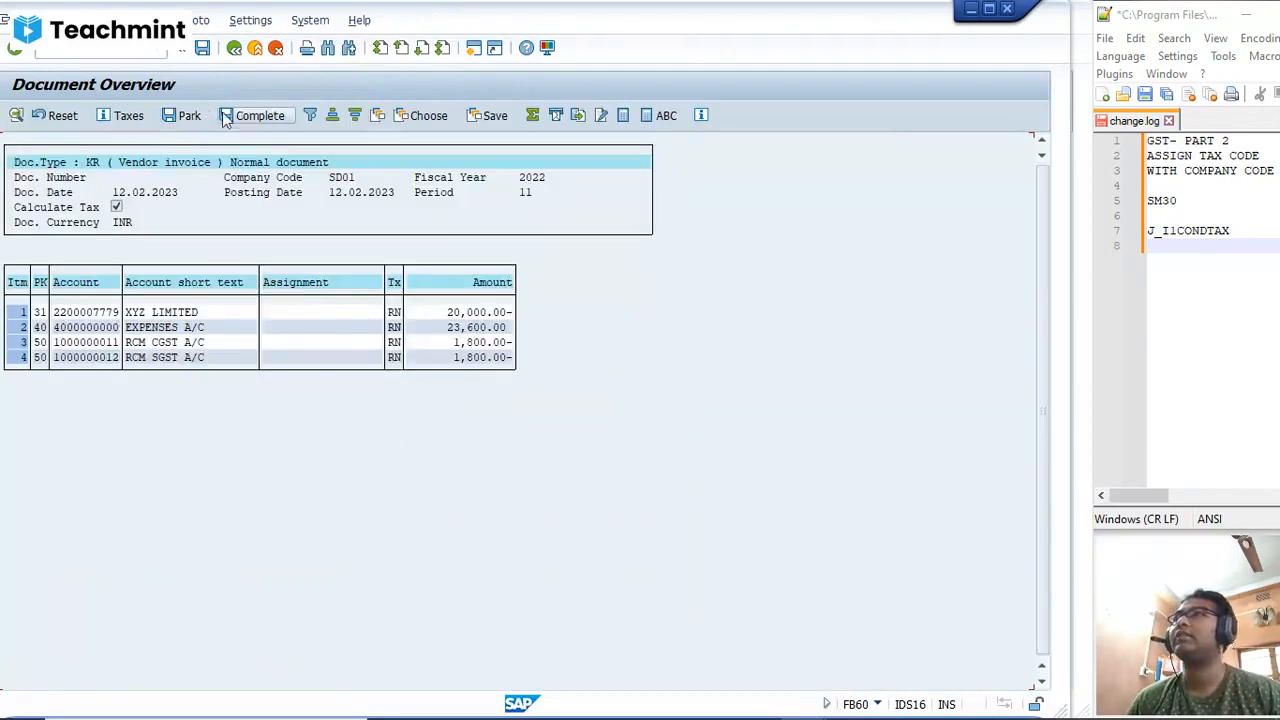
pyautogui.click(201, 49)
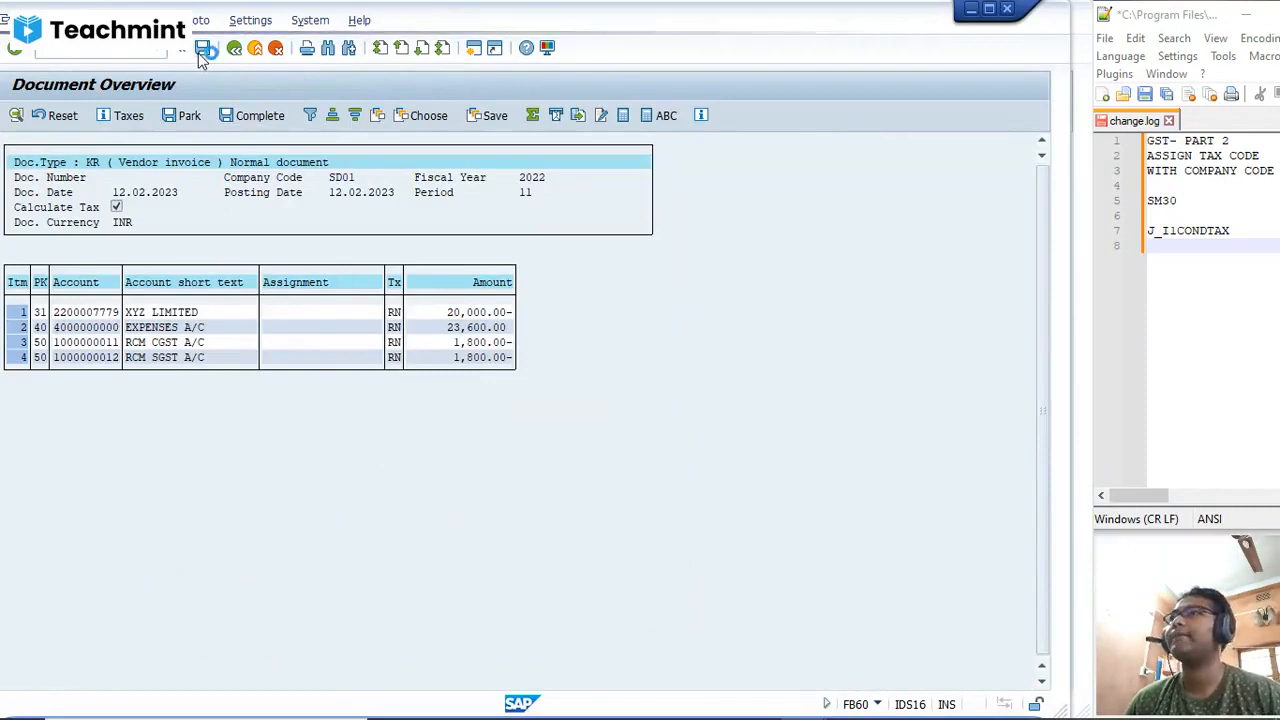
# Step: Display the posted non-deductible reverse charge document and examine its line items and tax data
pyautogui.click(47, 20)
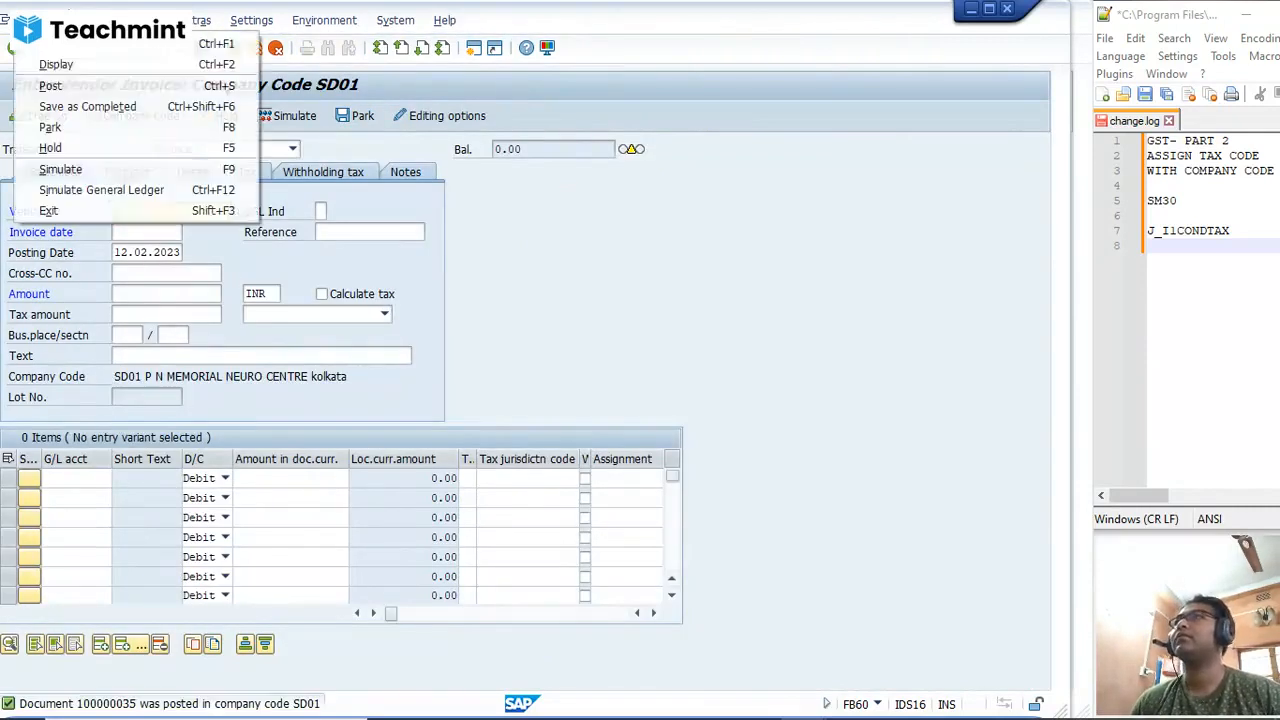
pyautogui.click(57, 67)
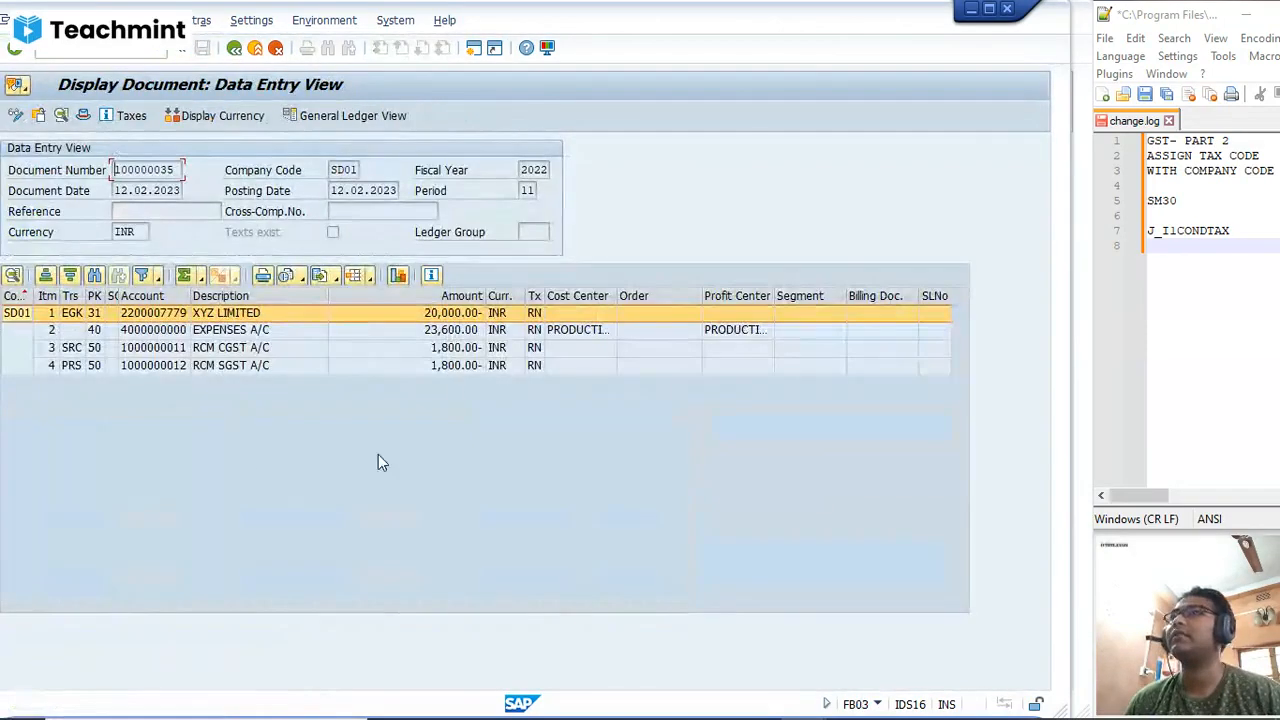
pyautogui.click(125, 115)
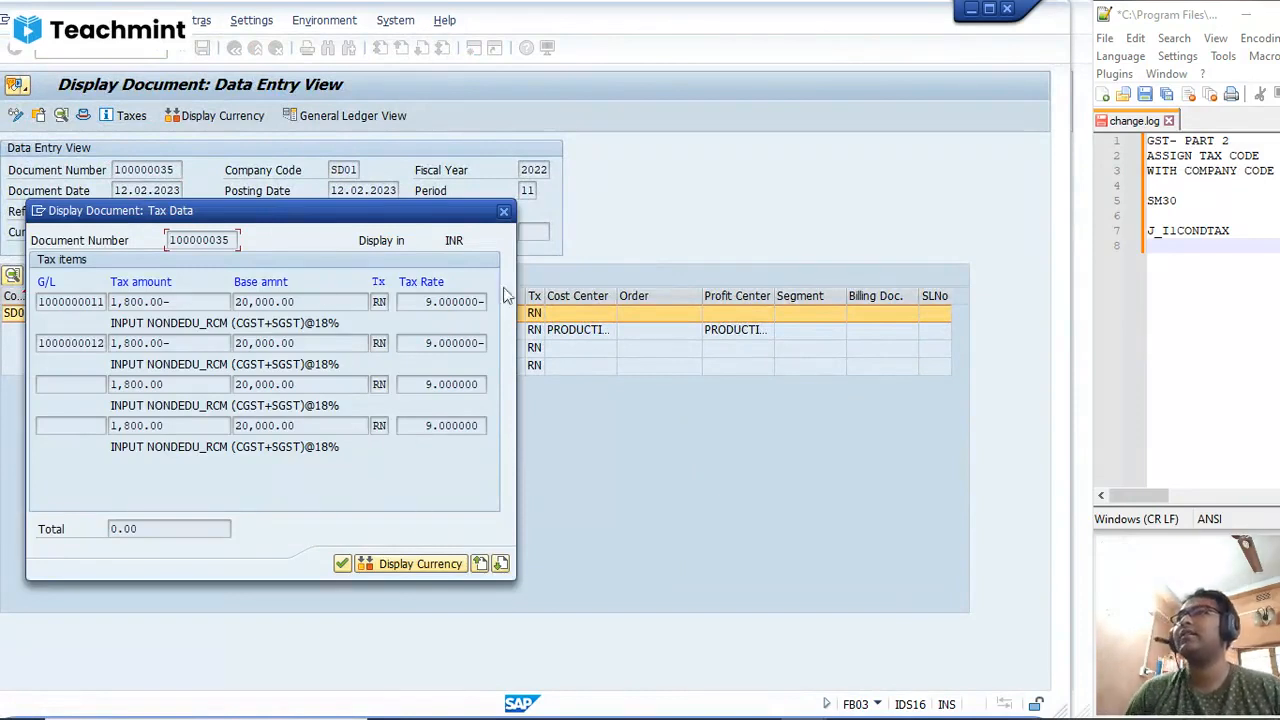
pyautogui.click(505, 212)
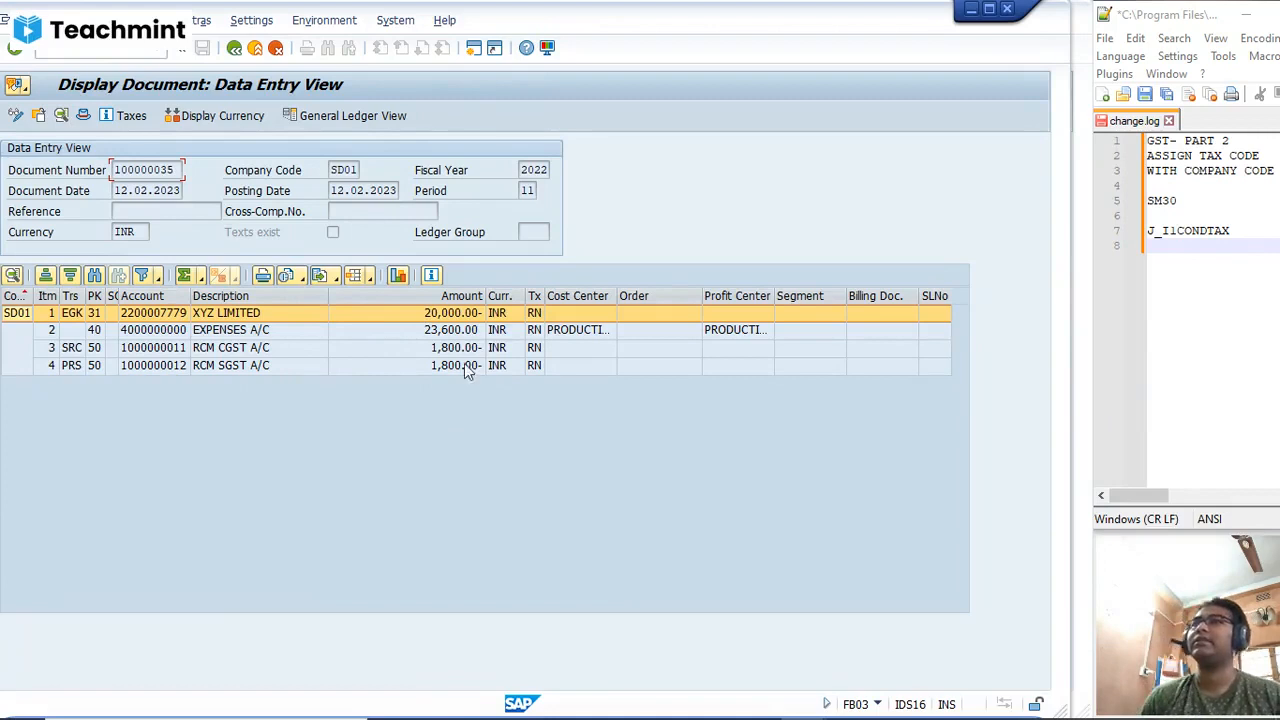
# Step: Leave the document display and end the vendor invoice transaction with /n to return to the SAP start screen
pyautogui.click(234, 47)
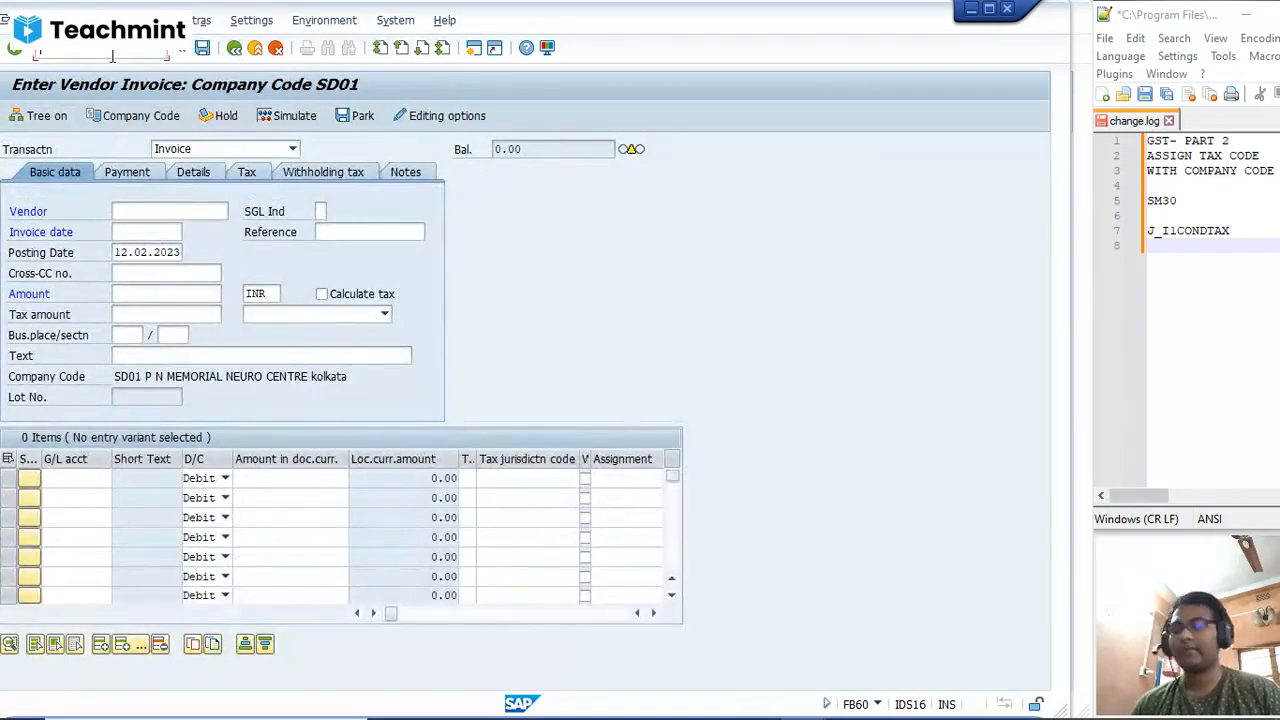
pyautogui.write('/n')
pyautogui.press('Return')
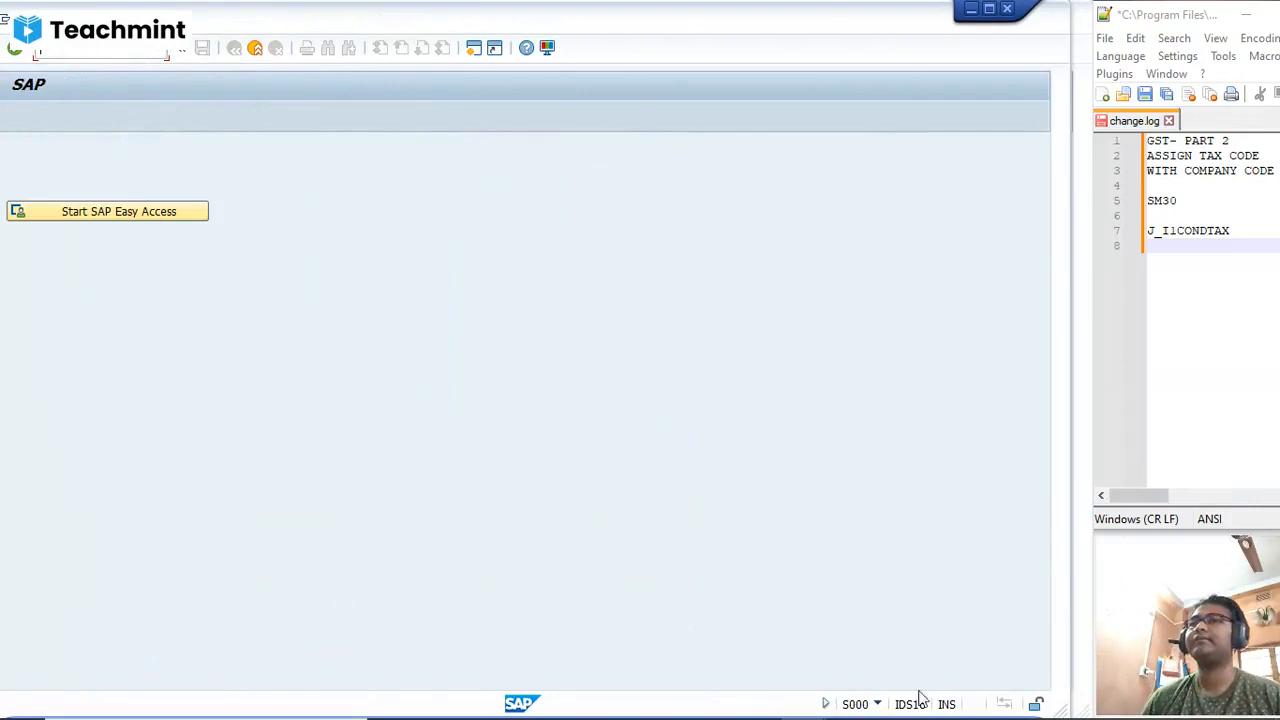
pyautogui.moveTo(812, 715)
pyautogui.click(673, 712)
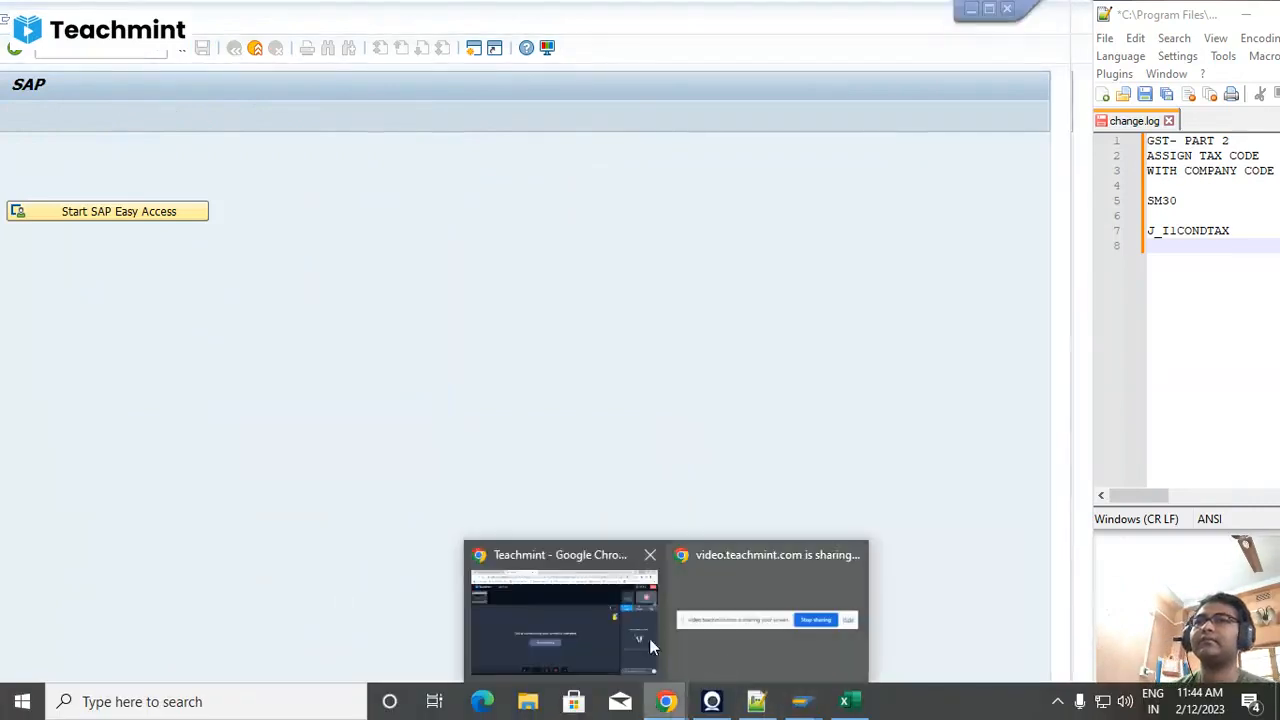
pyautogui.click(589, 620)
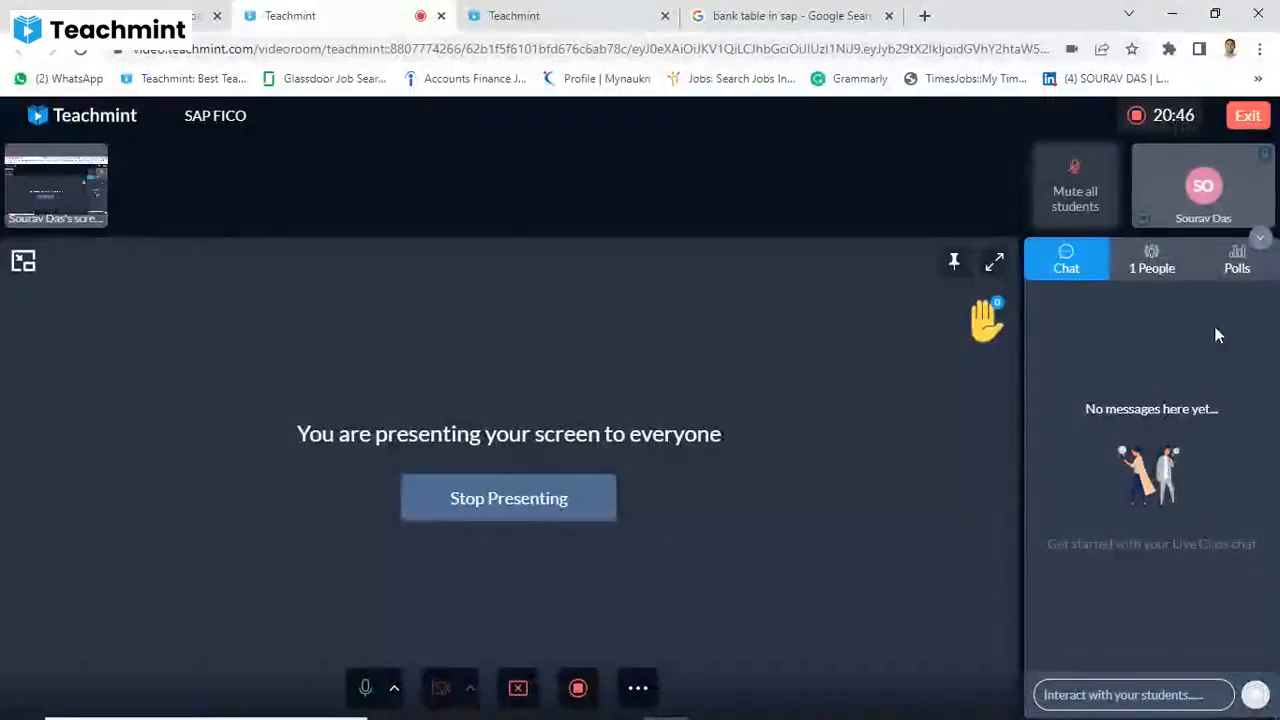
pyautogui.click(575, 693)
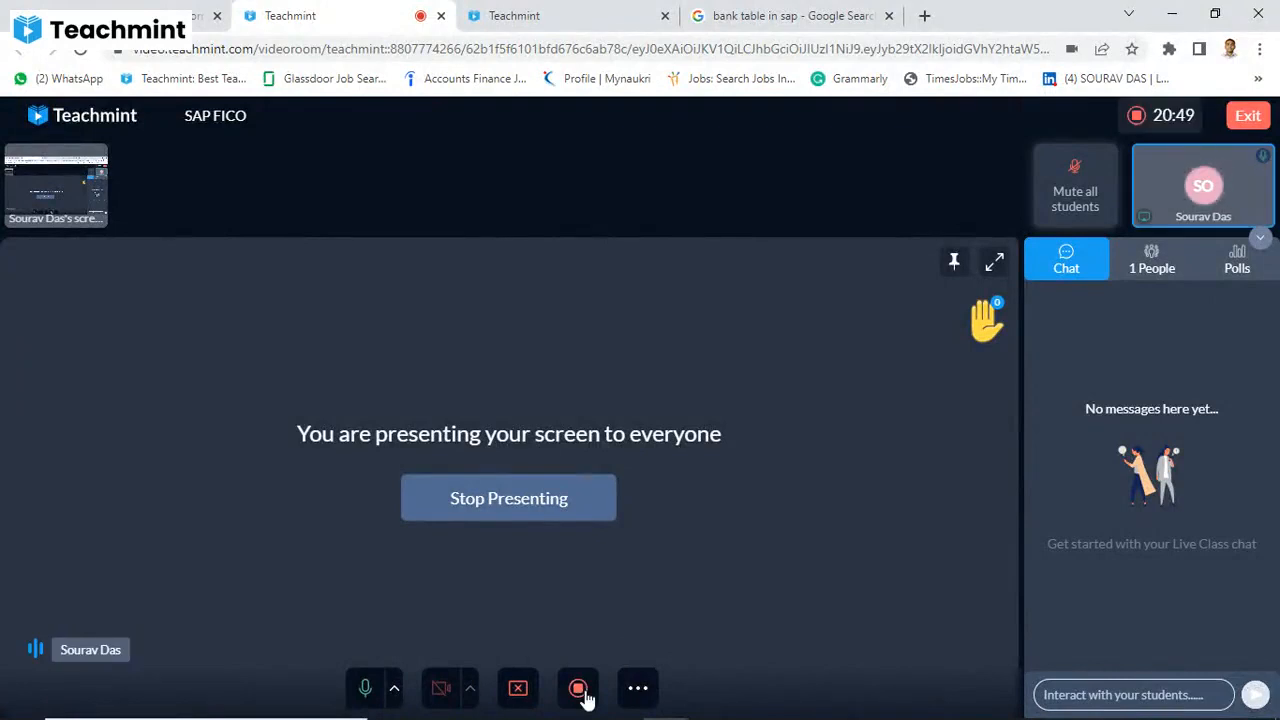